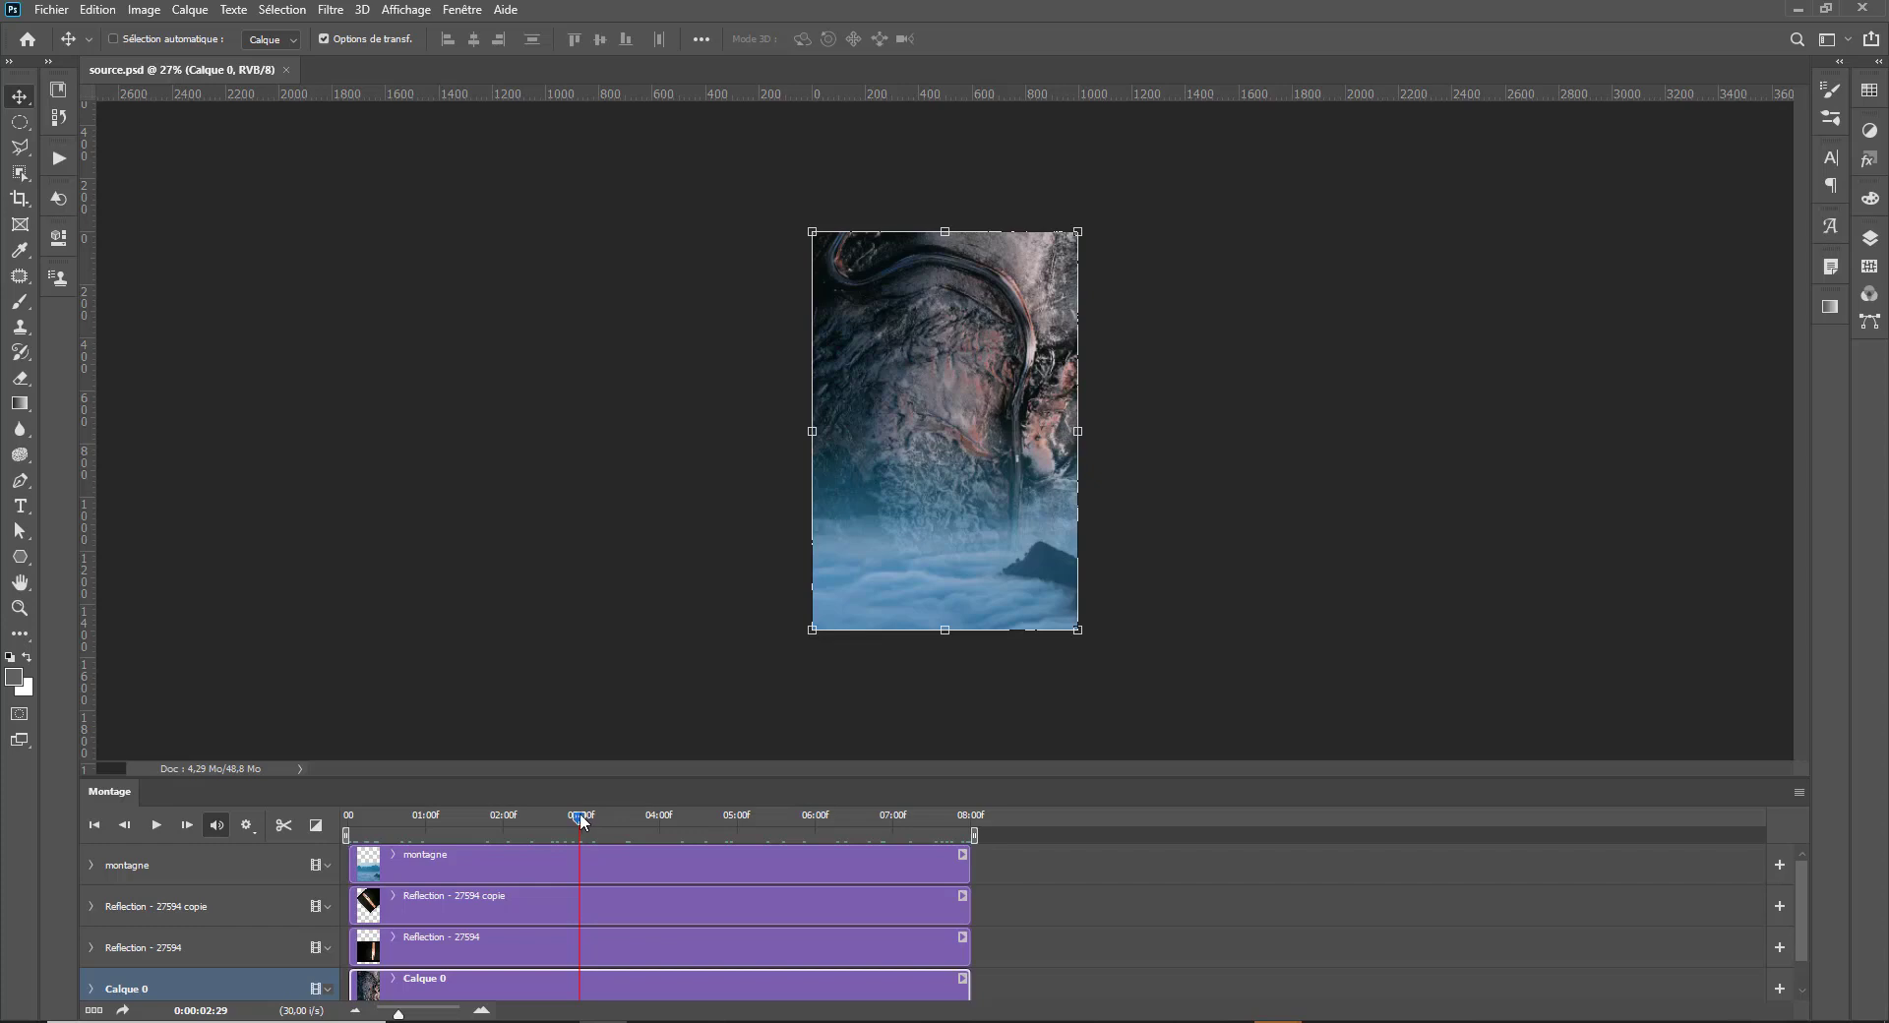
Play the finished animation in source.psd from the start of the timeline as a preview.
drag(580, 820, 334, 816)
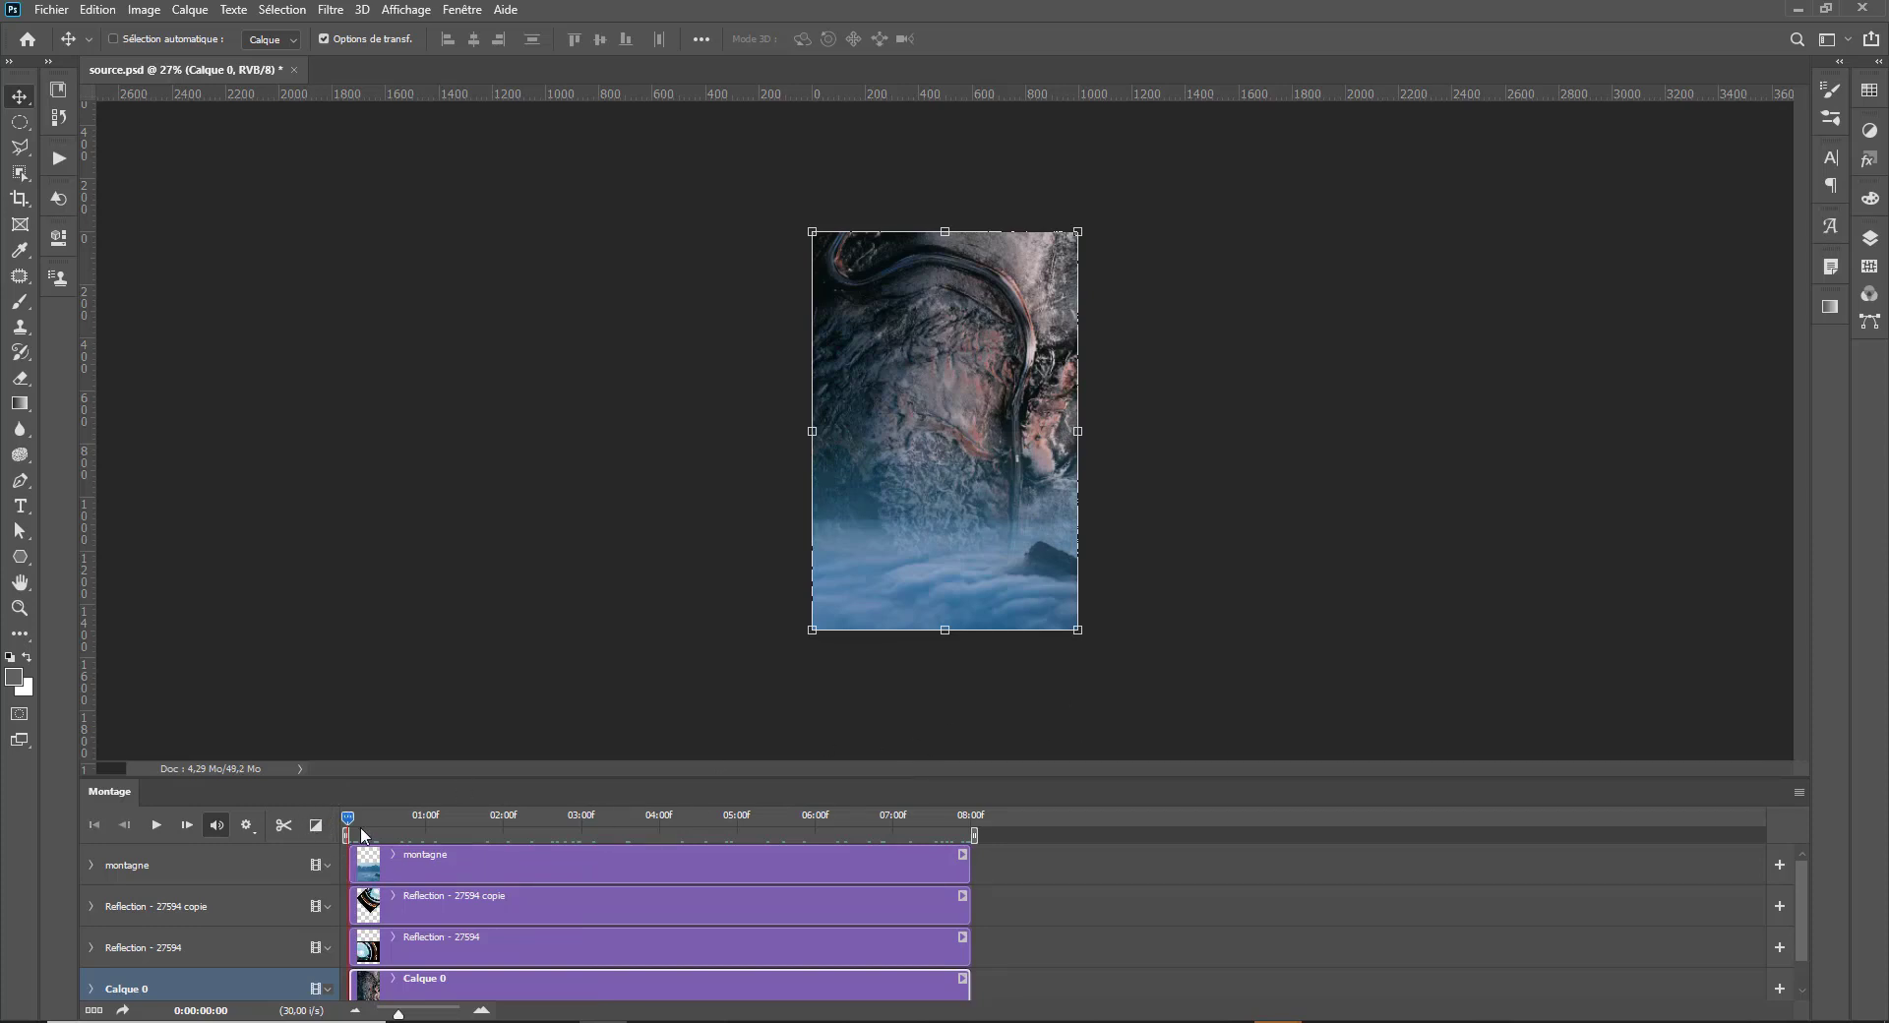
key(space)
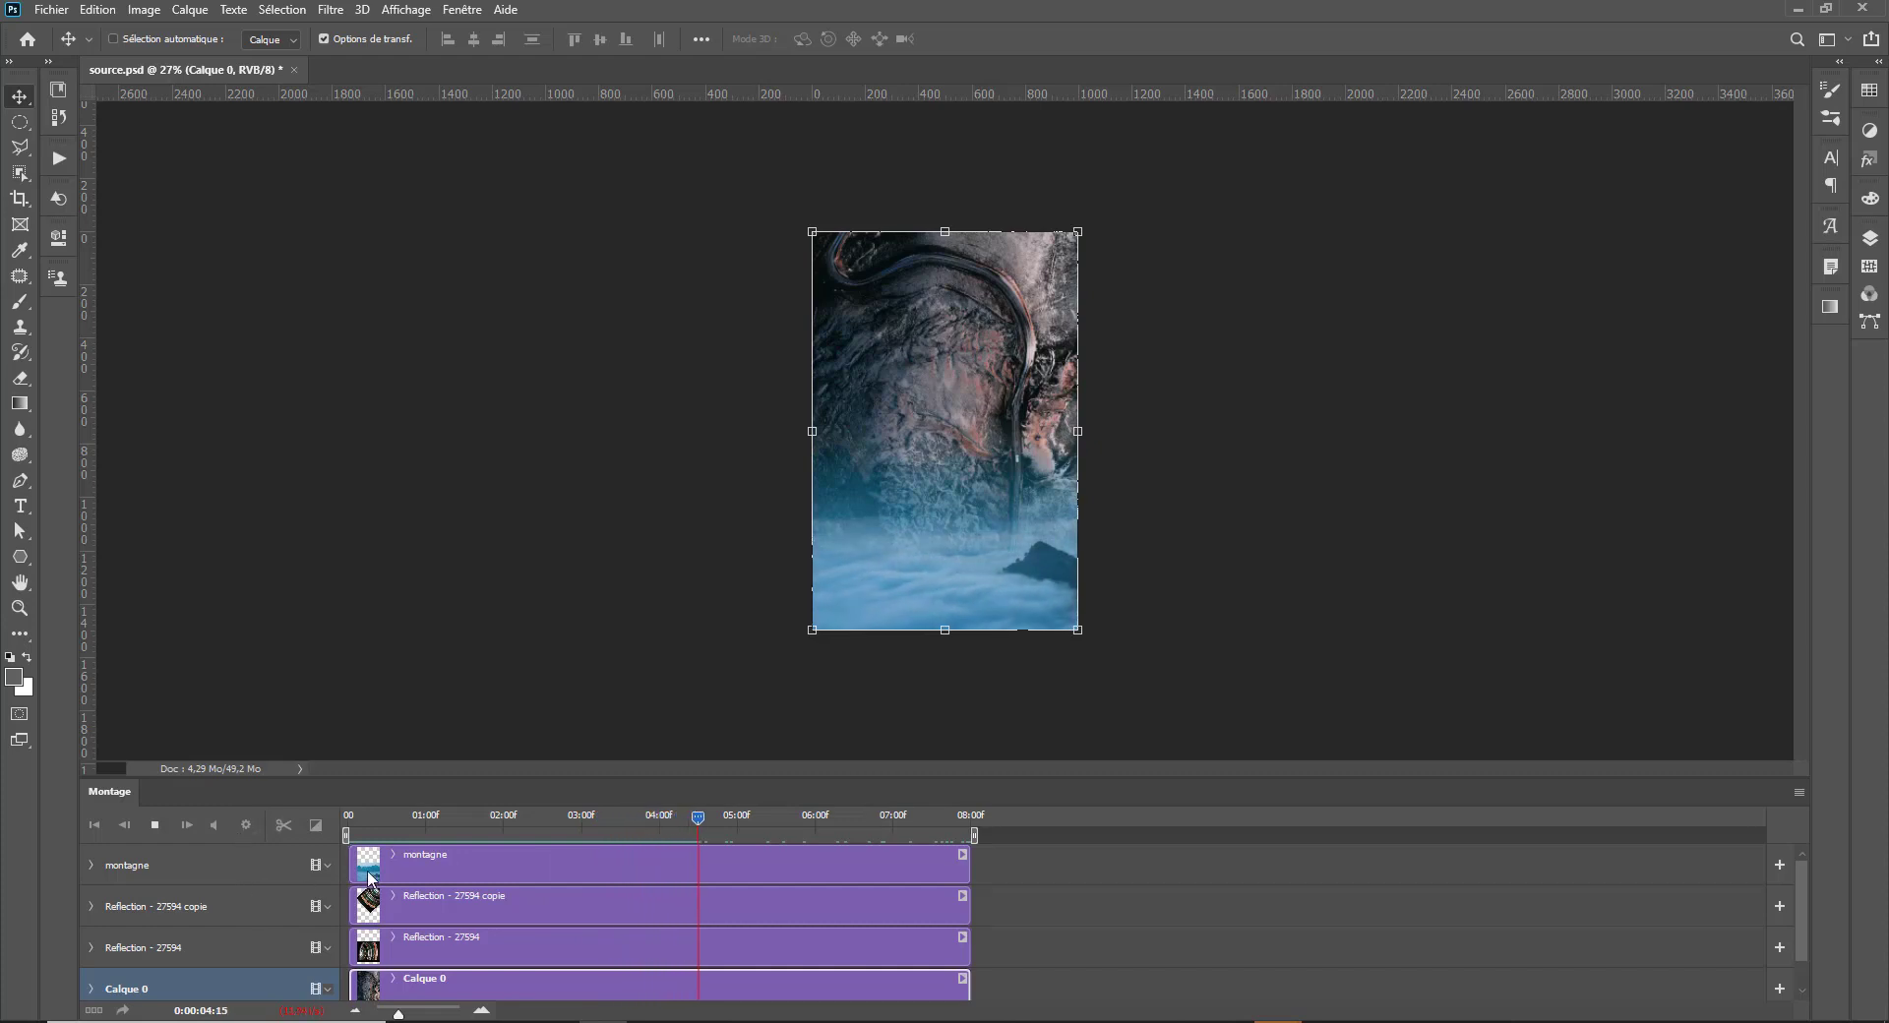
key(space)
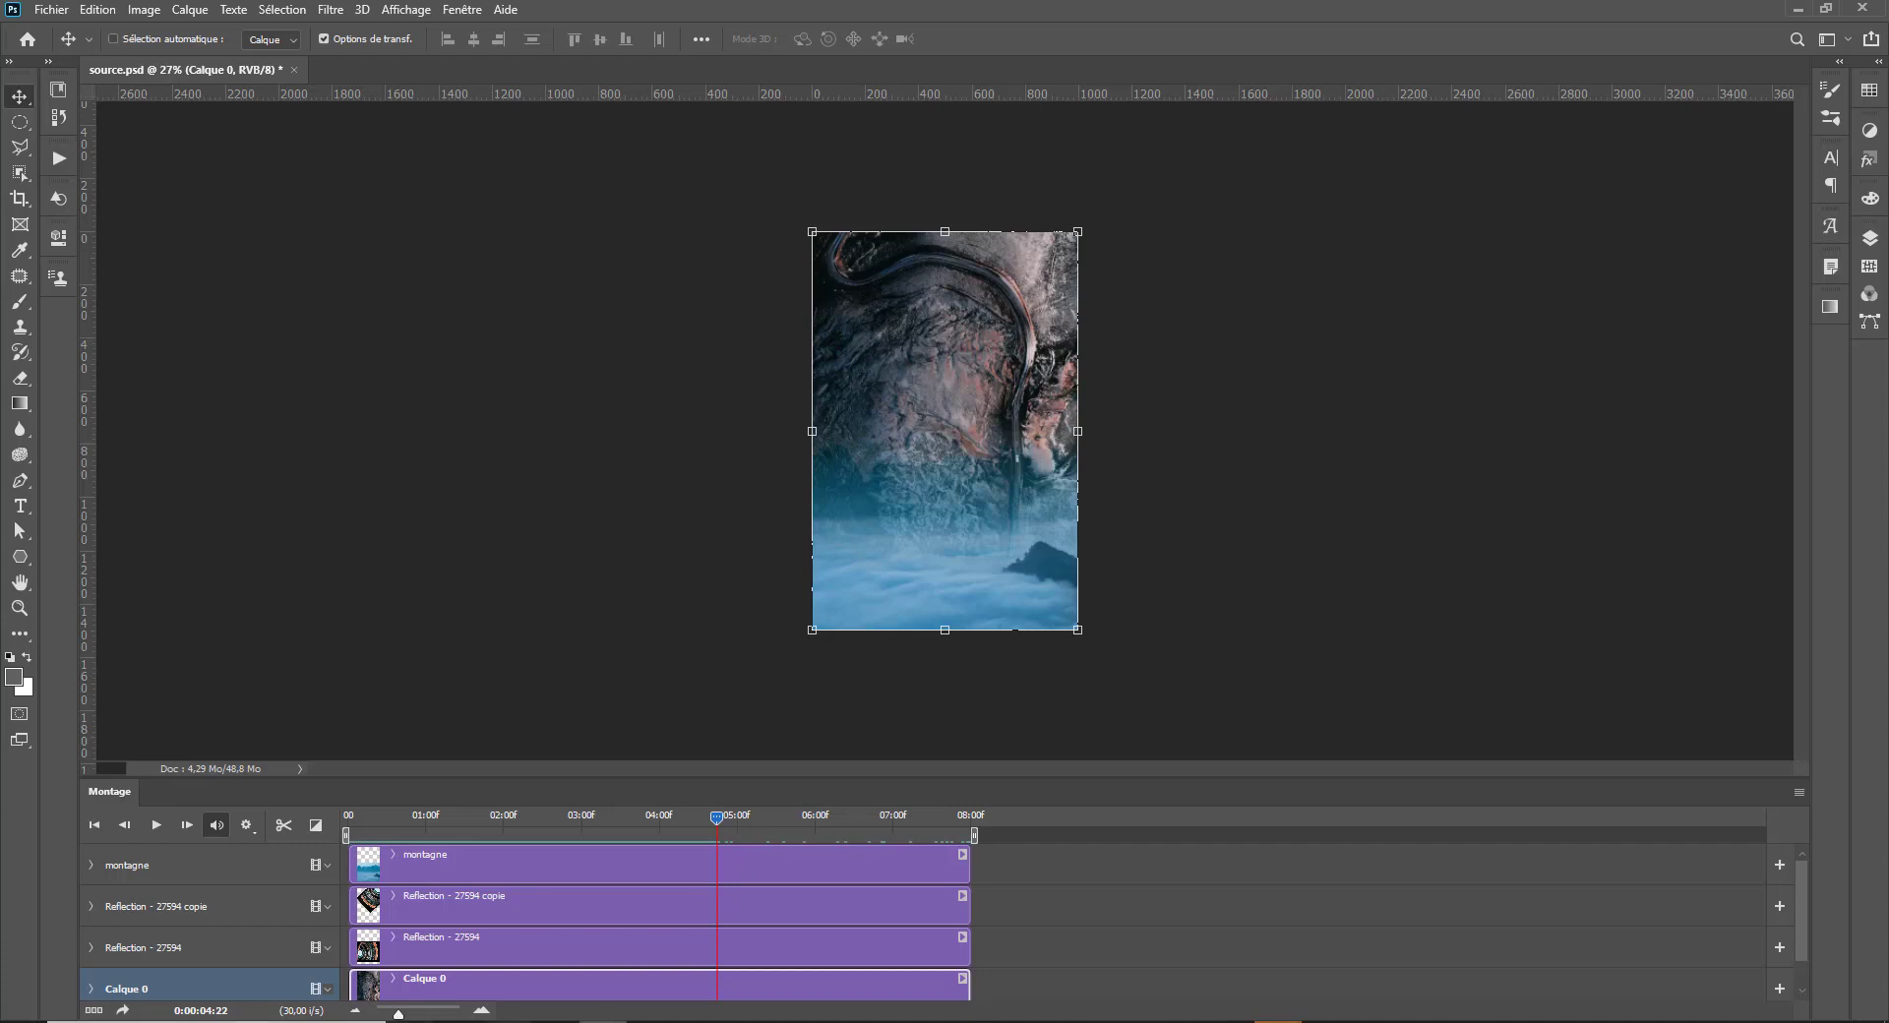
drag(719, 821, 406, 822)
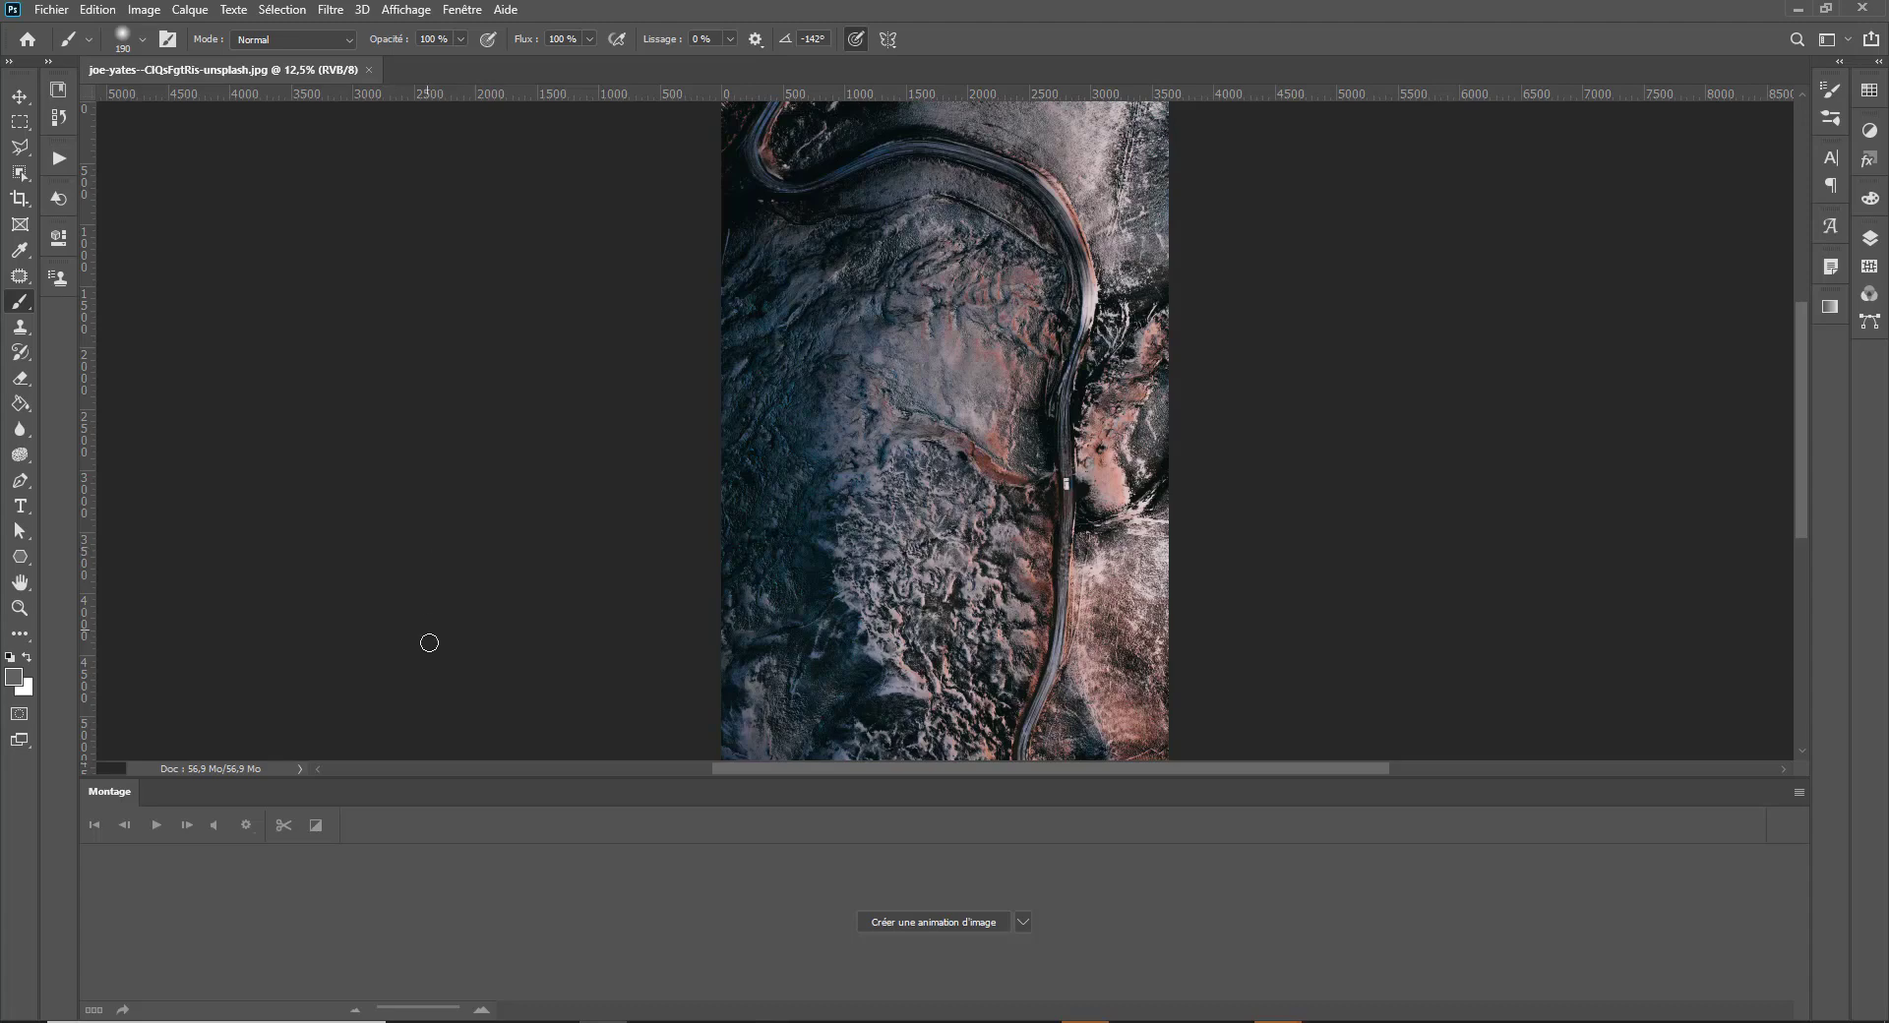
Fit the whole road photo in view, check the source files in the video sur imag folder, and display the photo's layers.
scroll(831, 578, down, 1)
scroll(831, 577, up, 1)
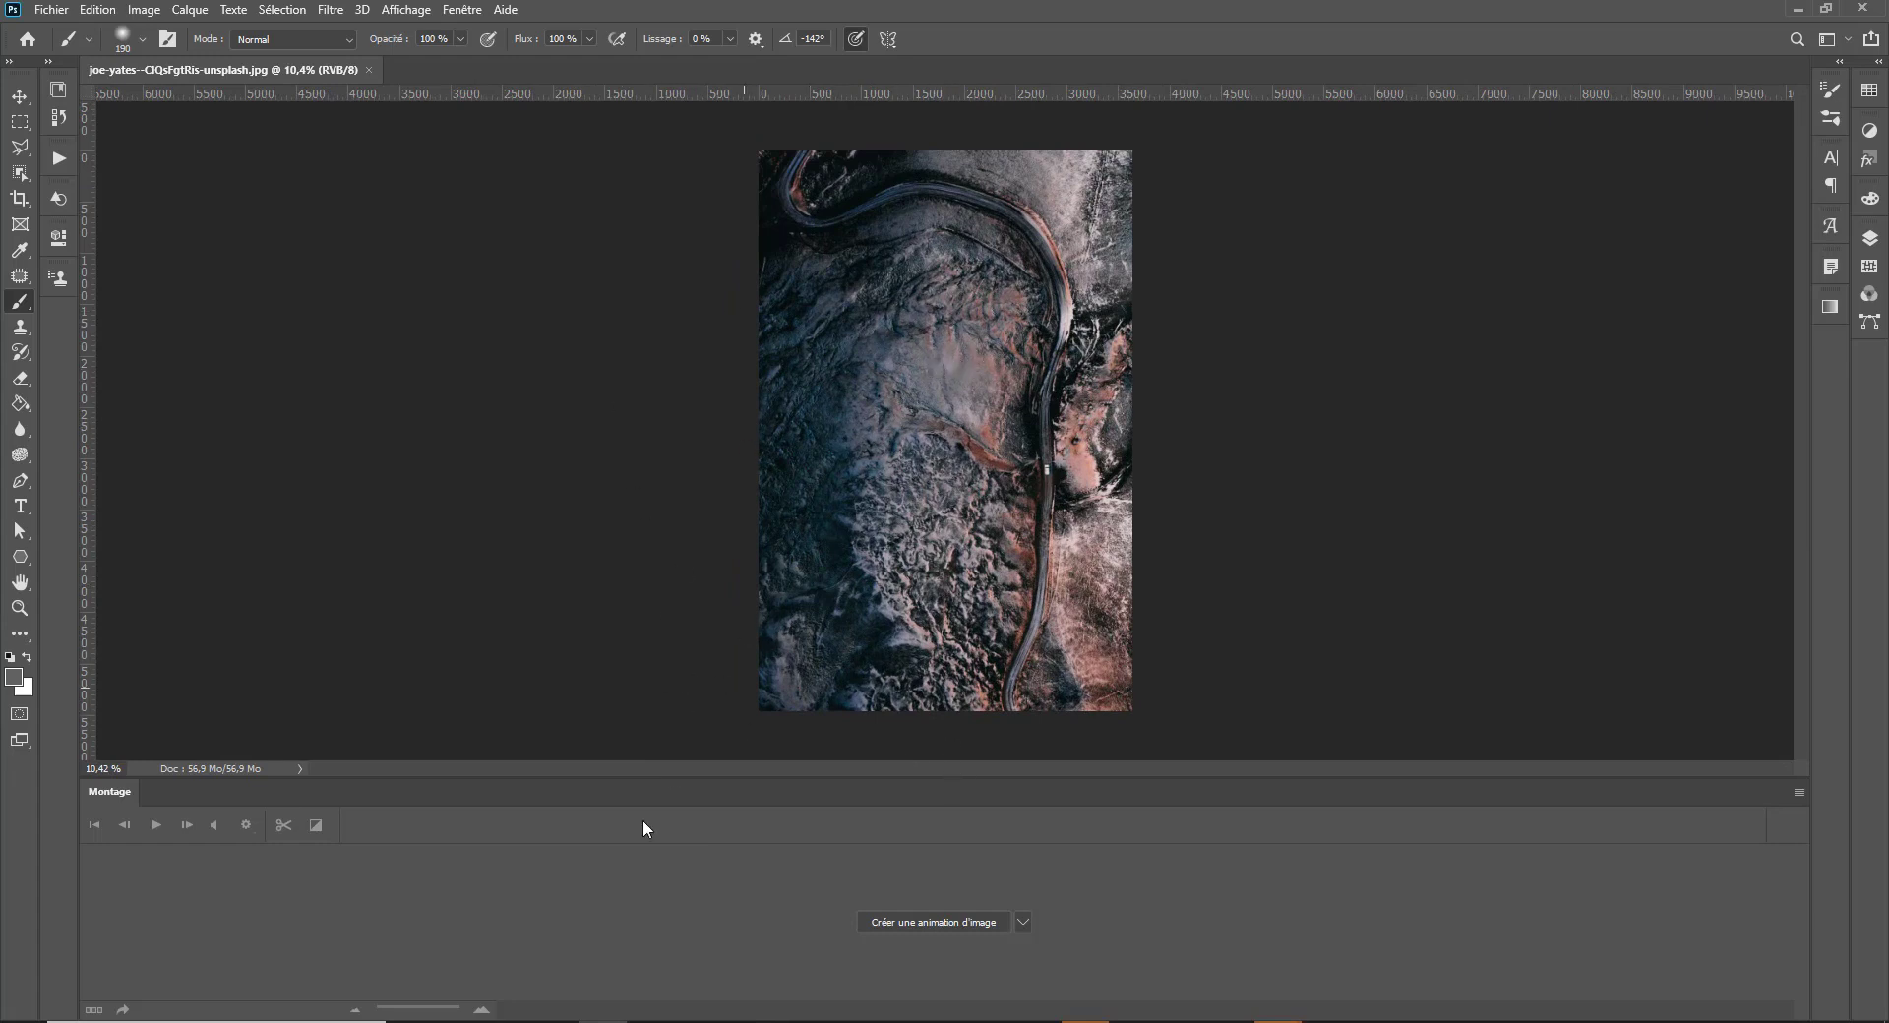
click(507, 1022)
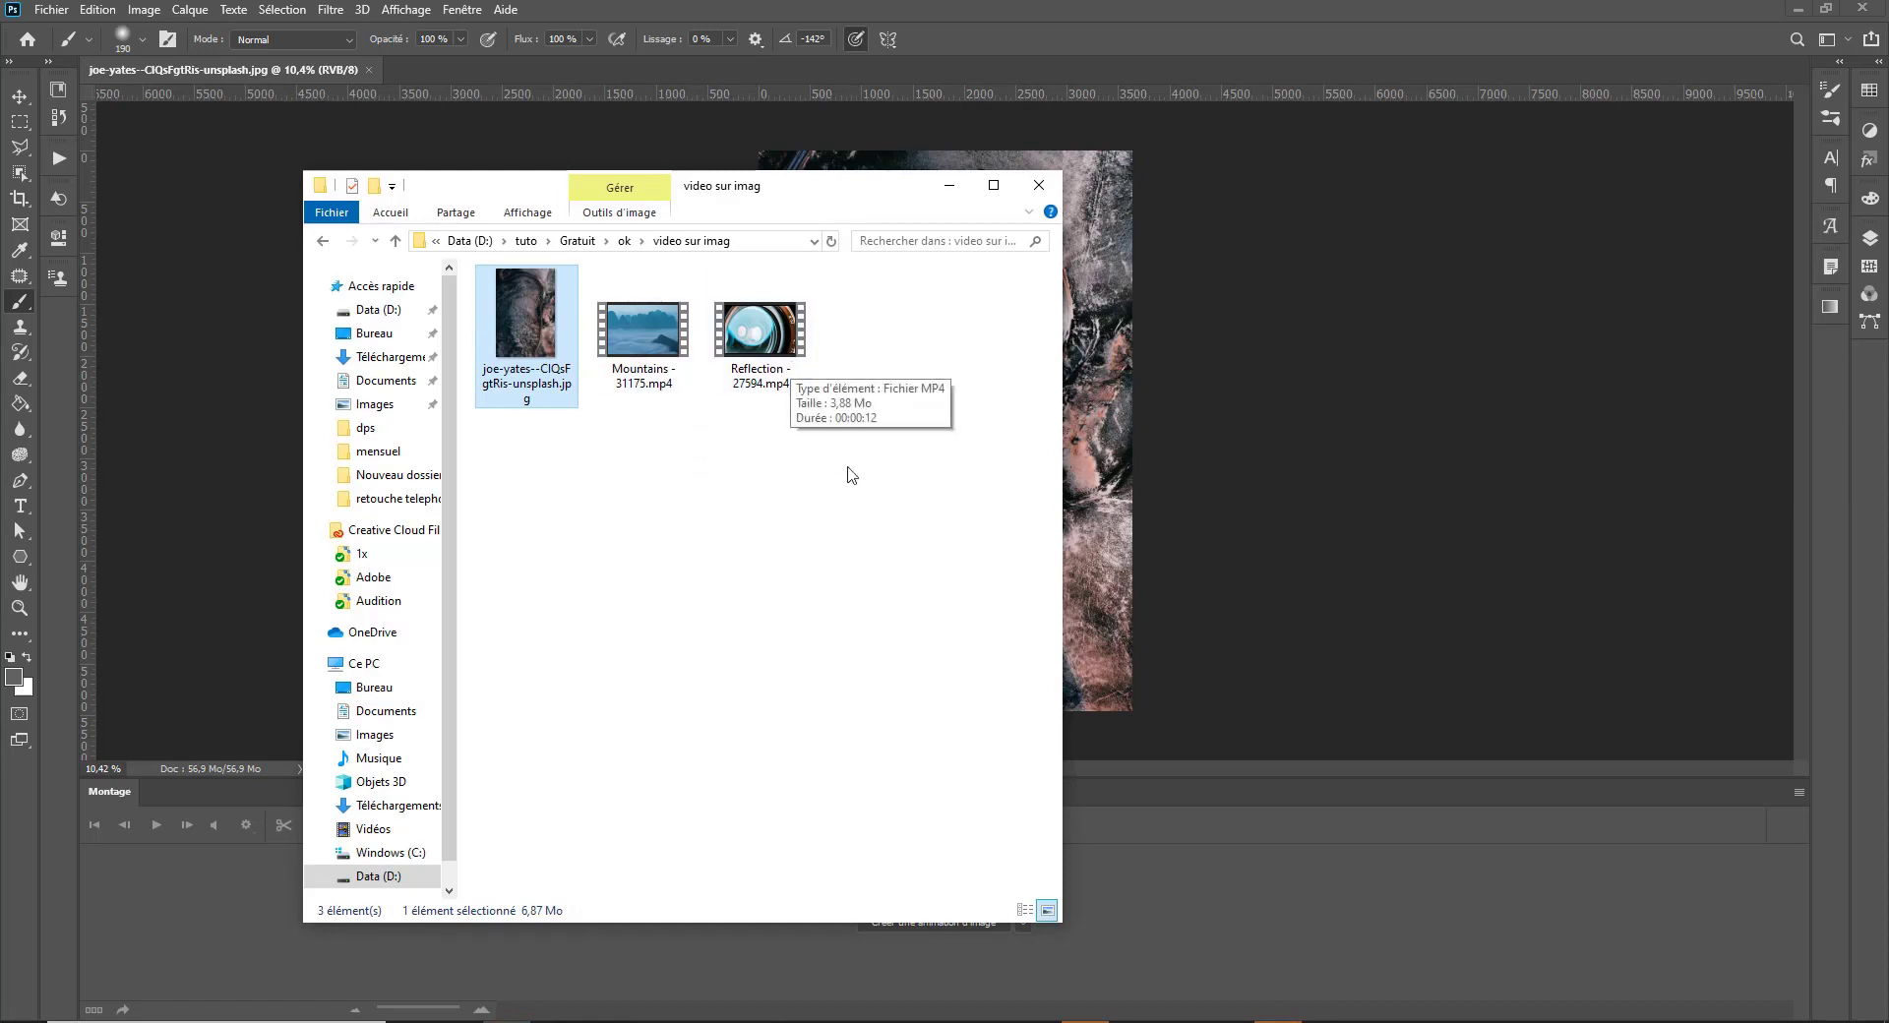
click(723, 738)
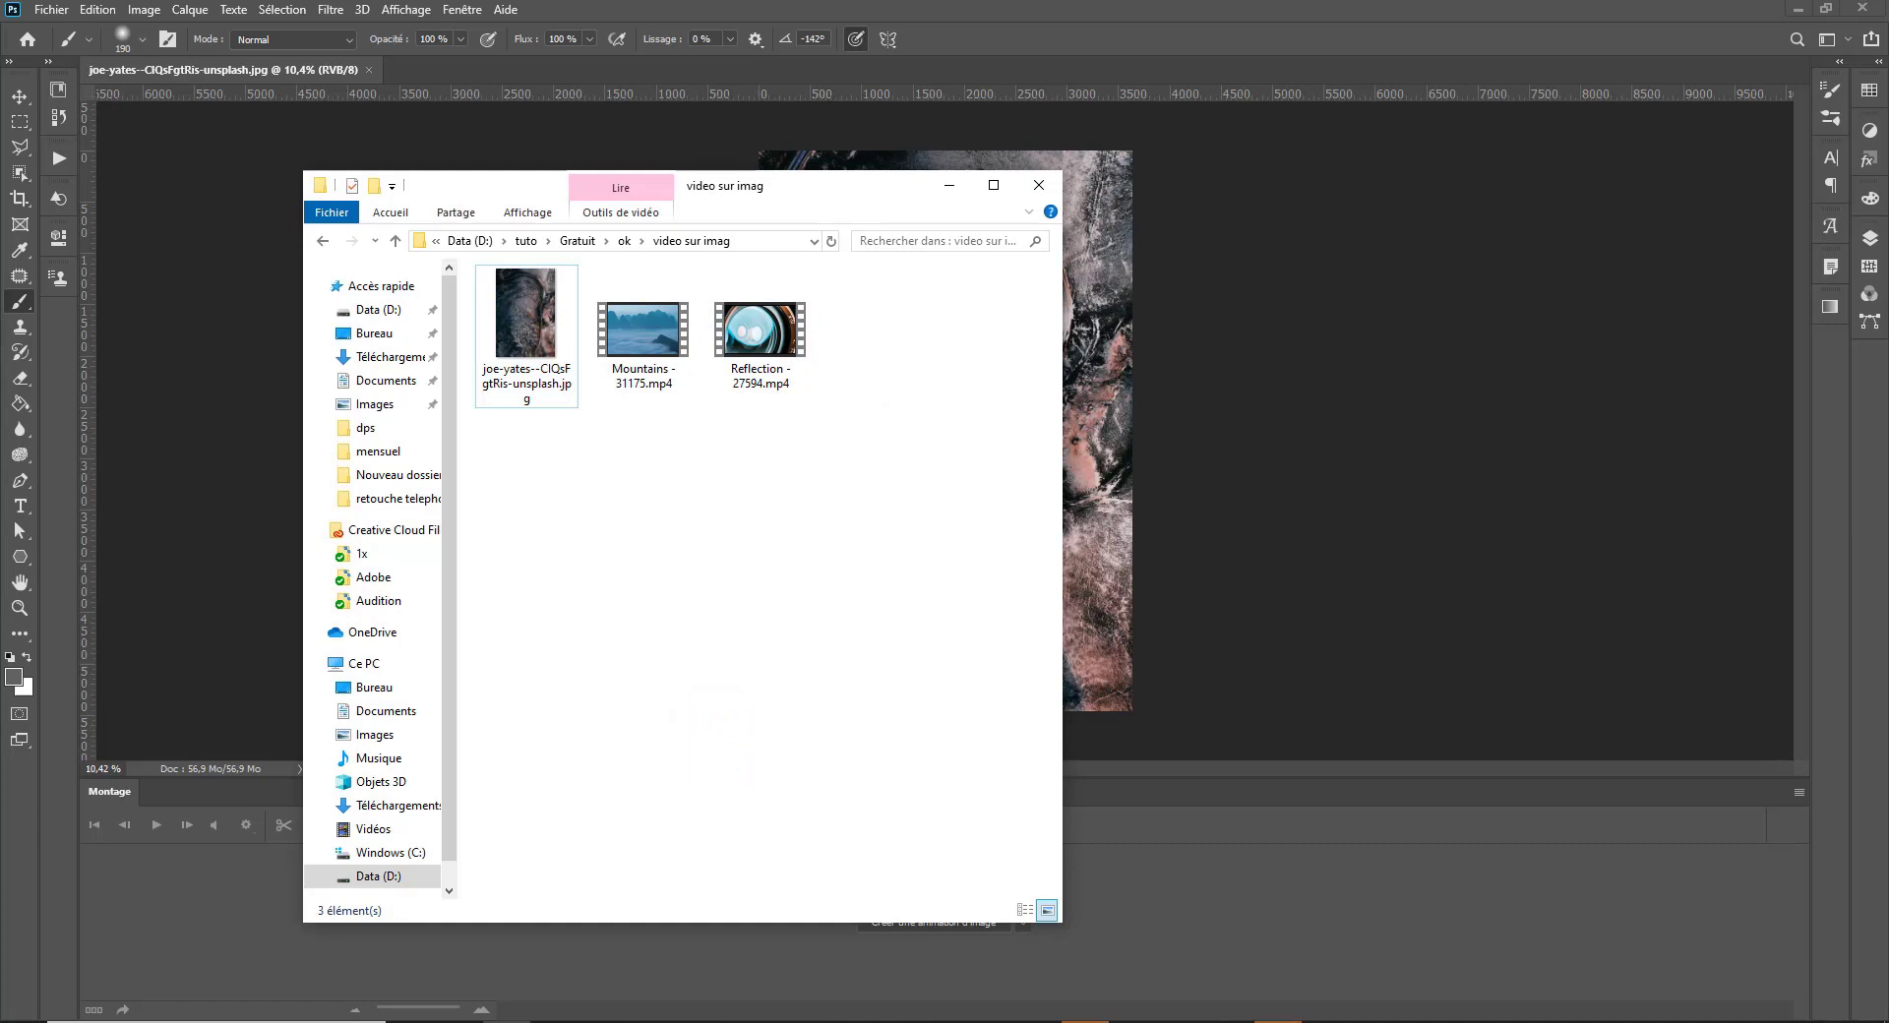
click(1870, 237)
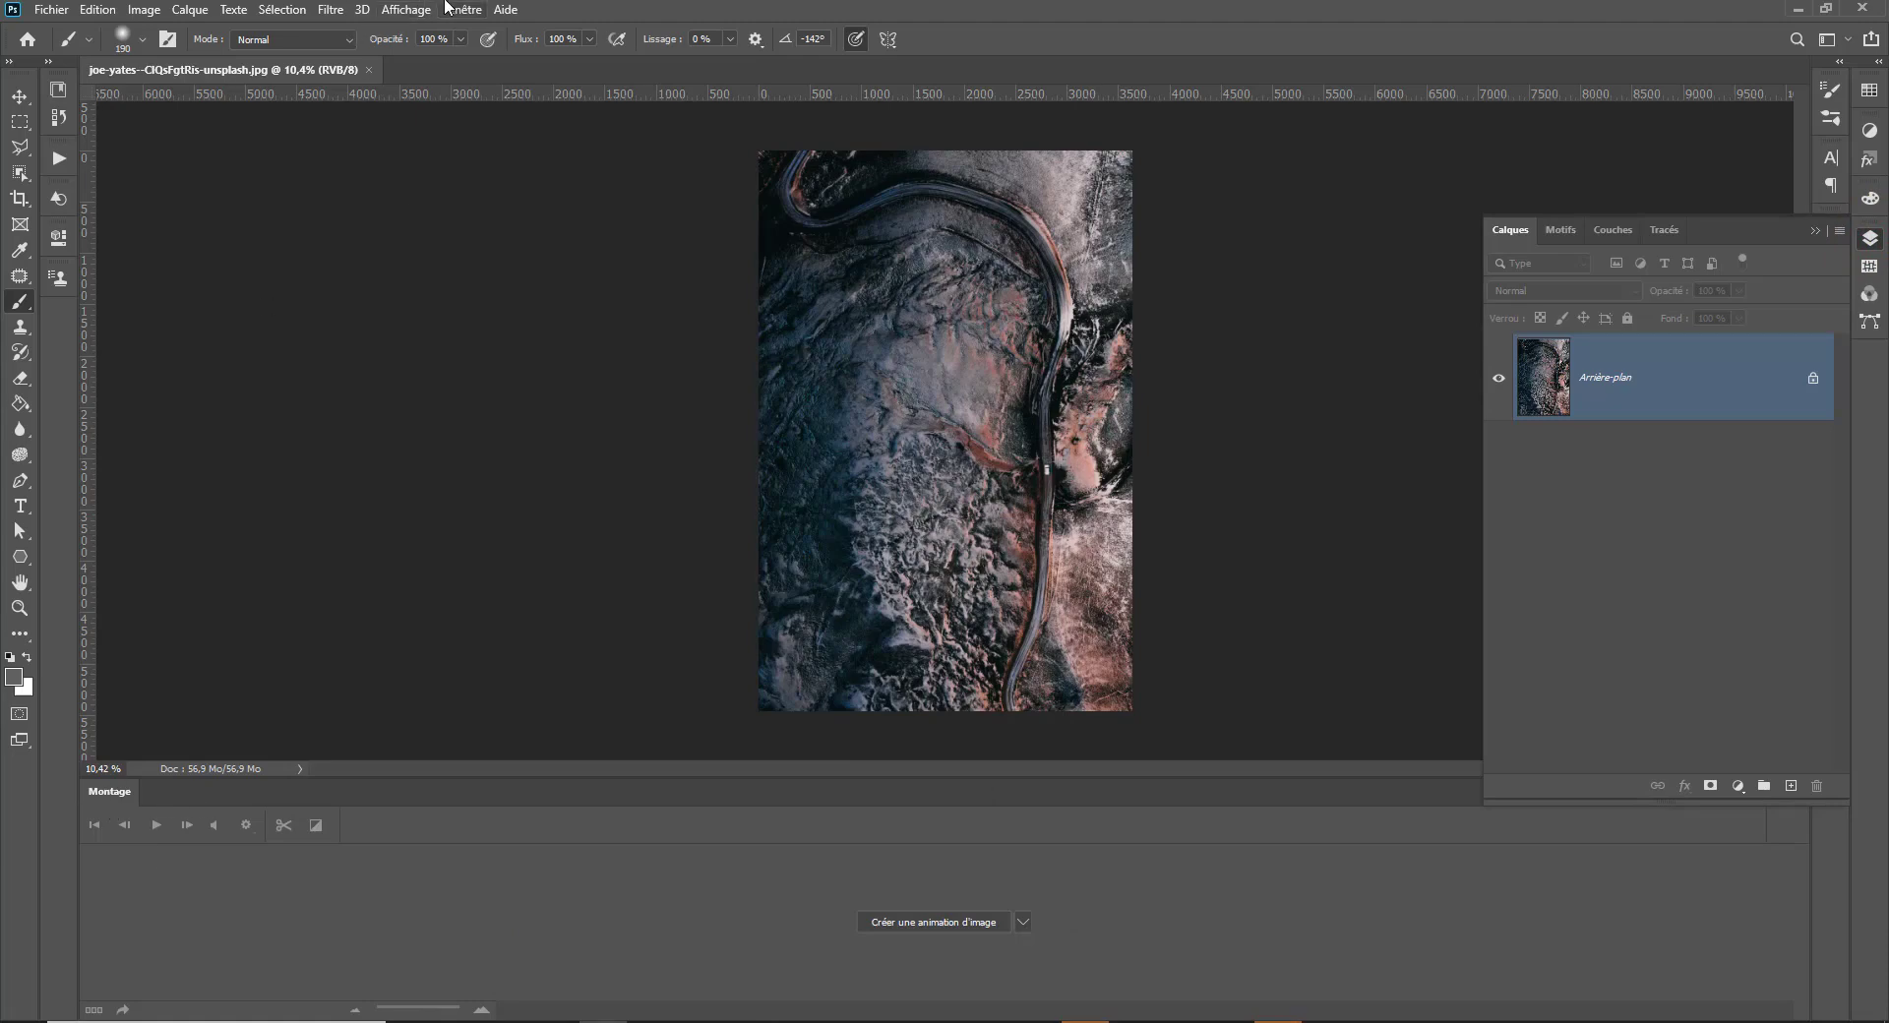
click(445, 9)
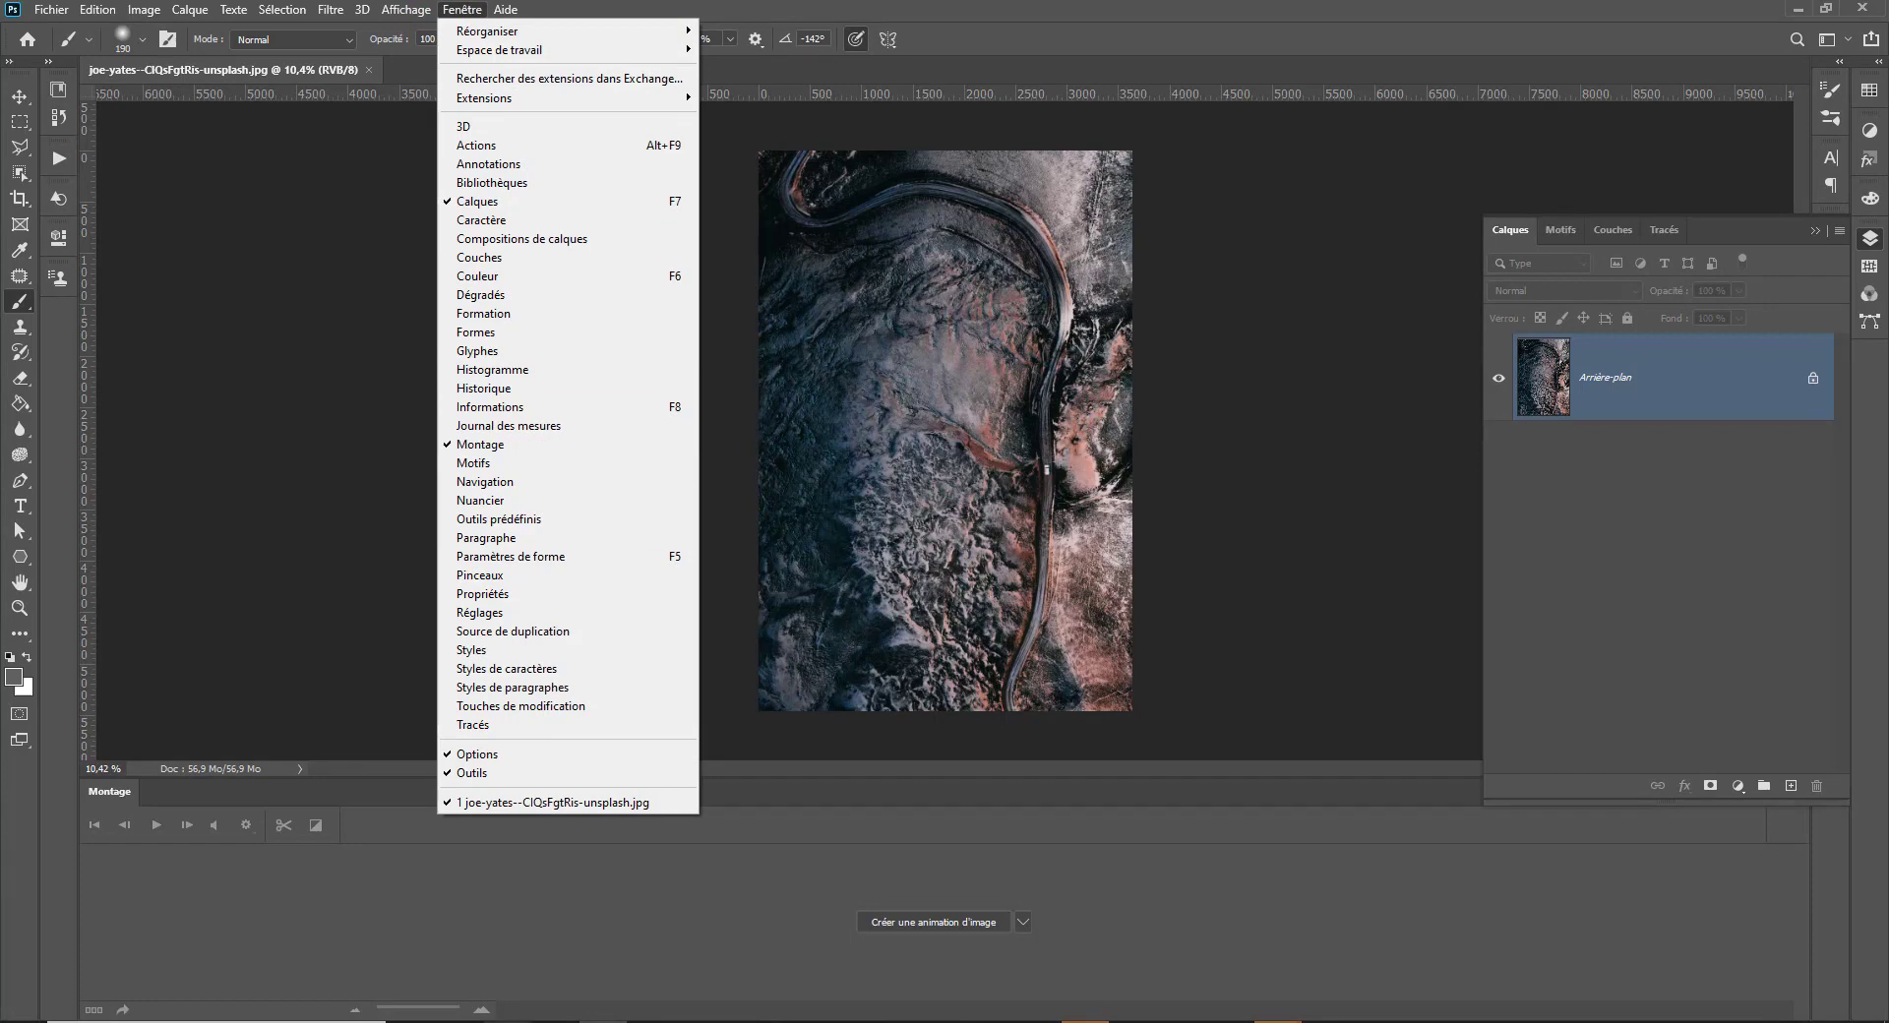
Open Mountains - 31175.mp4 and Reflection - 27594.mp4 as separate documents alongside the road photo and look through them.
click(506, 1021)
click(755, 523)
drag(758, 529, 1552, 478)
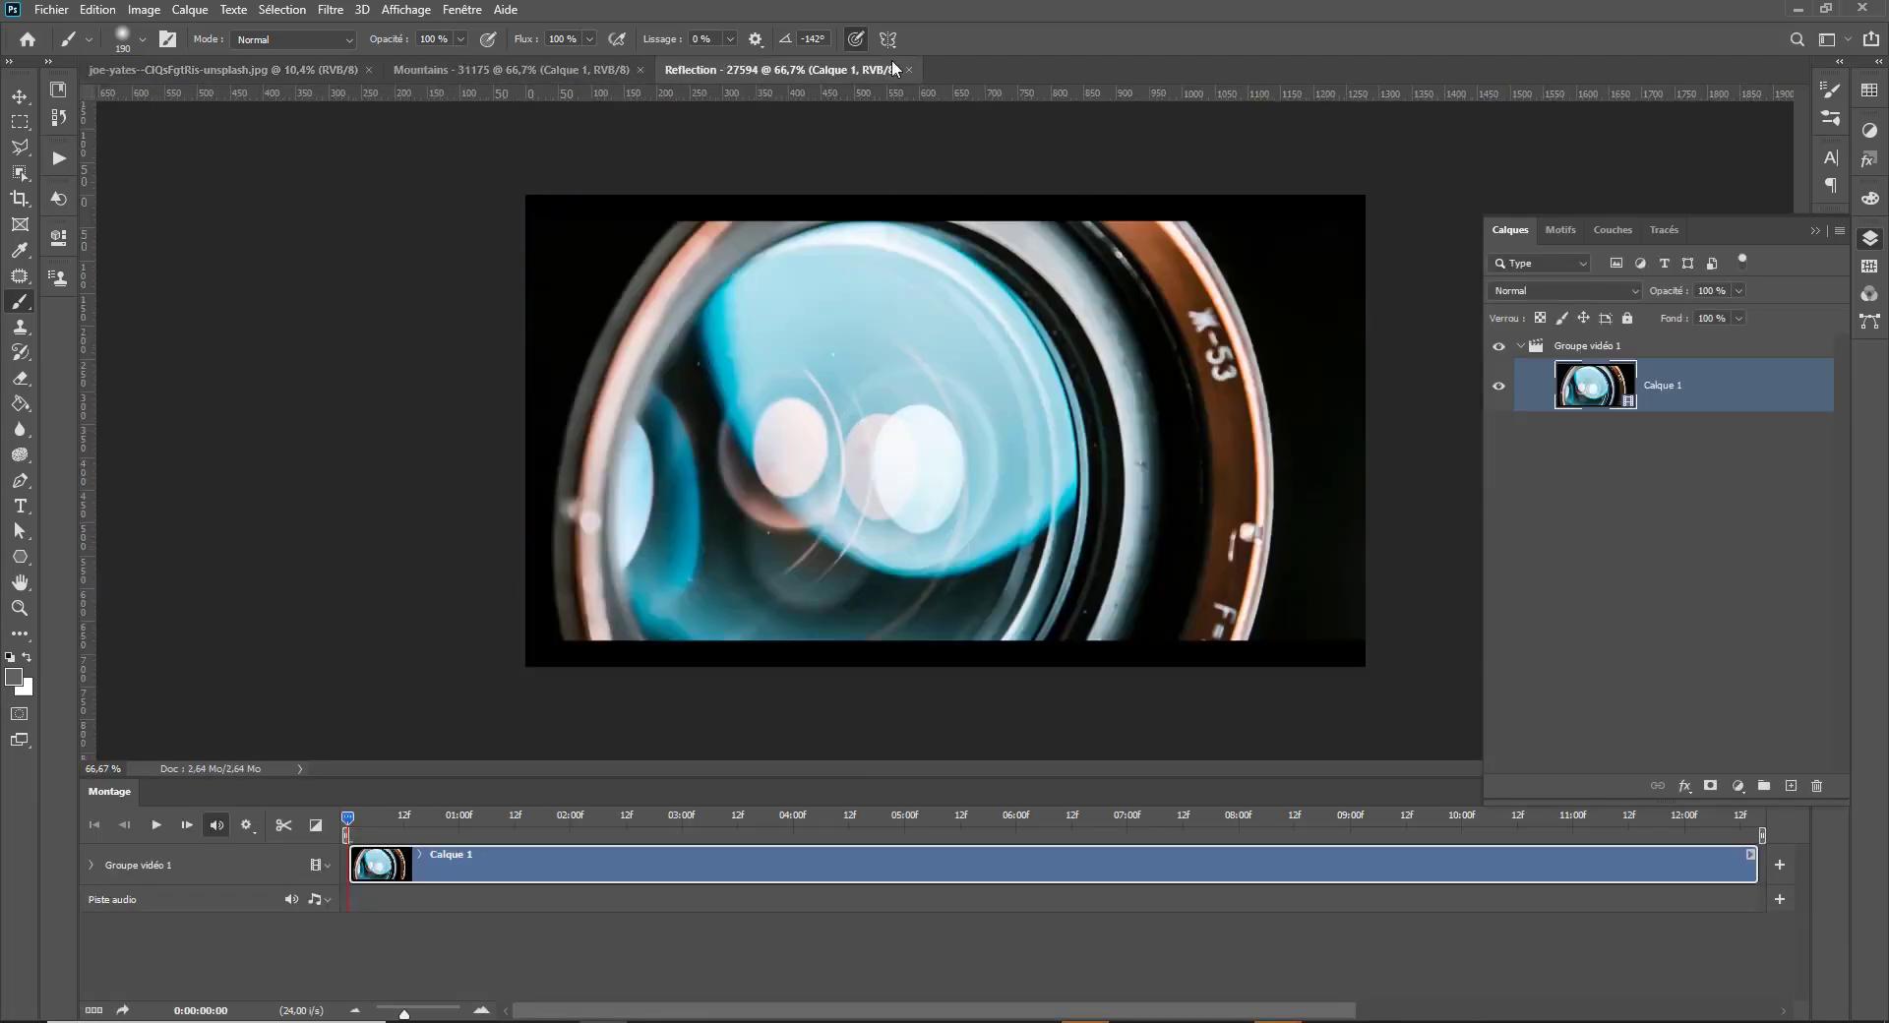
click(429, 70)
click(777, 69)
click(275, 70)
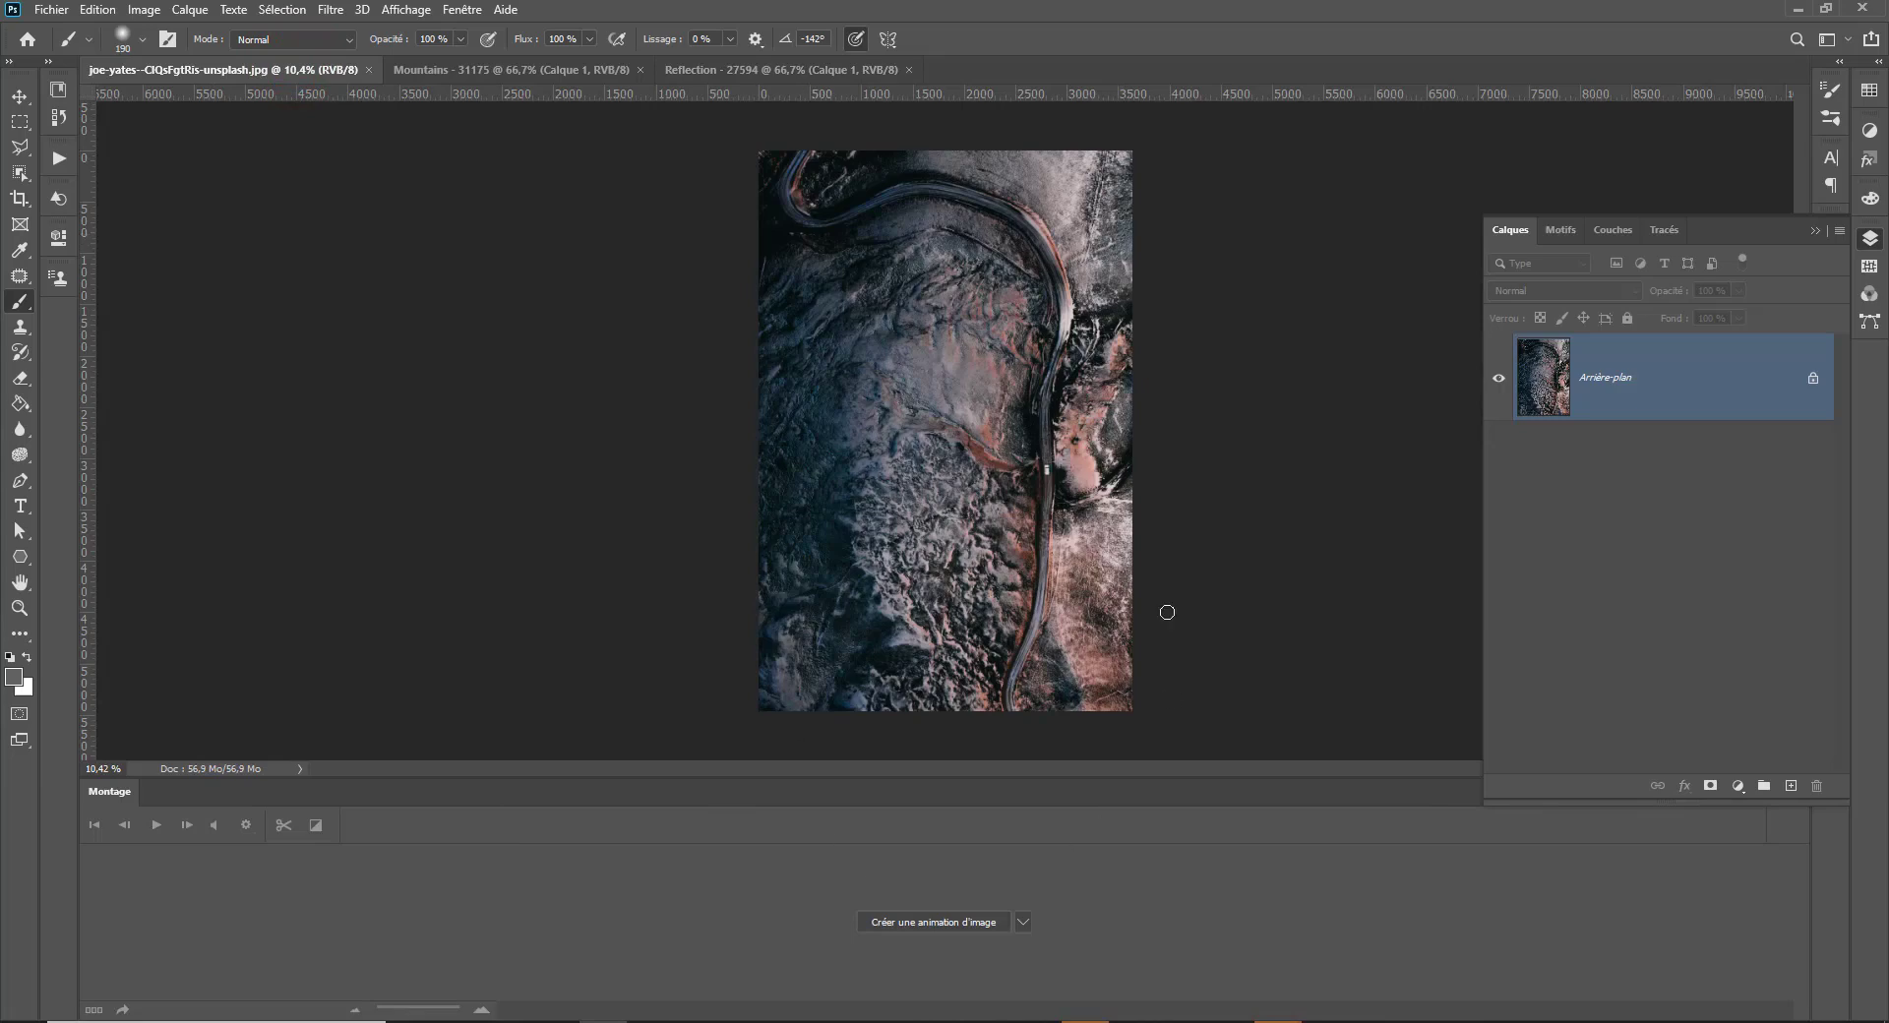
Duplicate the Calque 1 layer of the Reflection - 27594 video into the road photo document and show that document.
click(756, 71)
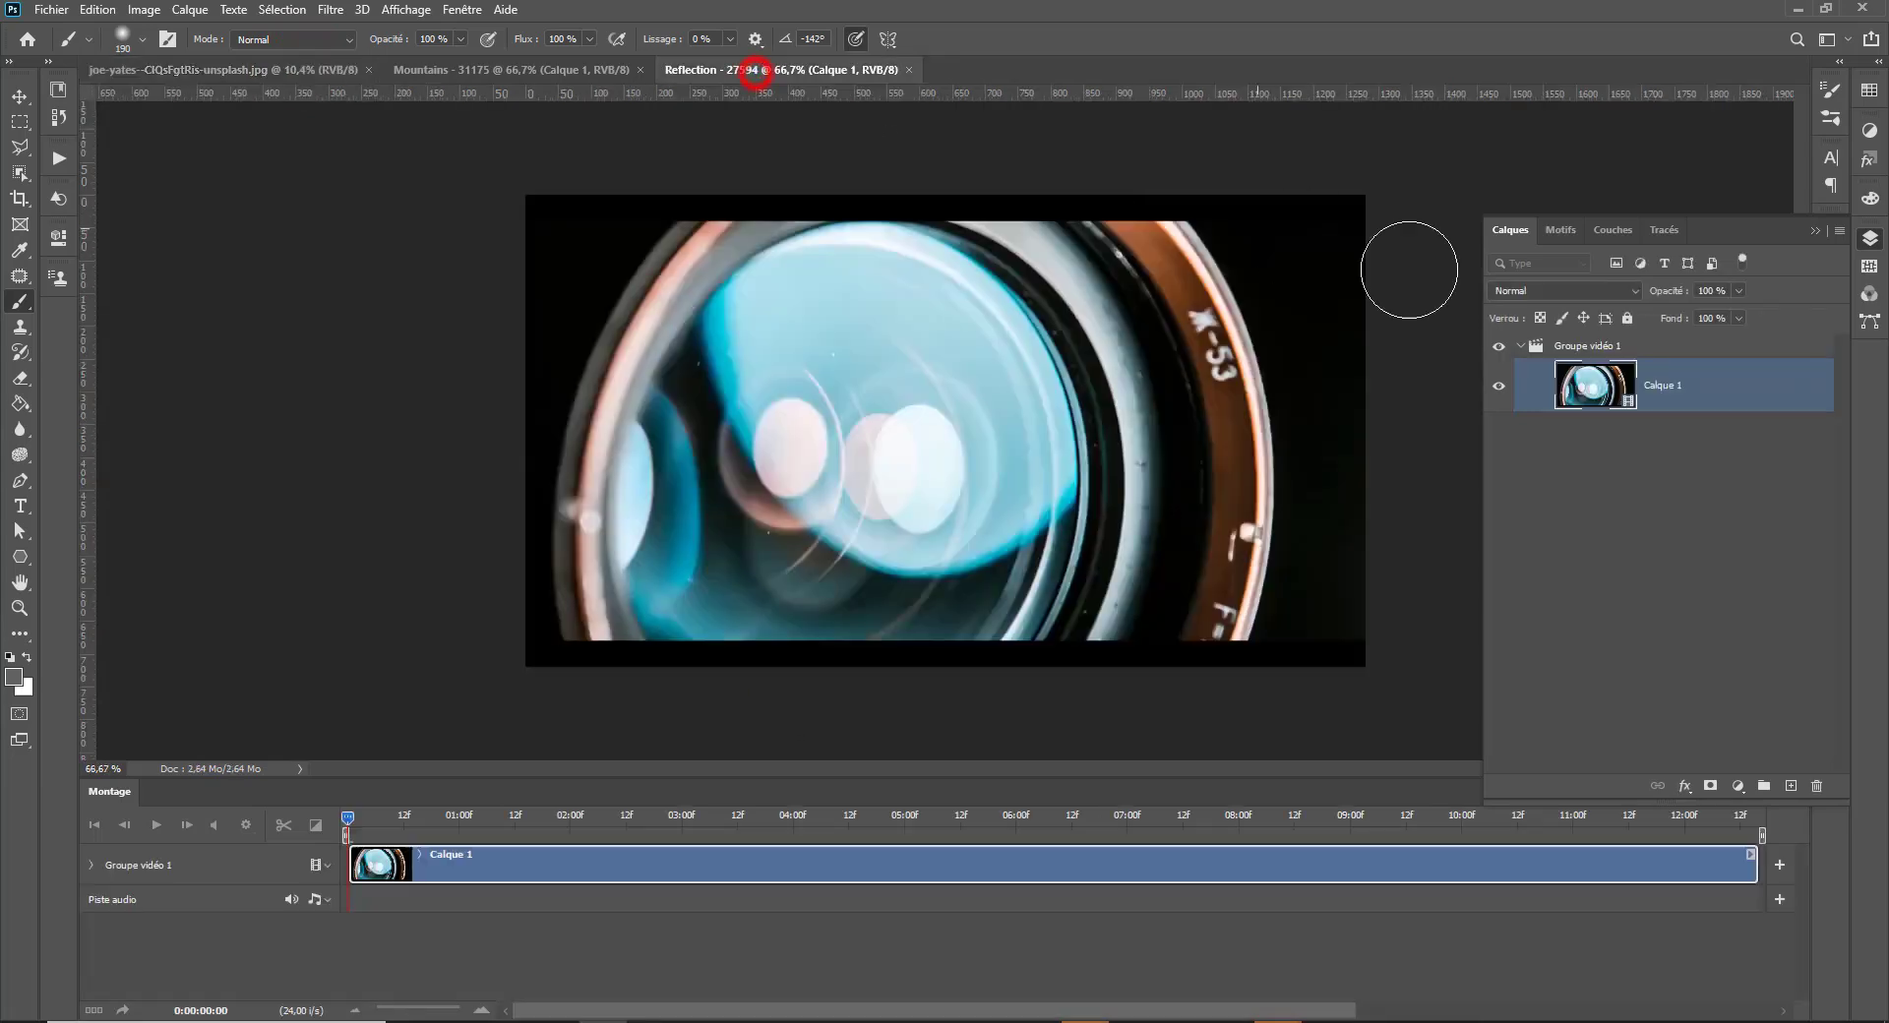
right_click(1686, 401)
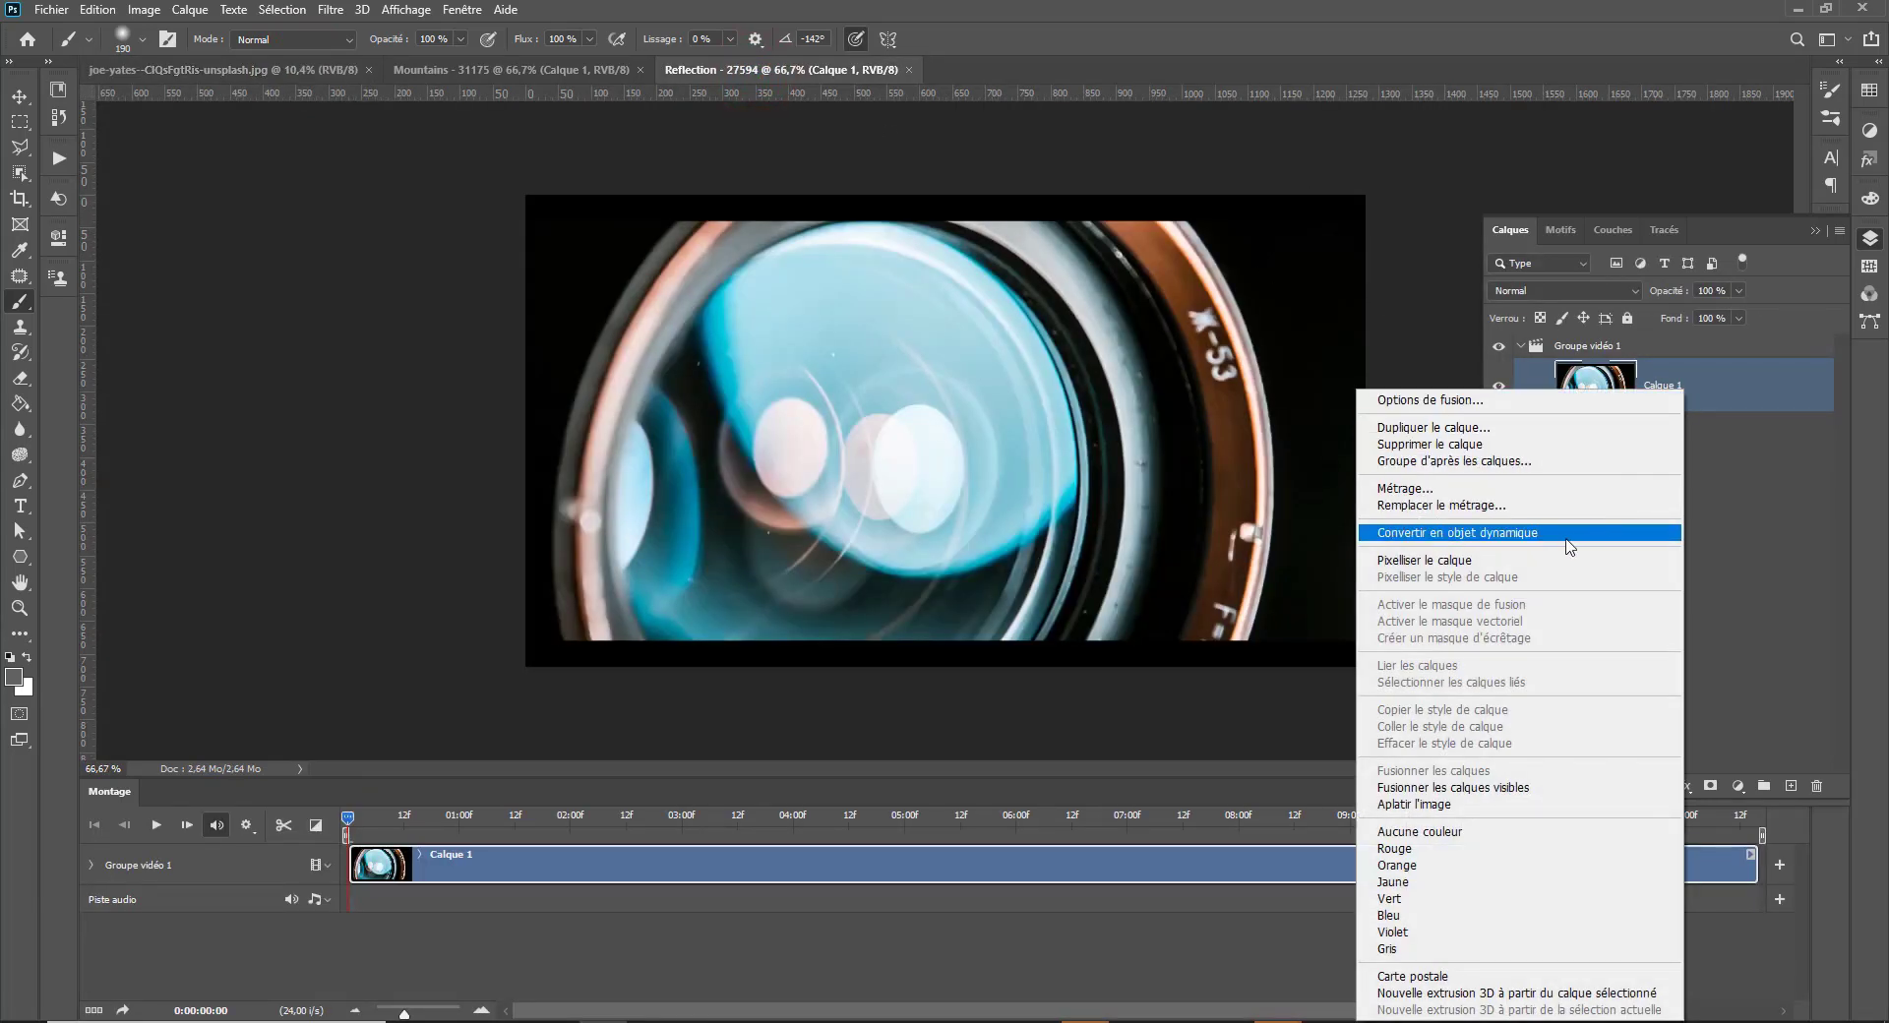
click(1453, 427)
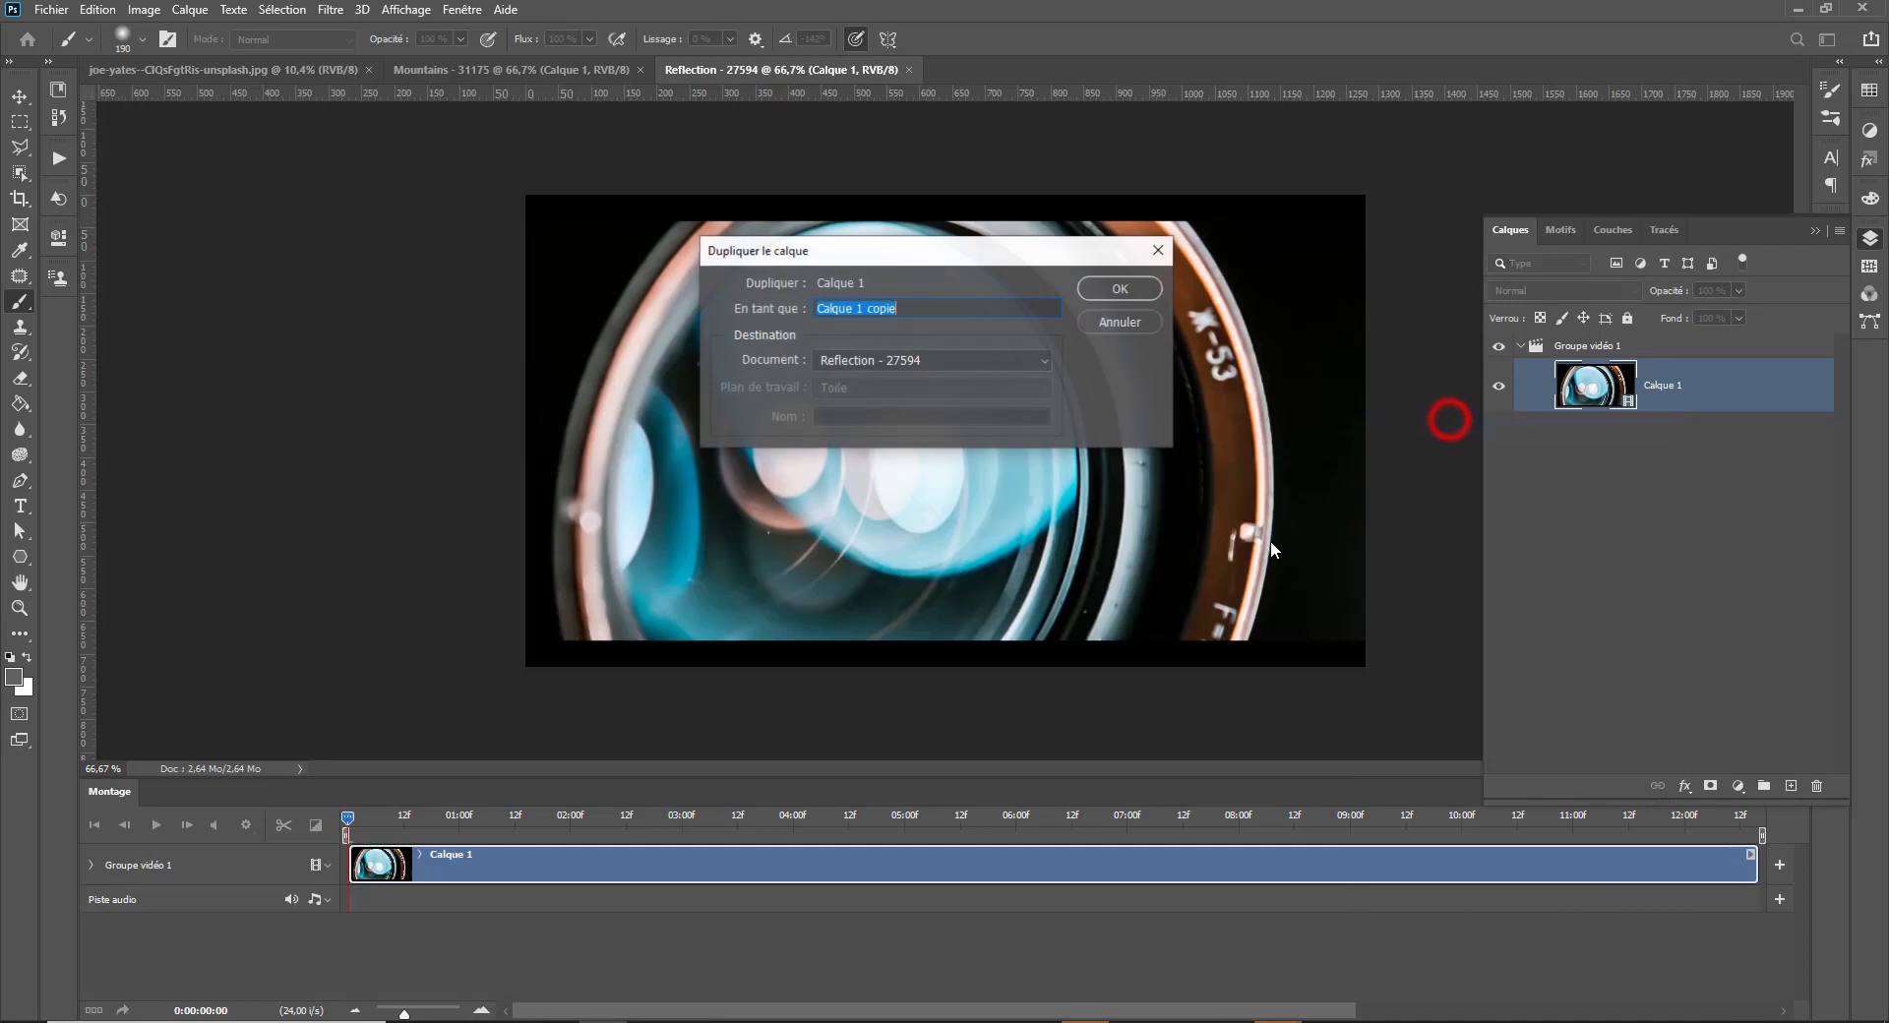
click(850, 361)
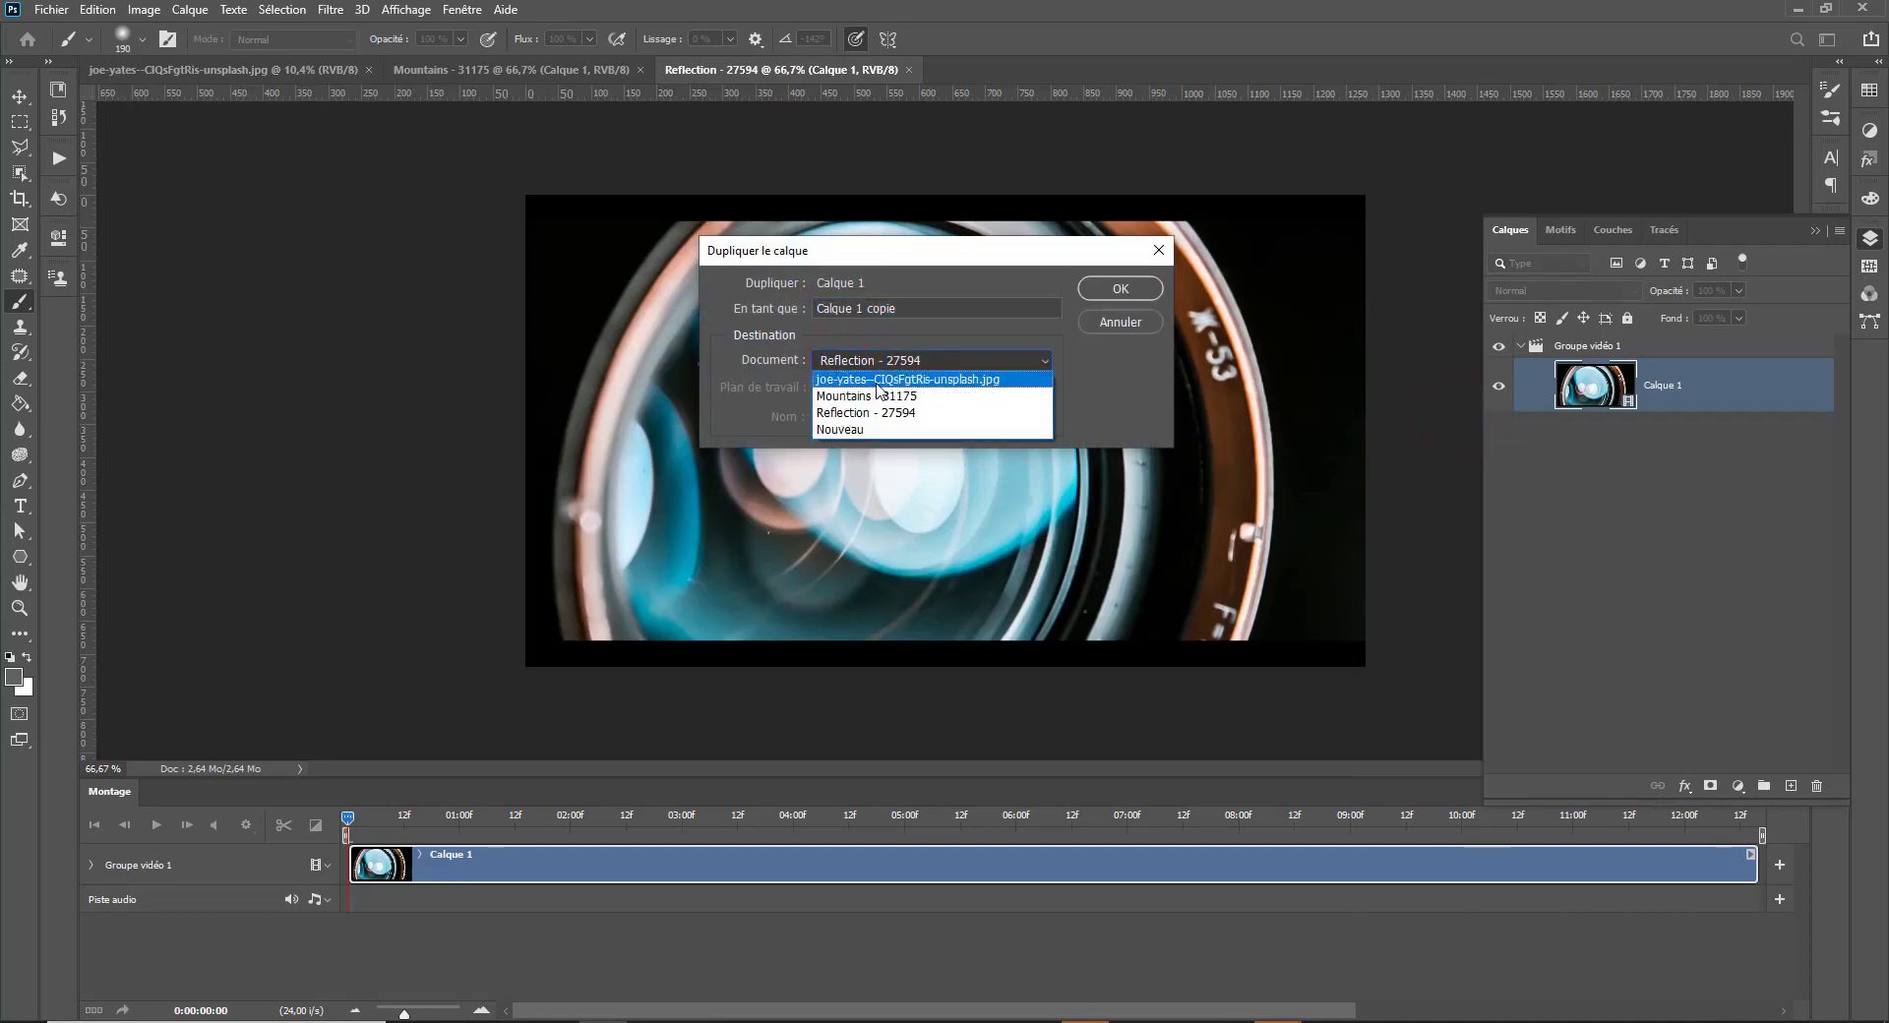
click(882, 379)
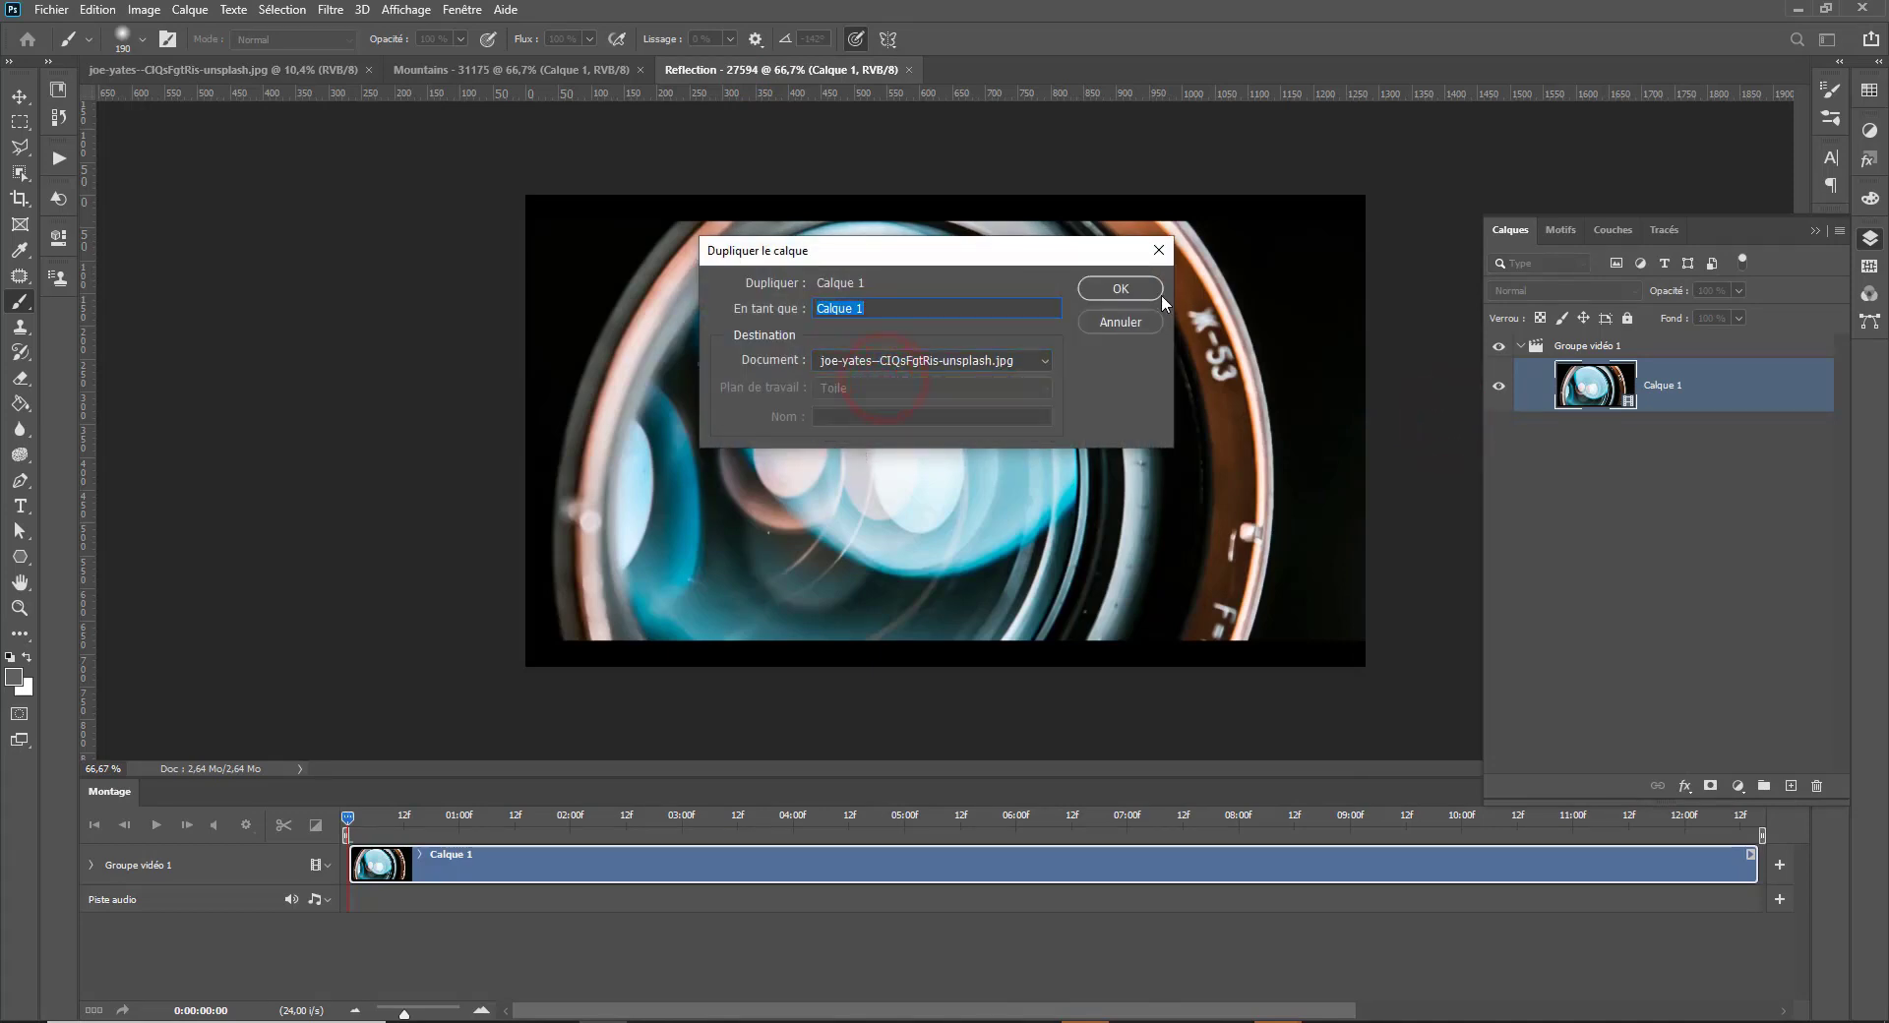
click(1127, 289)
click(337, 70)
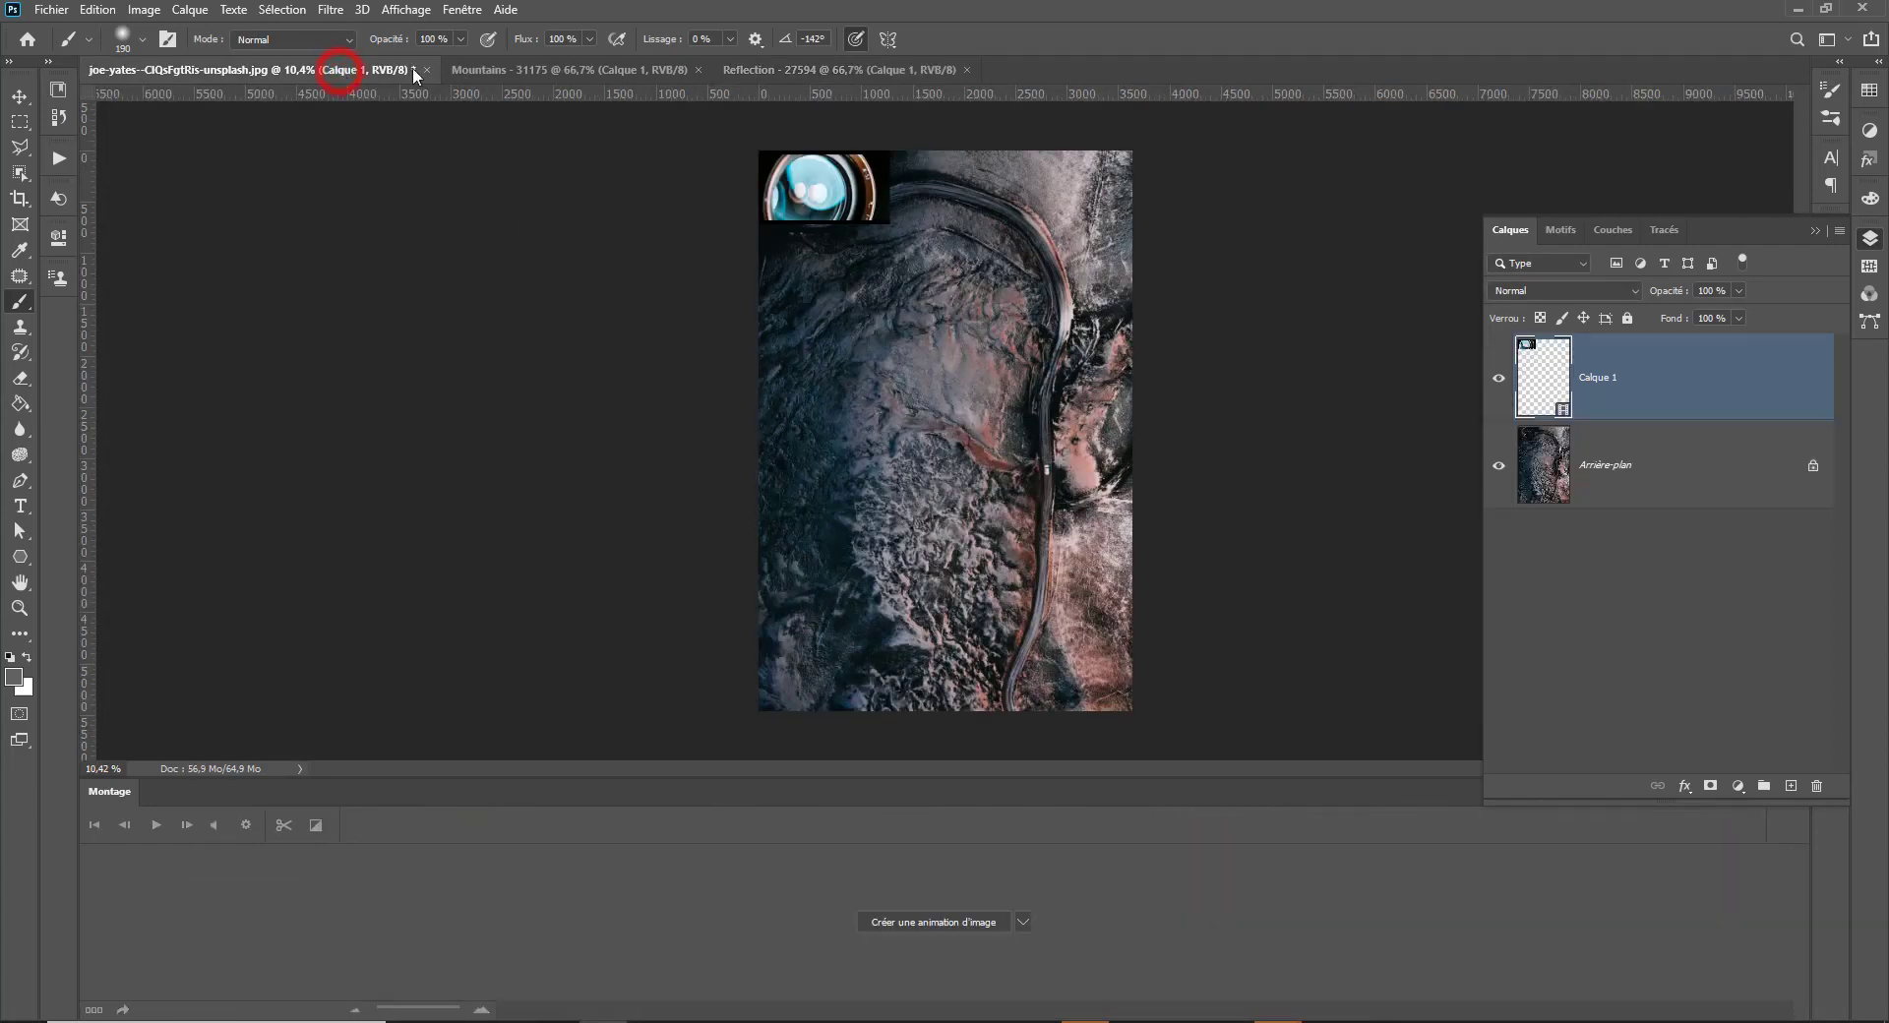
Convert the reflection video layer to a smart object, enlarge it beyond the photo's width, and position it over the photo's upper part.
click(19, 95)
mouse_move(854, 176)
mouse_down()
mouse_move(991, 248)
mouse_move(809, 363)
mouse_move(961, 245)
mouse_move(922, 334)
mouse_move(856, 310)
mouse_move(858, 208)
mouse_up()
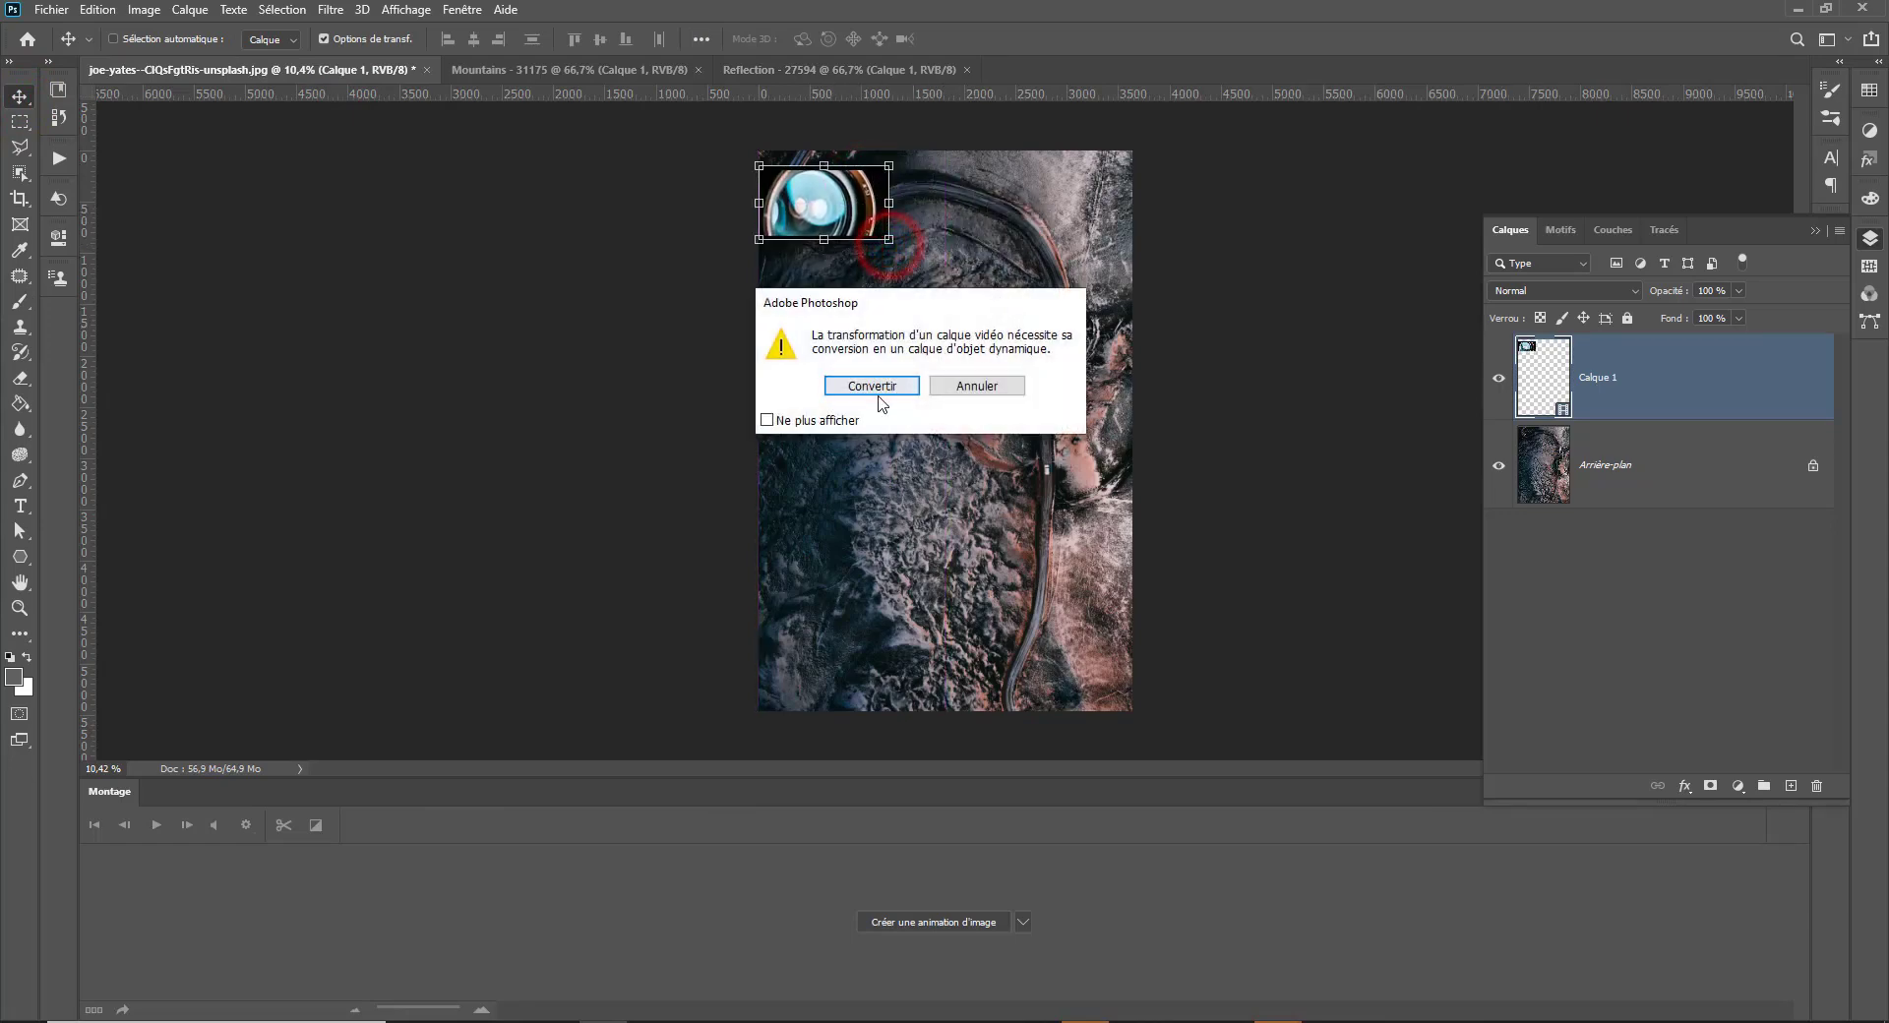
click(875, 392)
drag(888, 239, 1180, 465)
key(Return)
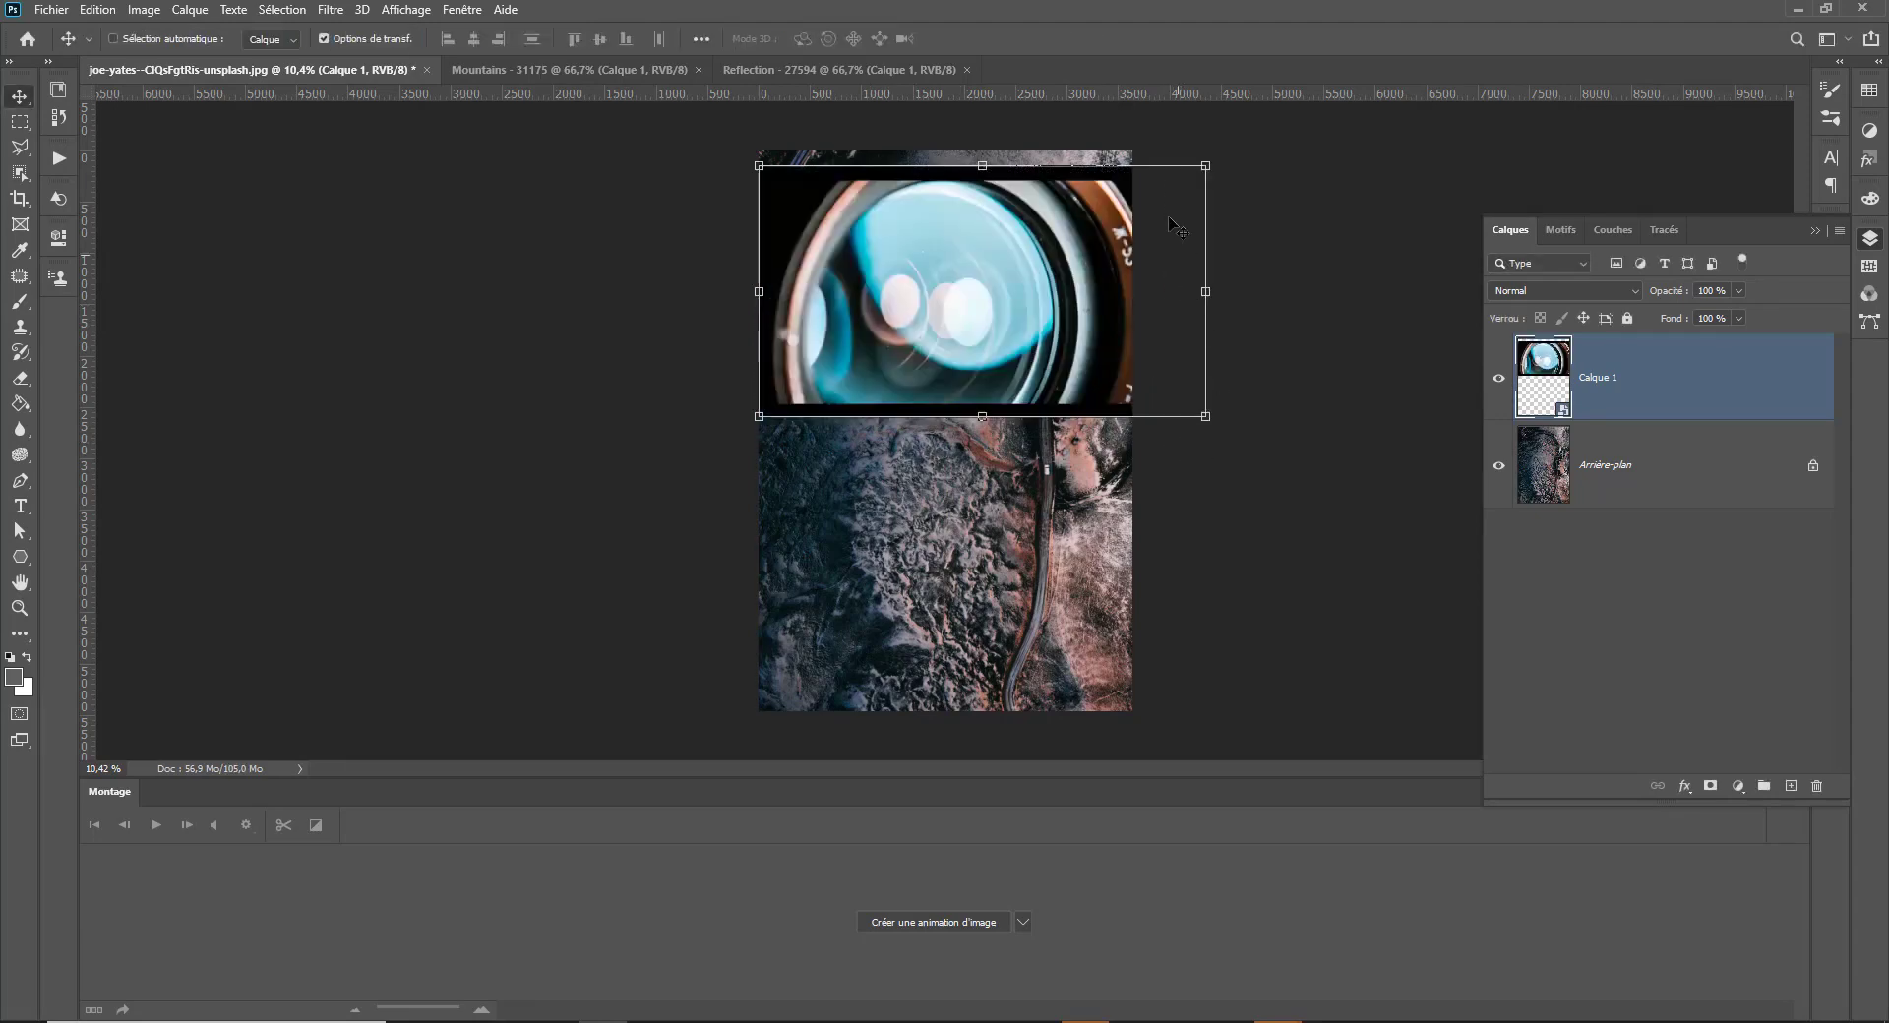
drag(1011, 357, 1005, 295)
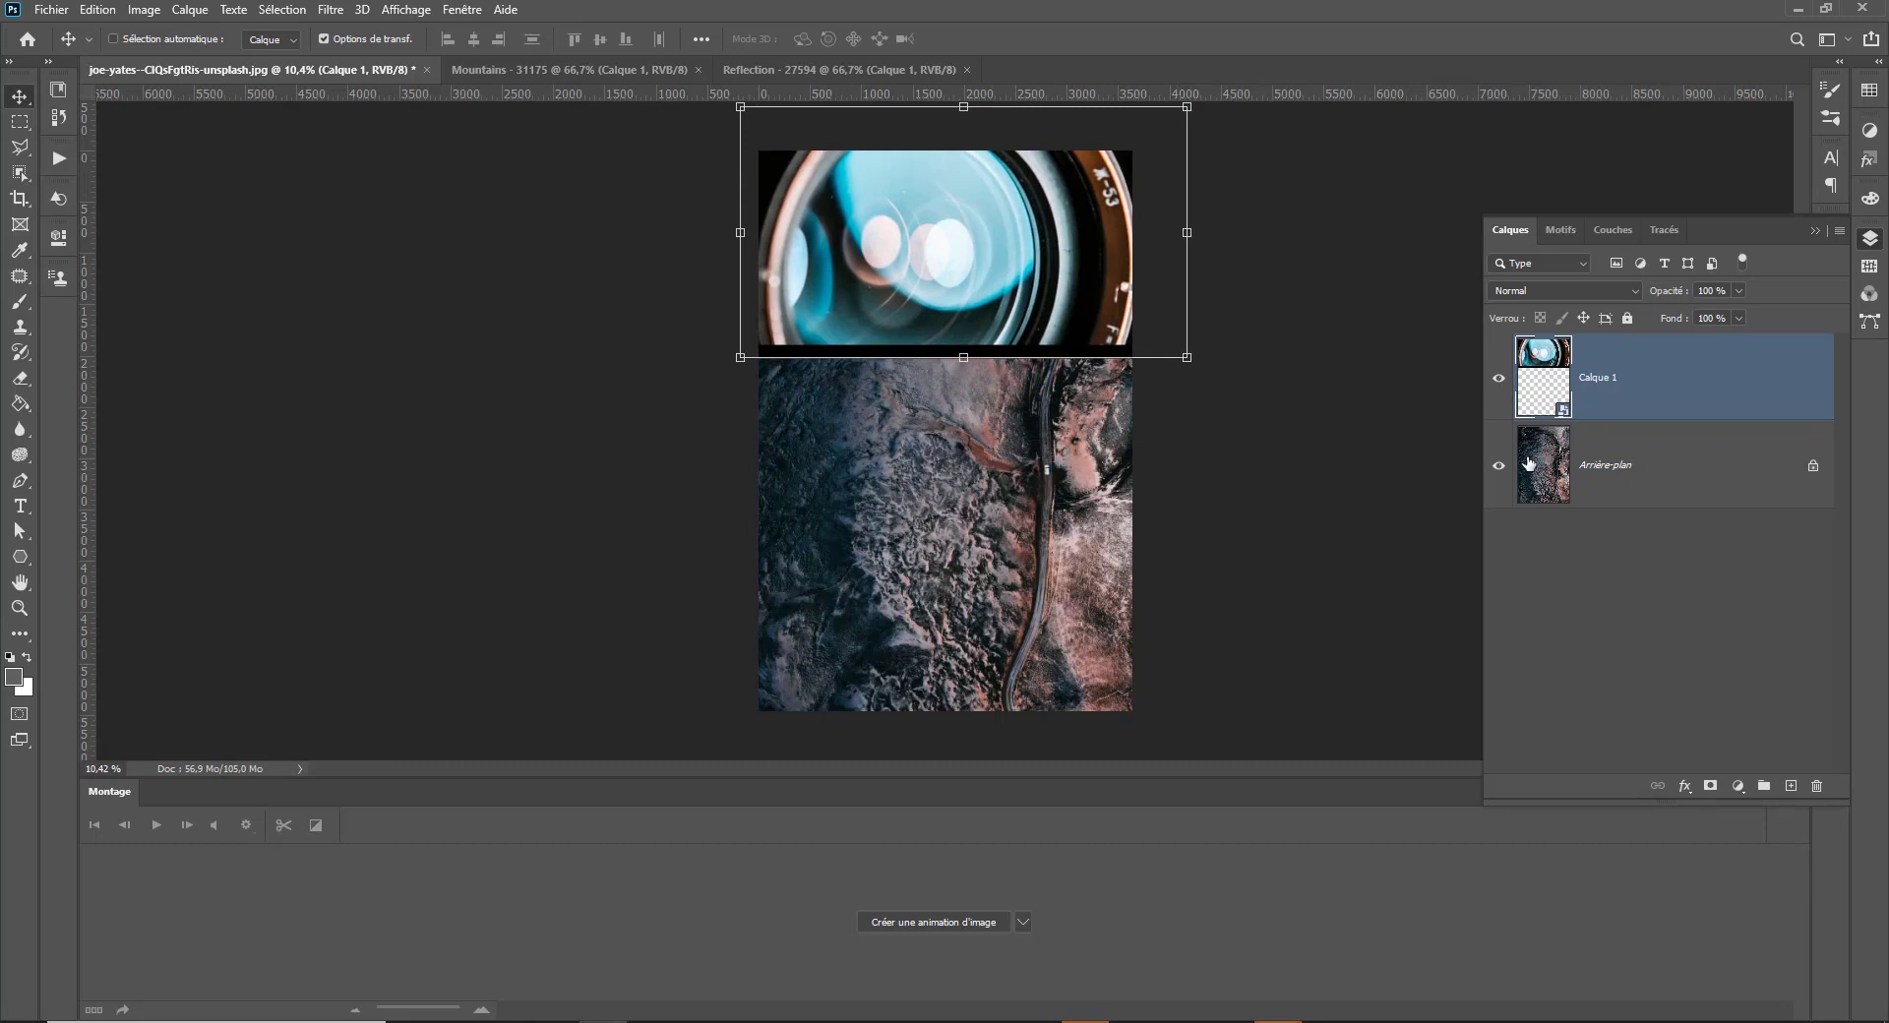
Create a video timeline for the road photo document and scrub through the reflection clip.
click(1026, 920)
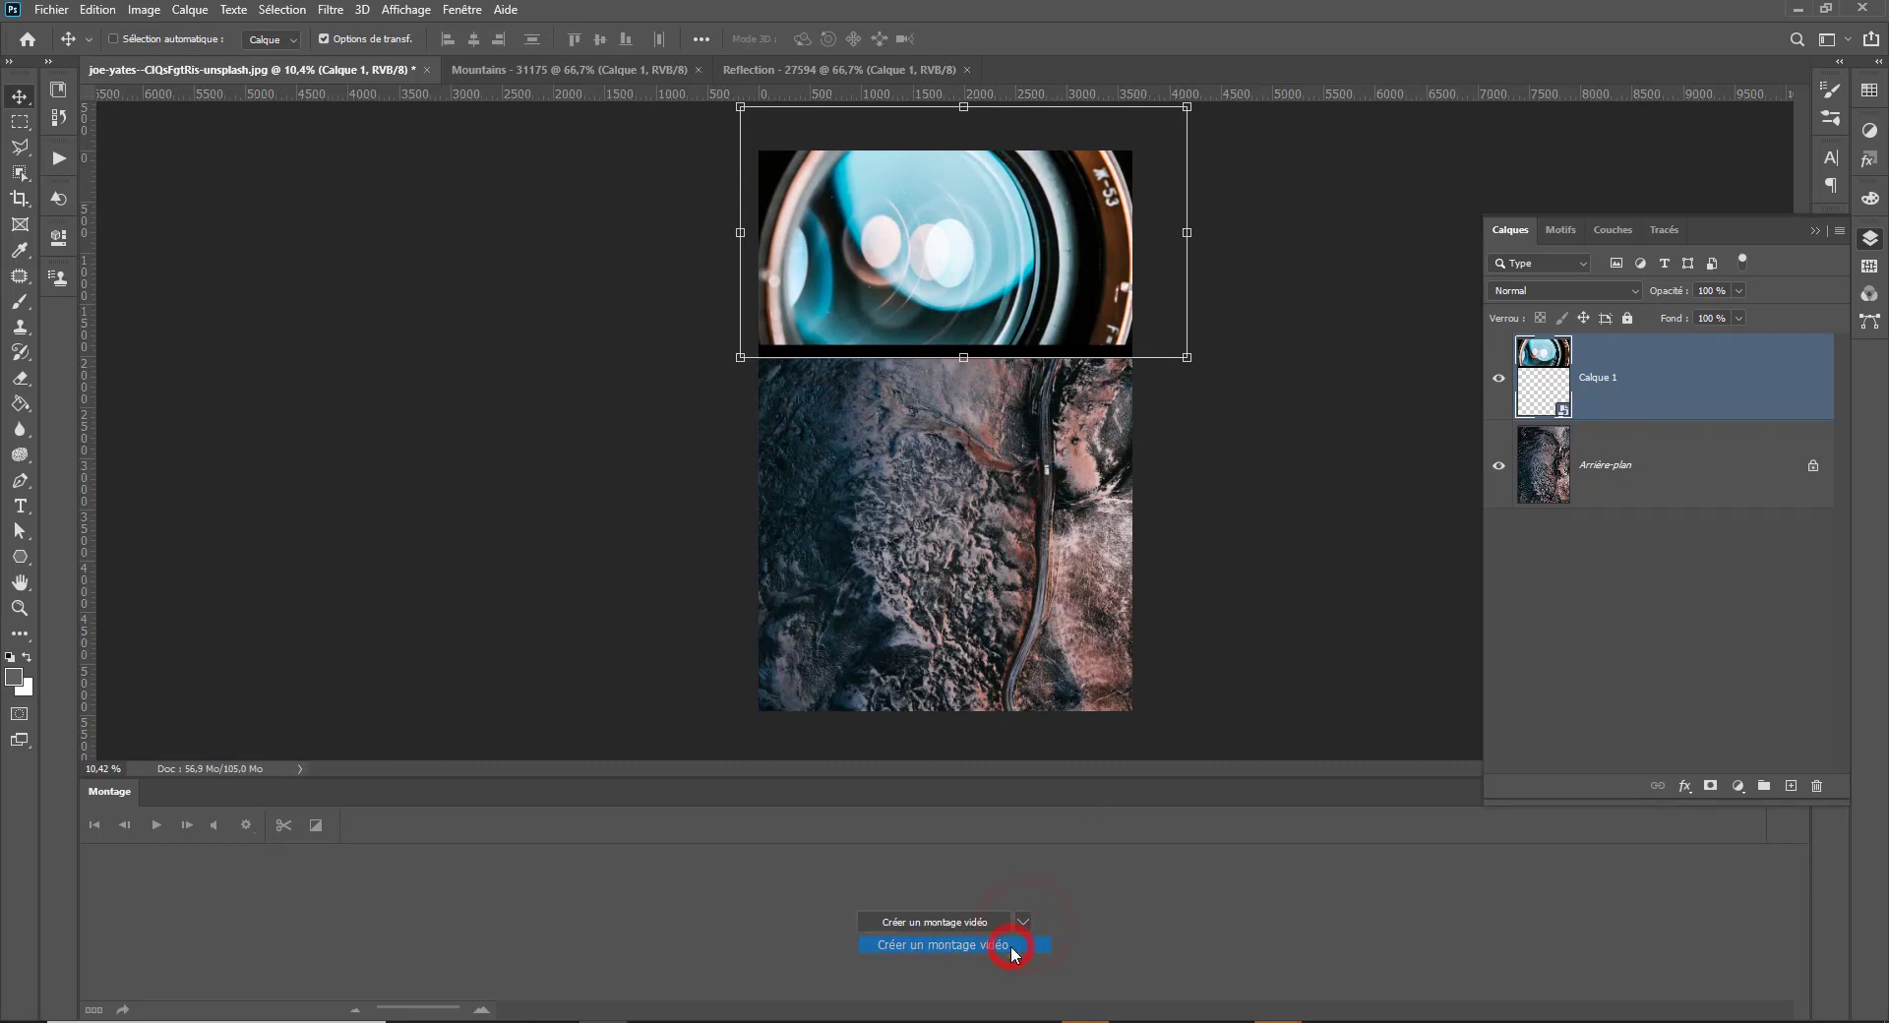
click(1010, 946)
click(952, 924)
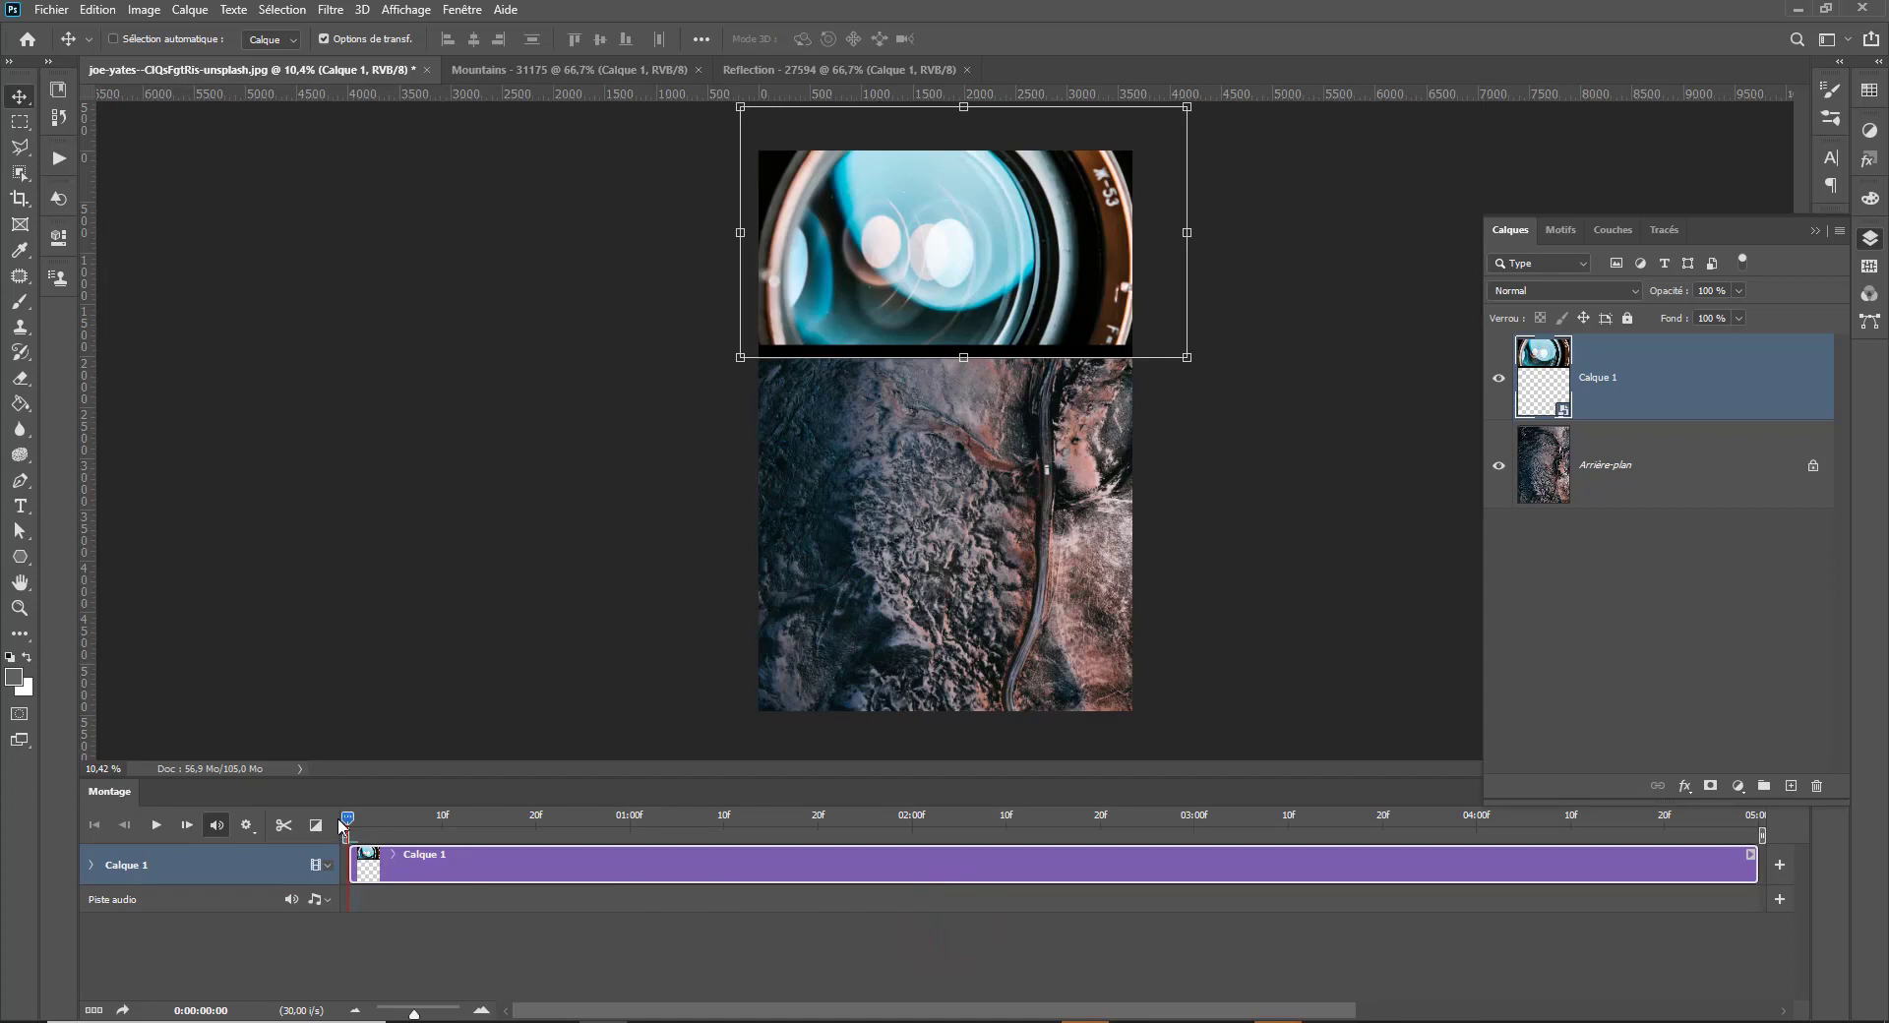
drag(347, 818, 1558, 802)
click(657, 817)
Delete the reflection video layer from the road photo document.
click(1646, 396)
click(1815, 787)
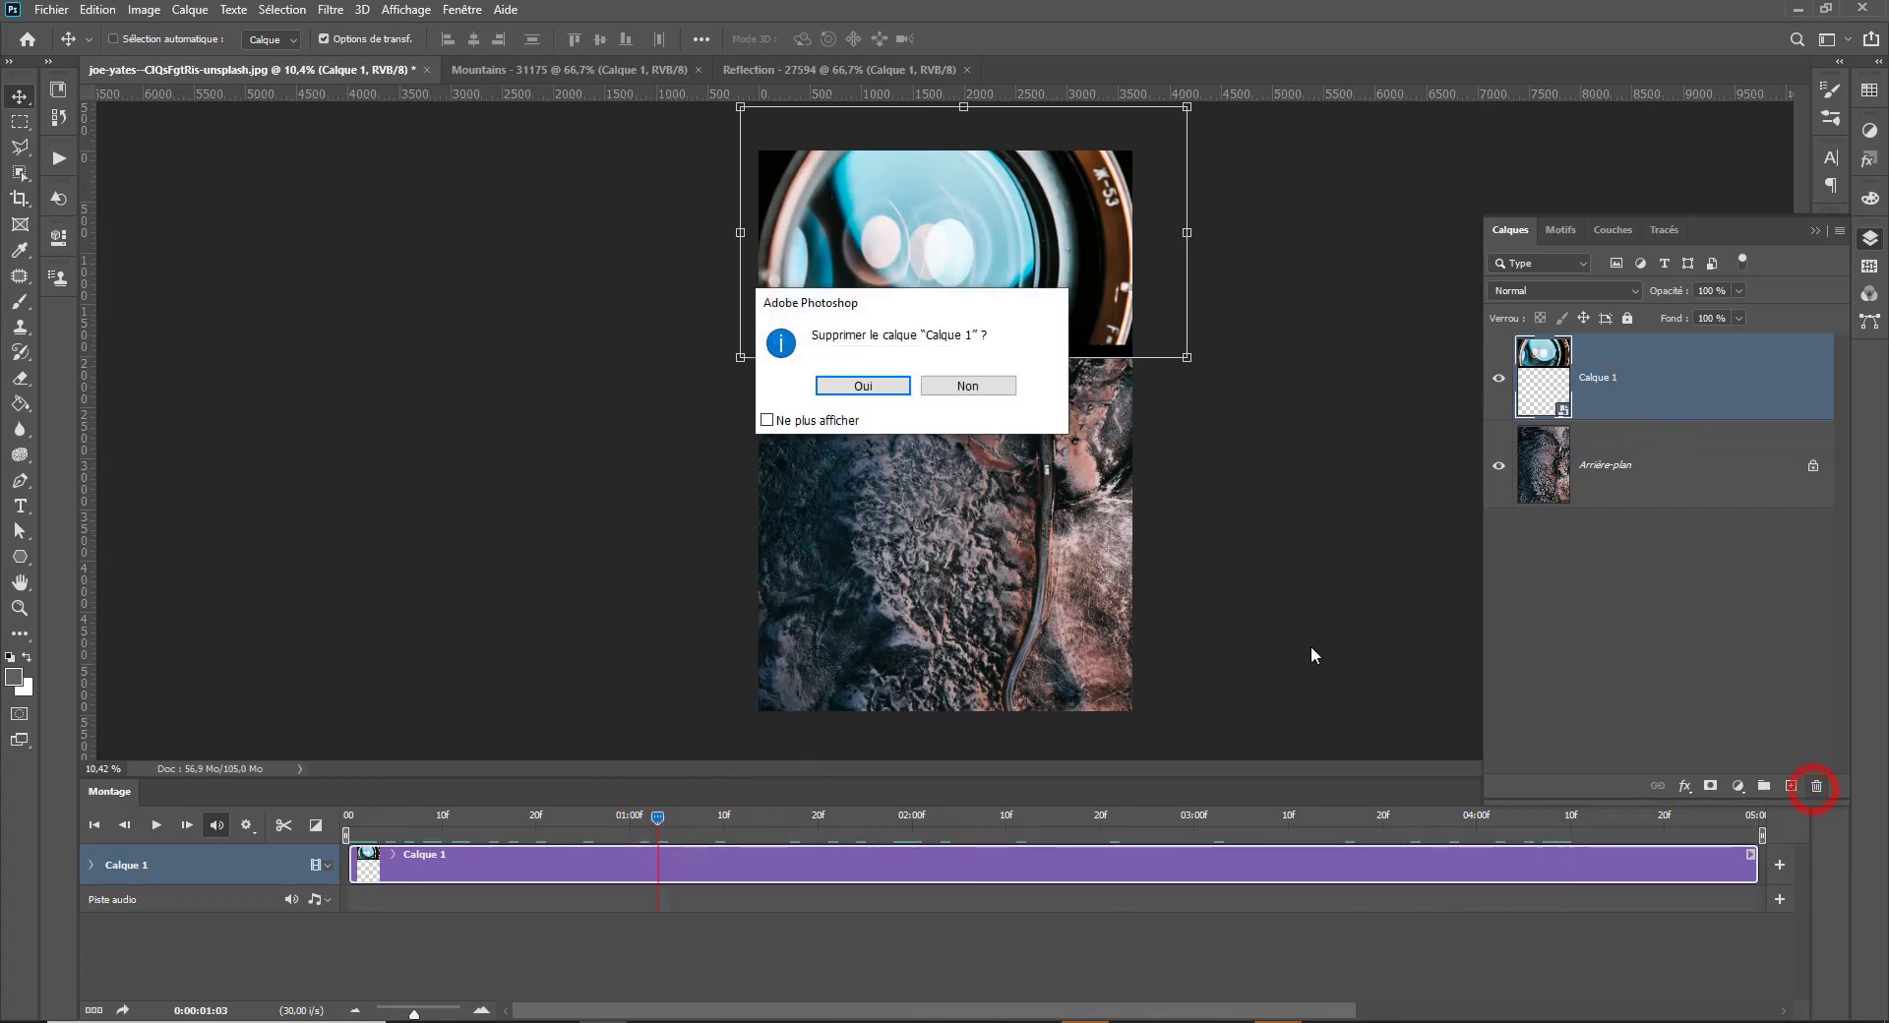
click(870, 379)
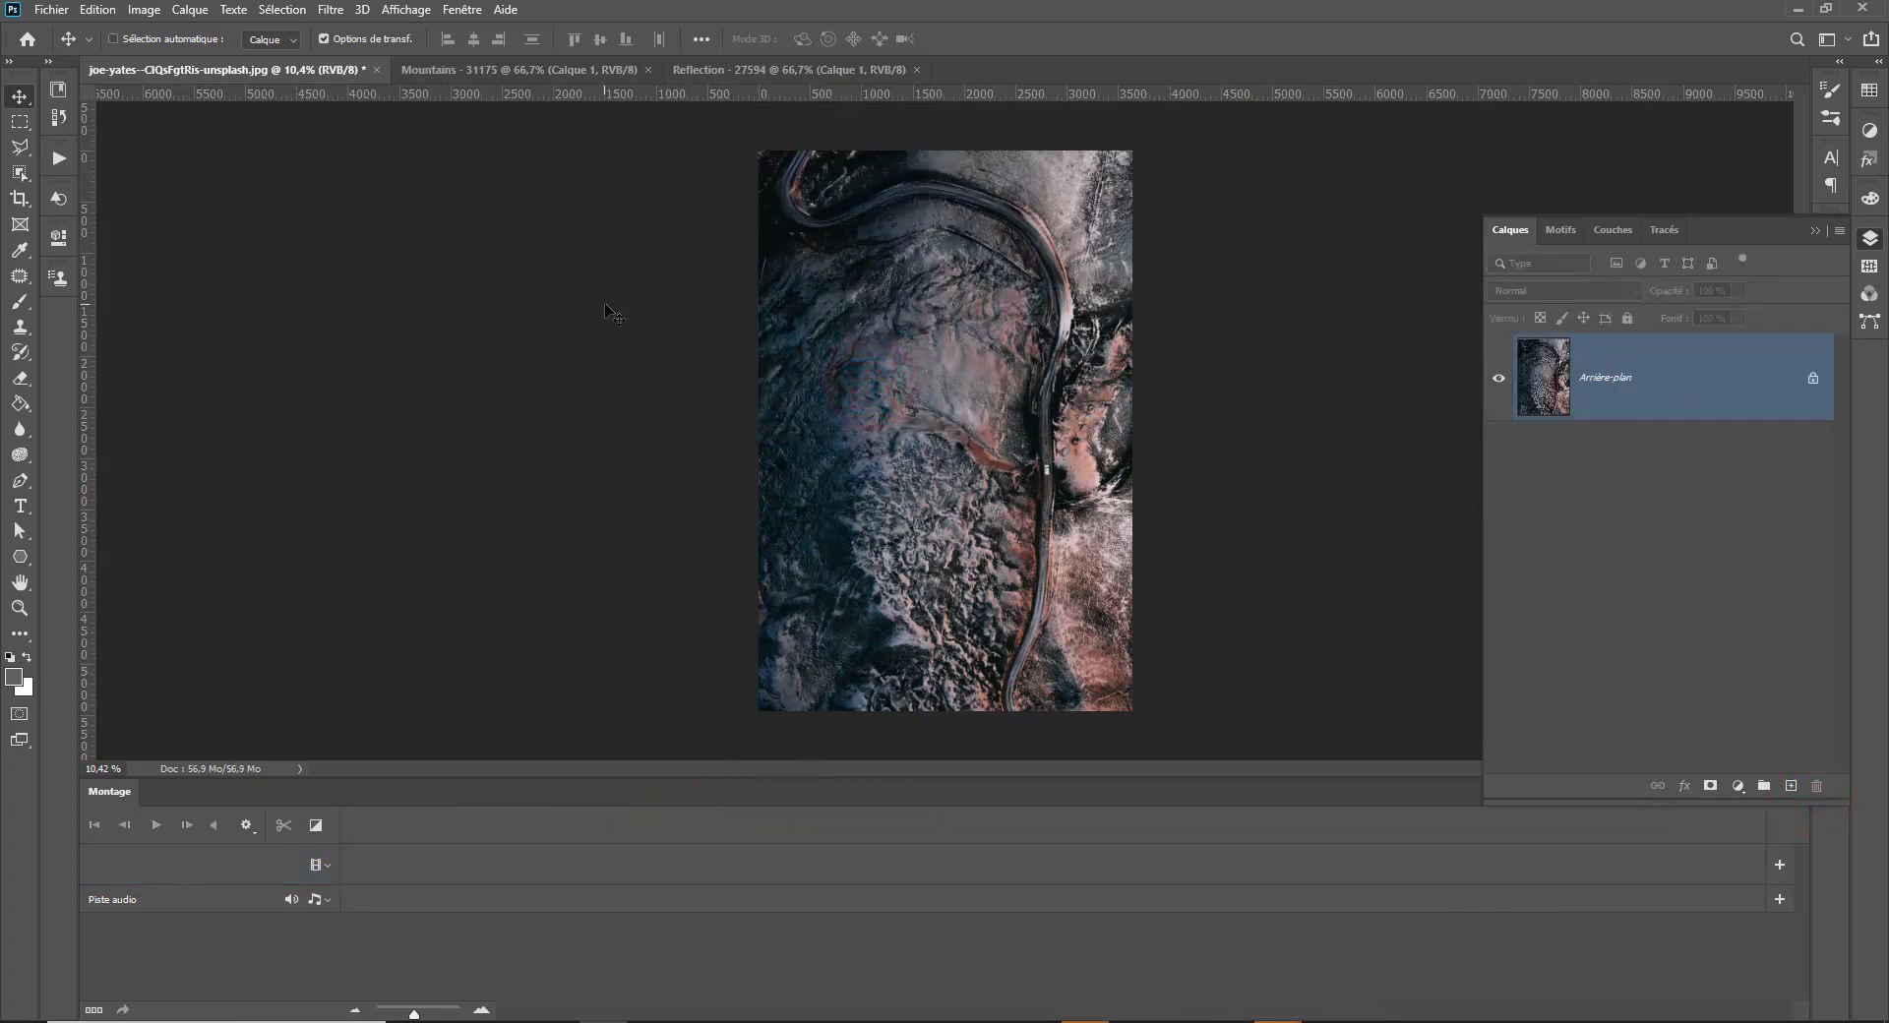
Close the Reflection - 27594 video document.
click(706, 69)
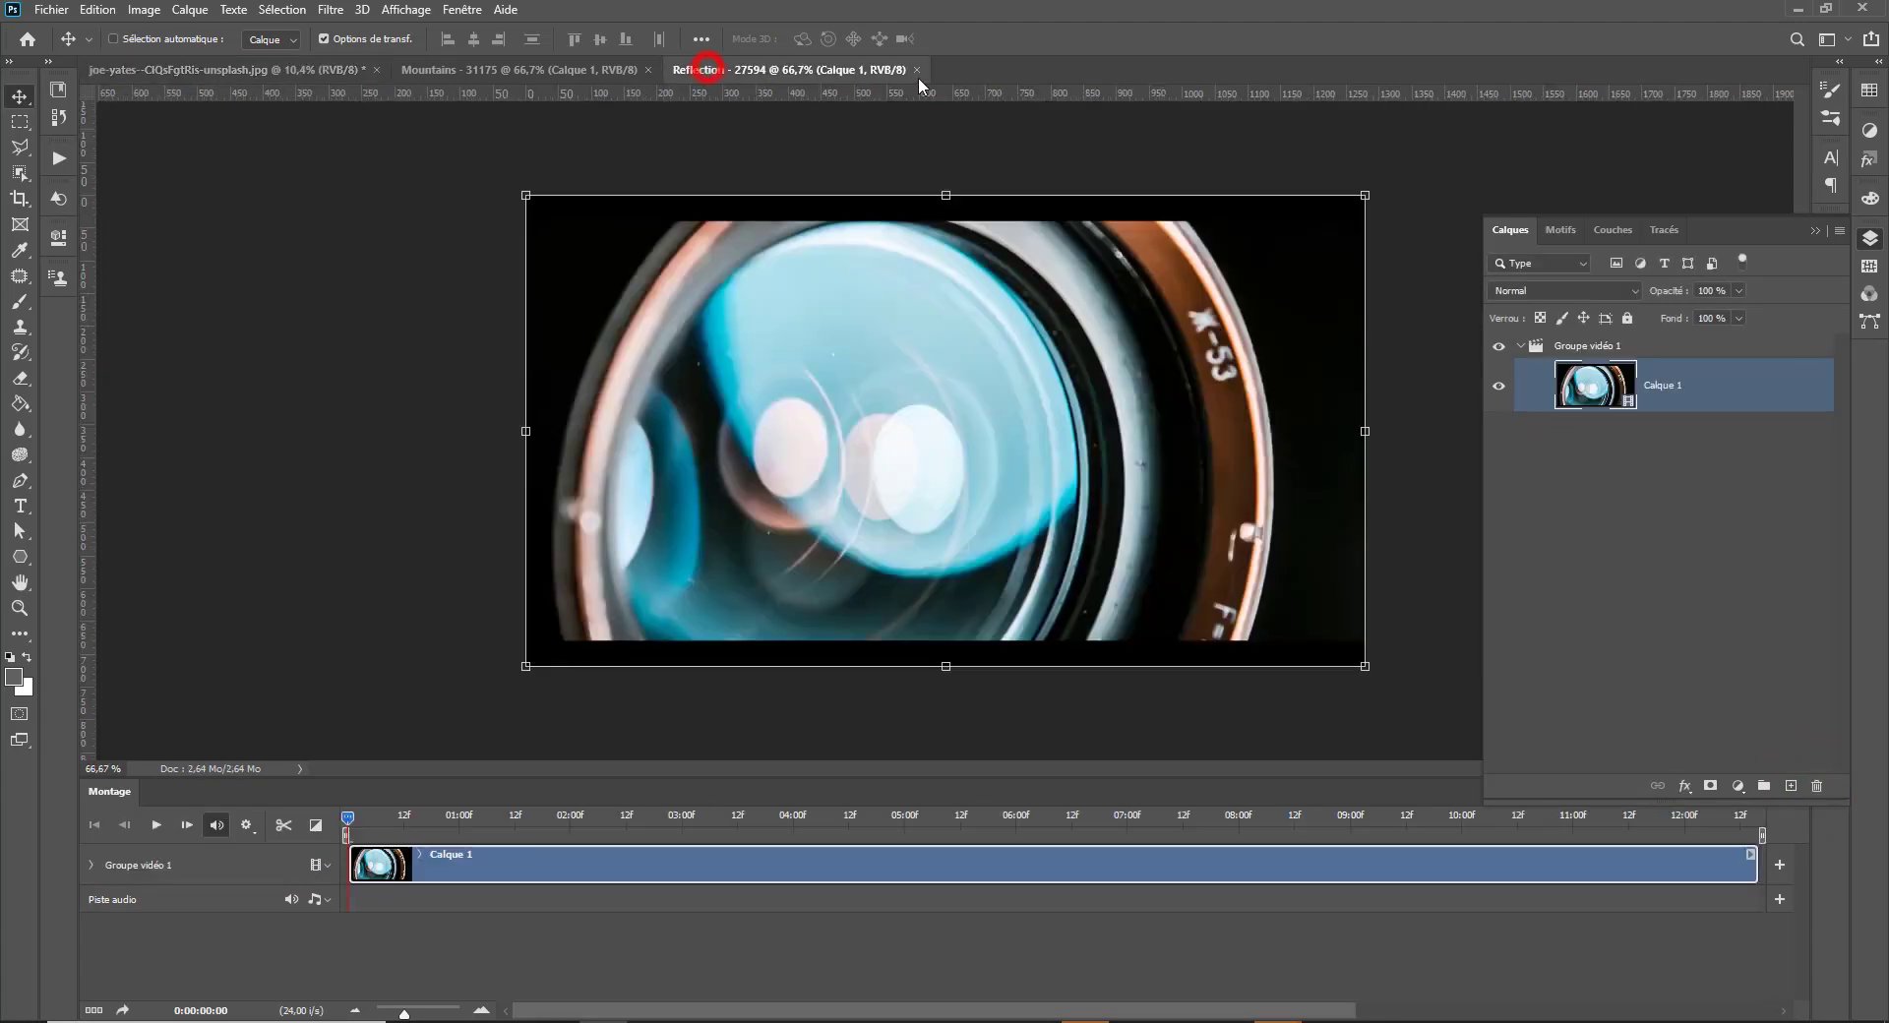
click(921, 68)
click(970, 387)
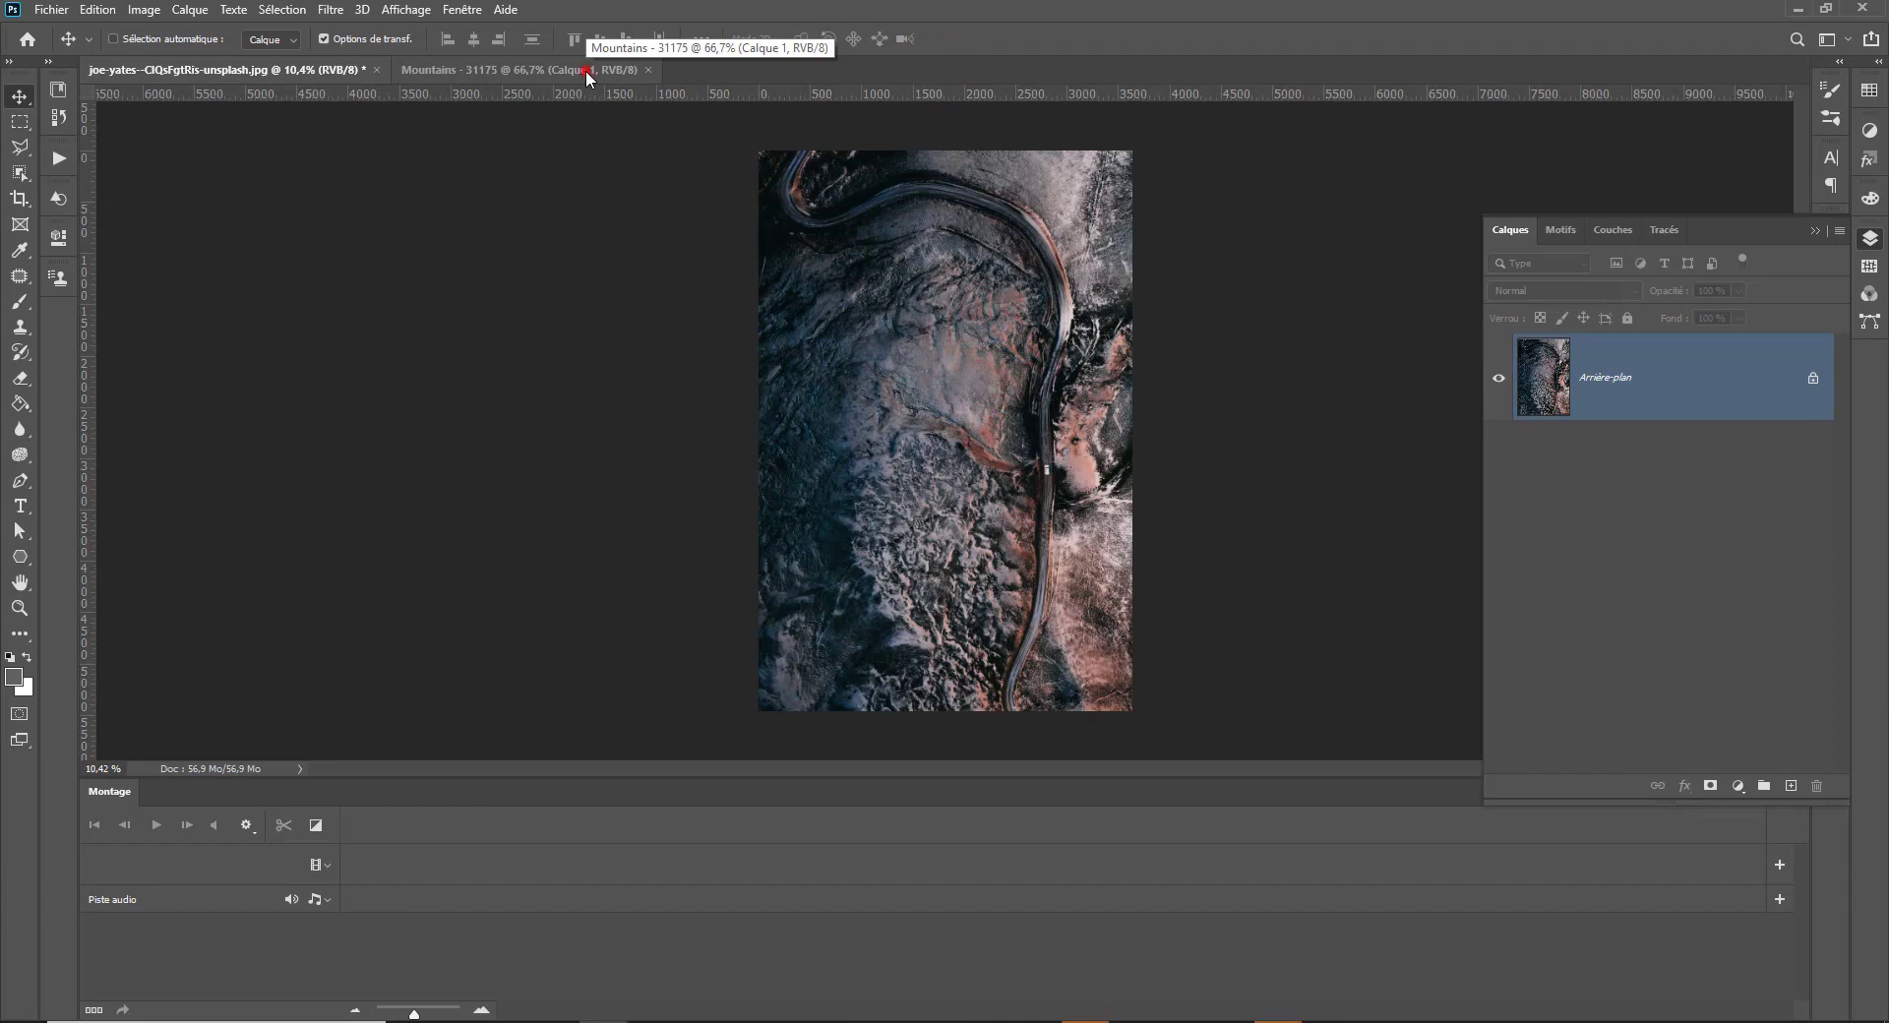
Copy the Calque 1 layer of the Mountains - 31175 video into the centre of the road photo document.
click(586, 69)
key(z)
click(1684, 470)
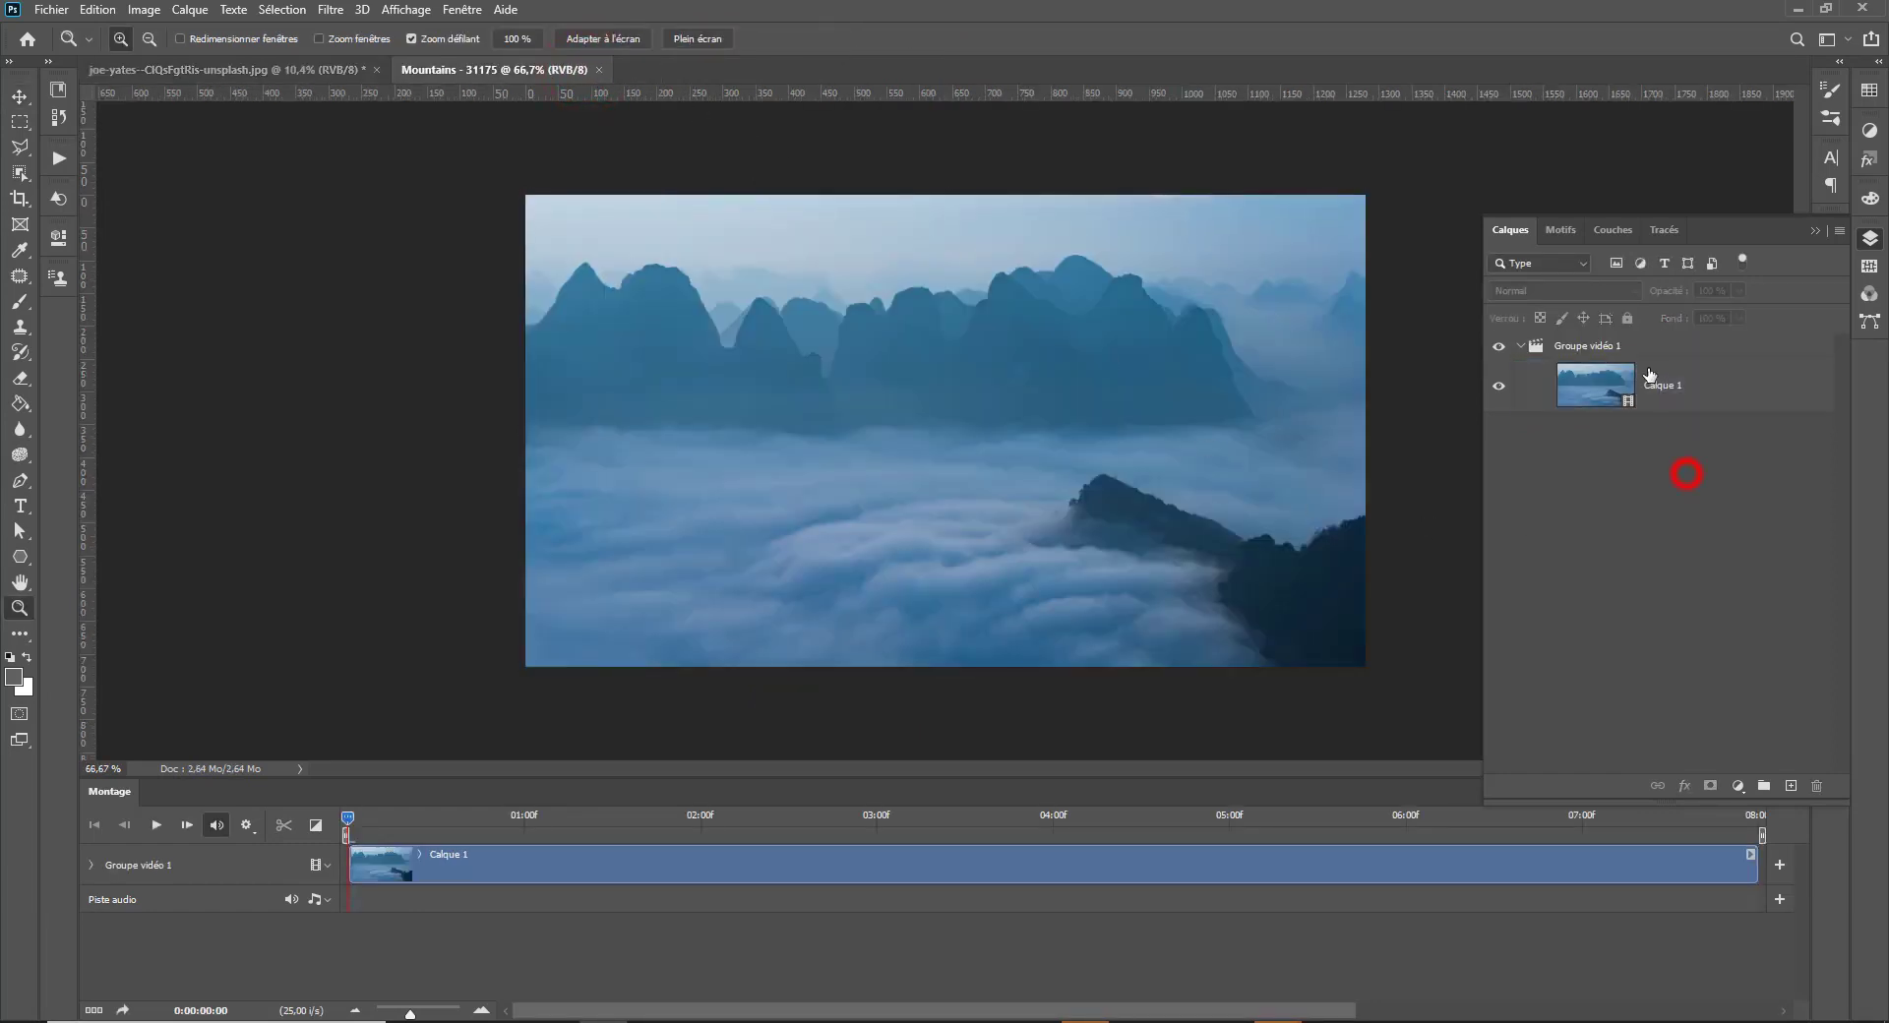
click(1658, 390)
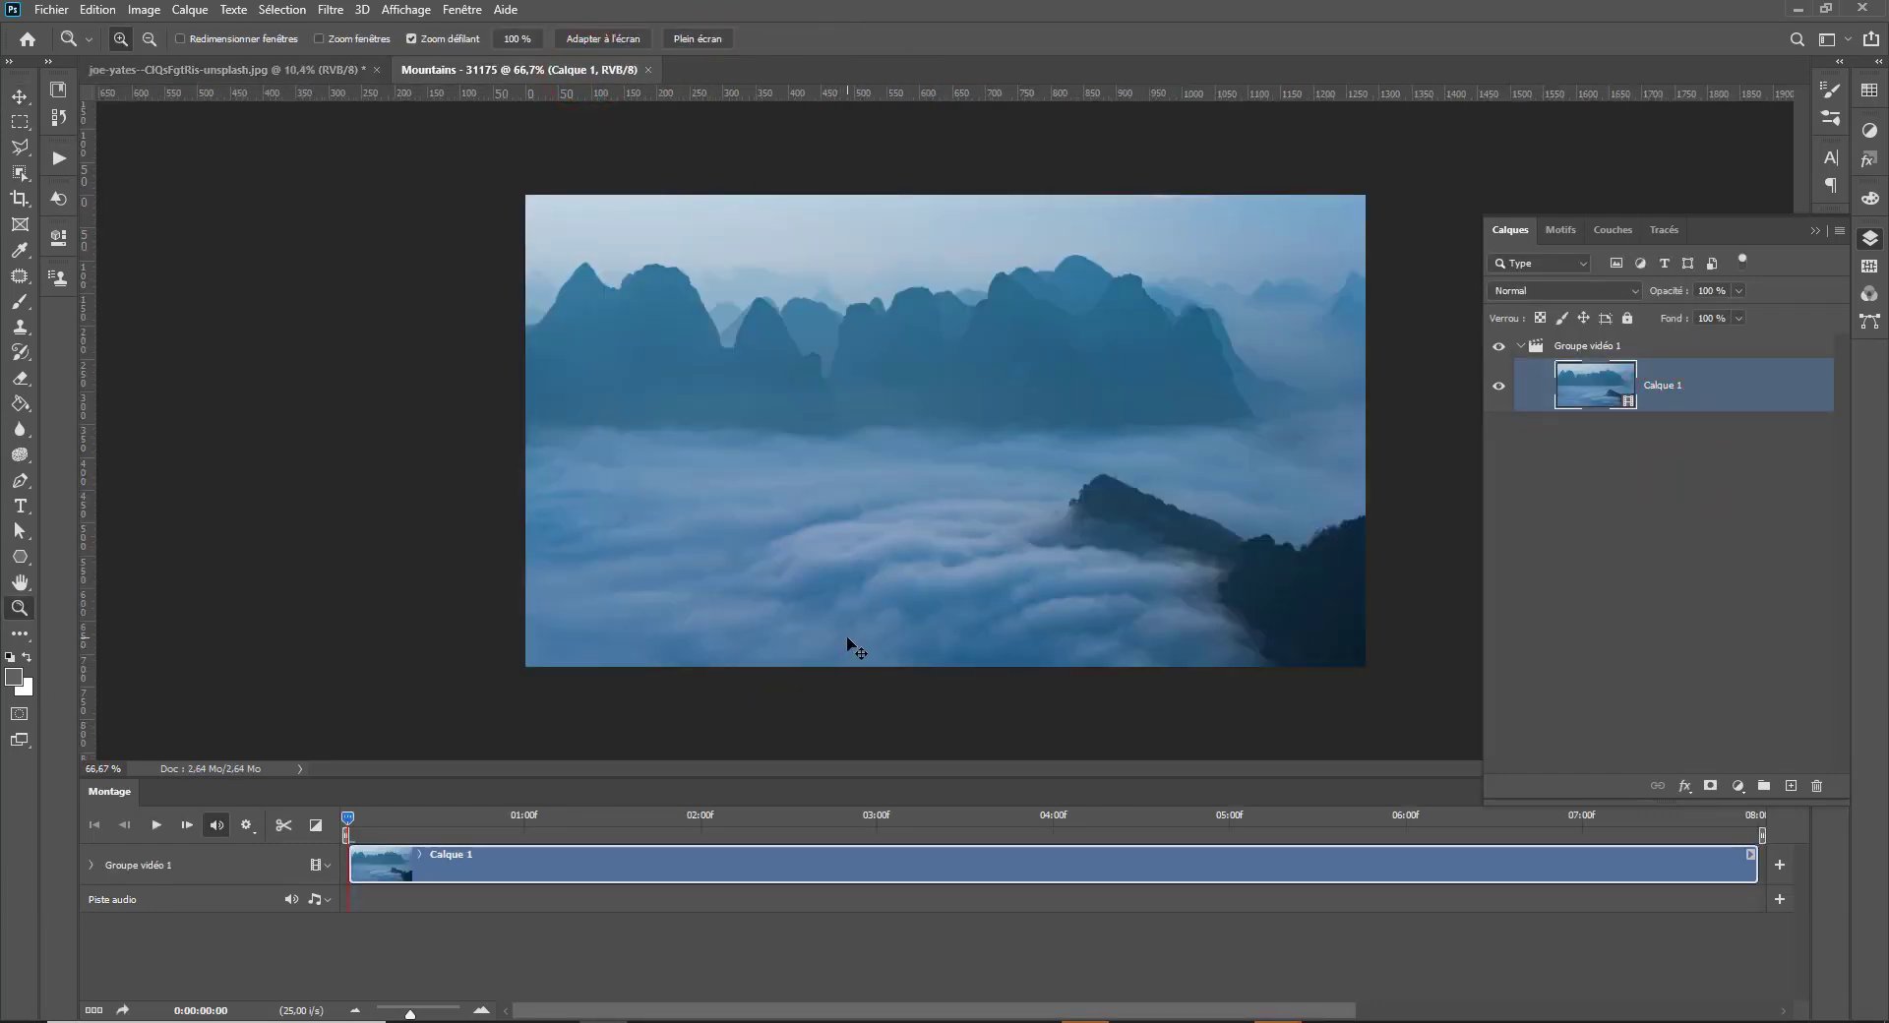
drag(646, 443, 399, 595)
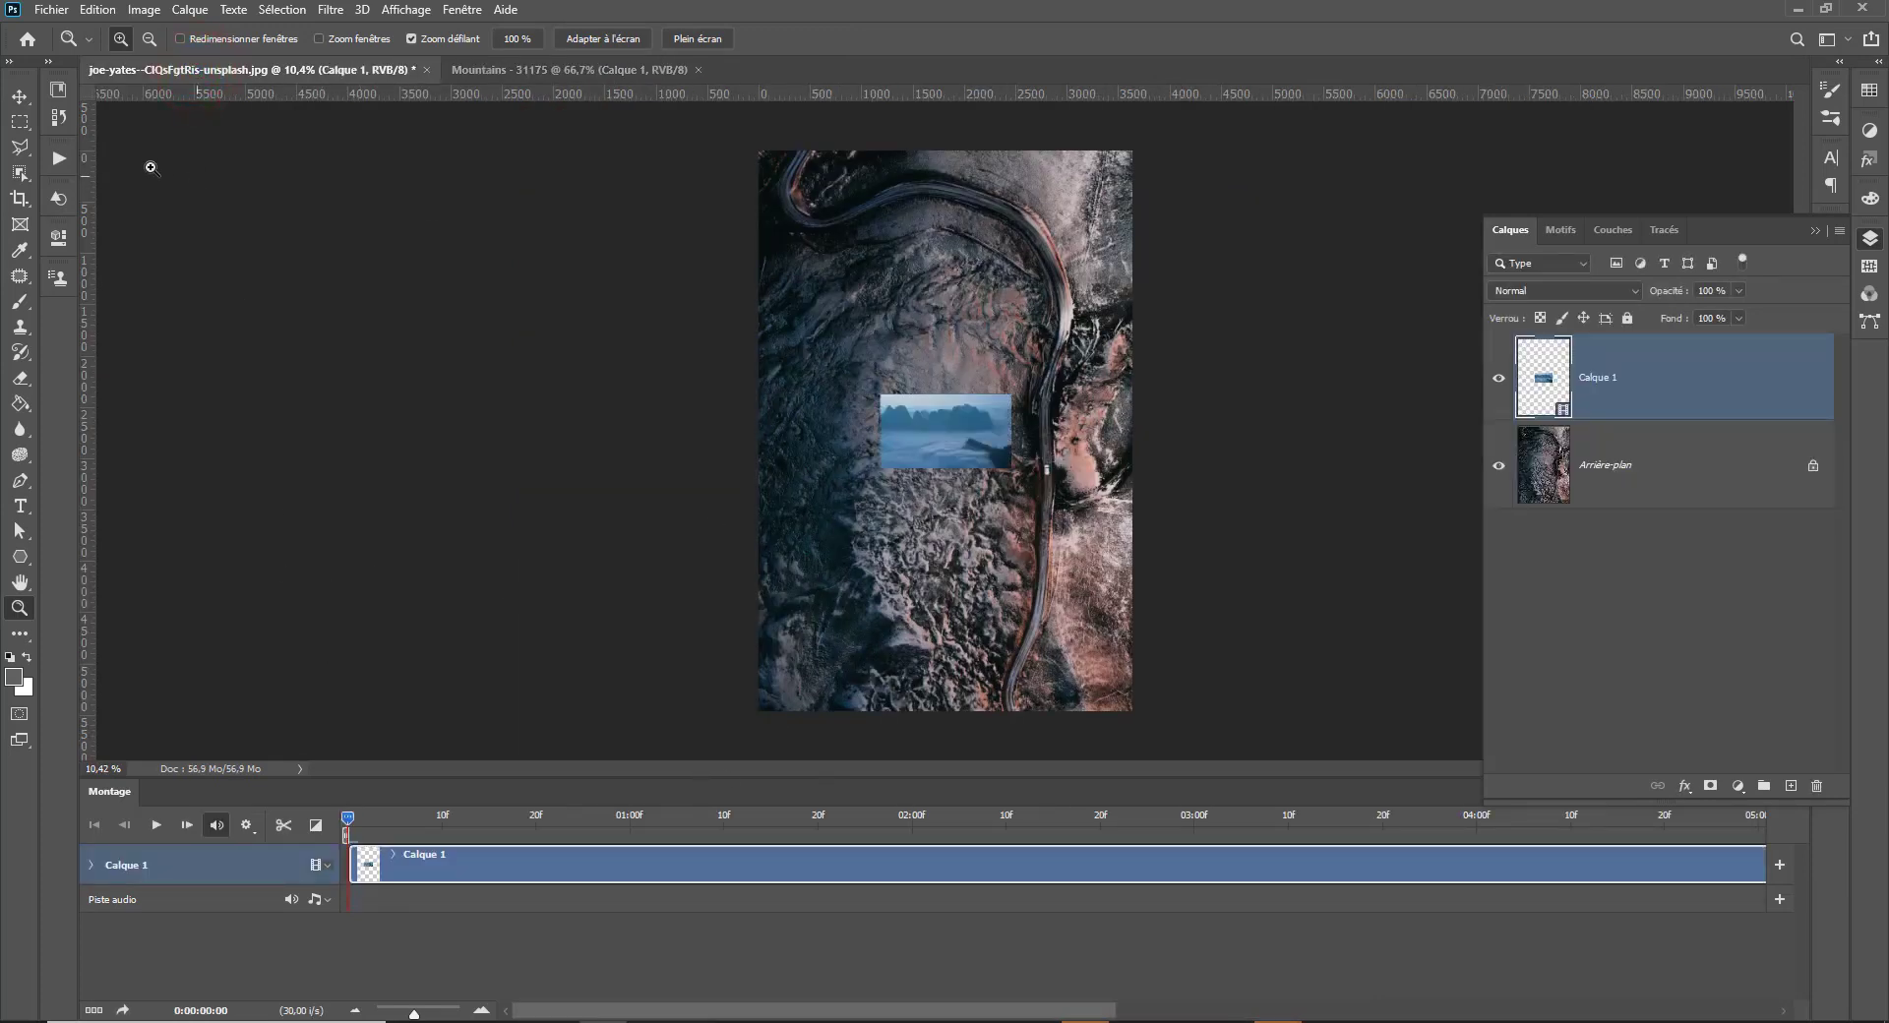
Convert the mountain video layer to a smart object and enlarge it to nearly the full width of the photo.
click(20, 95)
click(1007, 399)
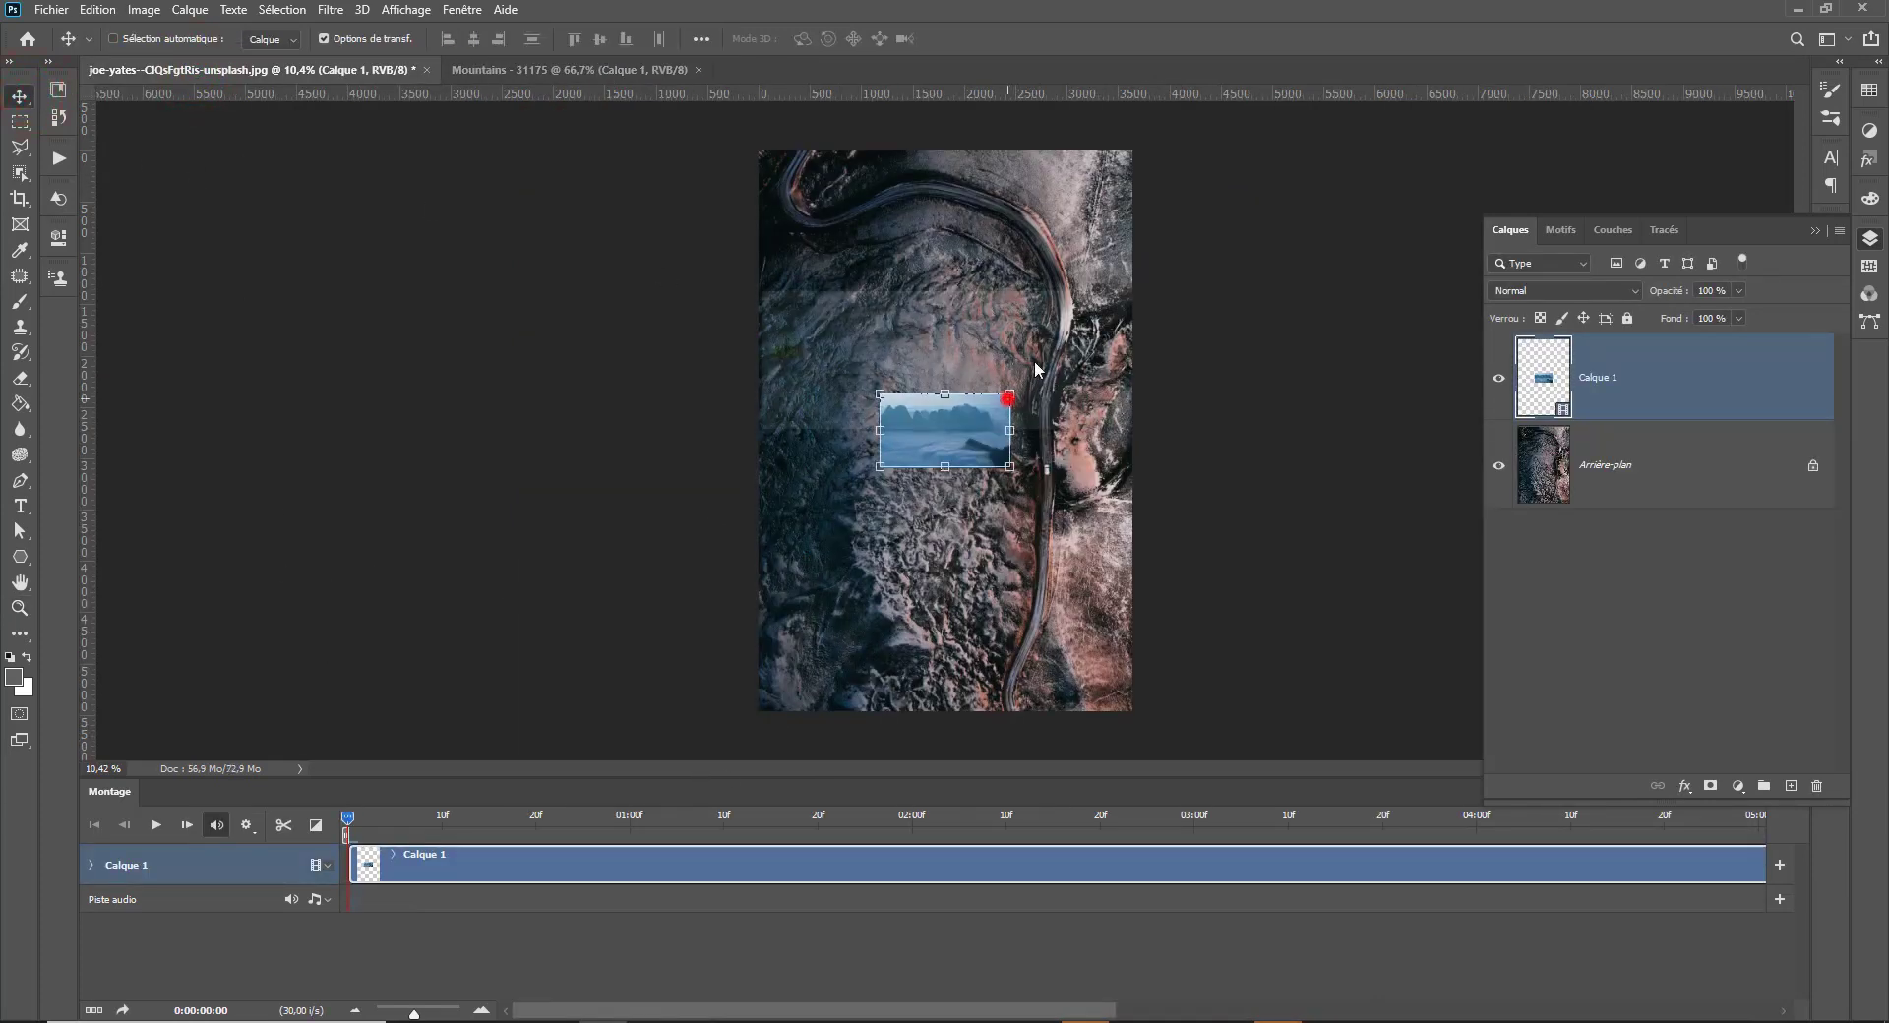
click(869, 426)
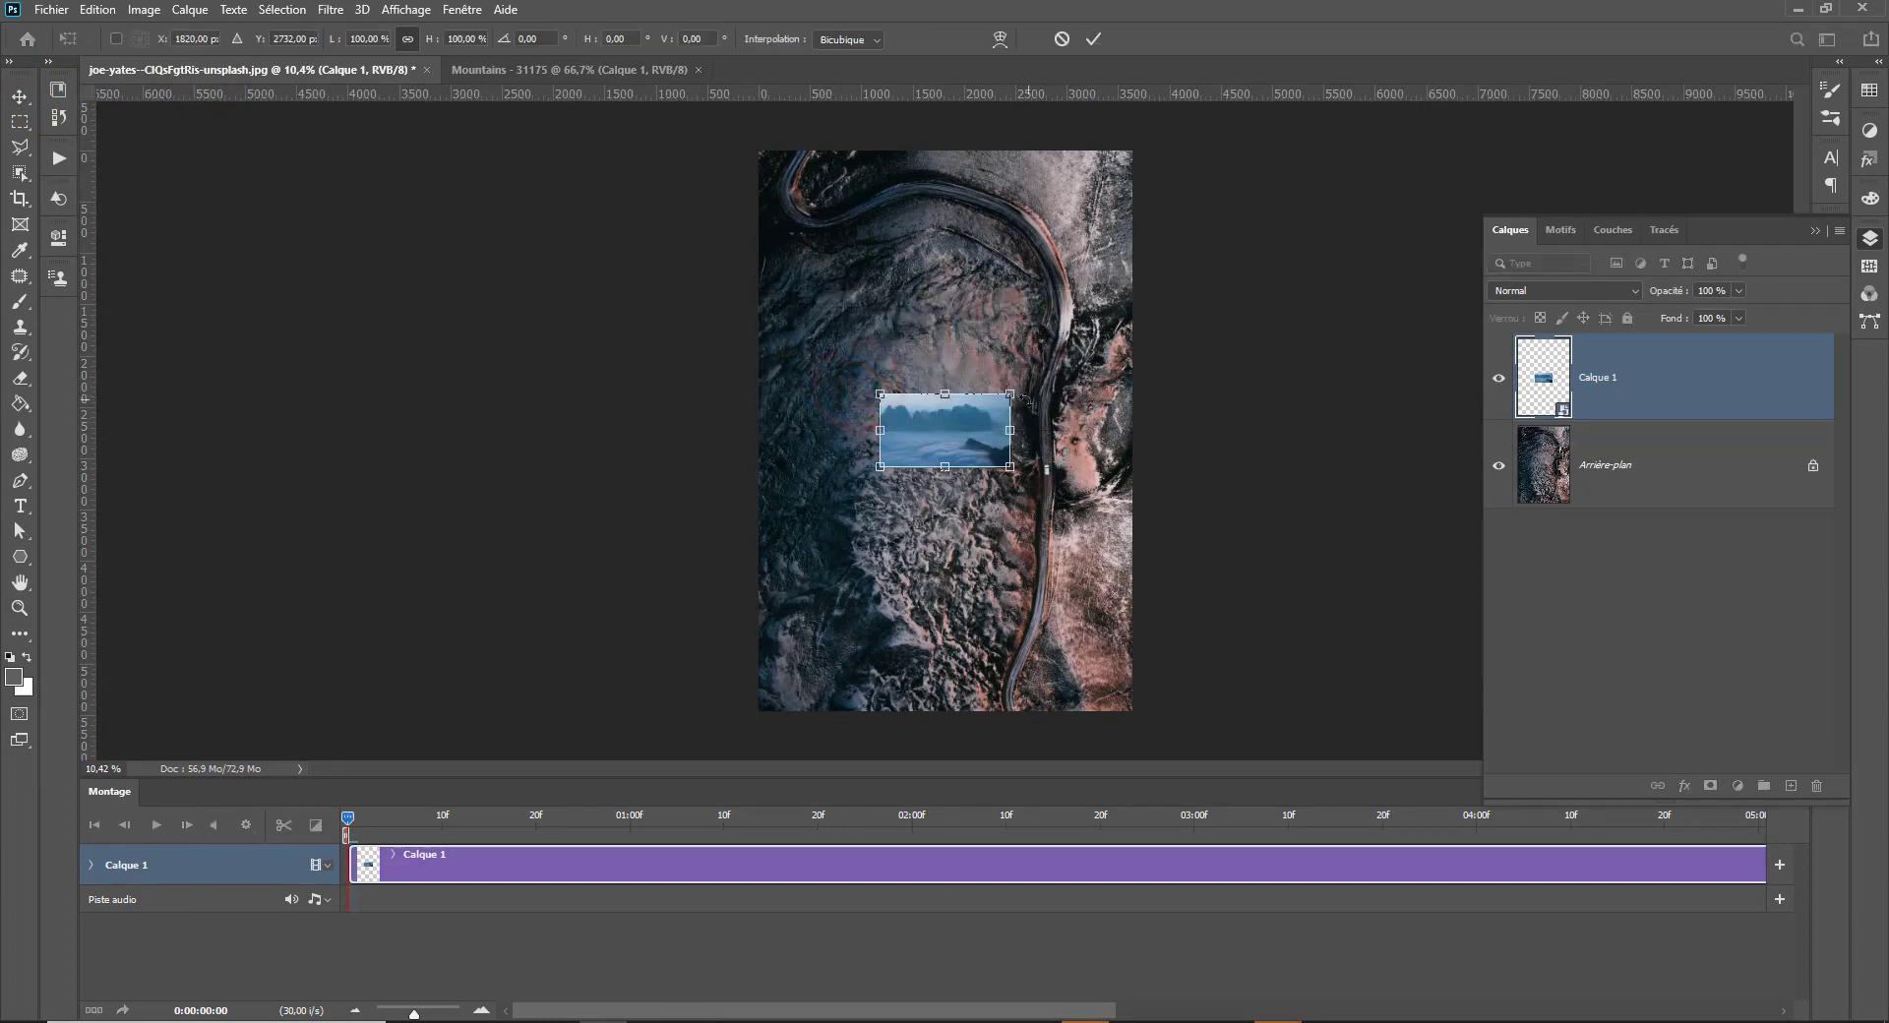
drag(1011, 395, 1221, 260)
key(Return)
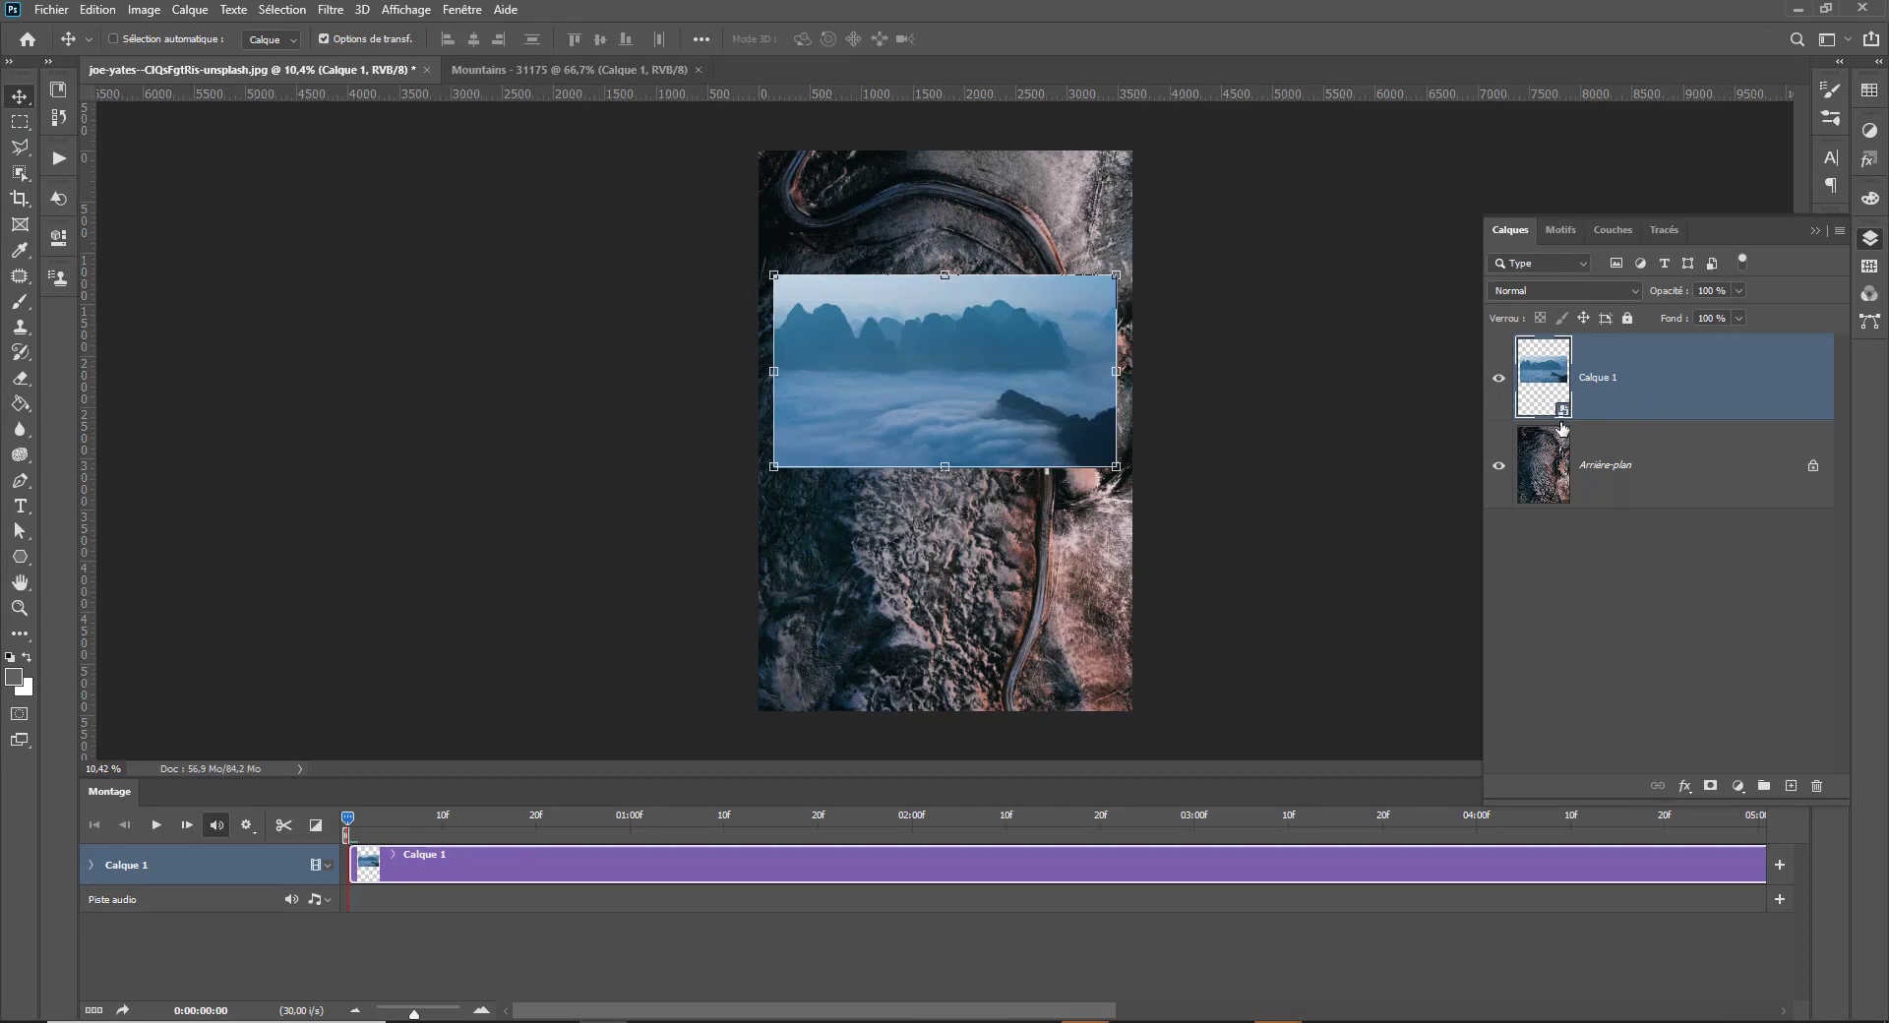
Preview the playback of the mountain video and move its layer to the upper part of the road photo.
key(space)
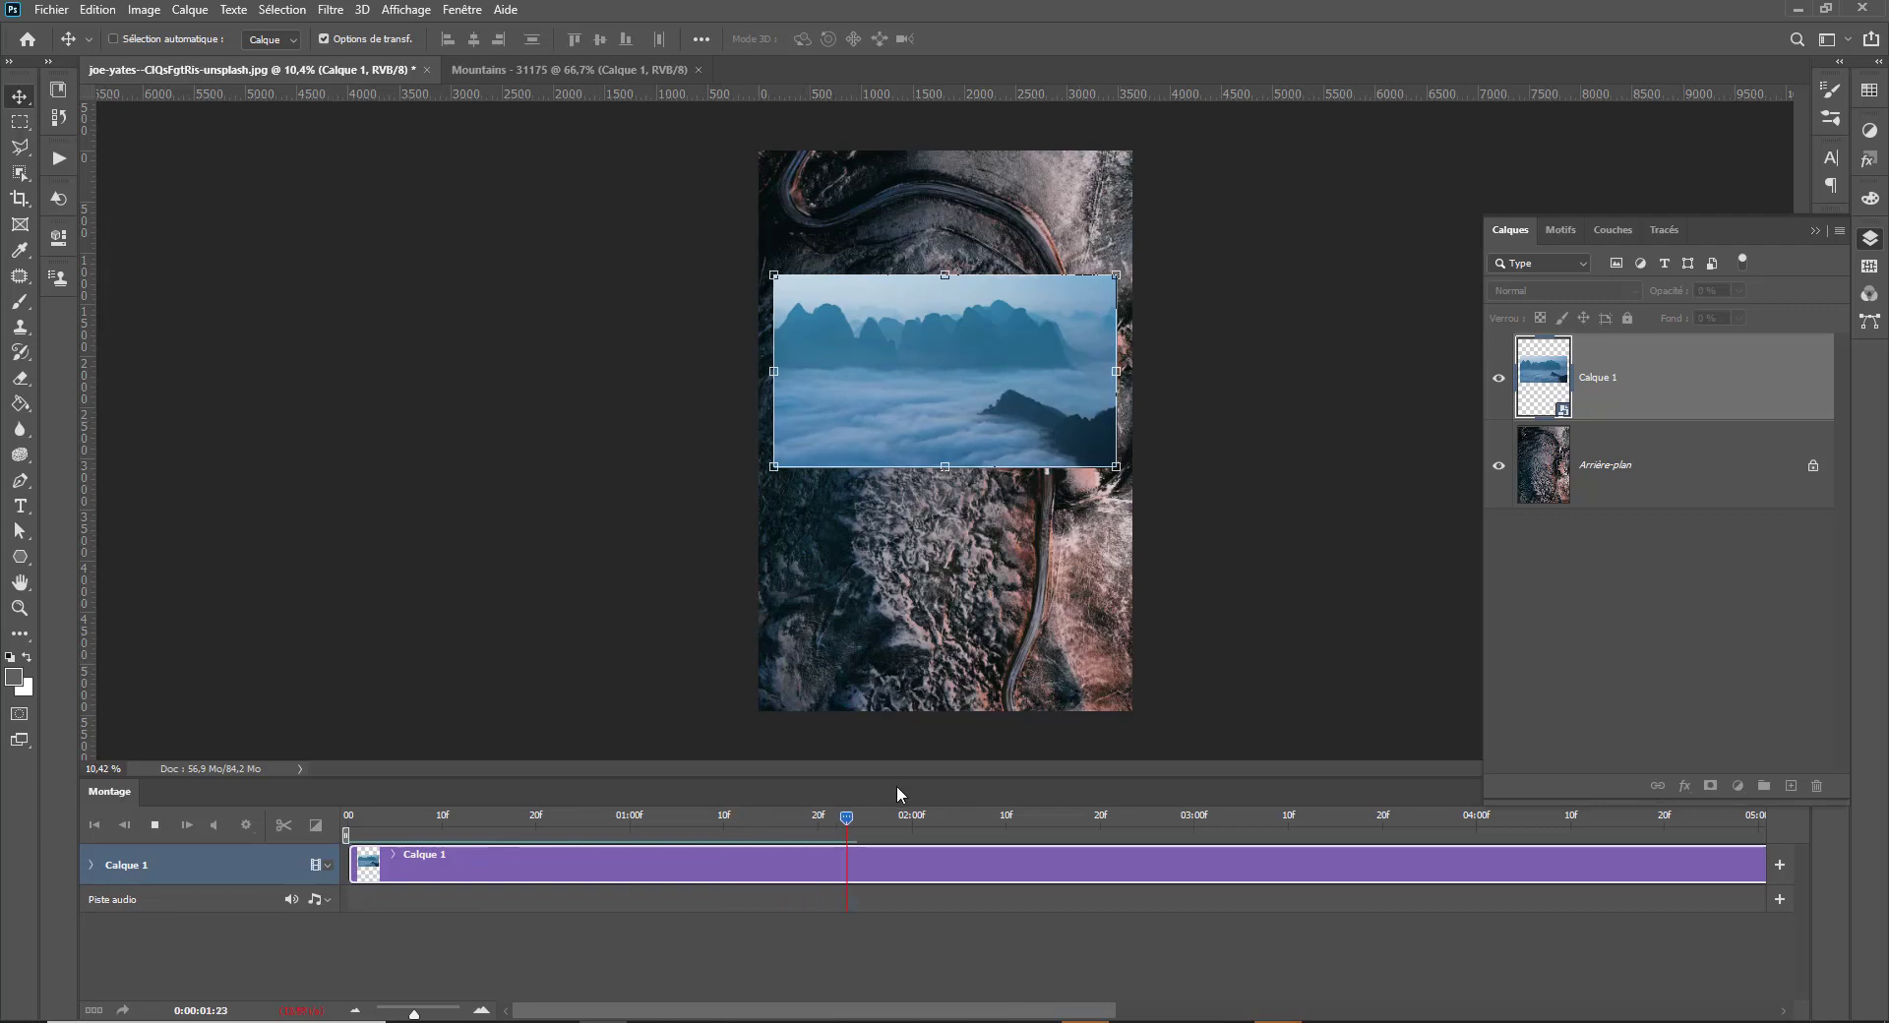
key(space)
drag(863, 817, 341, 822)
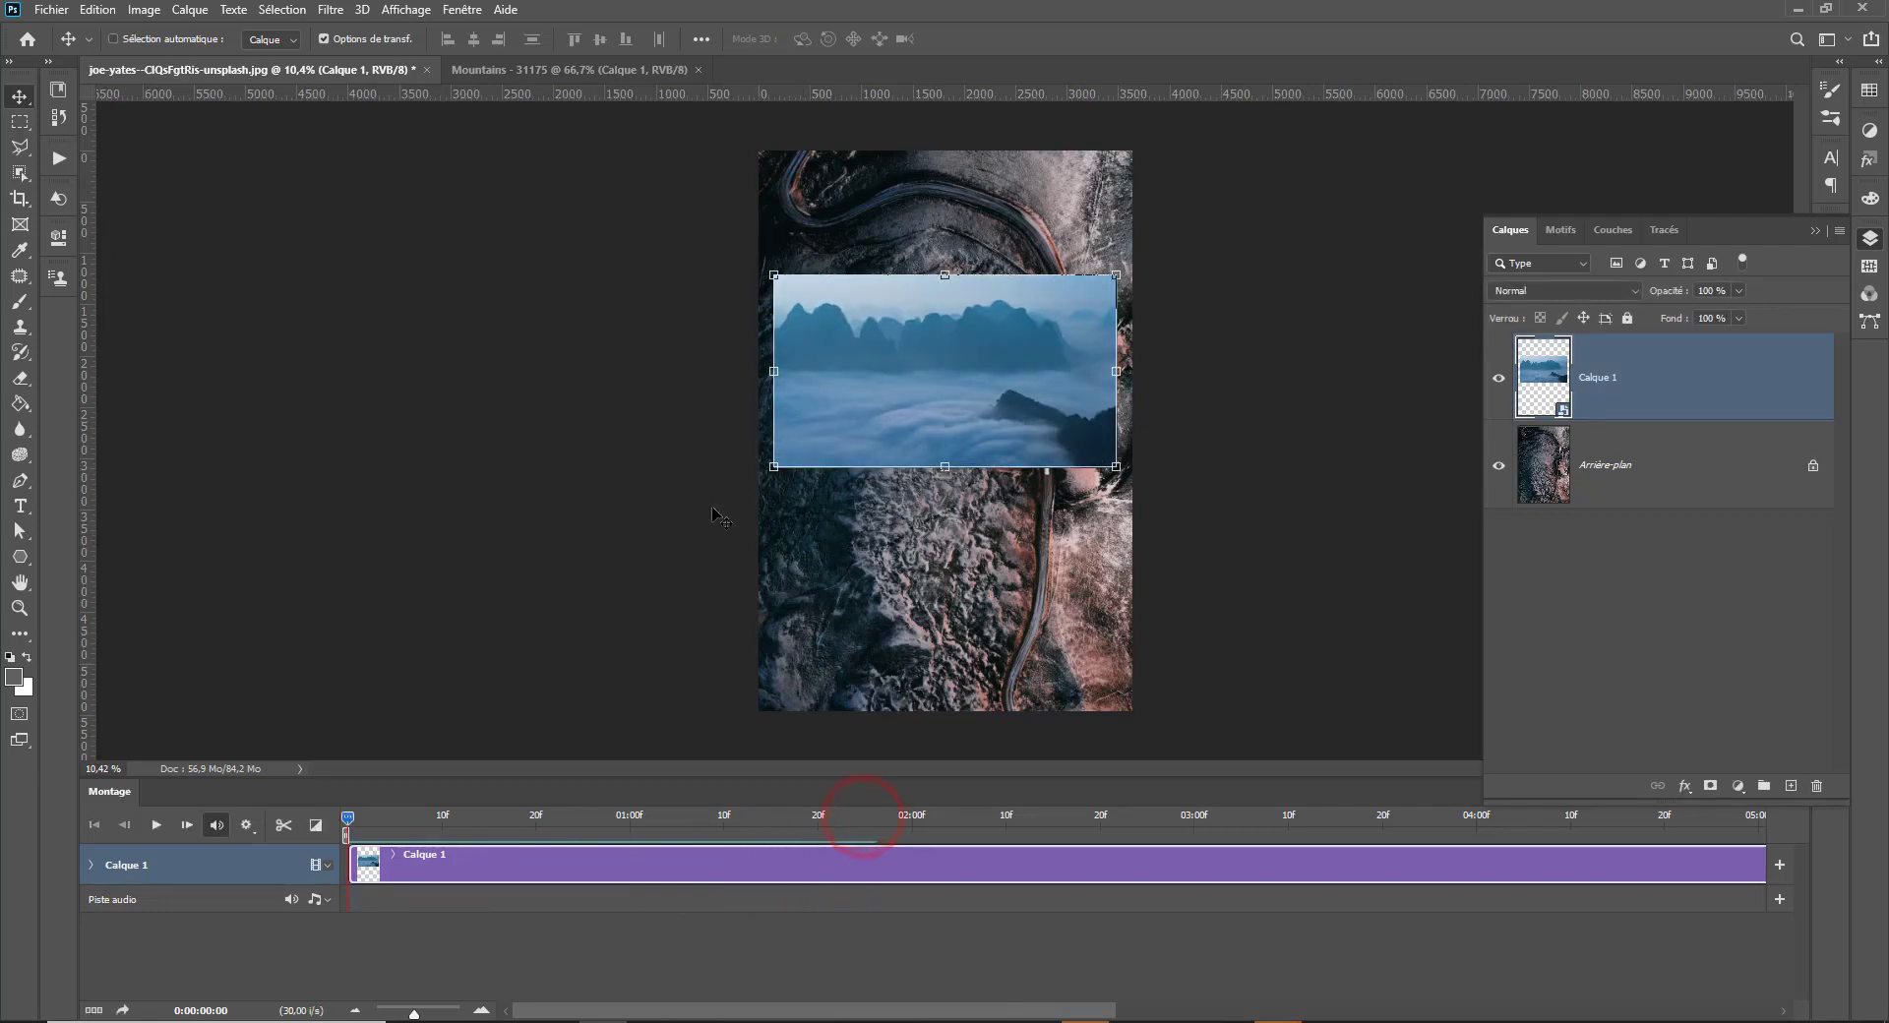
drag(901, 404, 924, 298)
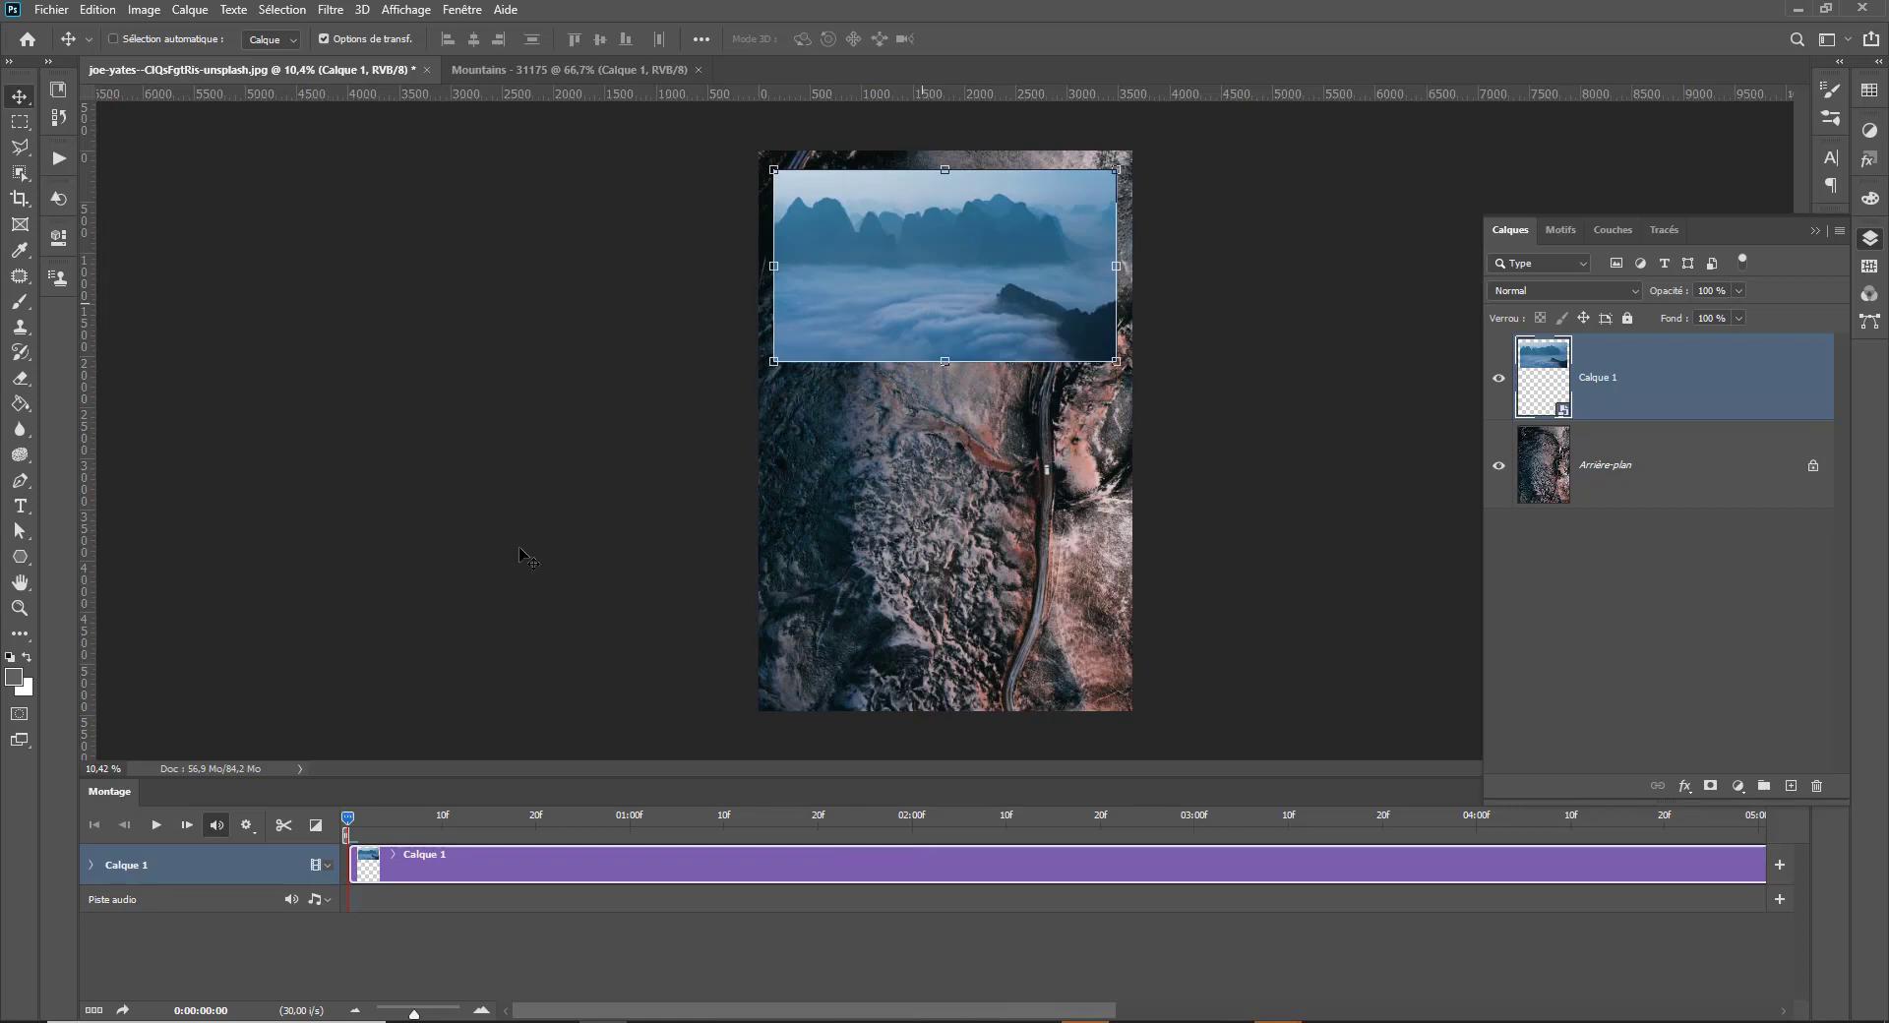
Place the Reflection - 27594 video as a linked file from the video folder inside D:\tuto\Gratuit\ok.
click(44, 12)
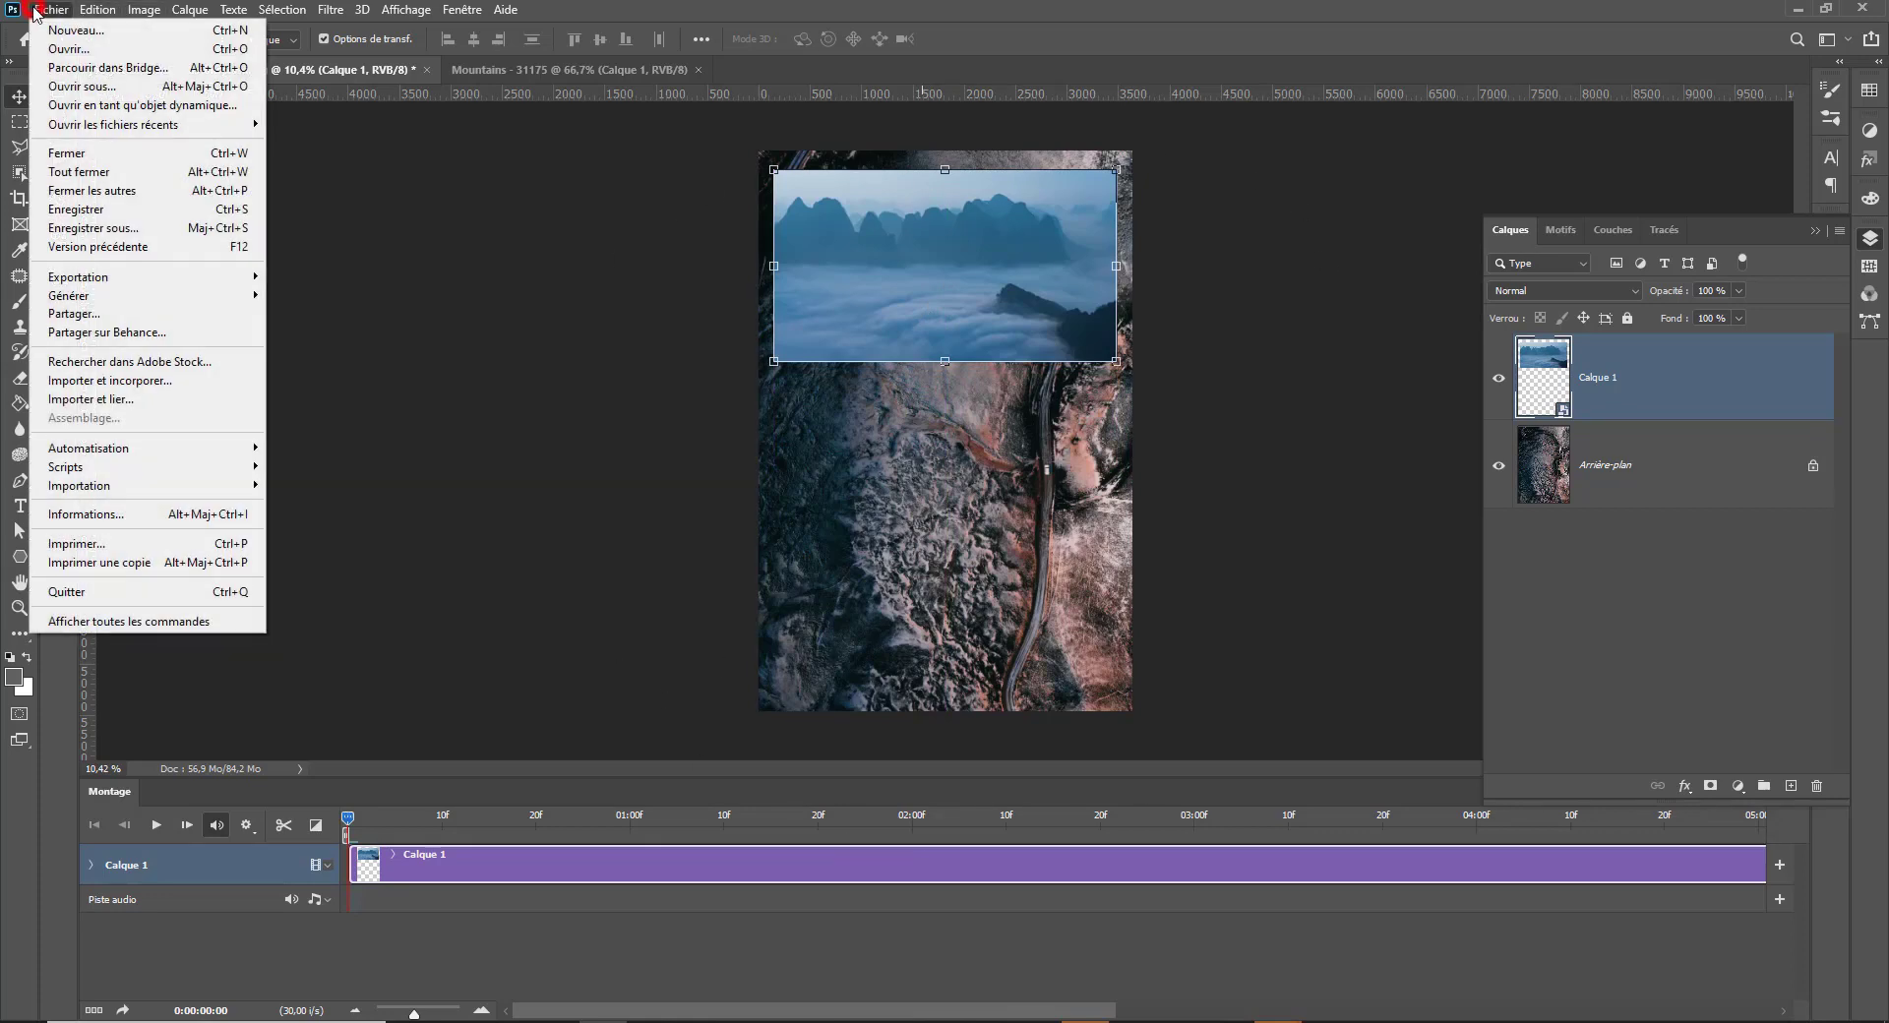
click(105, 406)
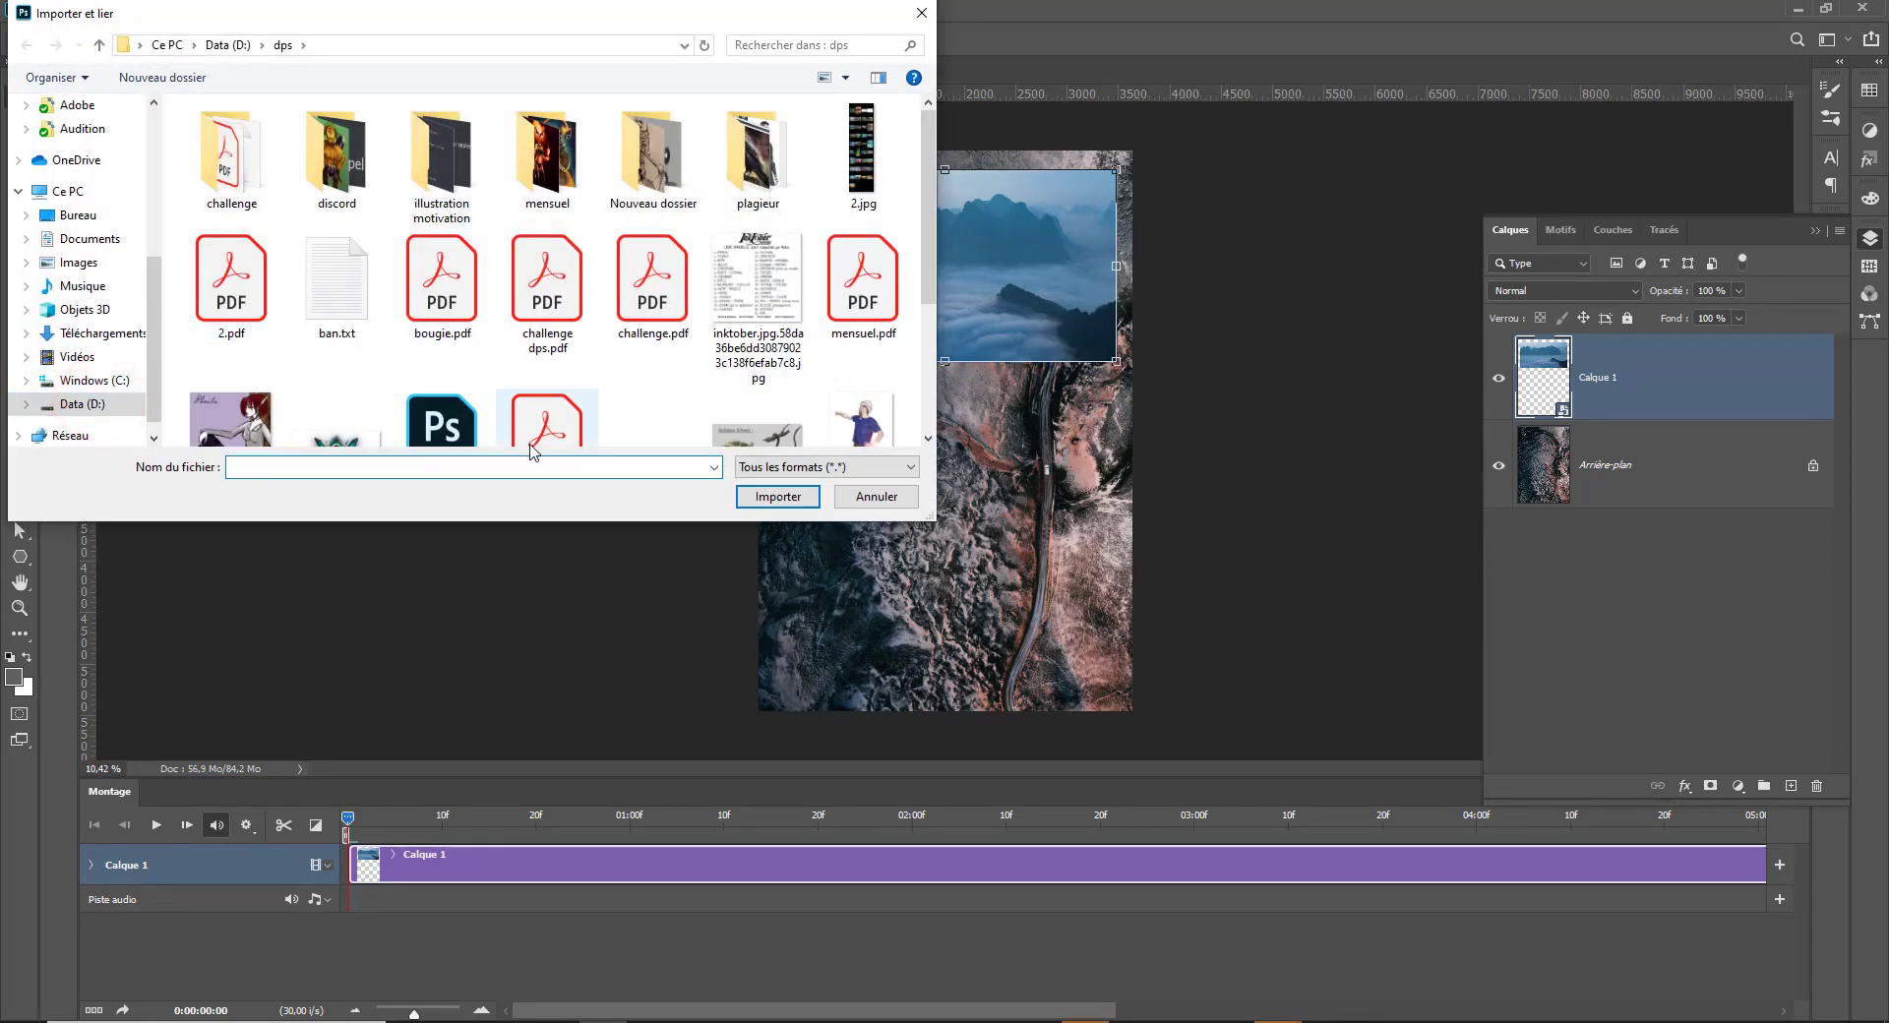
scroll(528, 435, down, 2)
scroll(521, 344, up, 2)
click(225, 44)
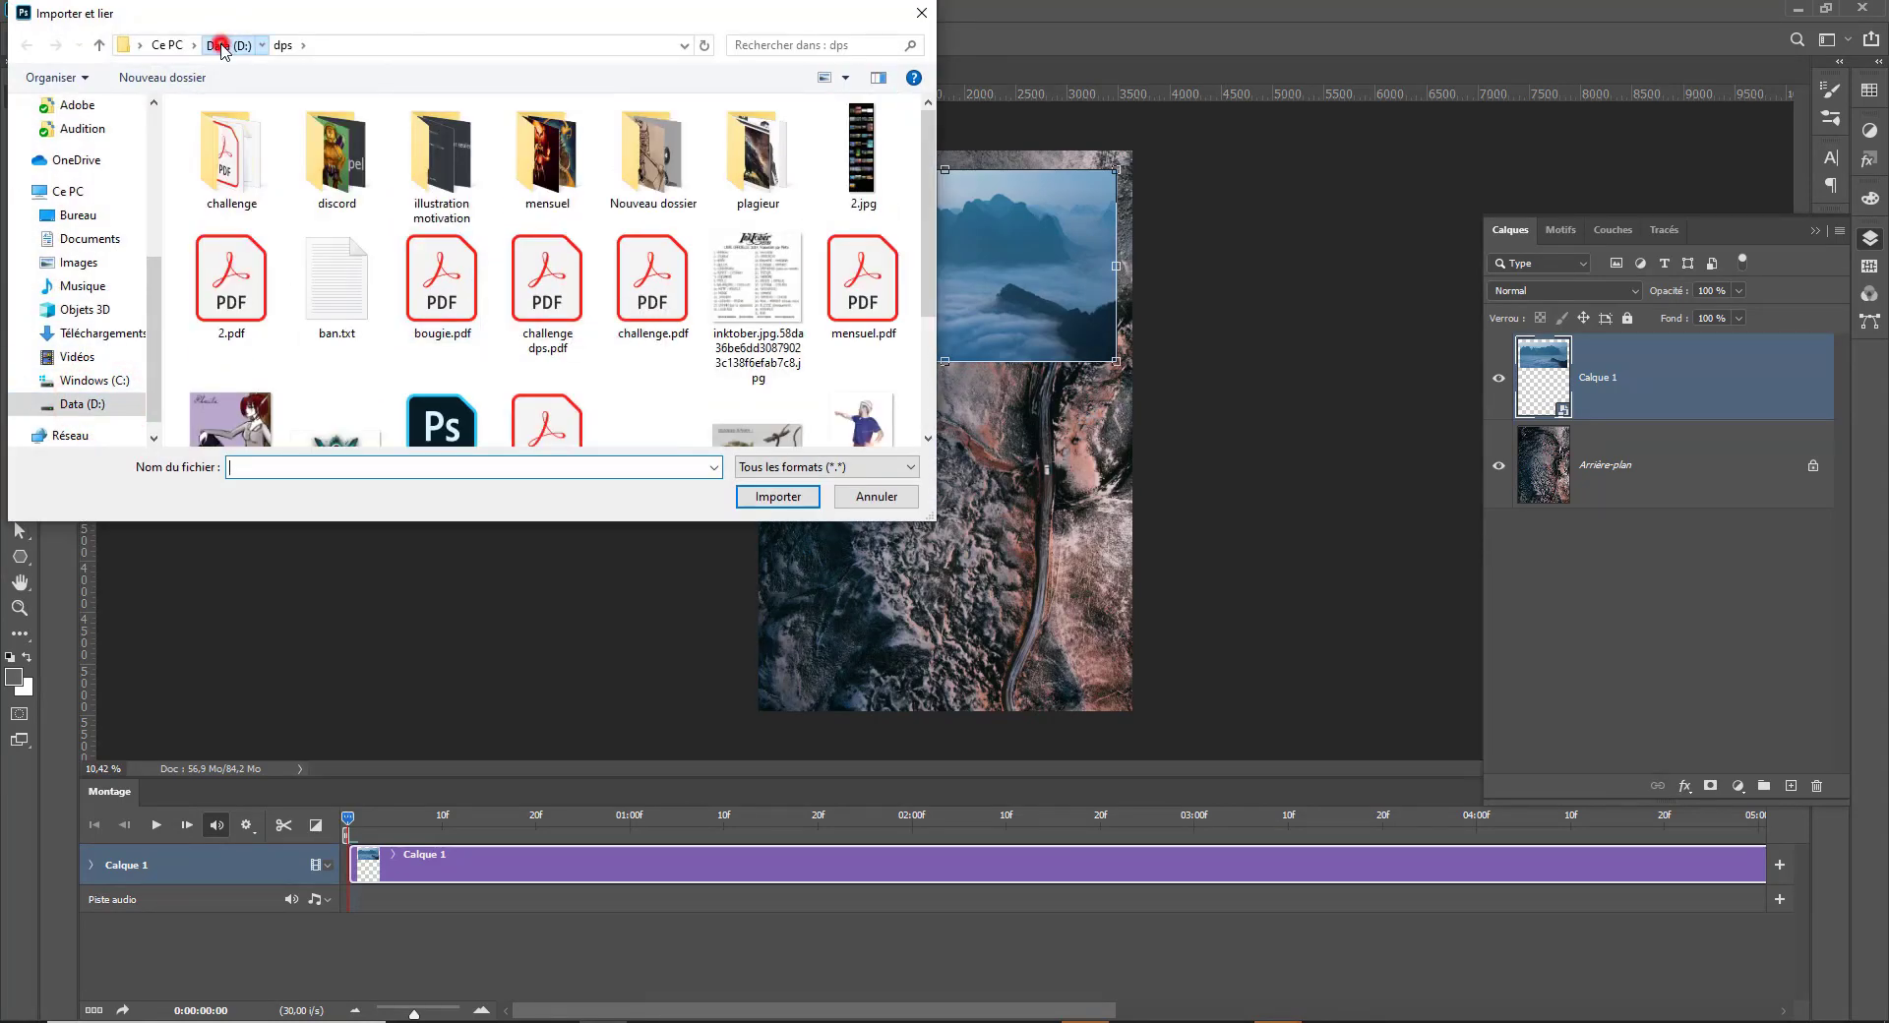
scroll(423, 354, down, 2)
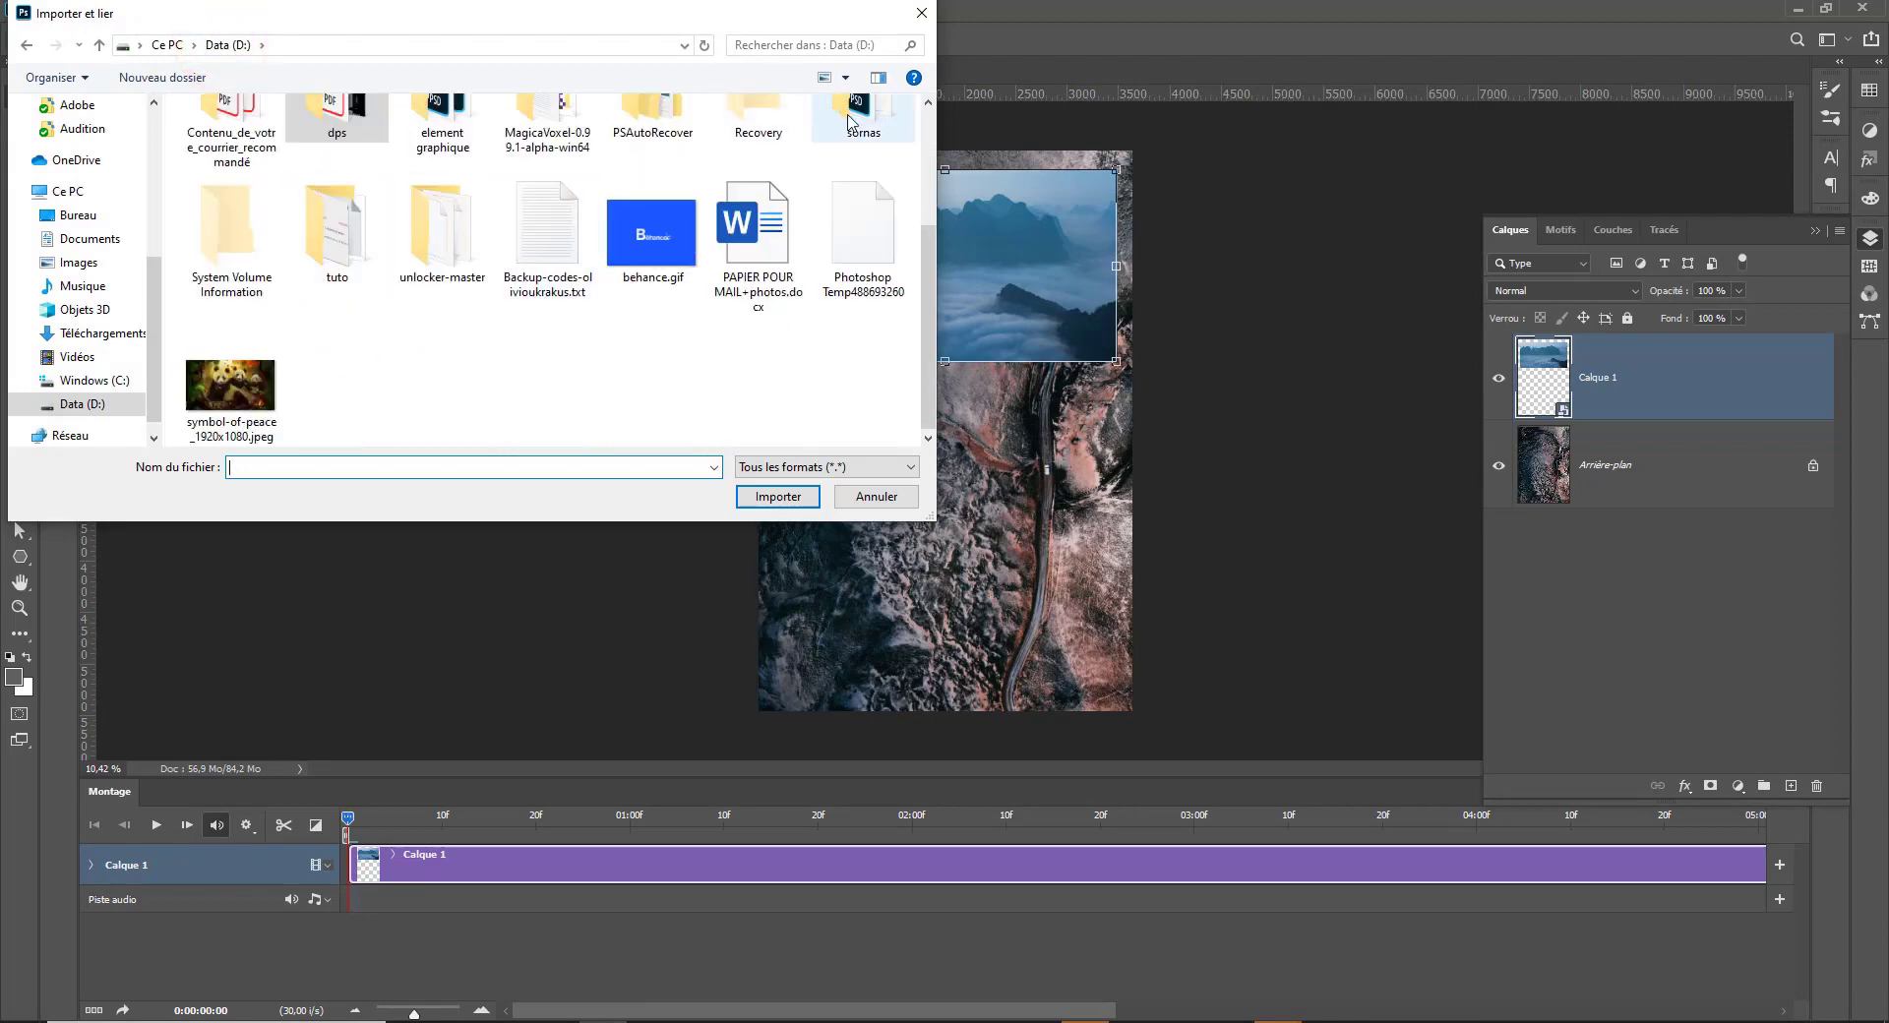
double_click(356, 232)
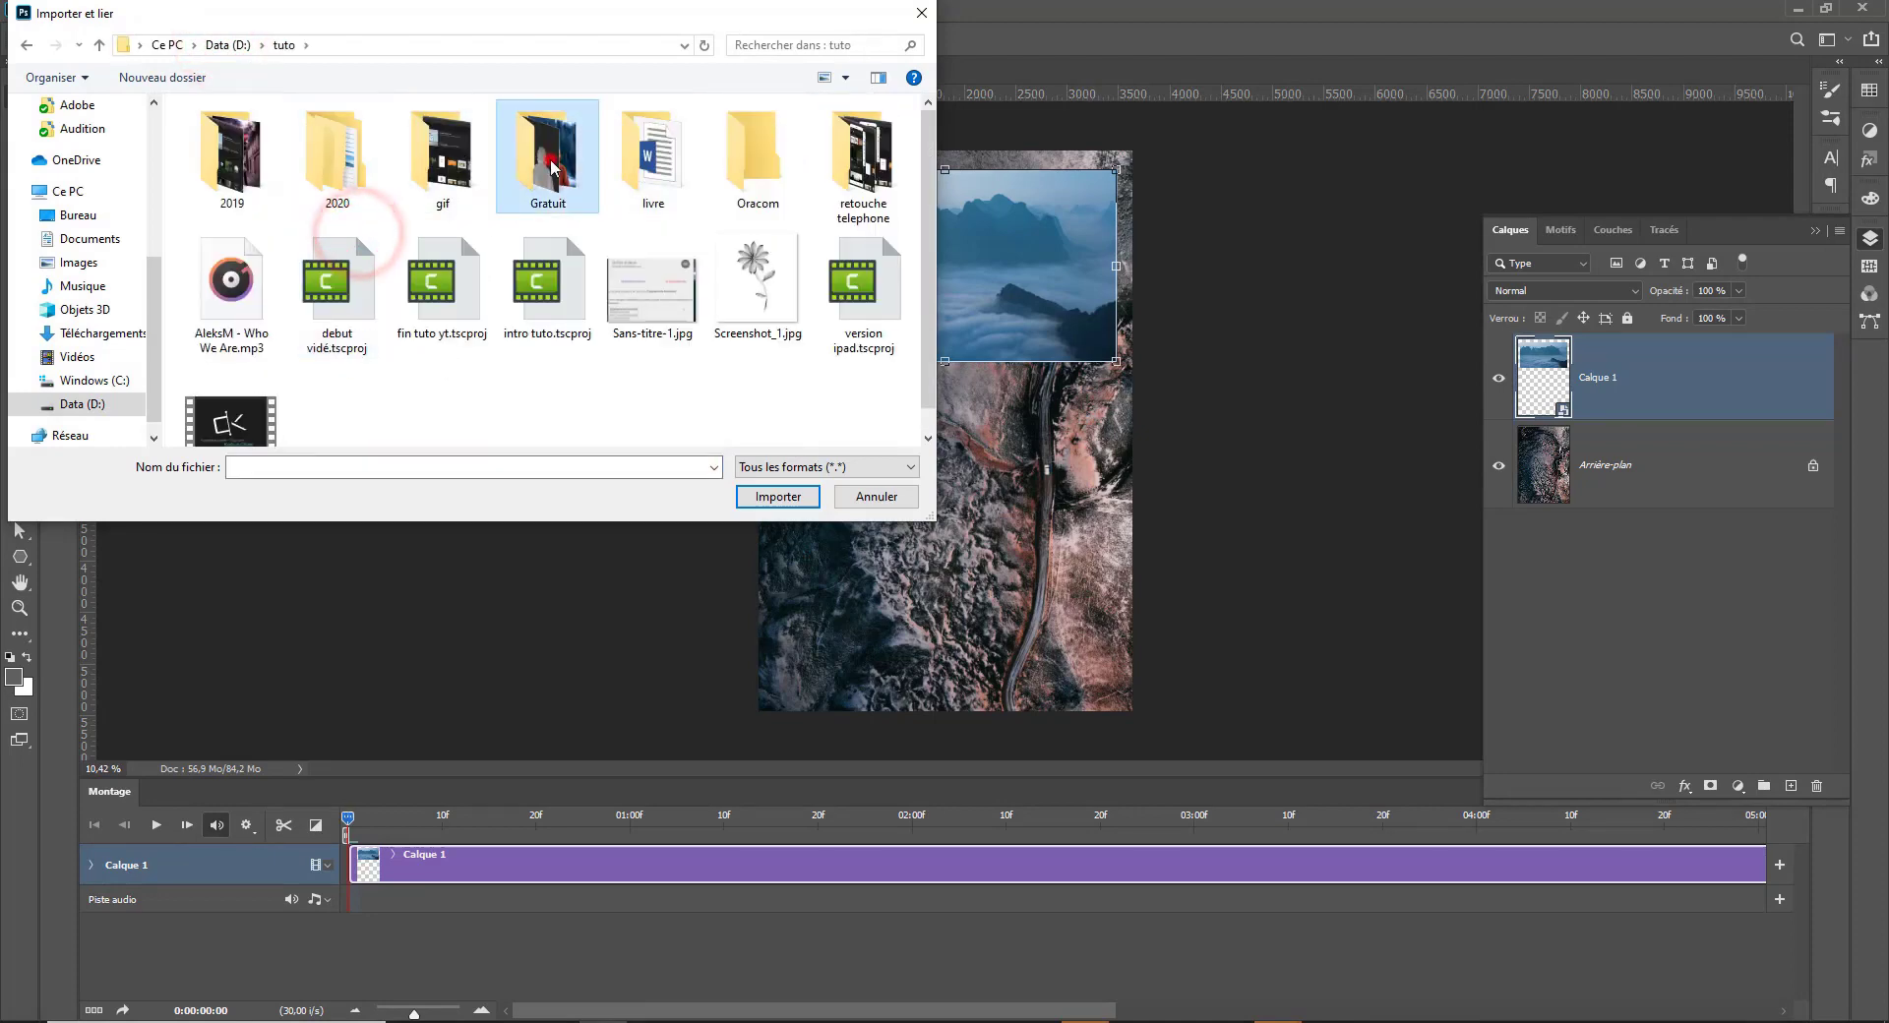
double_click(549, 158)
double_click(219, 154)
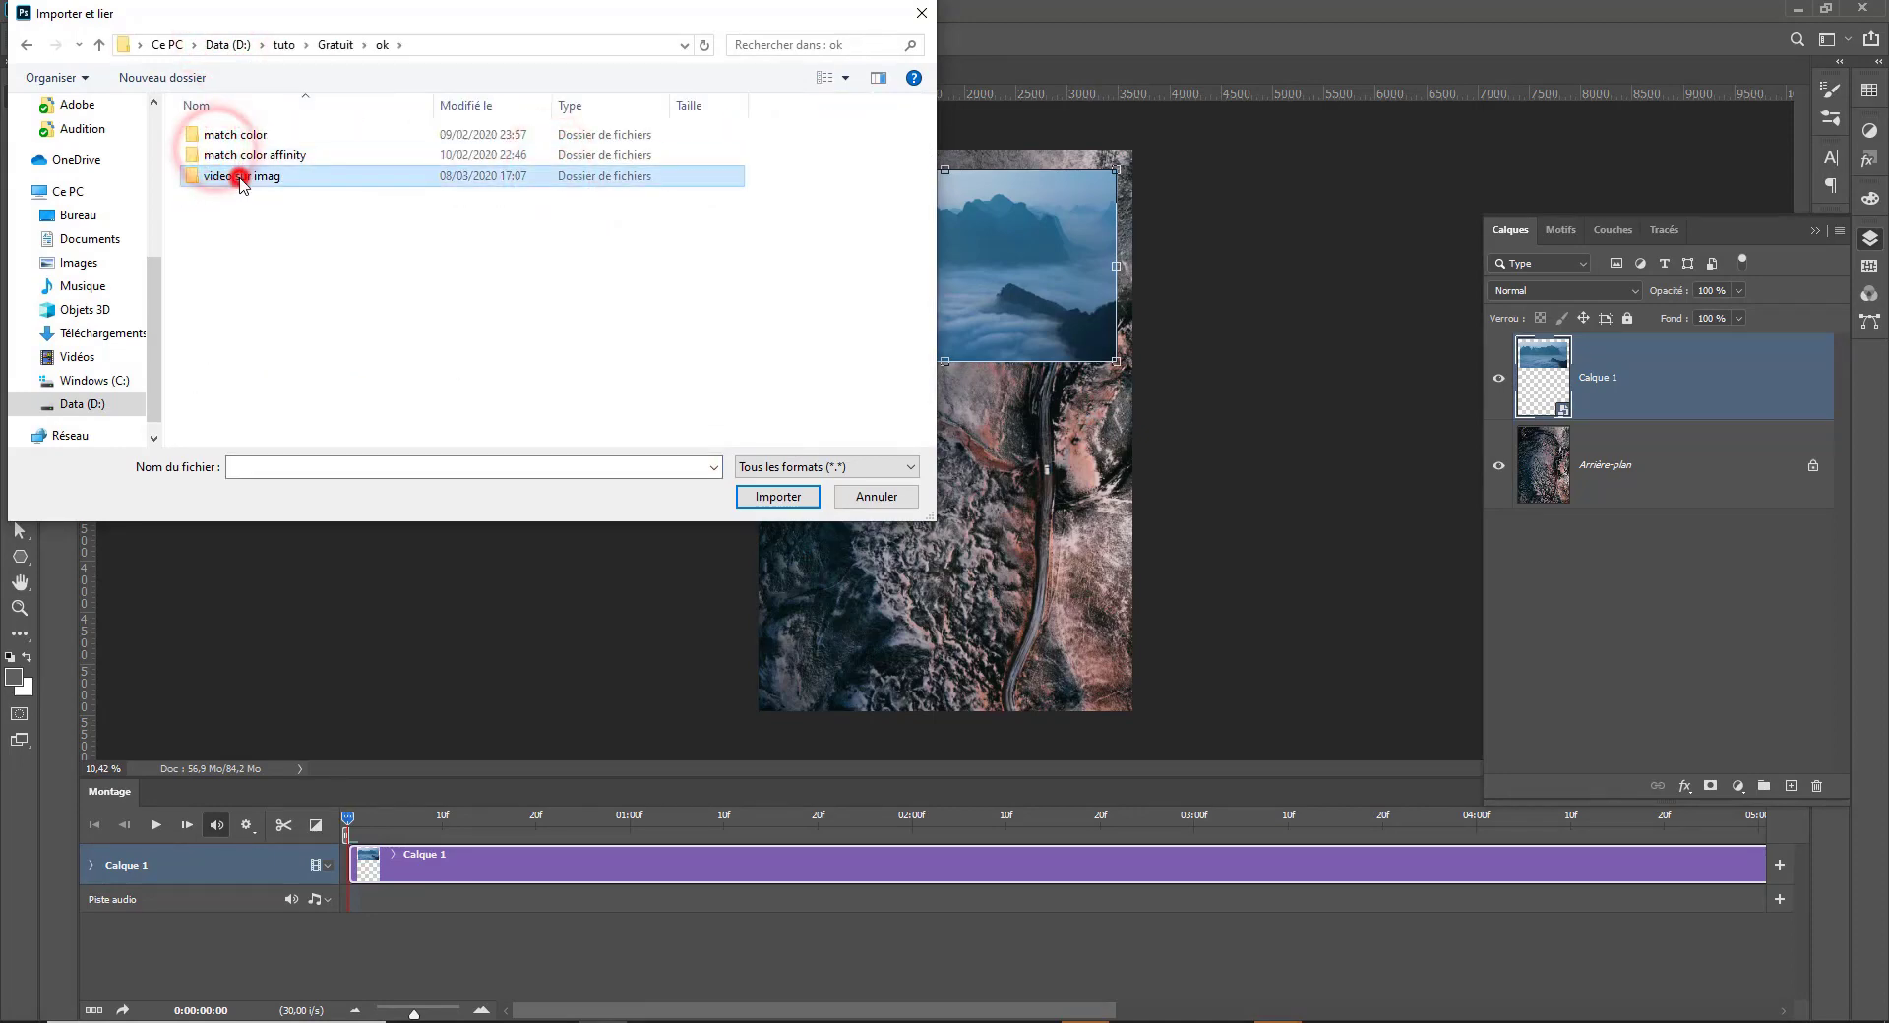
double_click(234, 176)
double_click(445, 165)
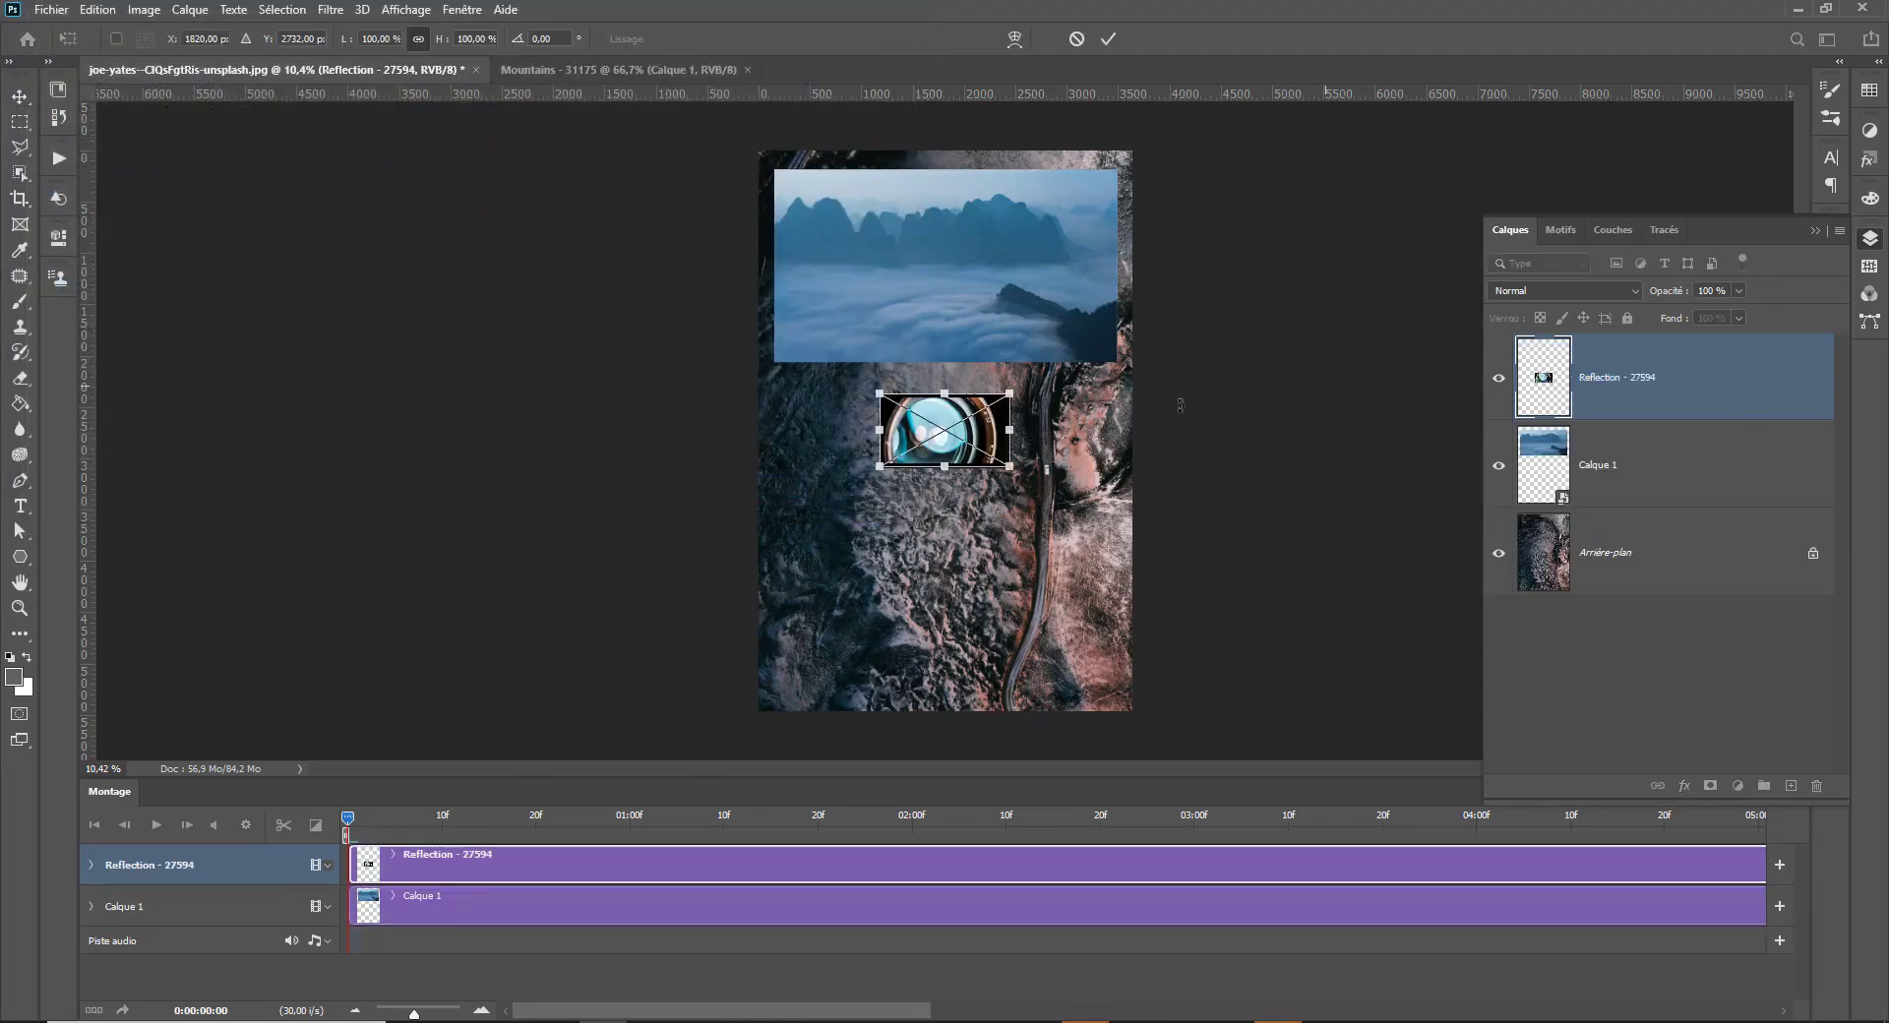
Enlarge the placed Reflection - 27594 video to about 240% below the mountain video and apply the transformation.
drag(878, 466, 771, 527)
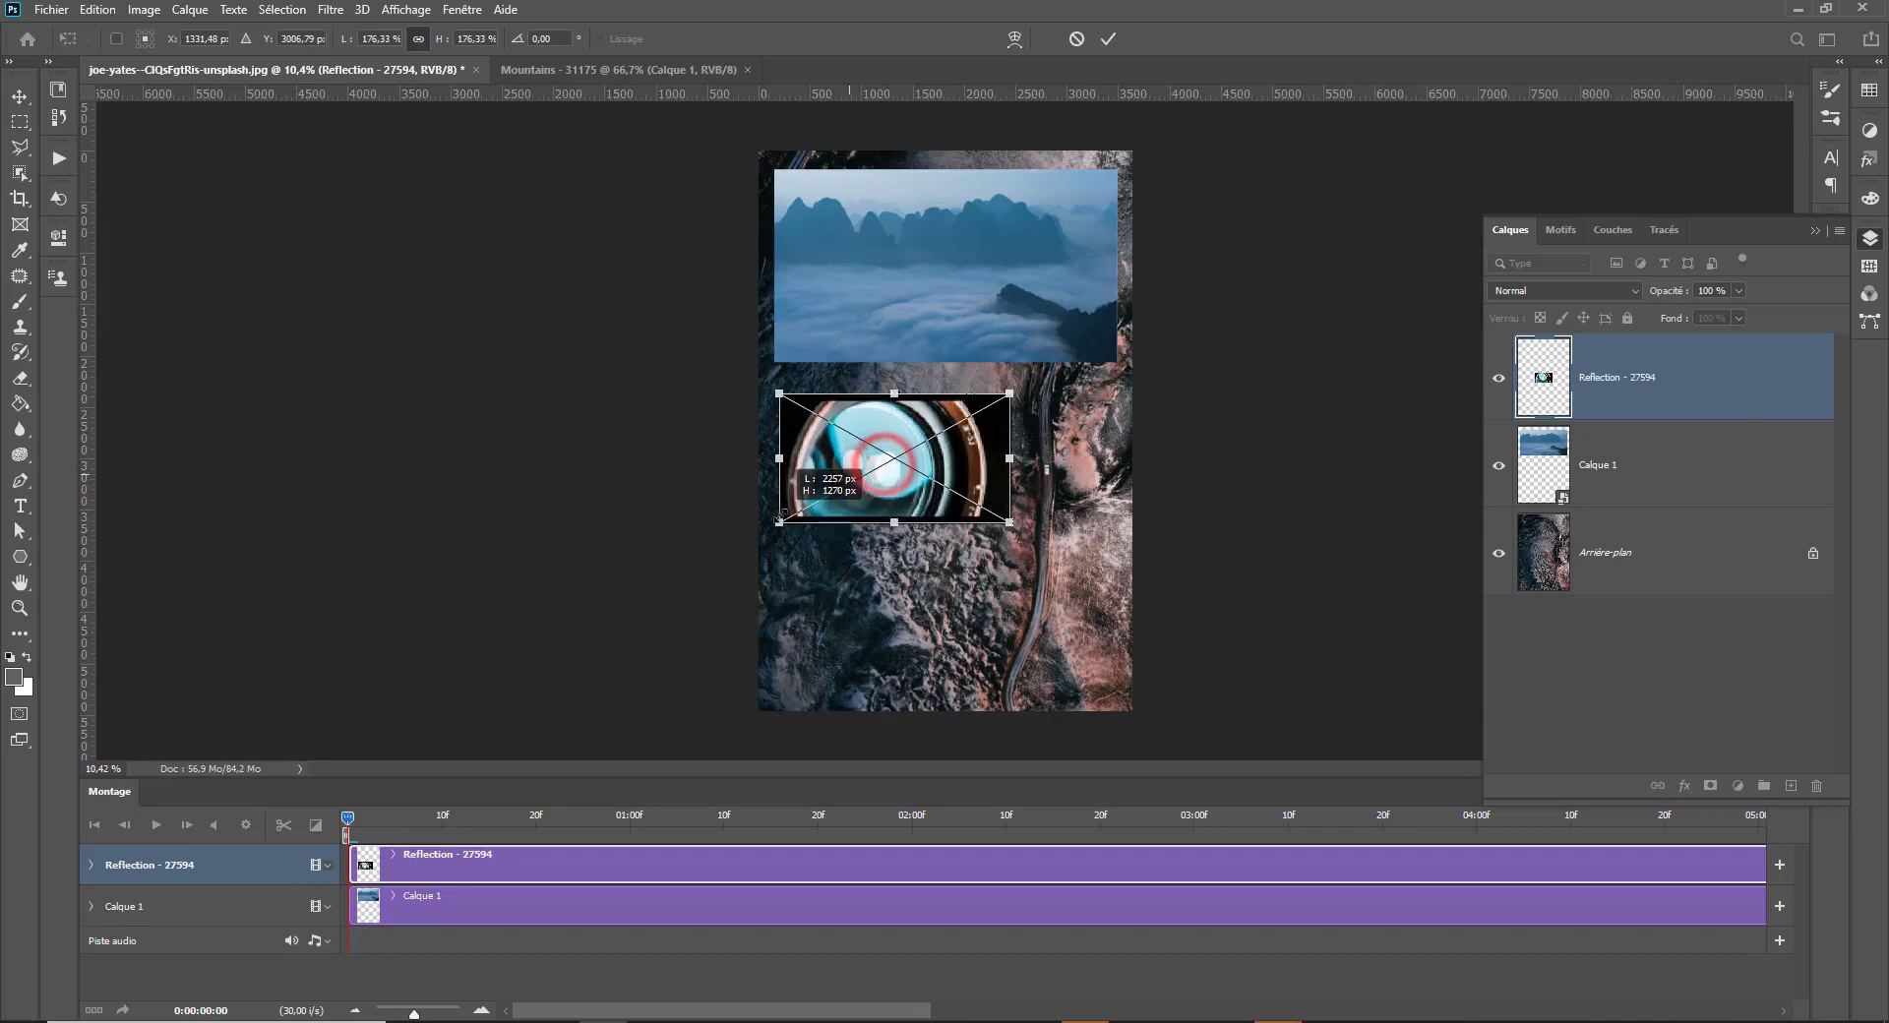
drag(1017, 525, 1121, 589)
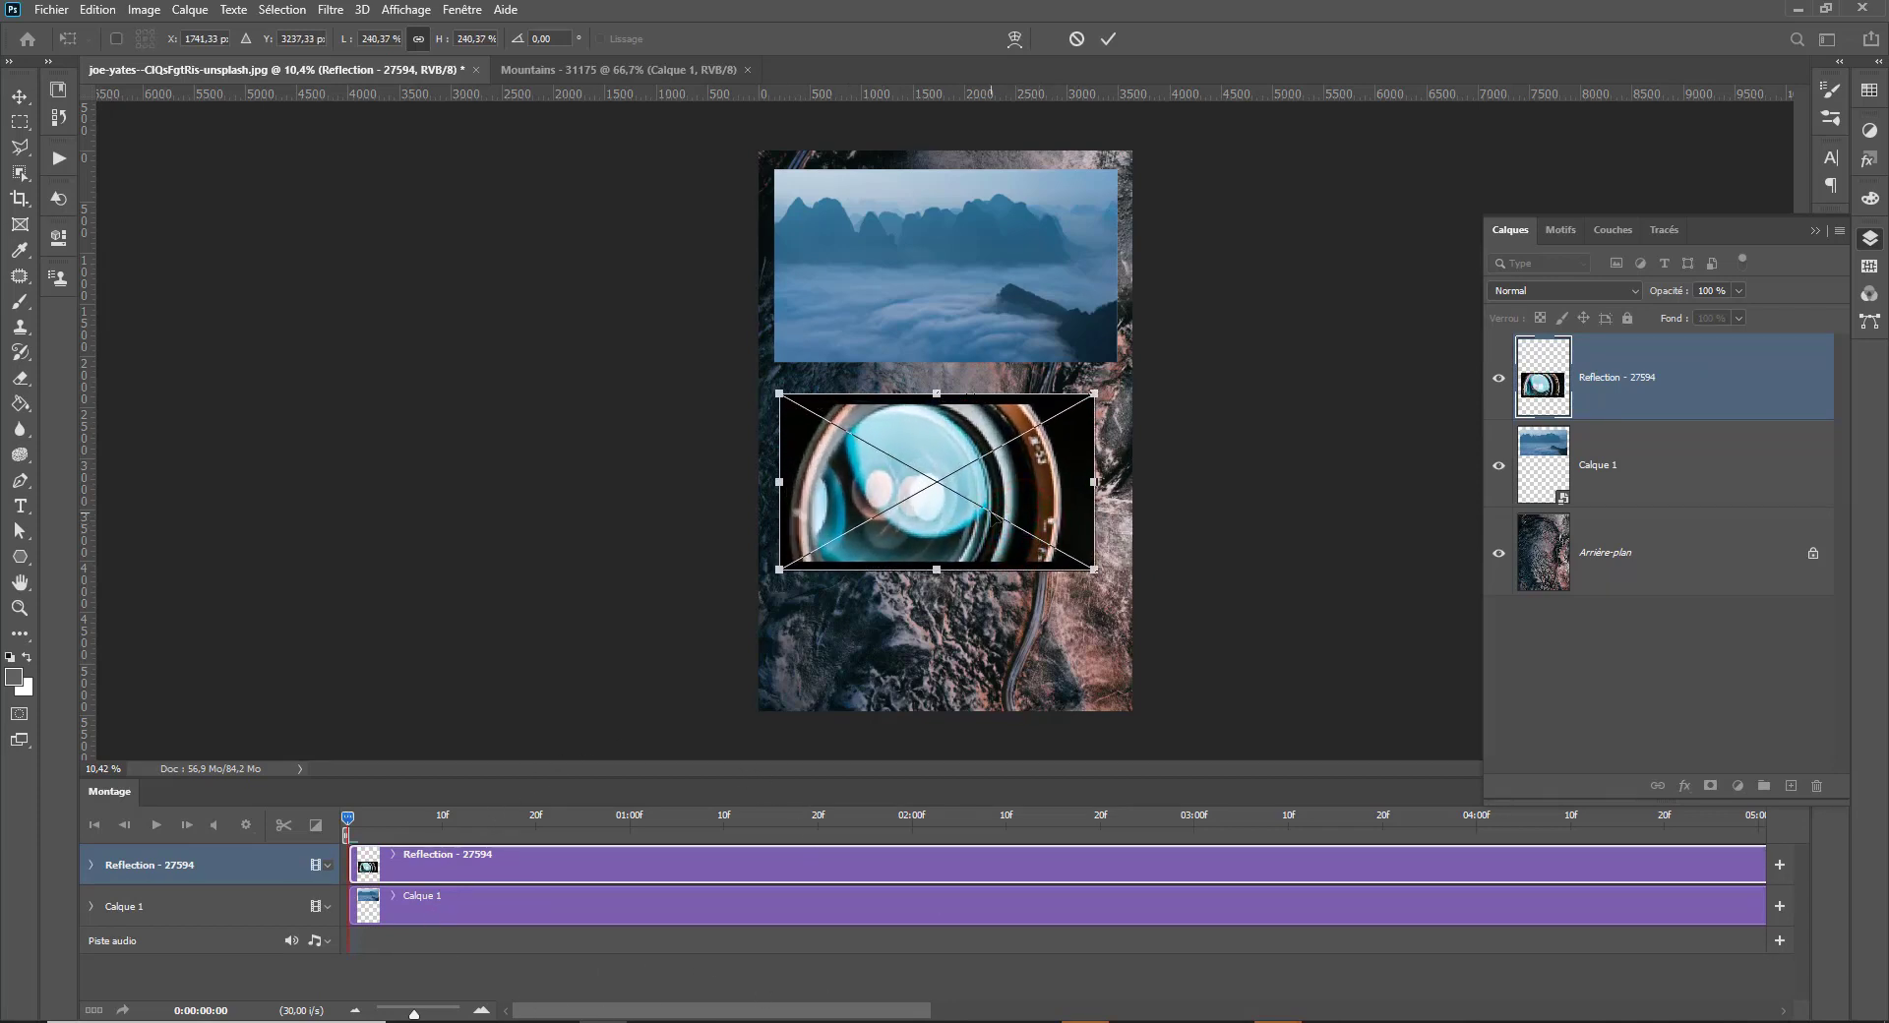
key(Return)
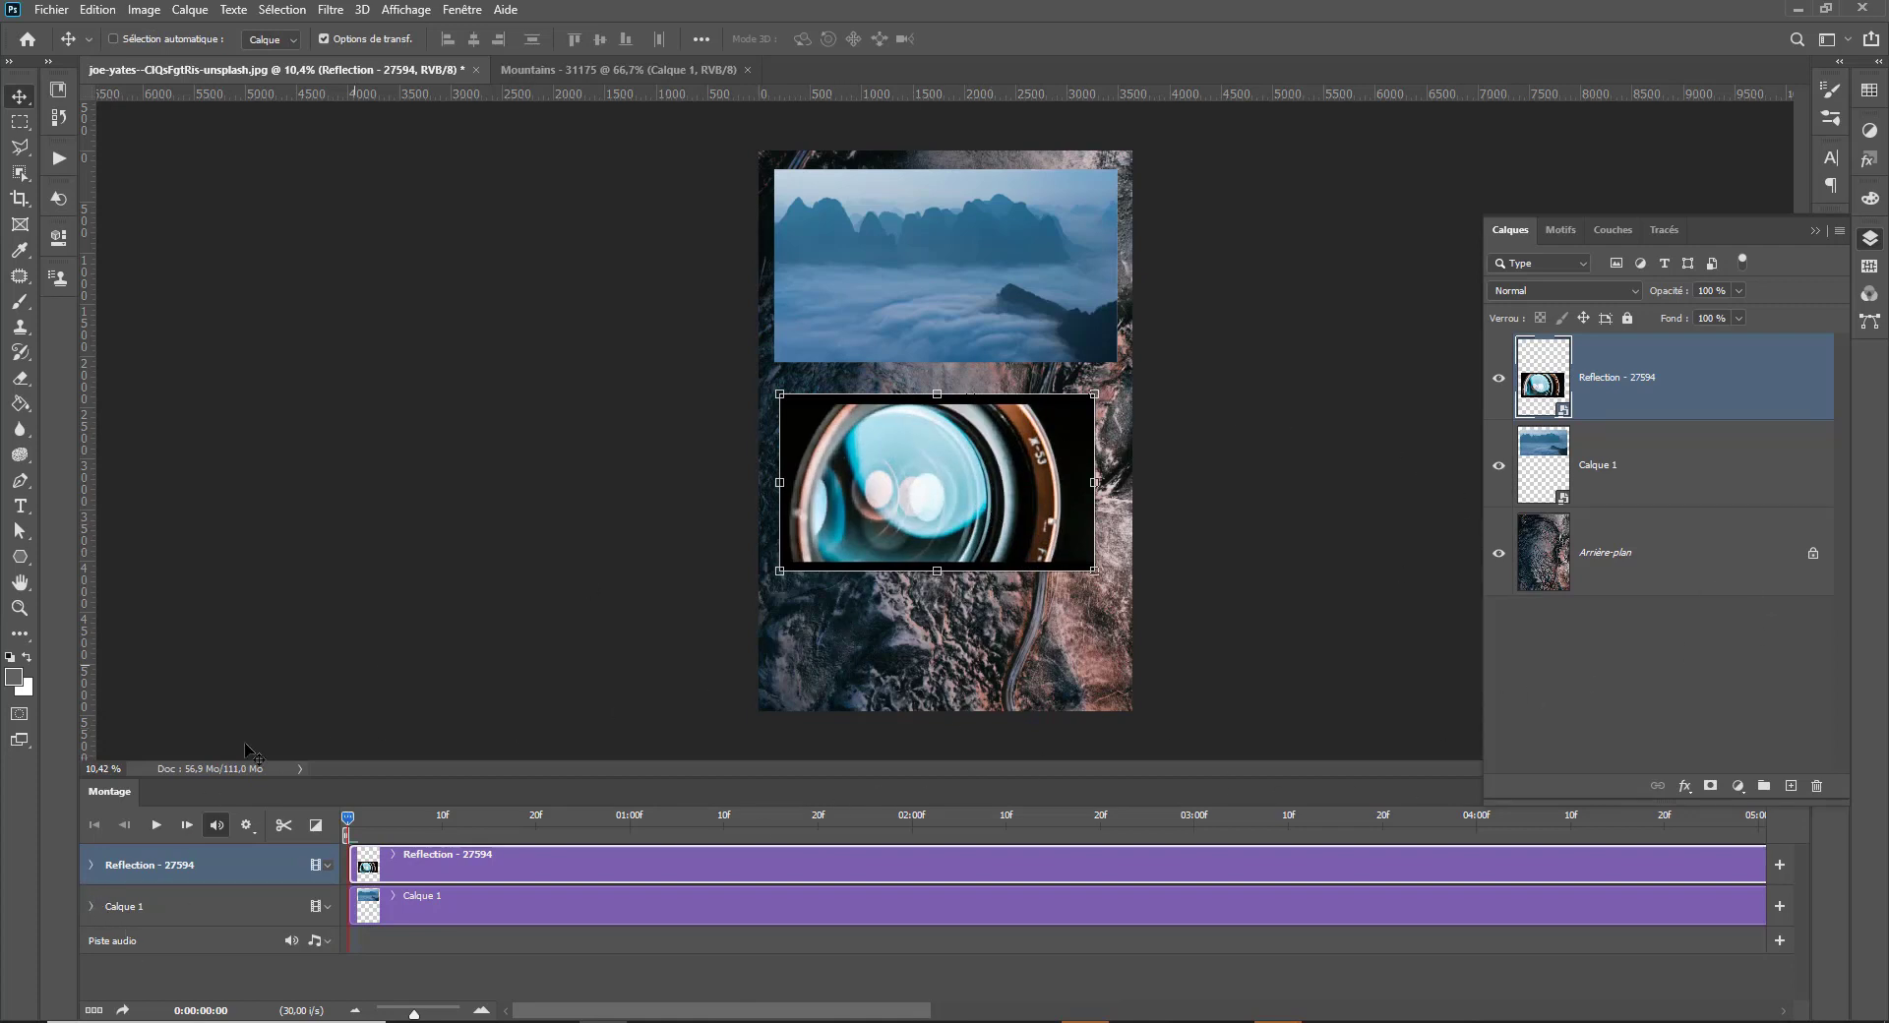
Rename the Calque 1 layer as montagne and unlock the background layer.
click(92, 905)
click(92, 905)
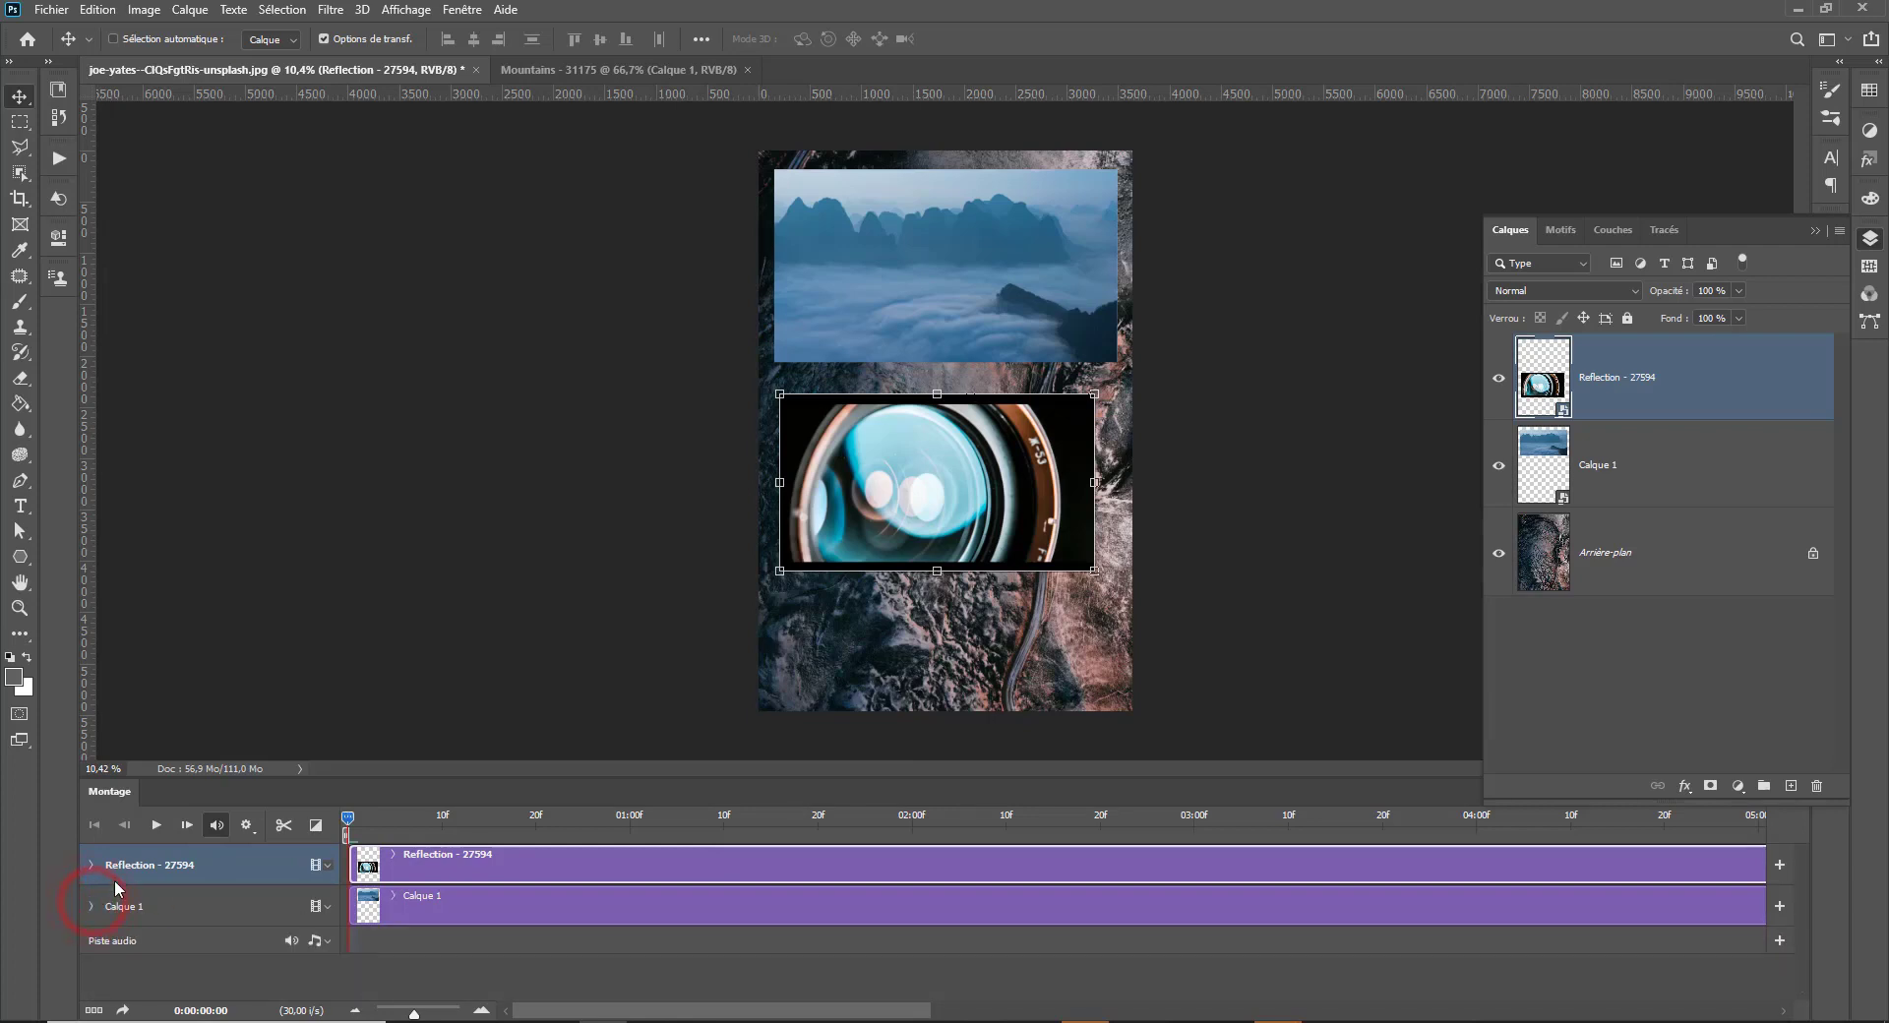
click(1638, 480)
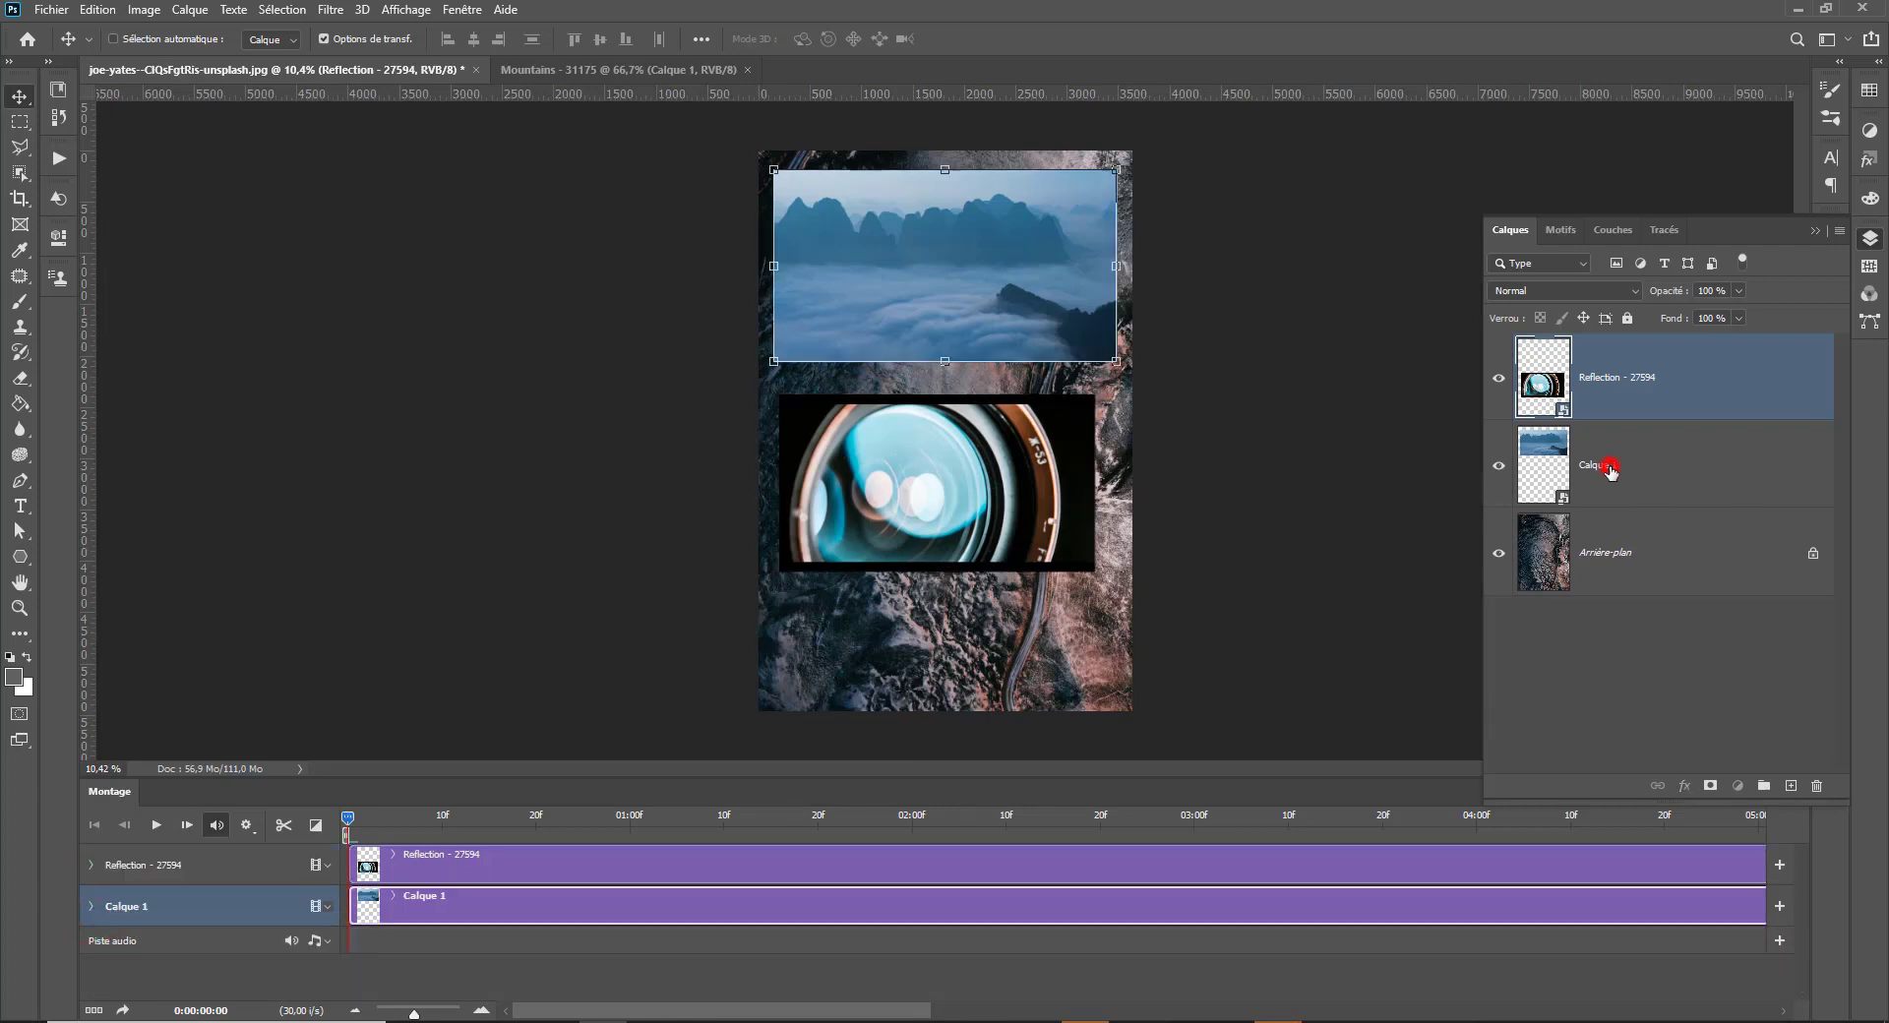
double_click(1601, 464)
text(montagn)
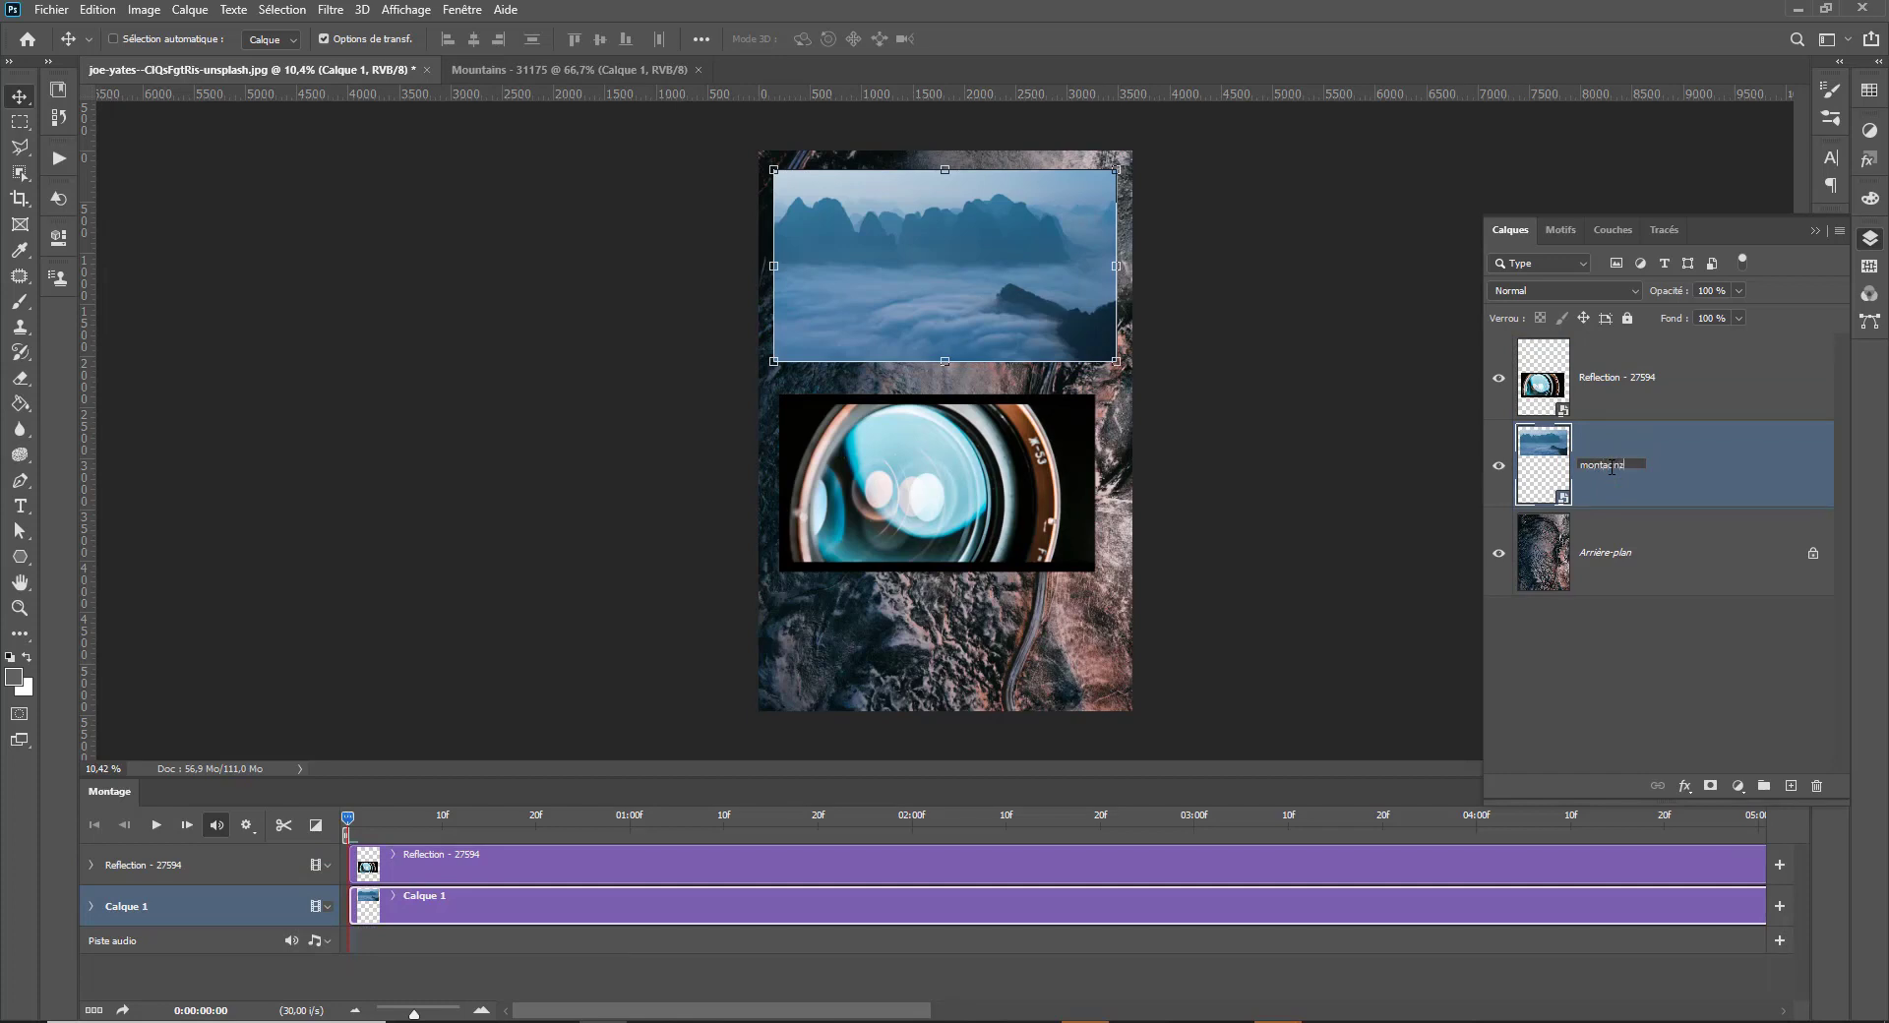
text(e)
key(Return)
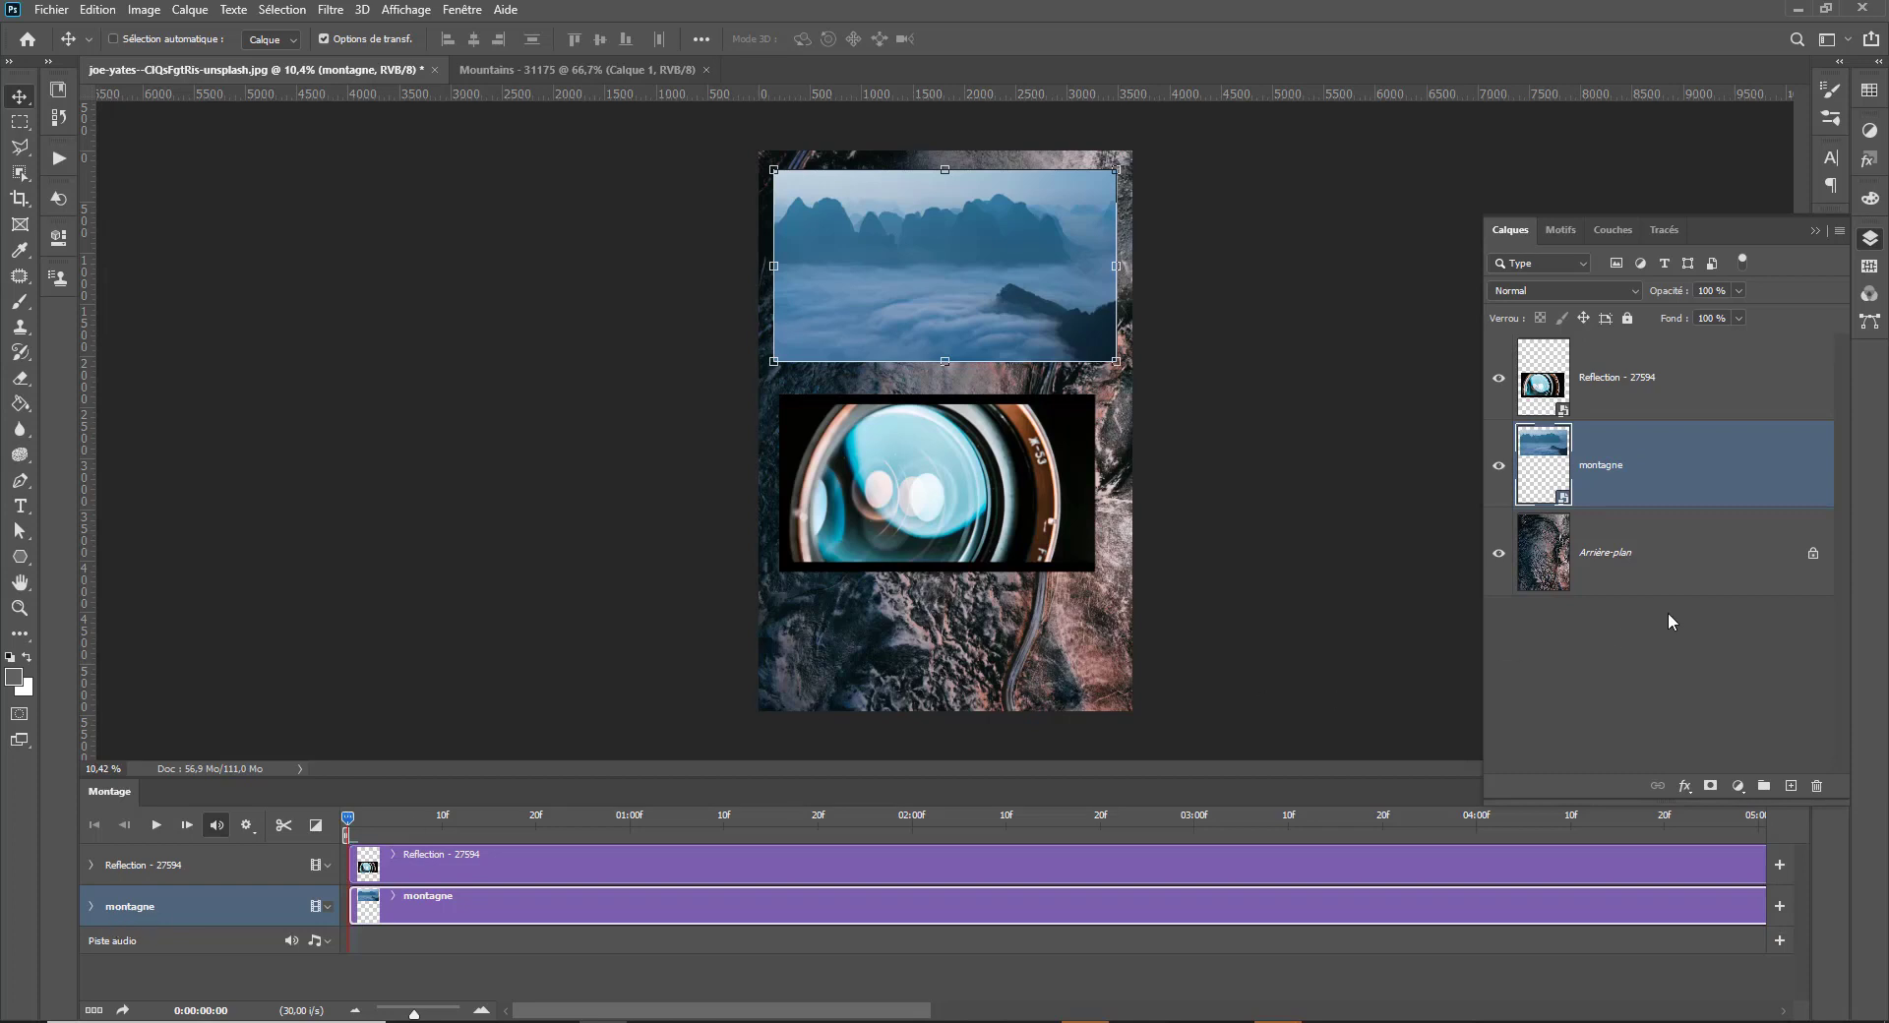
click(1813, 559)
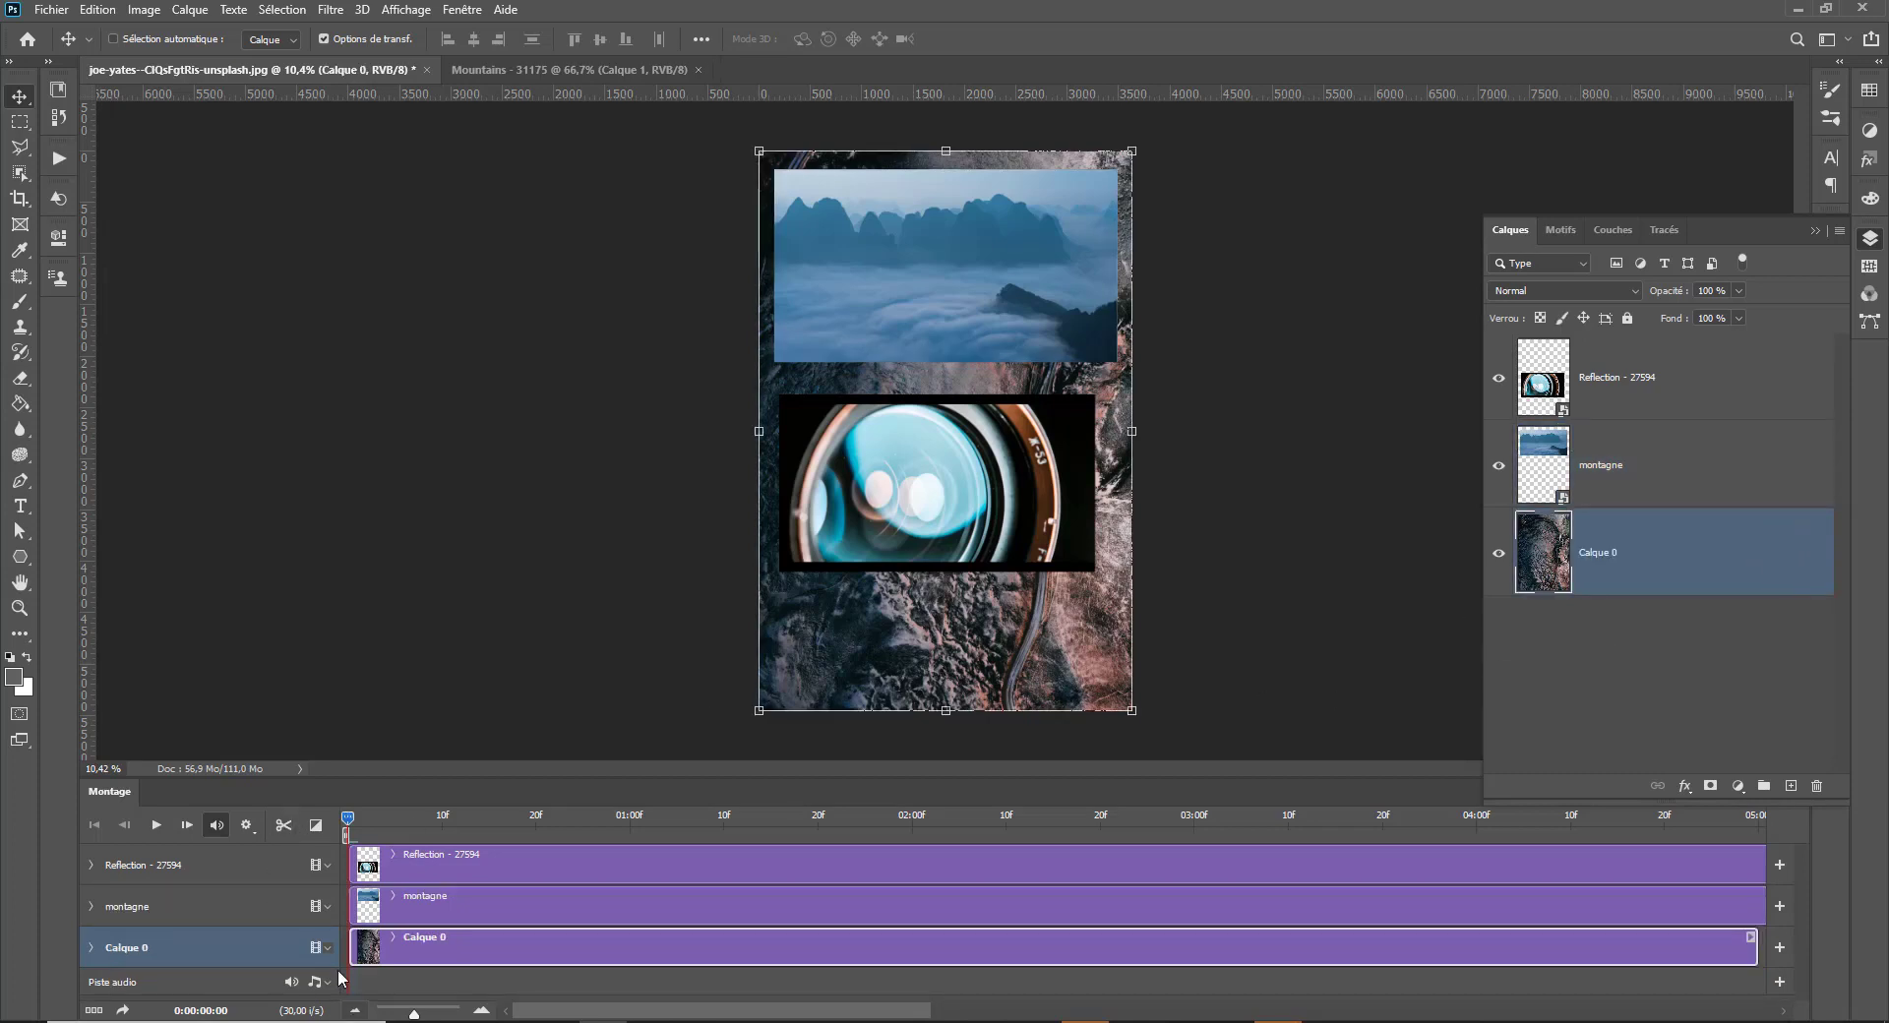
Move the Reflection - 27594 video further down on the road photo.
click(1613, 457)
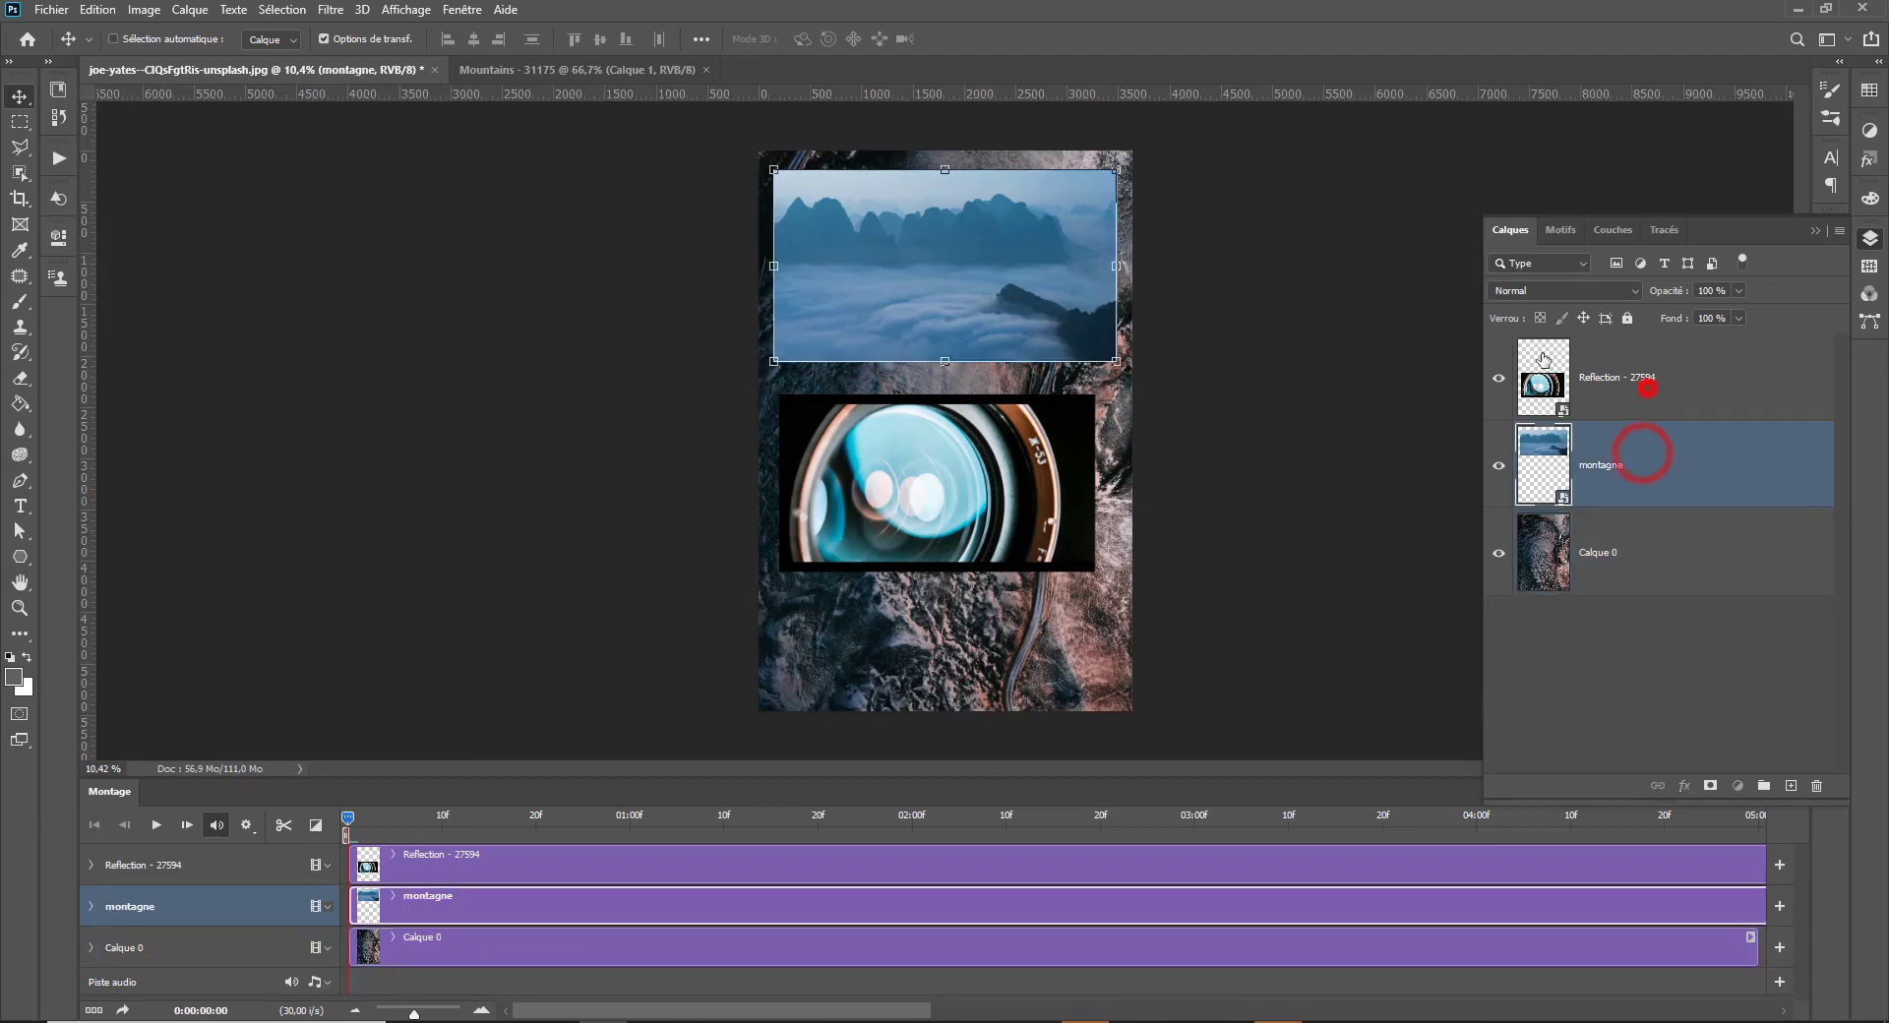
click(1641, 382)
drag(944, 511, 951, 526)
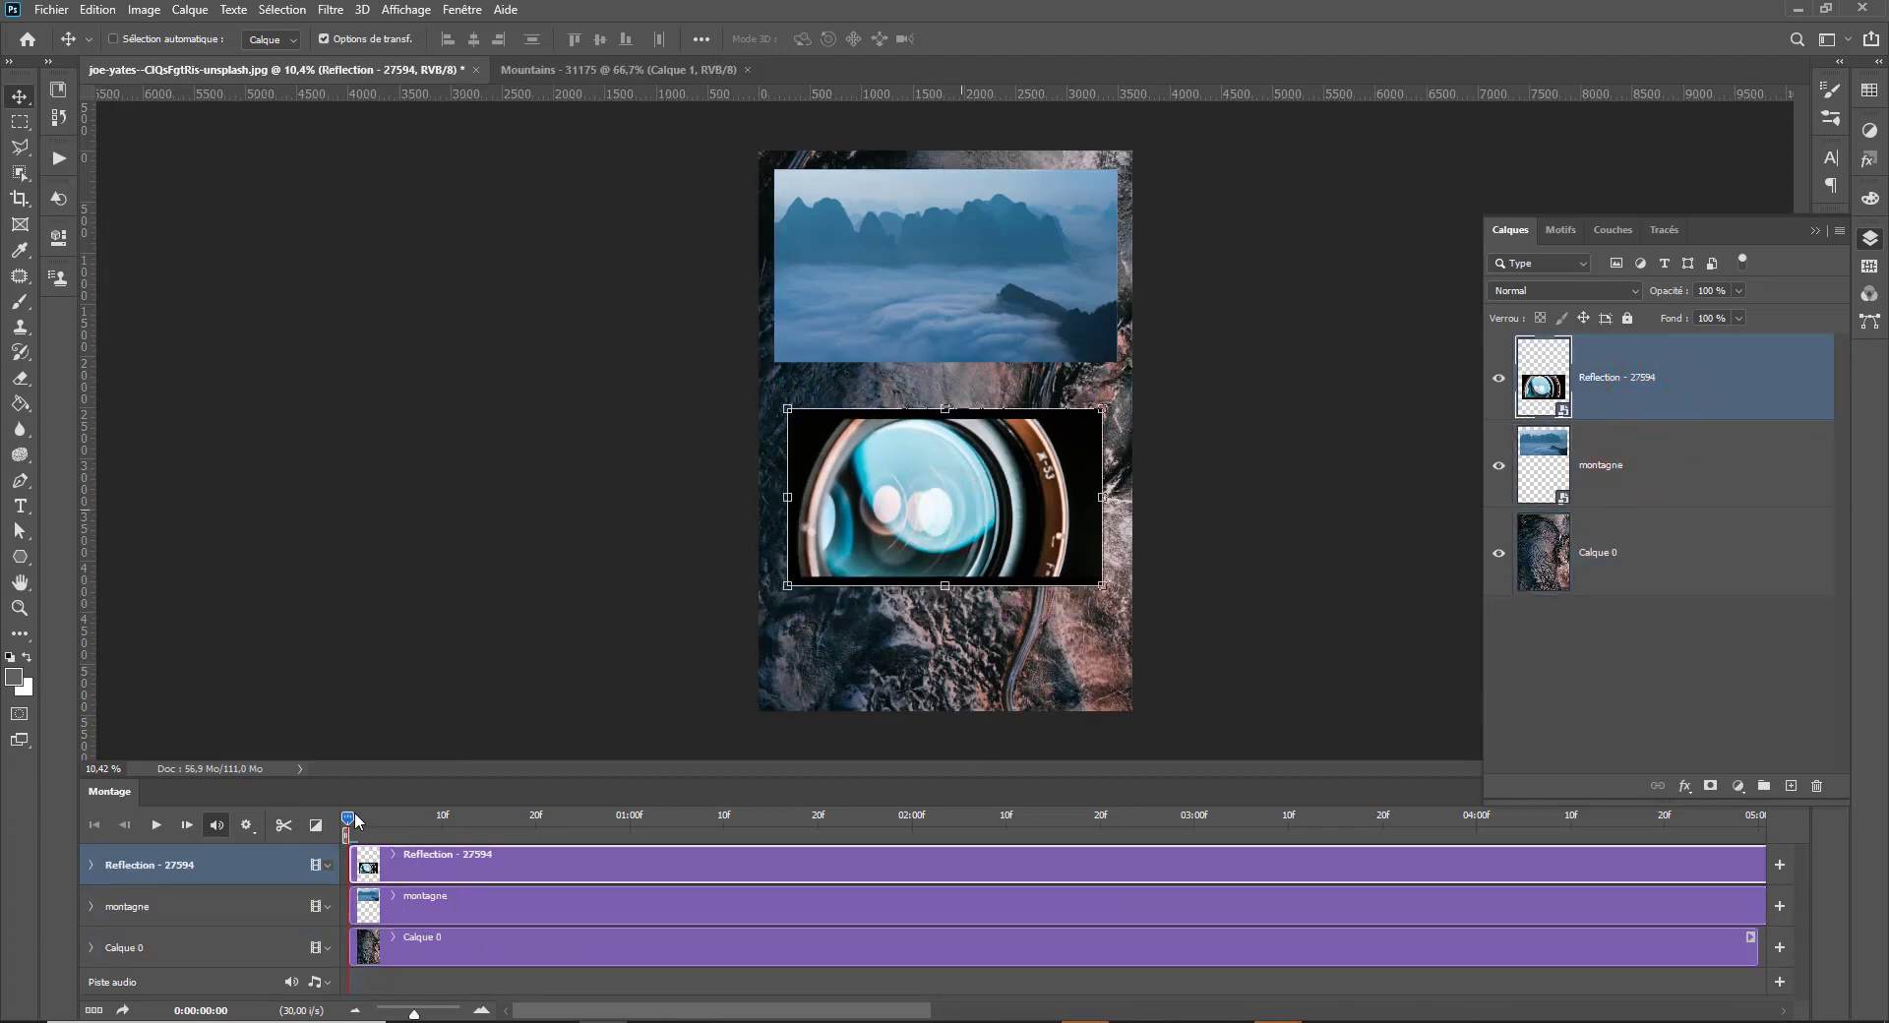
mouse_move(347, 818)
mouse_down()
mouse_move(1645, 816)
mouse_move(325, 822)
mouse_up()
drag(858, 544, 935, 575)
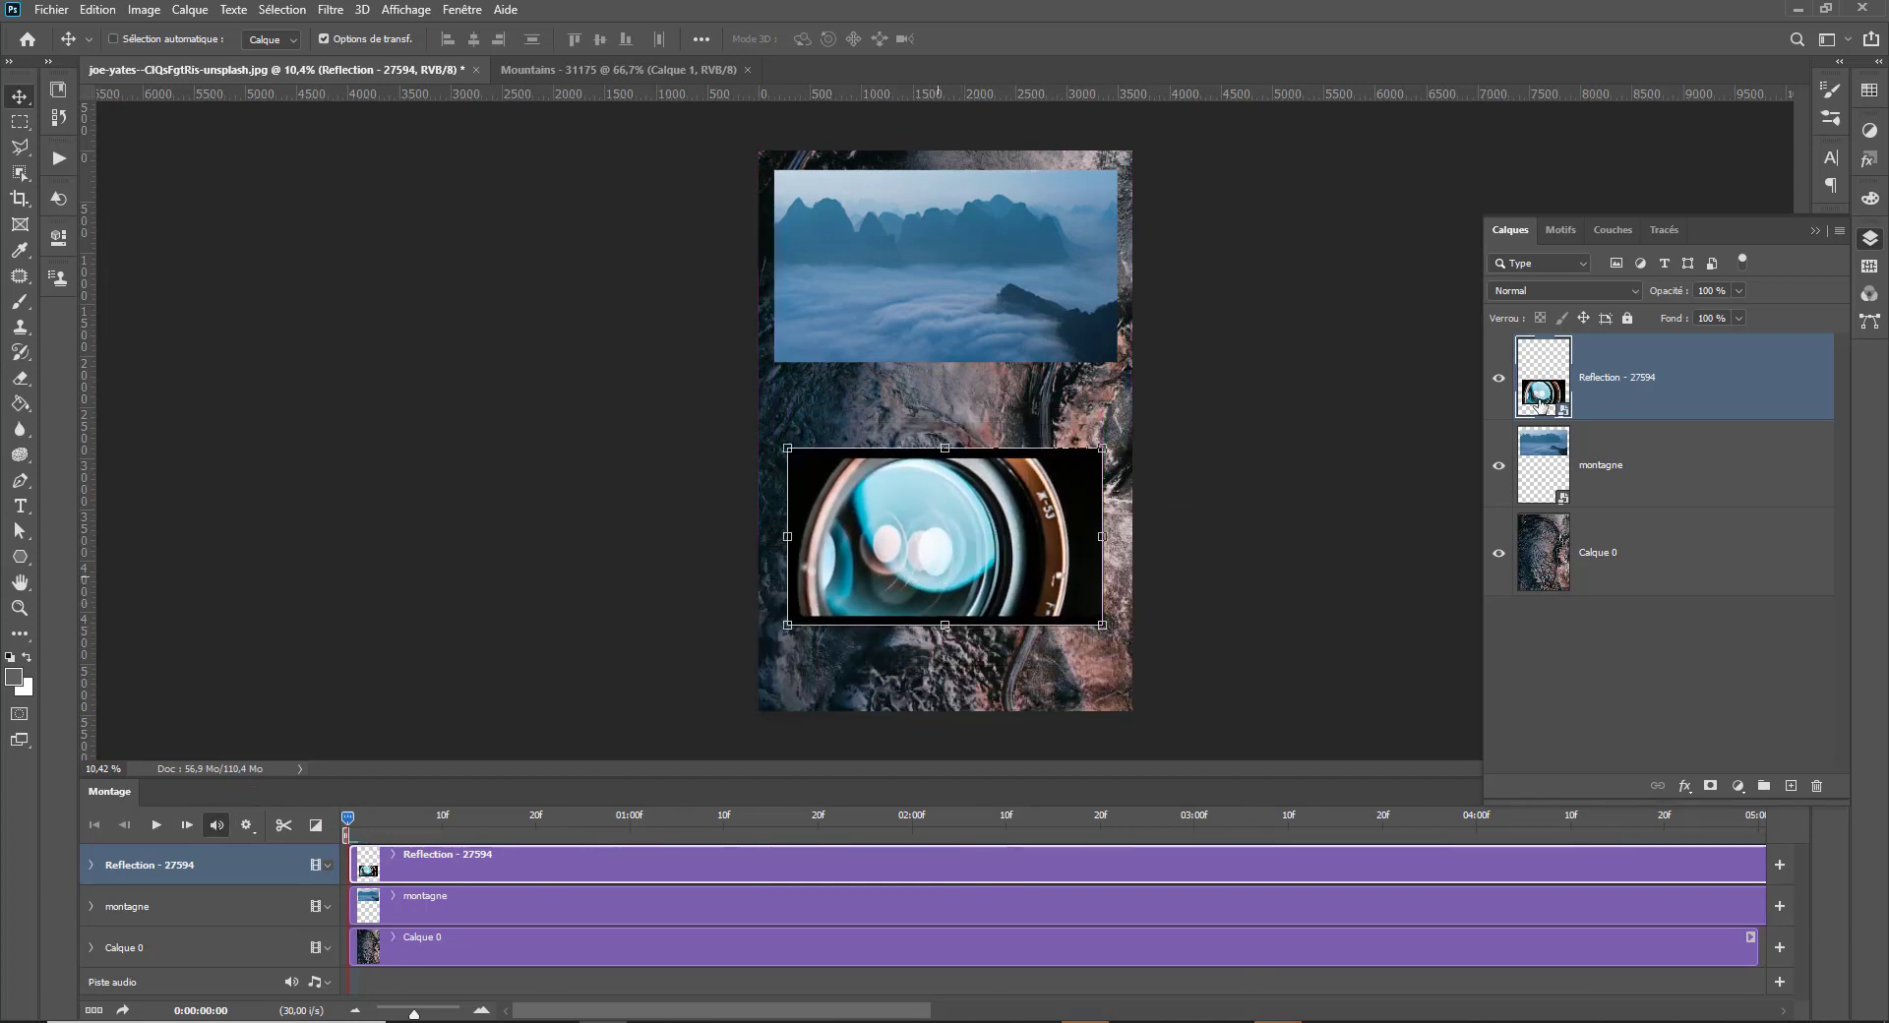
Hide the Reflection - 27594 layer.
click(1503, 382)
click(980, 282)
drag(1032, 331, 999, 425)
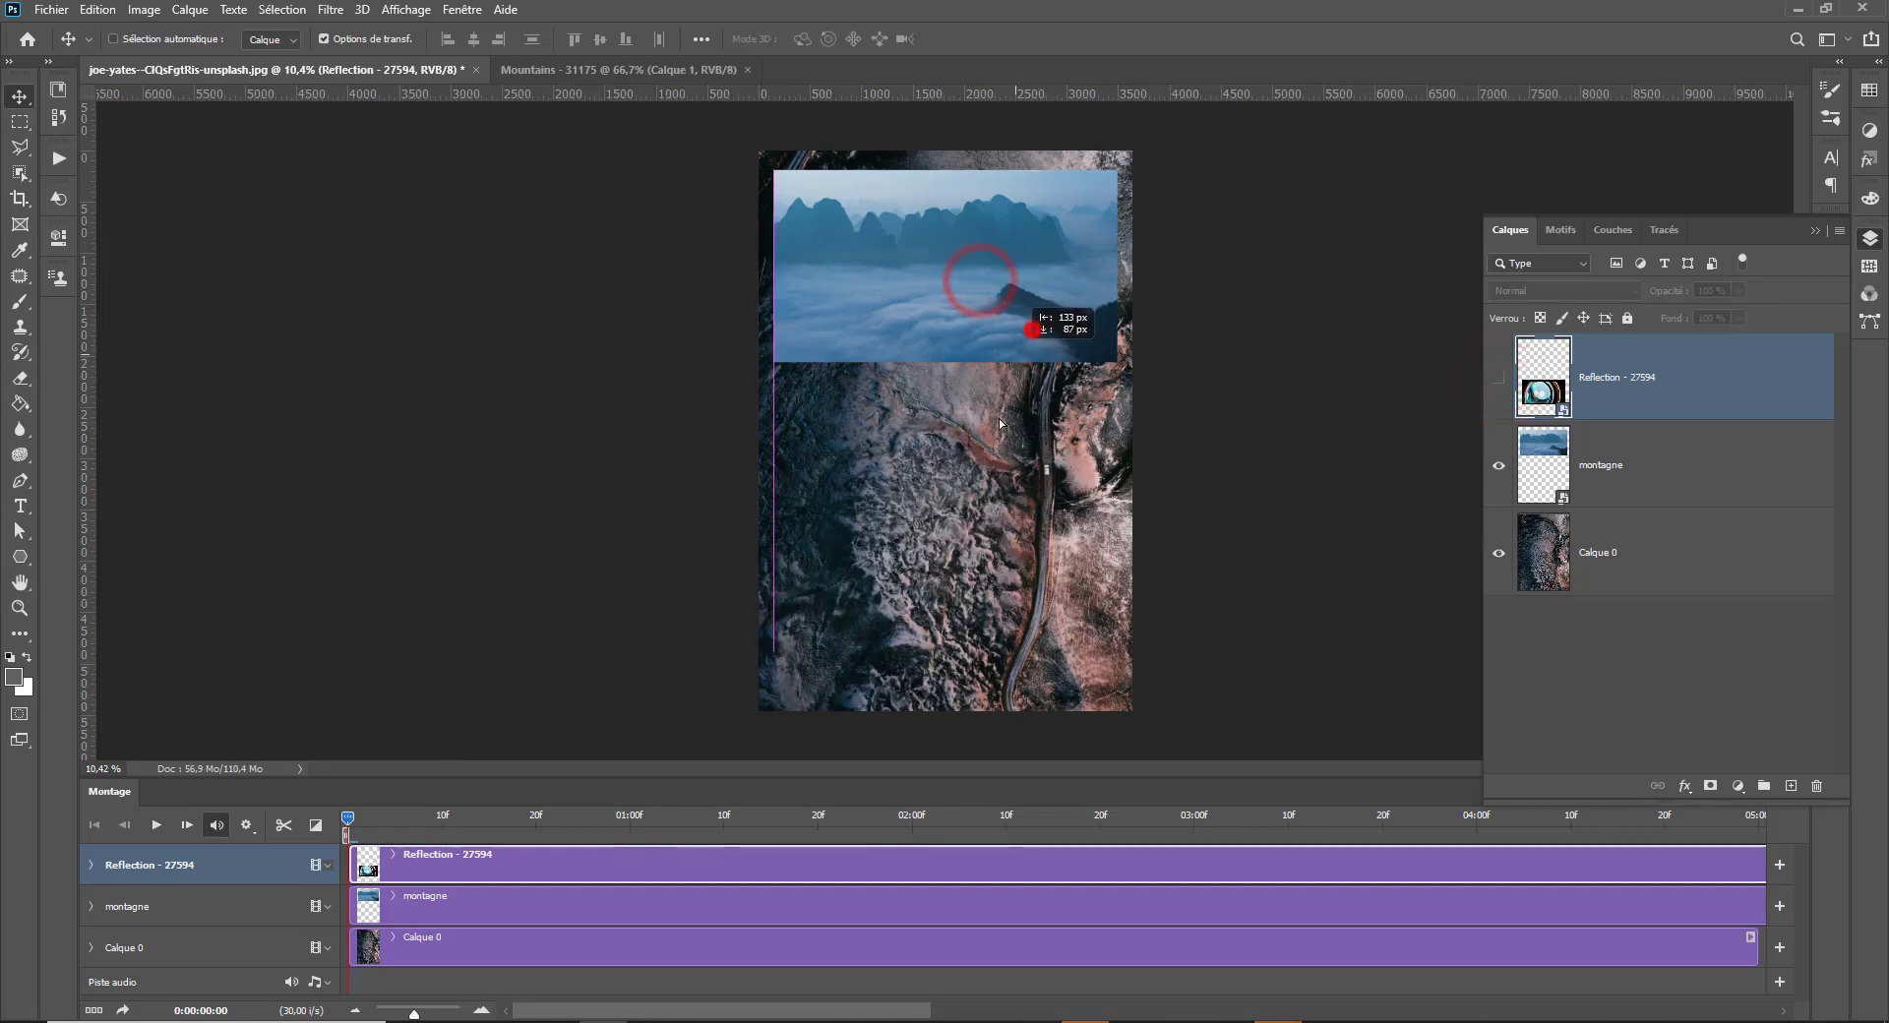
Move the montagne video to the bottom of the photo and enlarge it to about 416%, extending past both side edges.
click(1544, 448)
drag(908, 320, 886, 665)
key(ctrl+t)
drag(1100, 527, 1201, 402)
drag(1013, 562, 1059, 567)
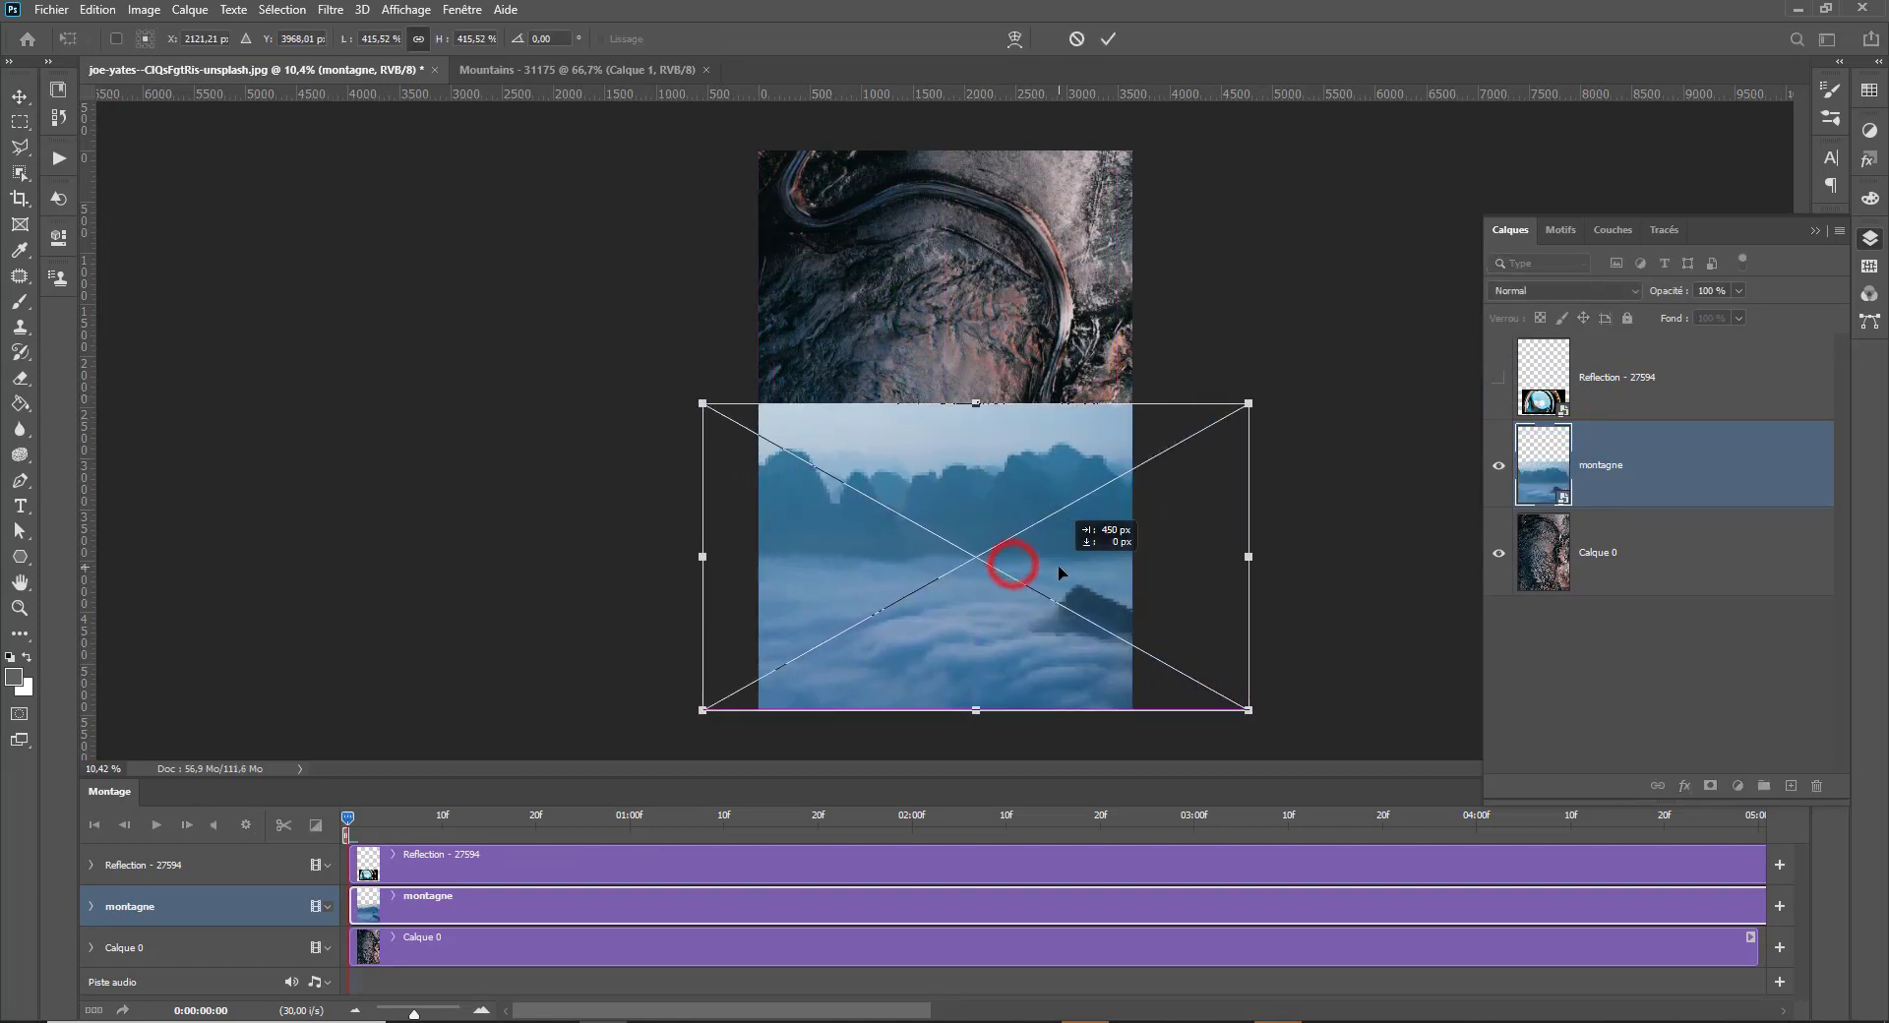
key(Return)
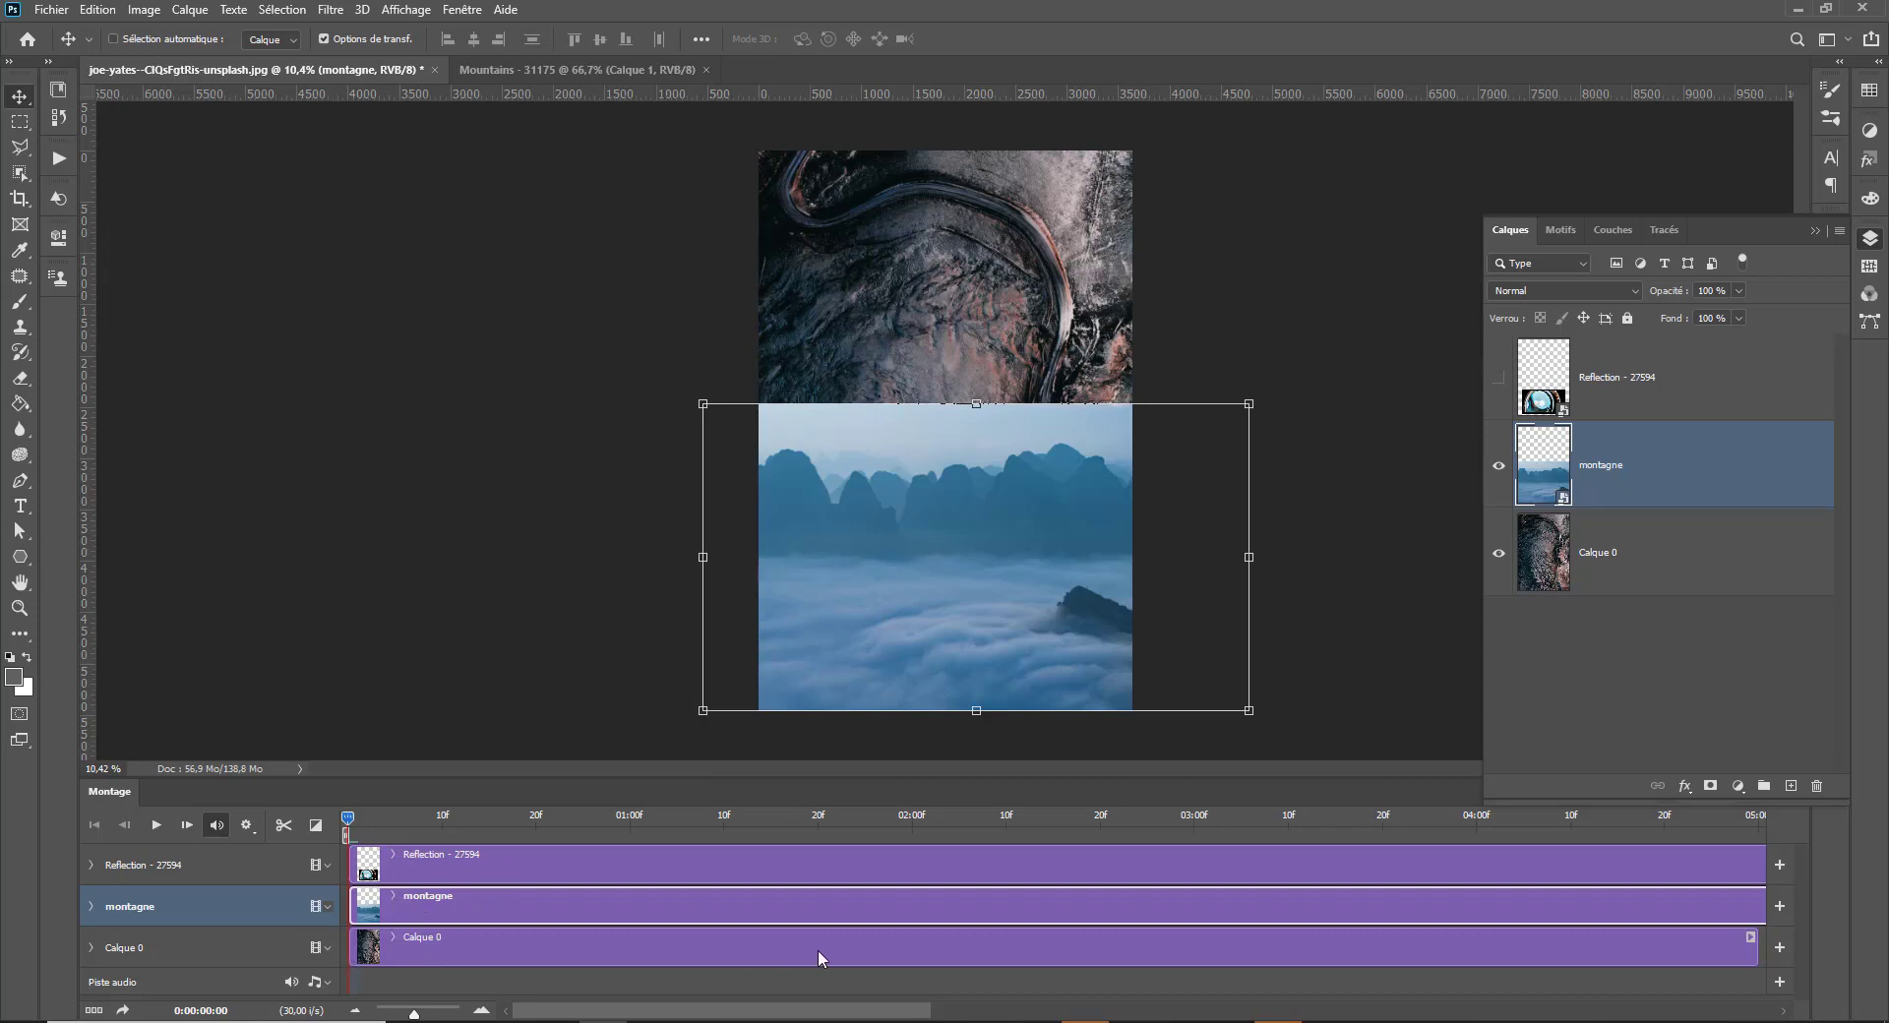
click(92, 907)
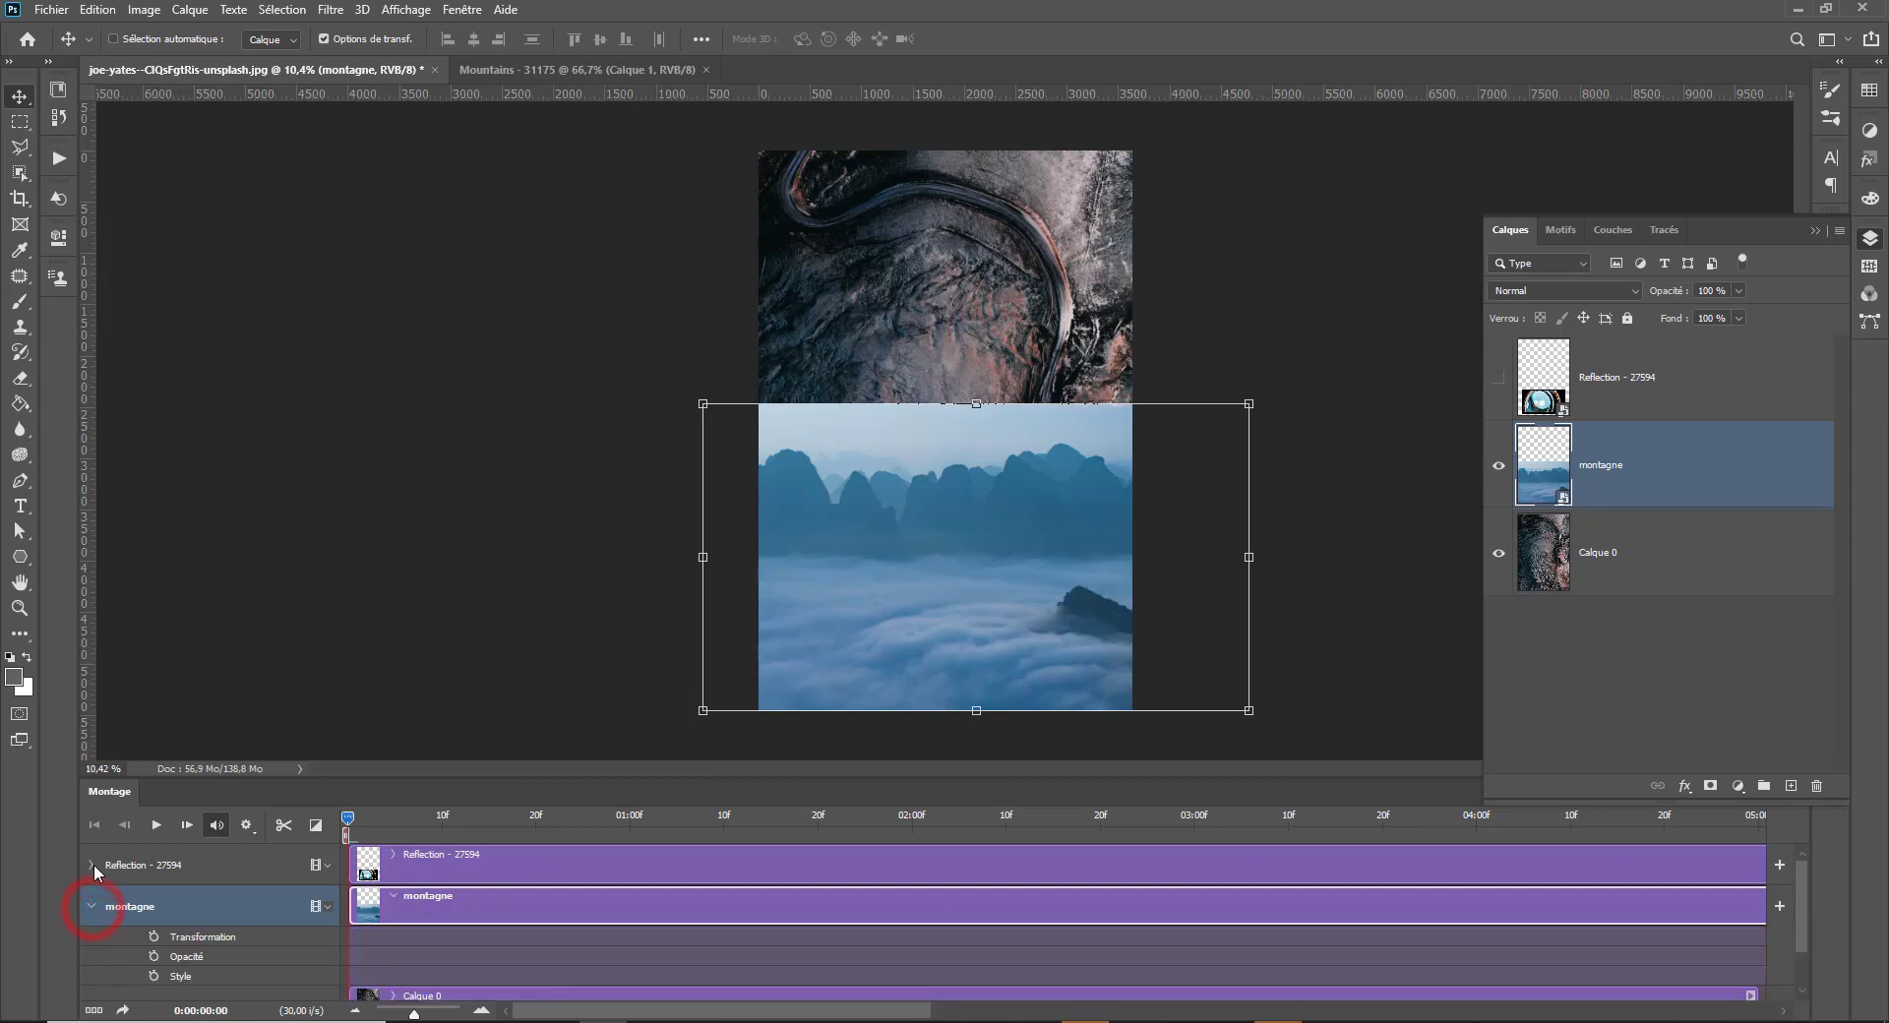
click(91, 864)
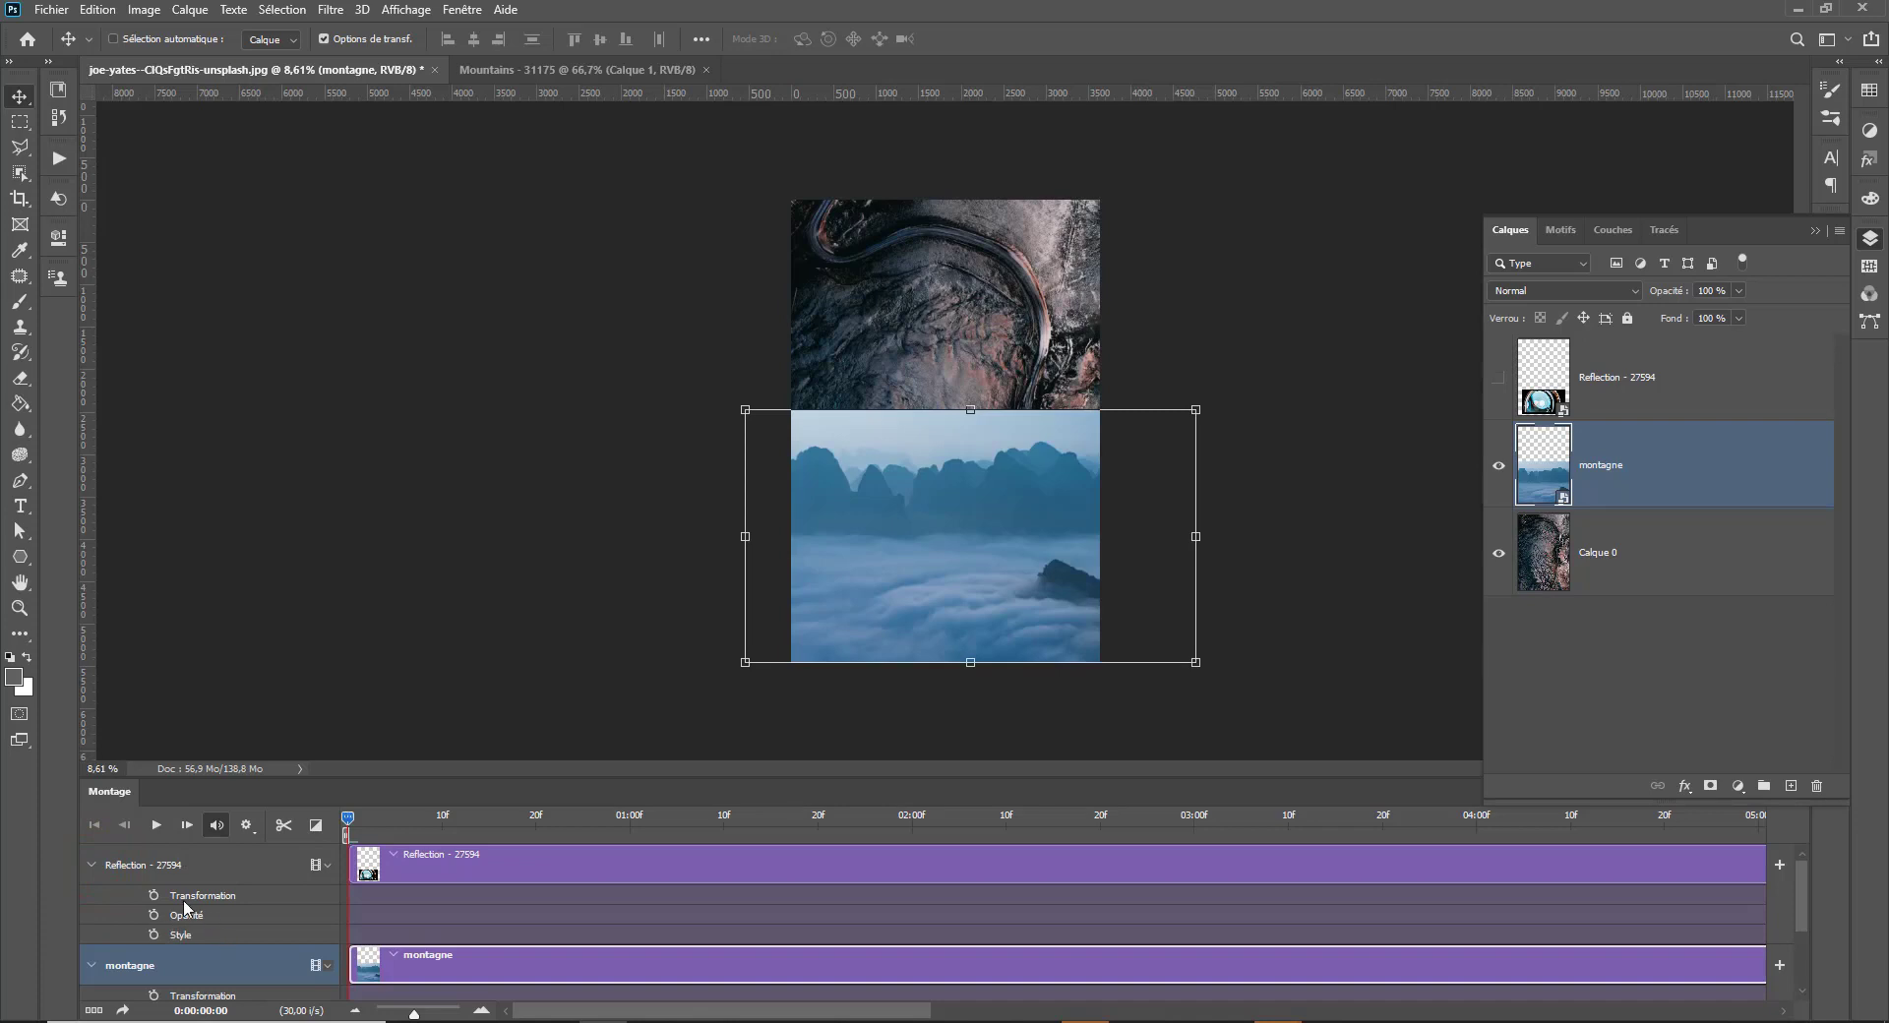
click(90, 865)
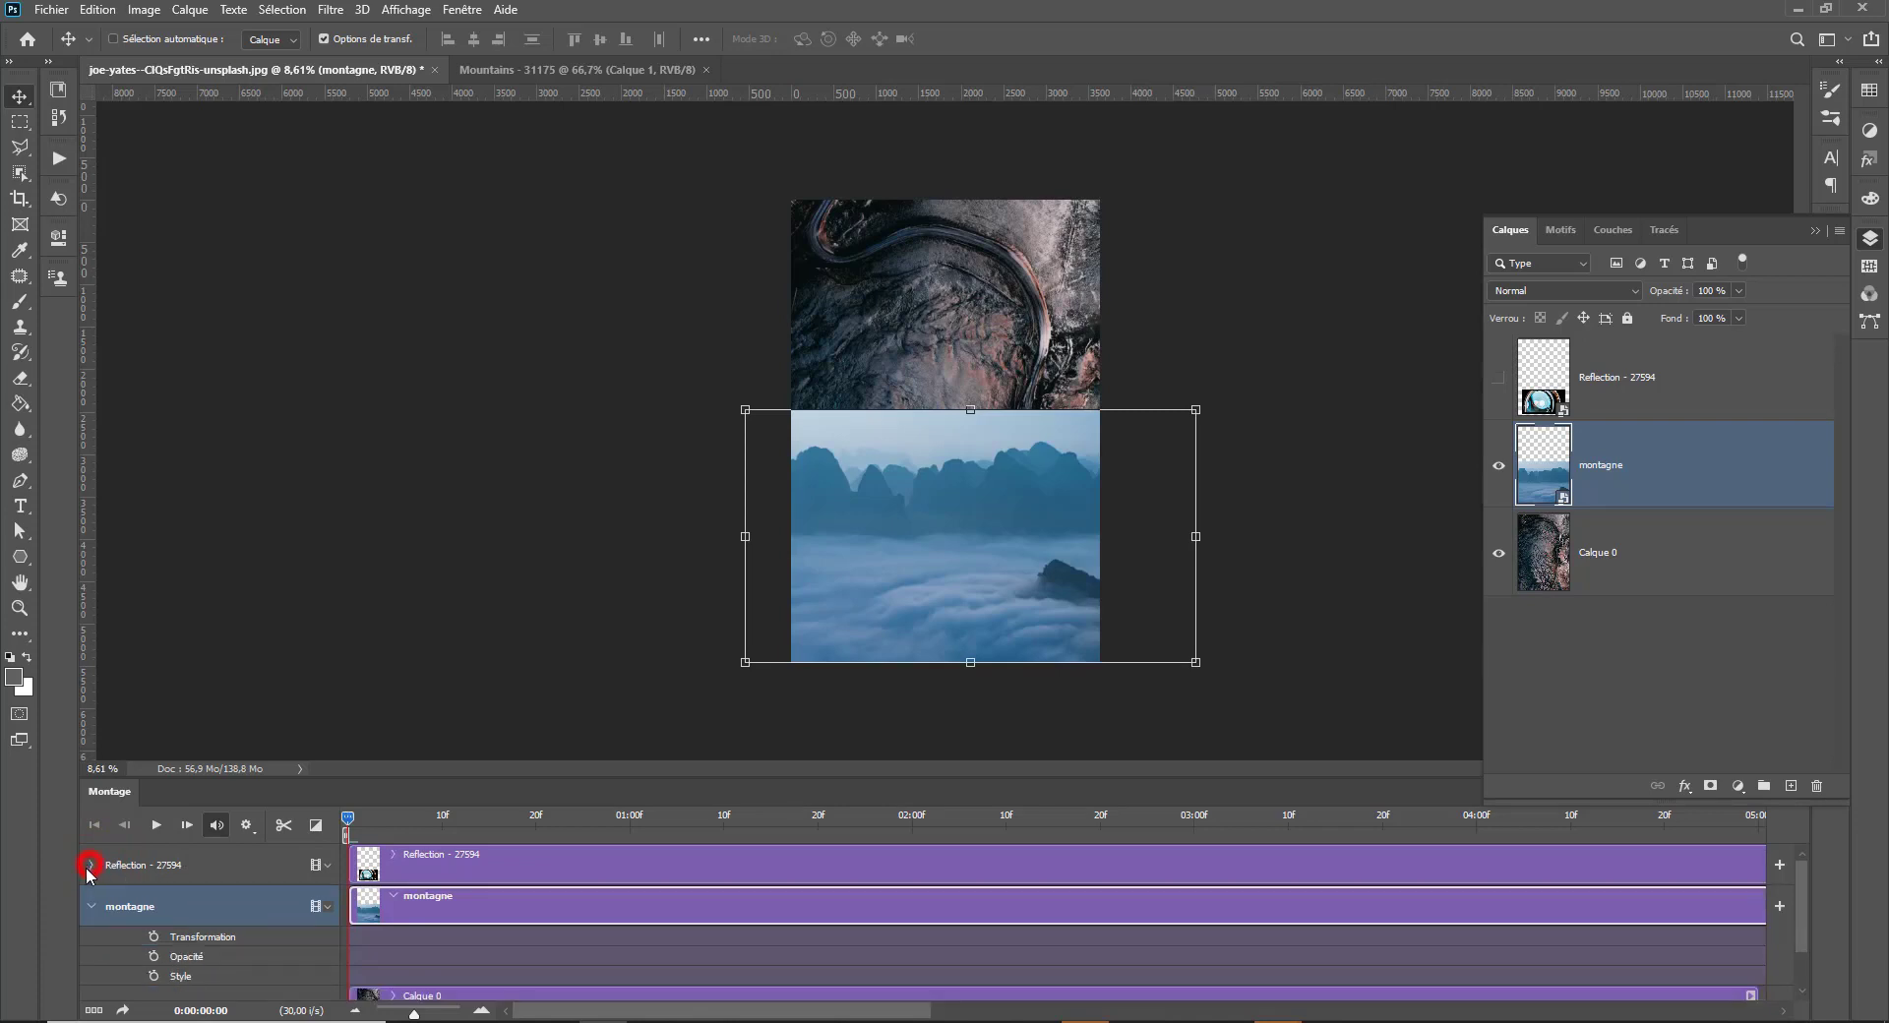
click(90, 906)
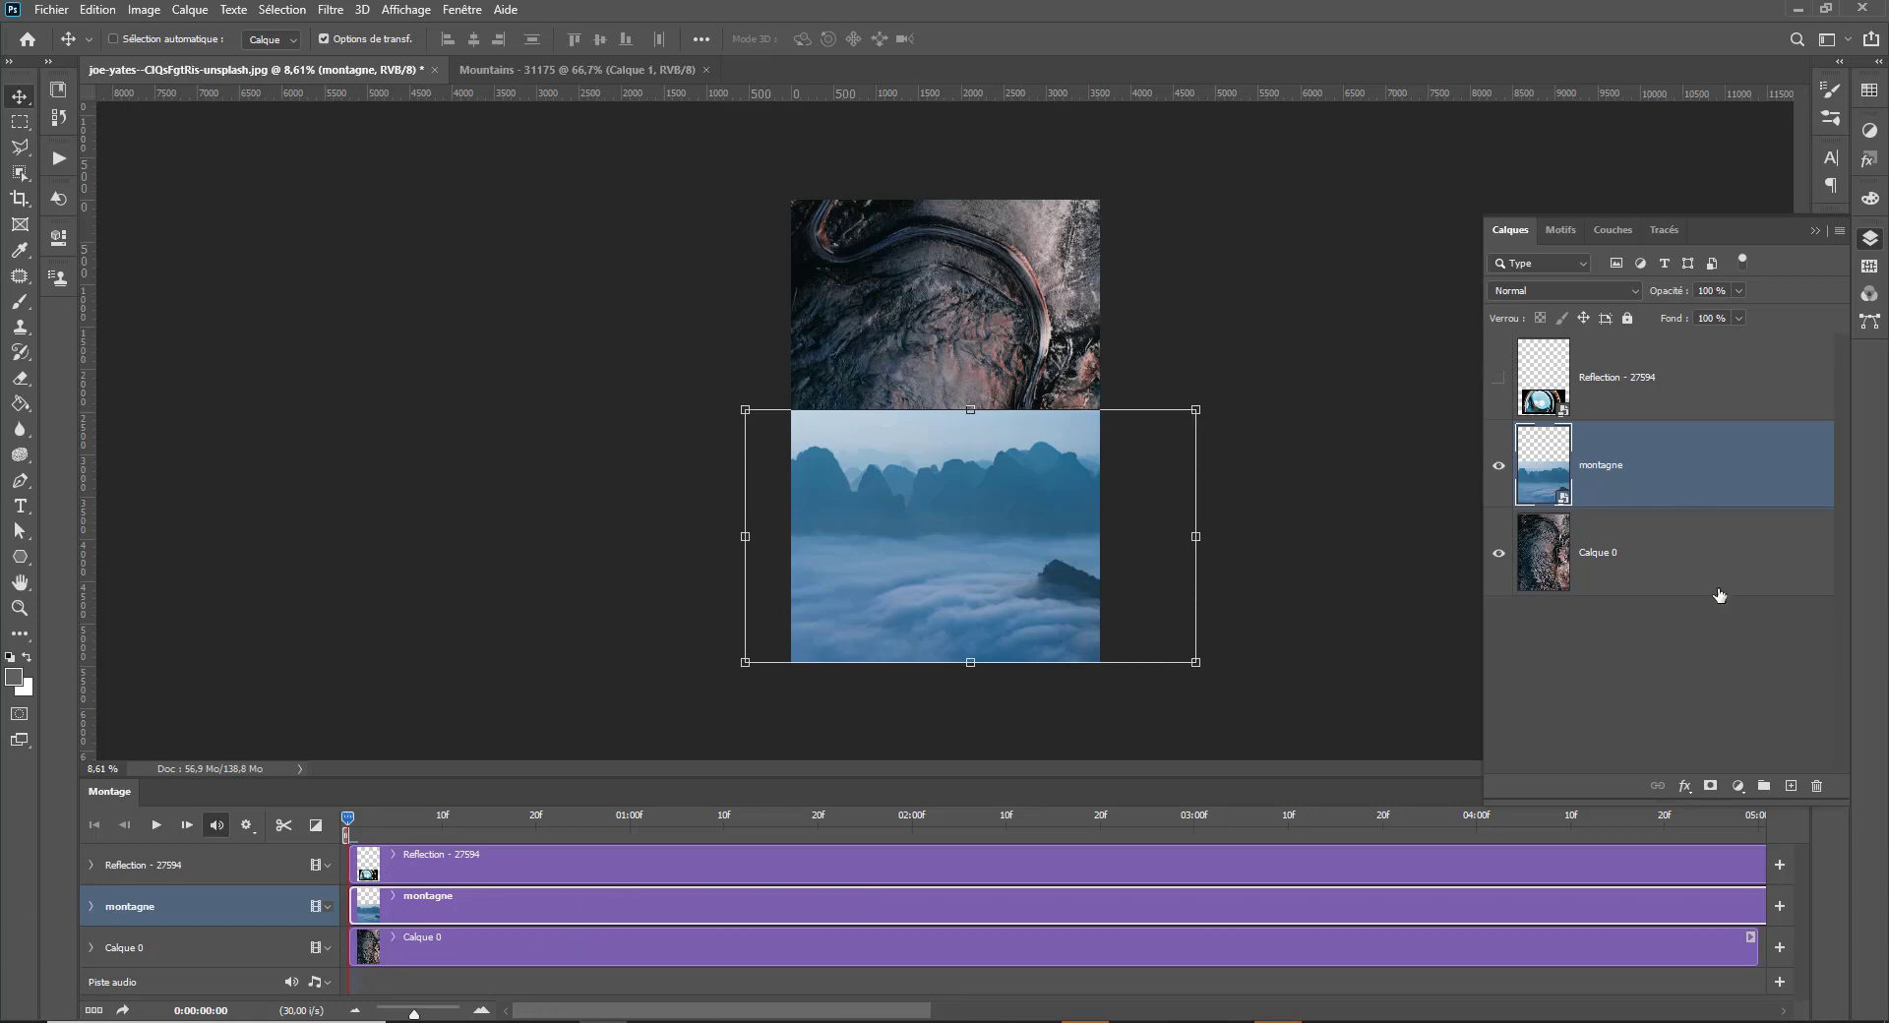
Add a layer mask to the montagne layer and set up the Gradient tool with a foreground-to-transparent gradient in black.
click(1710, 786)
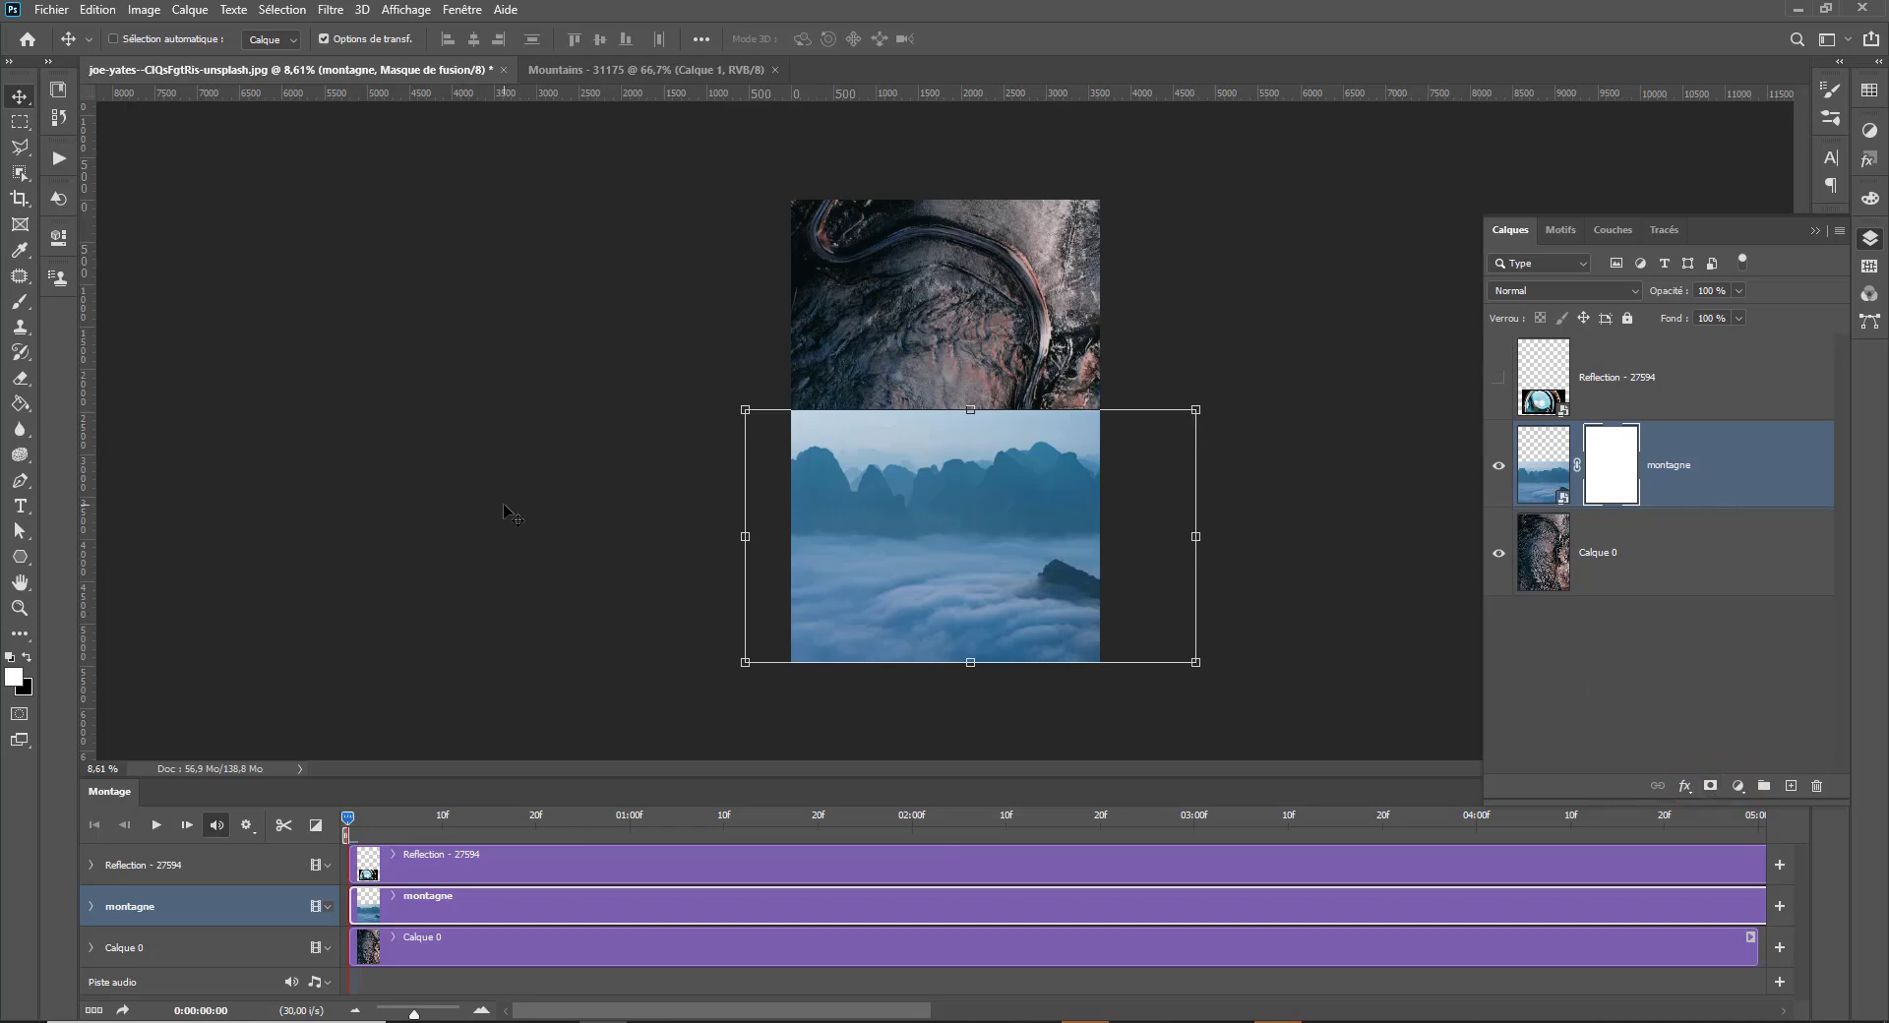
click(20, 382)
click(20, 403)
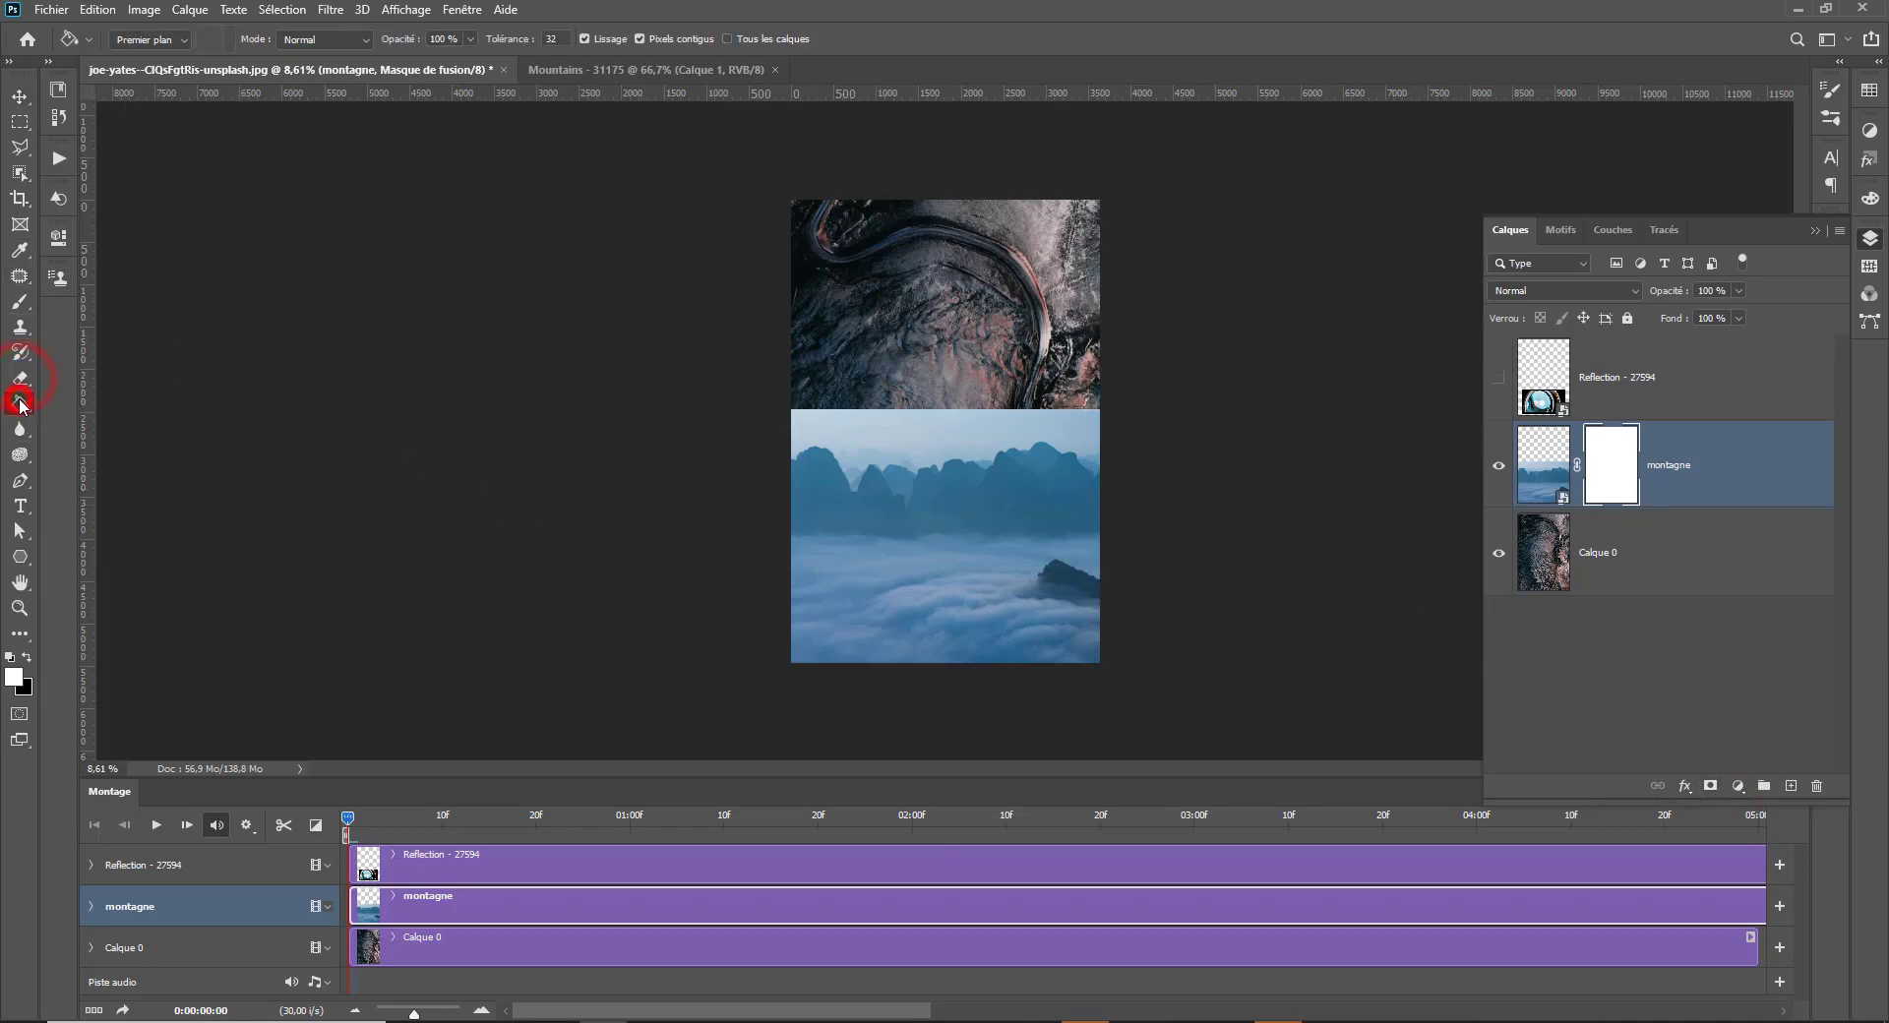
click(64, 403)
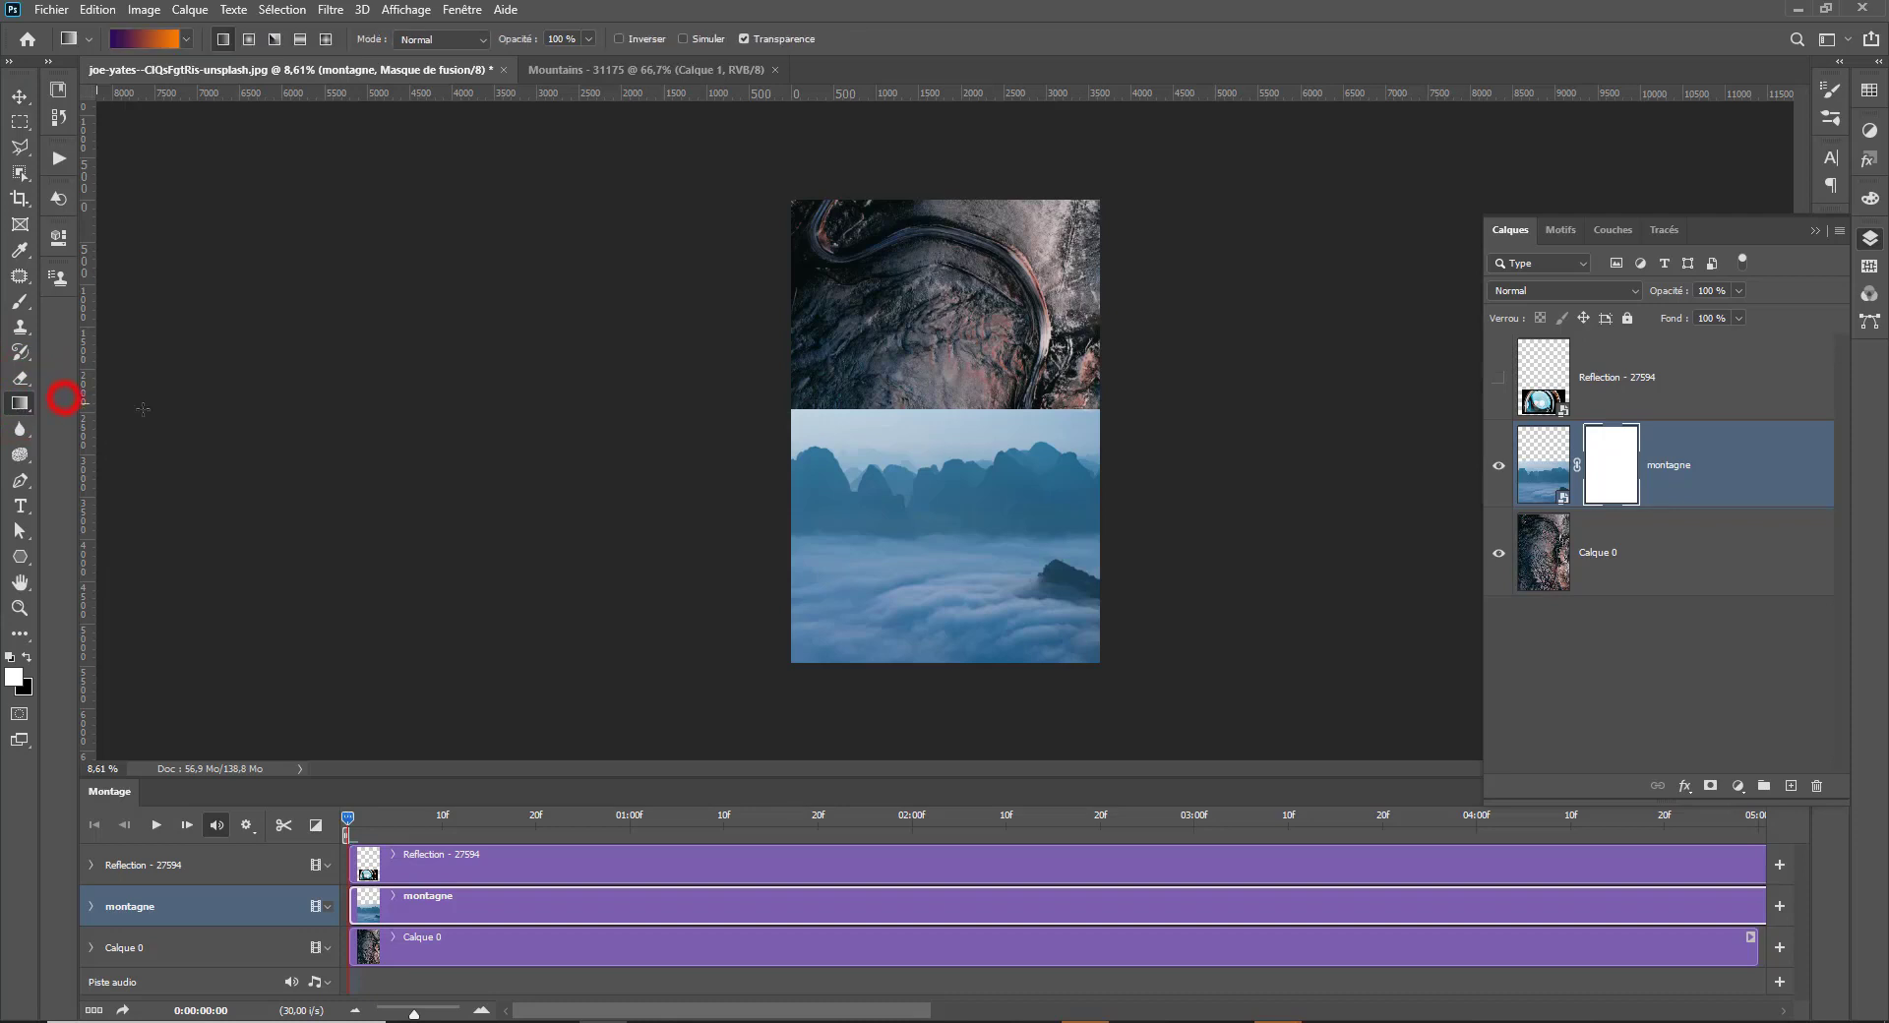
right_click(931, 368)
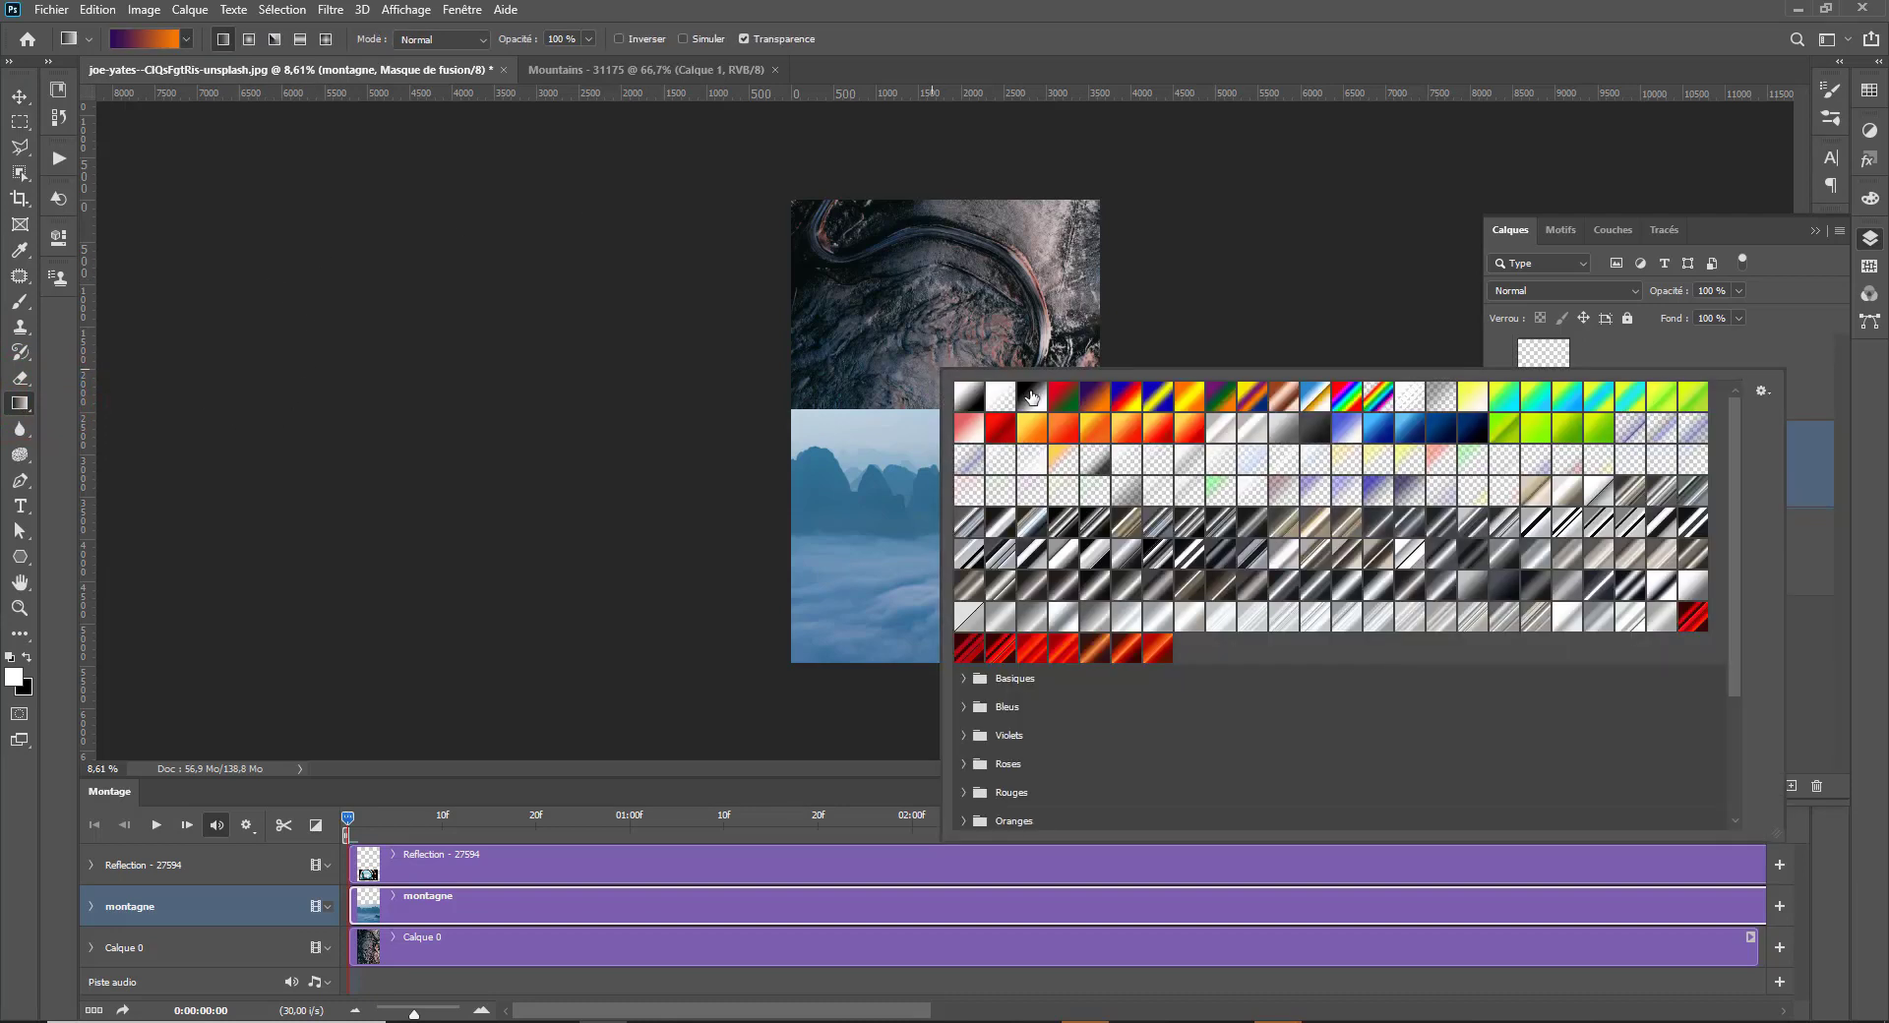
click(1000, 398)
click(20, 791)
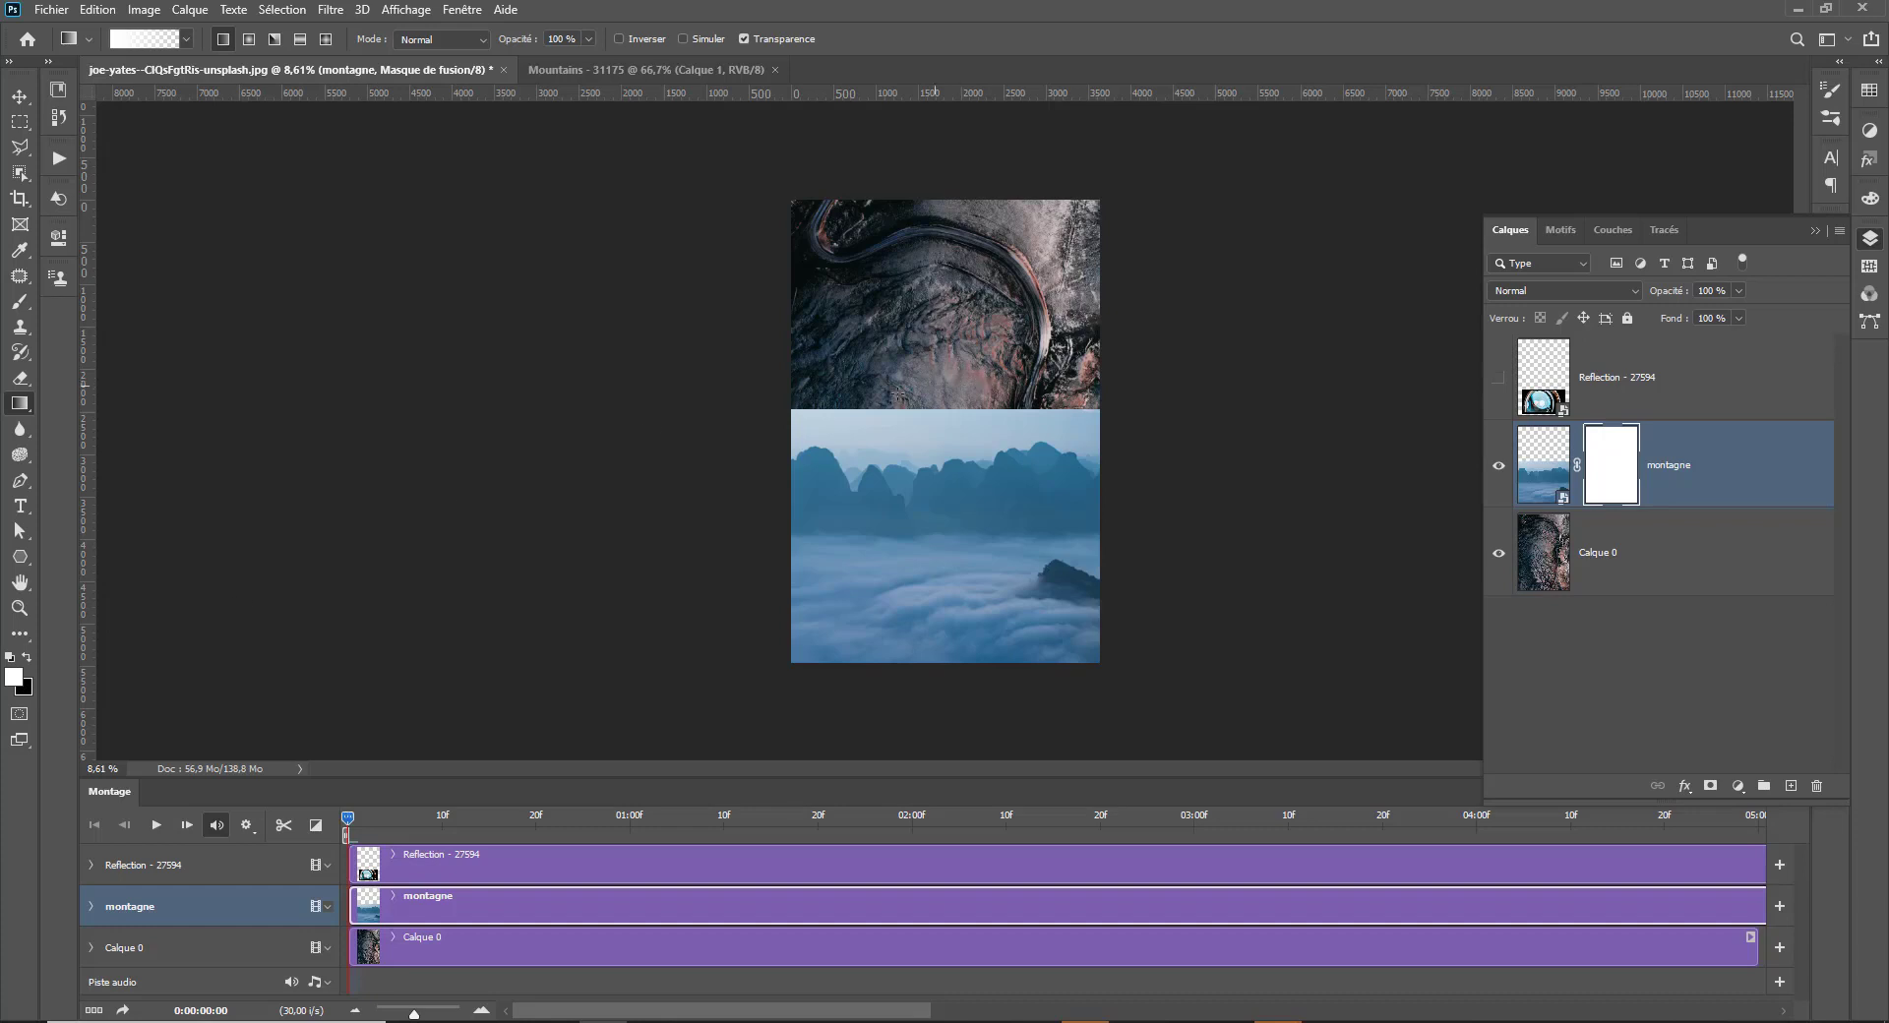
click(29, 658)
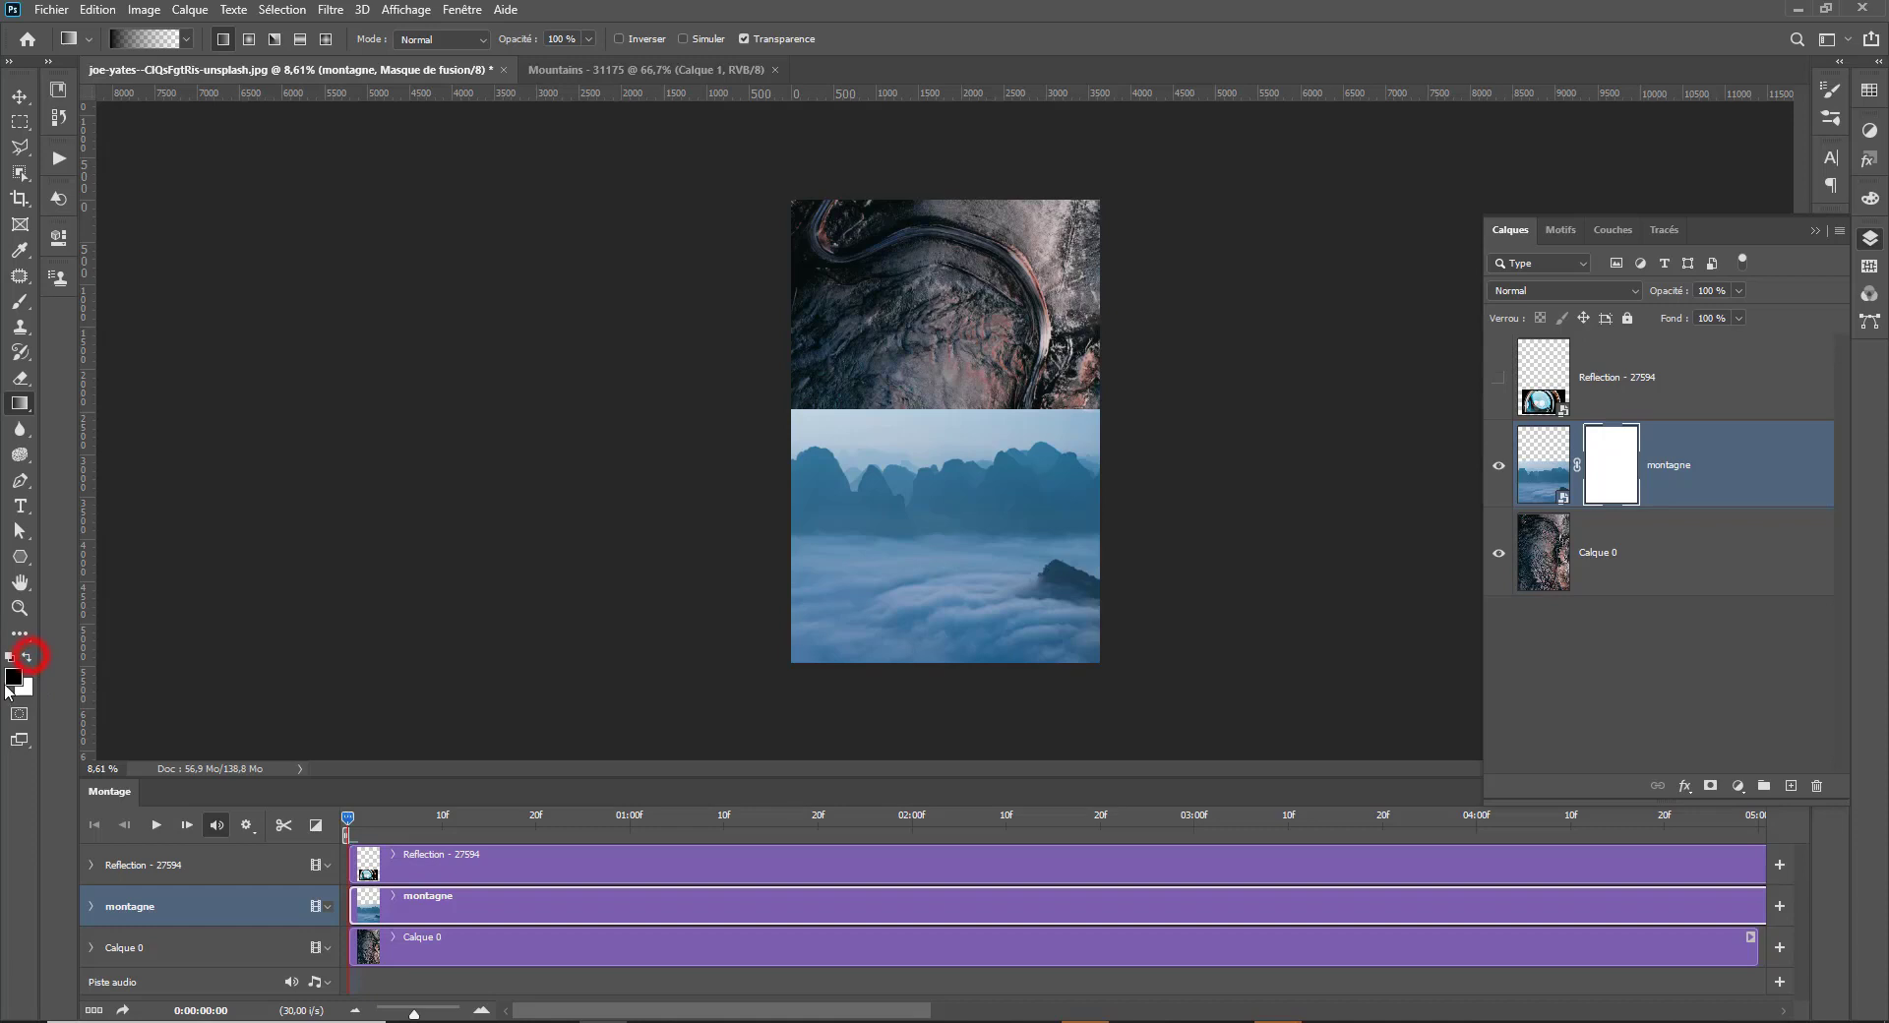
Paint a black band across the montagne mask with a soft brush of about 1491 px, and paint over it in white.
click(20, 304)
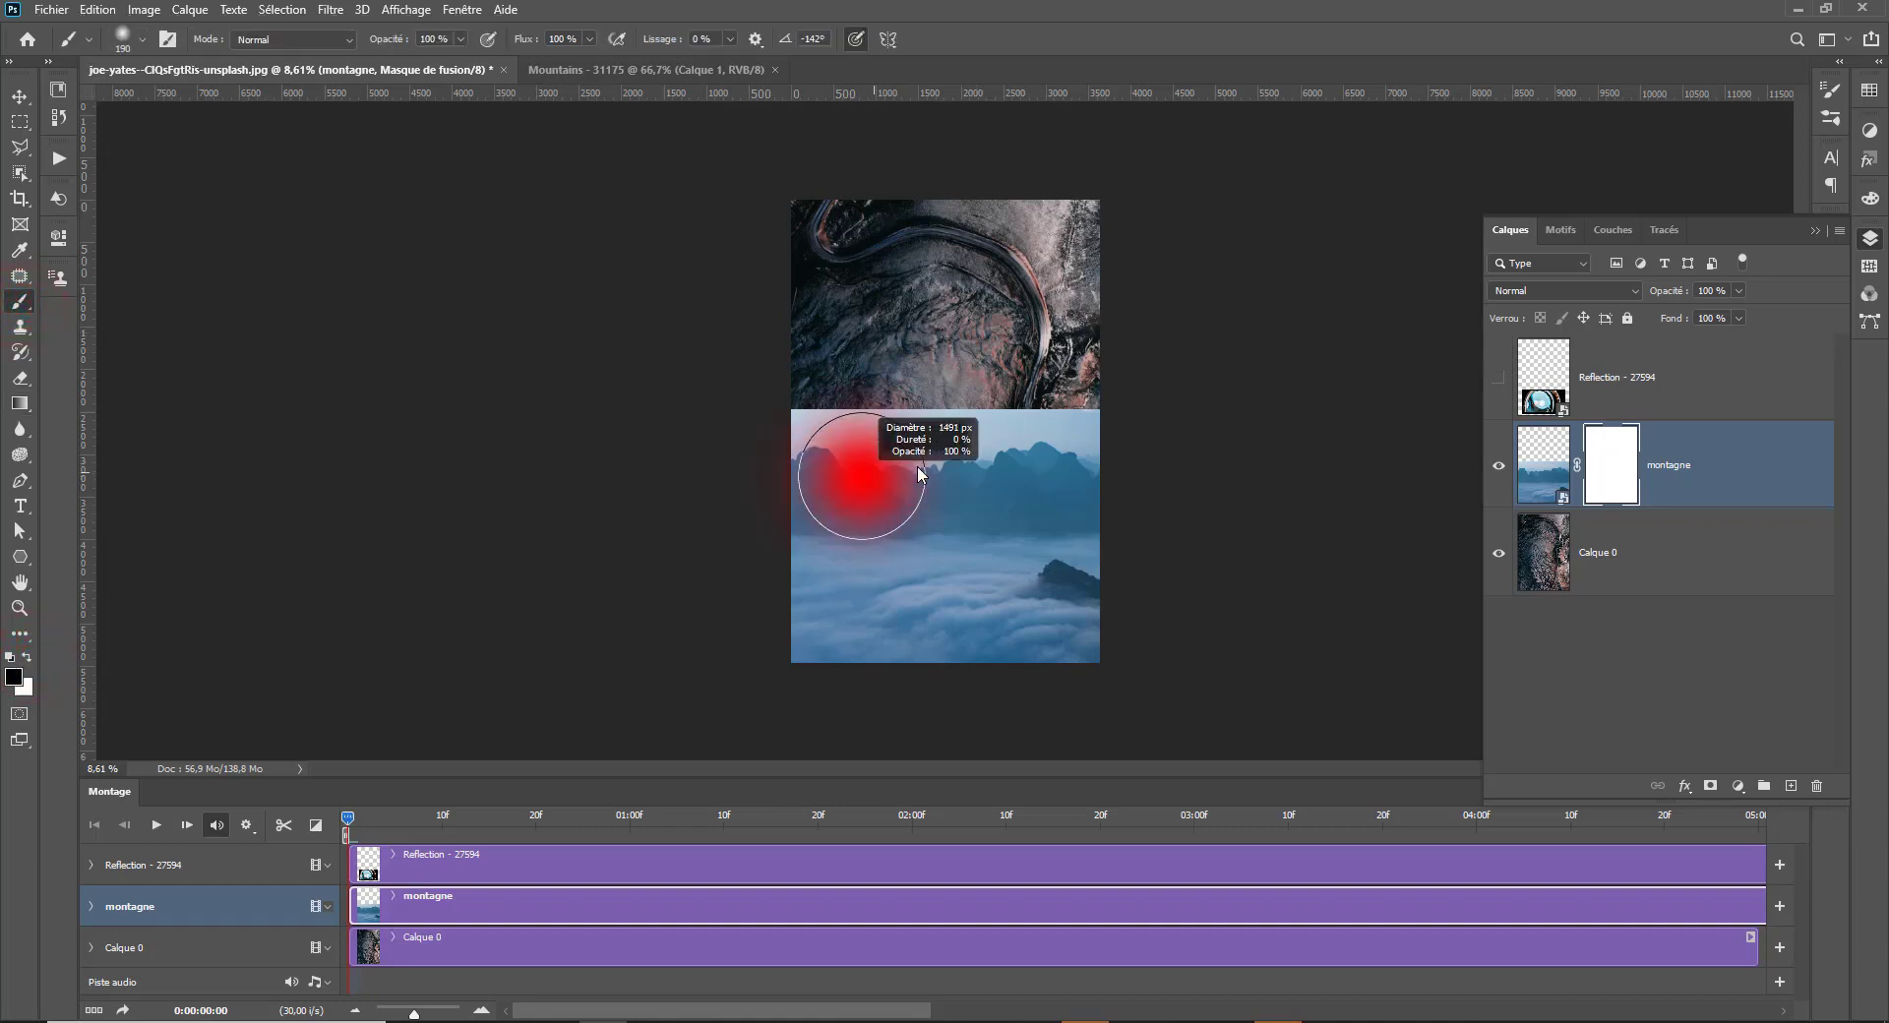
mouse_move(1203, 423)
mouse_down()
mouse_move(747, 404)
mouse_move(1285, 413)
mouse_move(404, 414)
mouse_up()
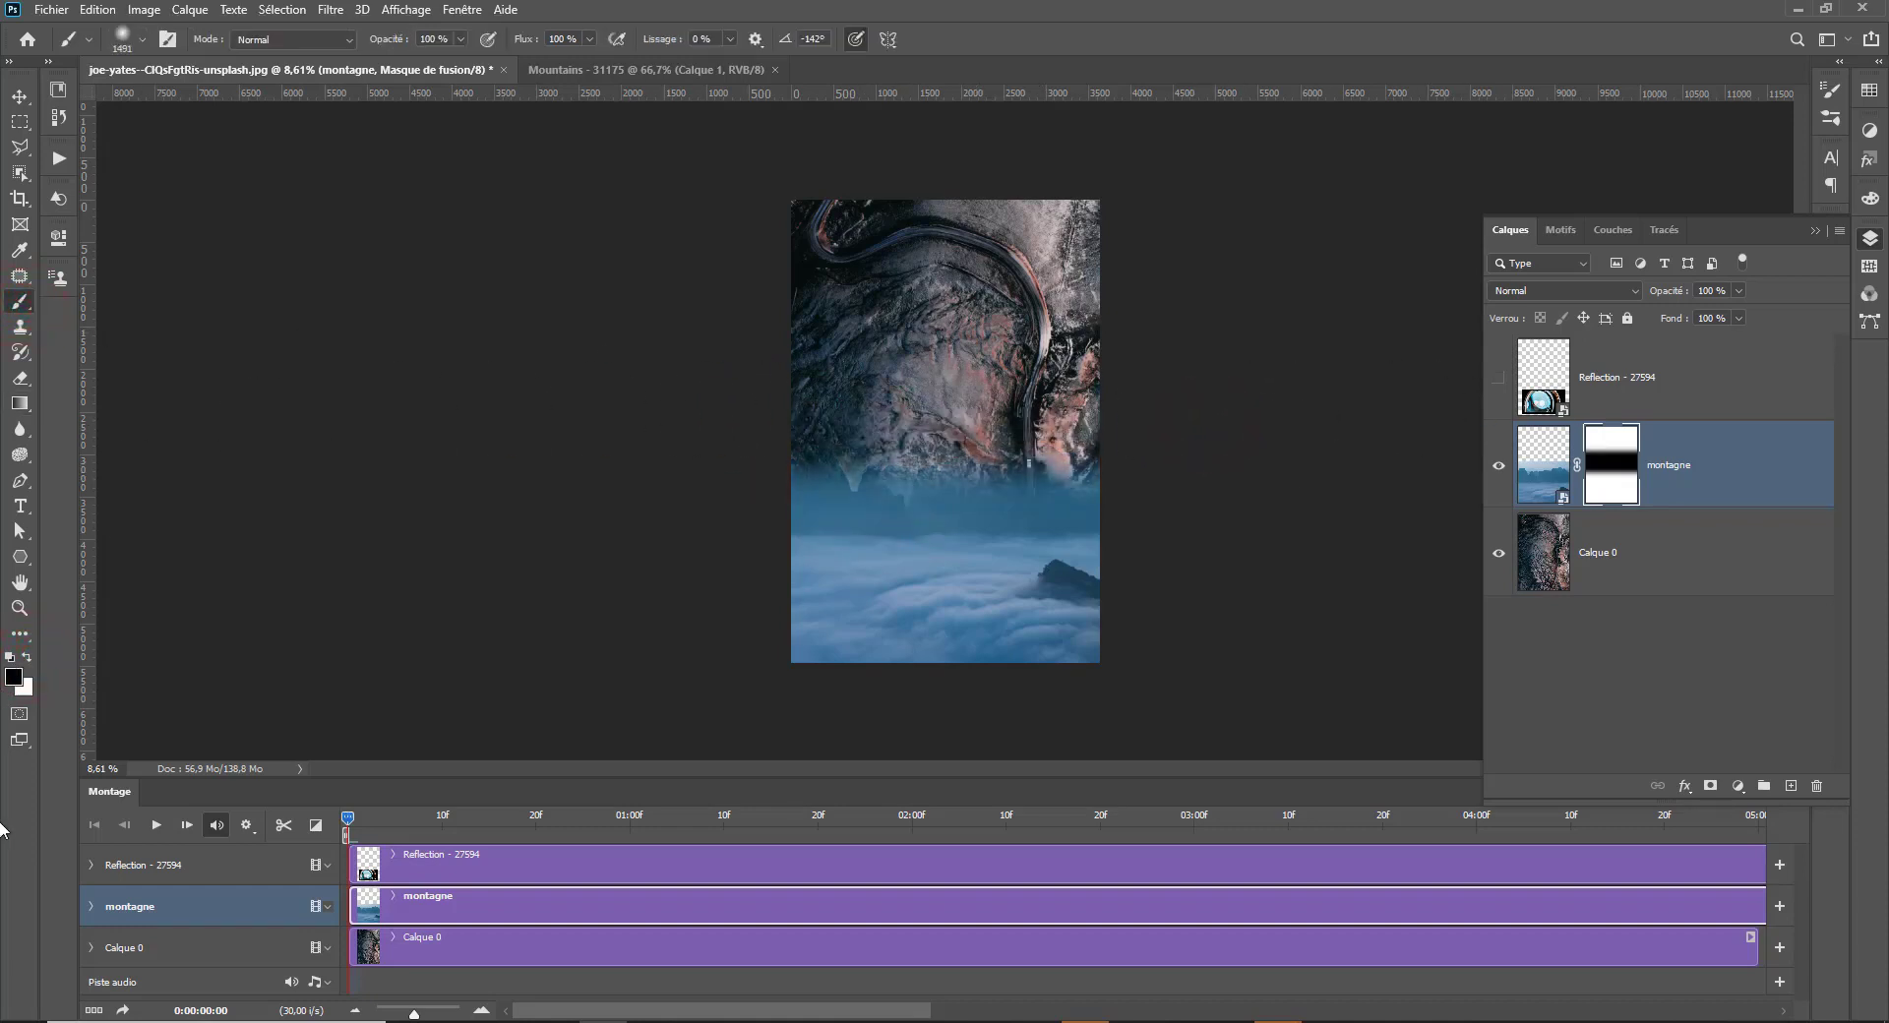
key(x)
mouse_move(658, 469)
mouse_down()
mouse_move(1066, 469)
mouse_move(468, 443)
mouse_up()
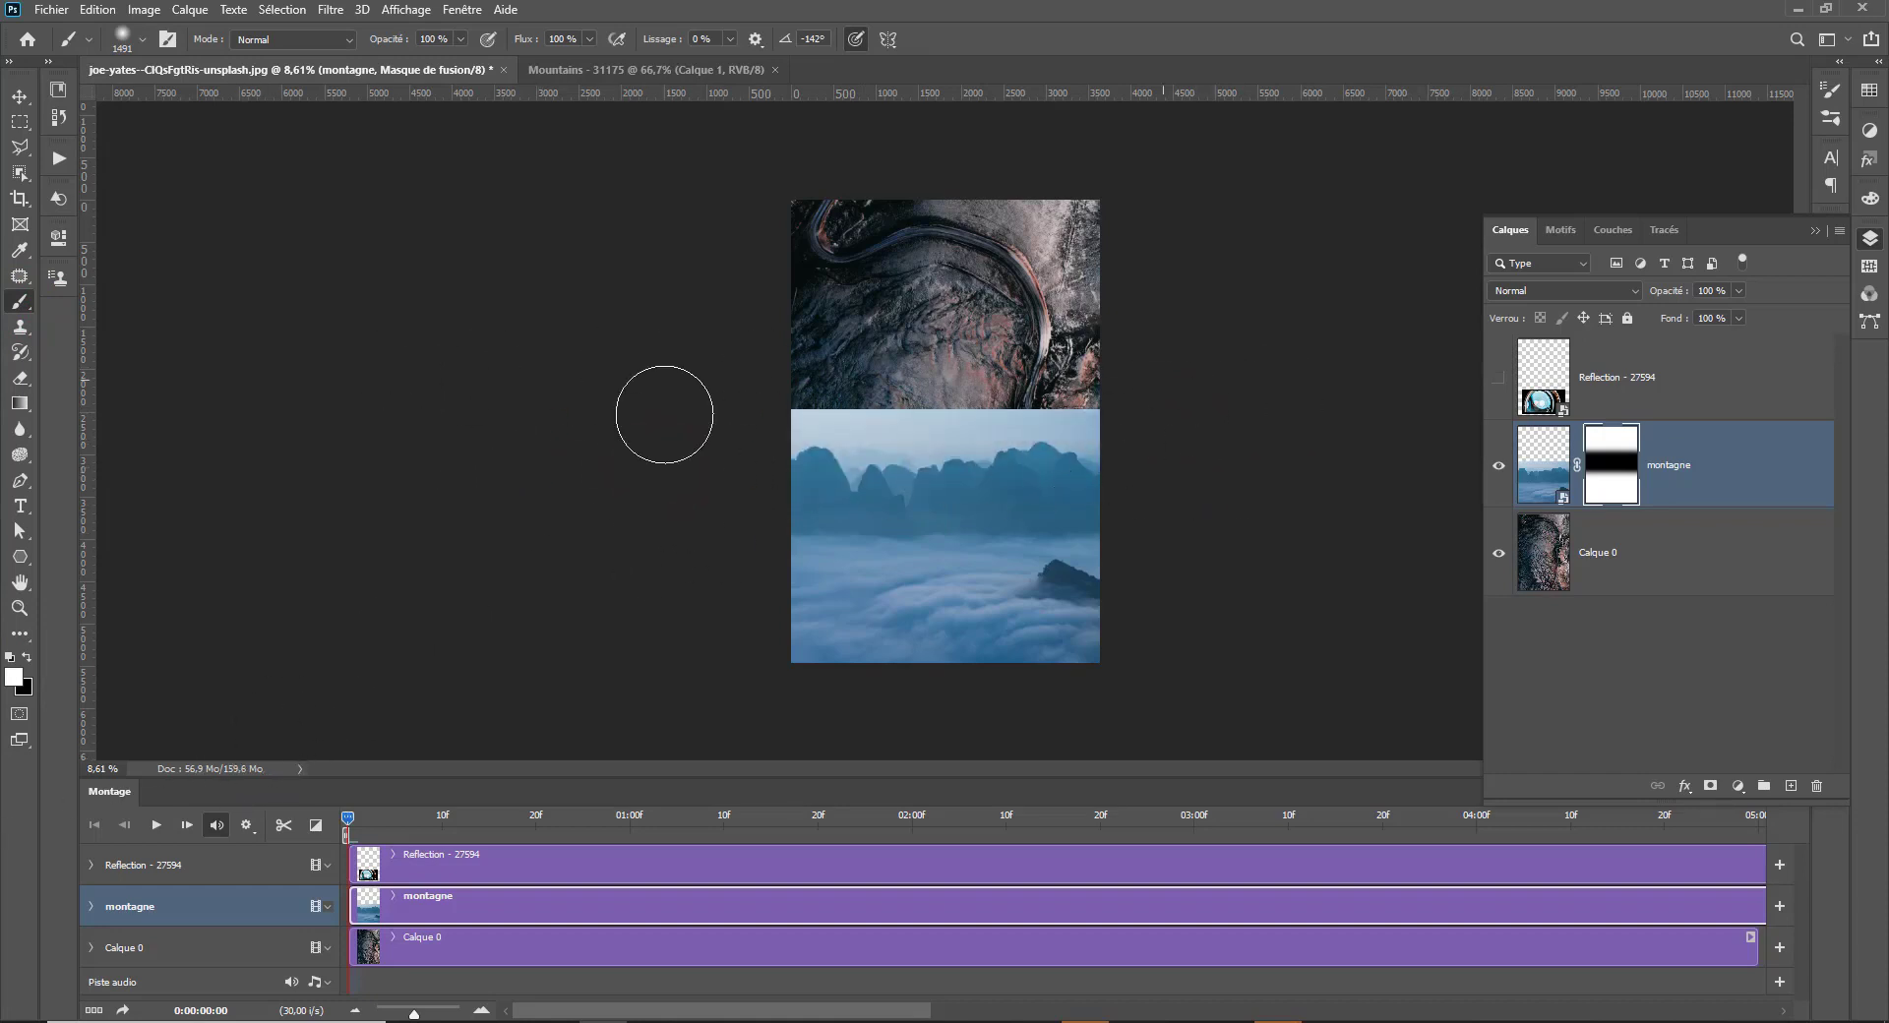
Apply a black foreground-to-transparent gradient downward on the montagne mask, from the video's upper edge to the clouds.
key(g)
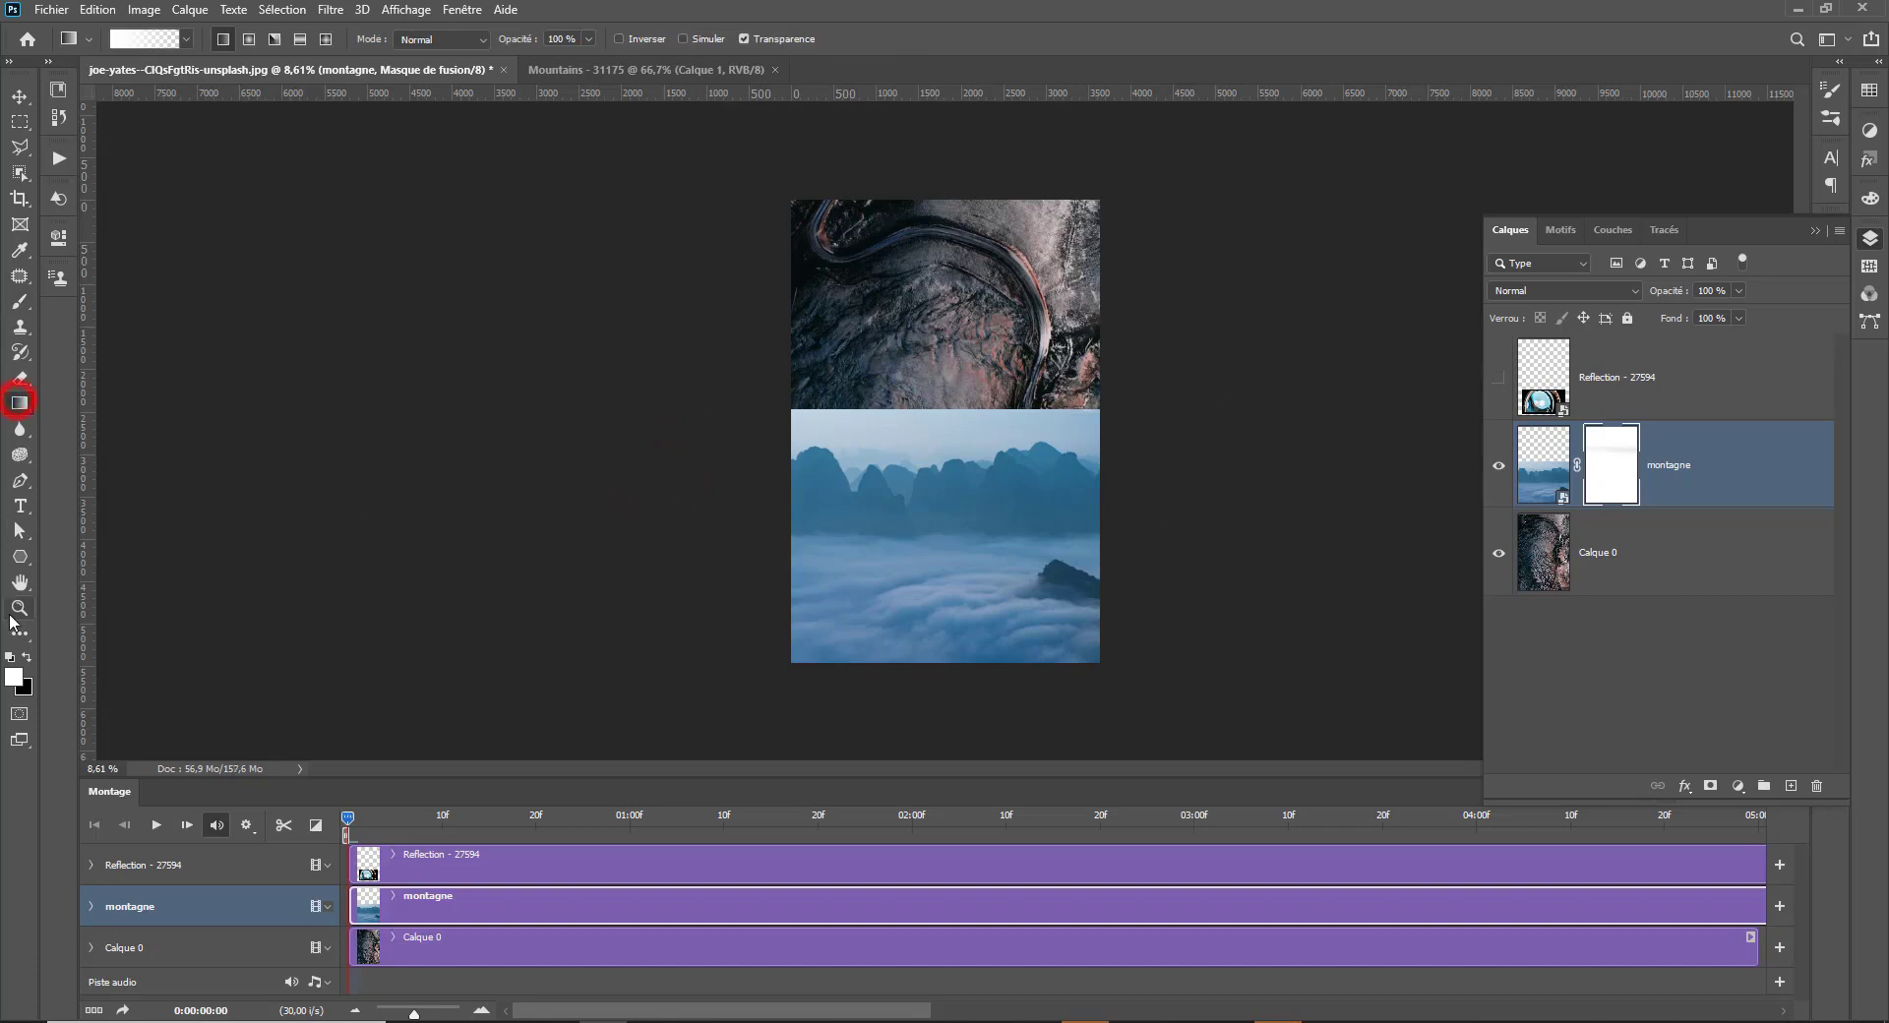
click(27, 656)
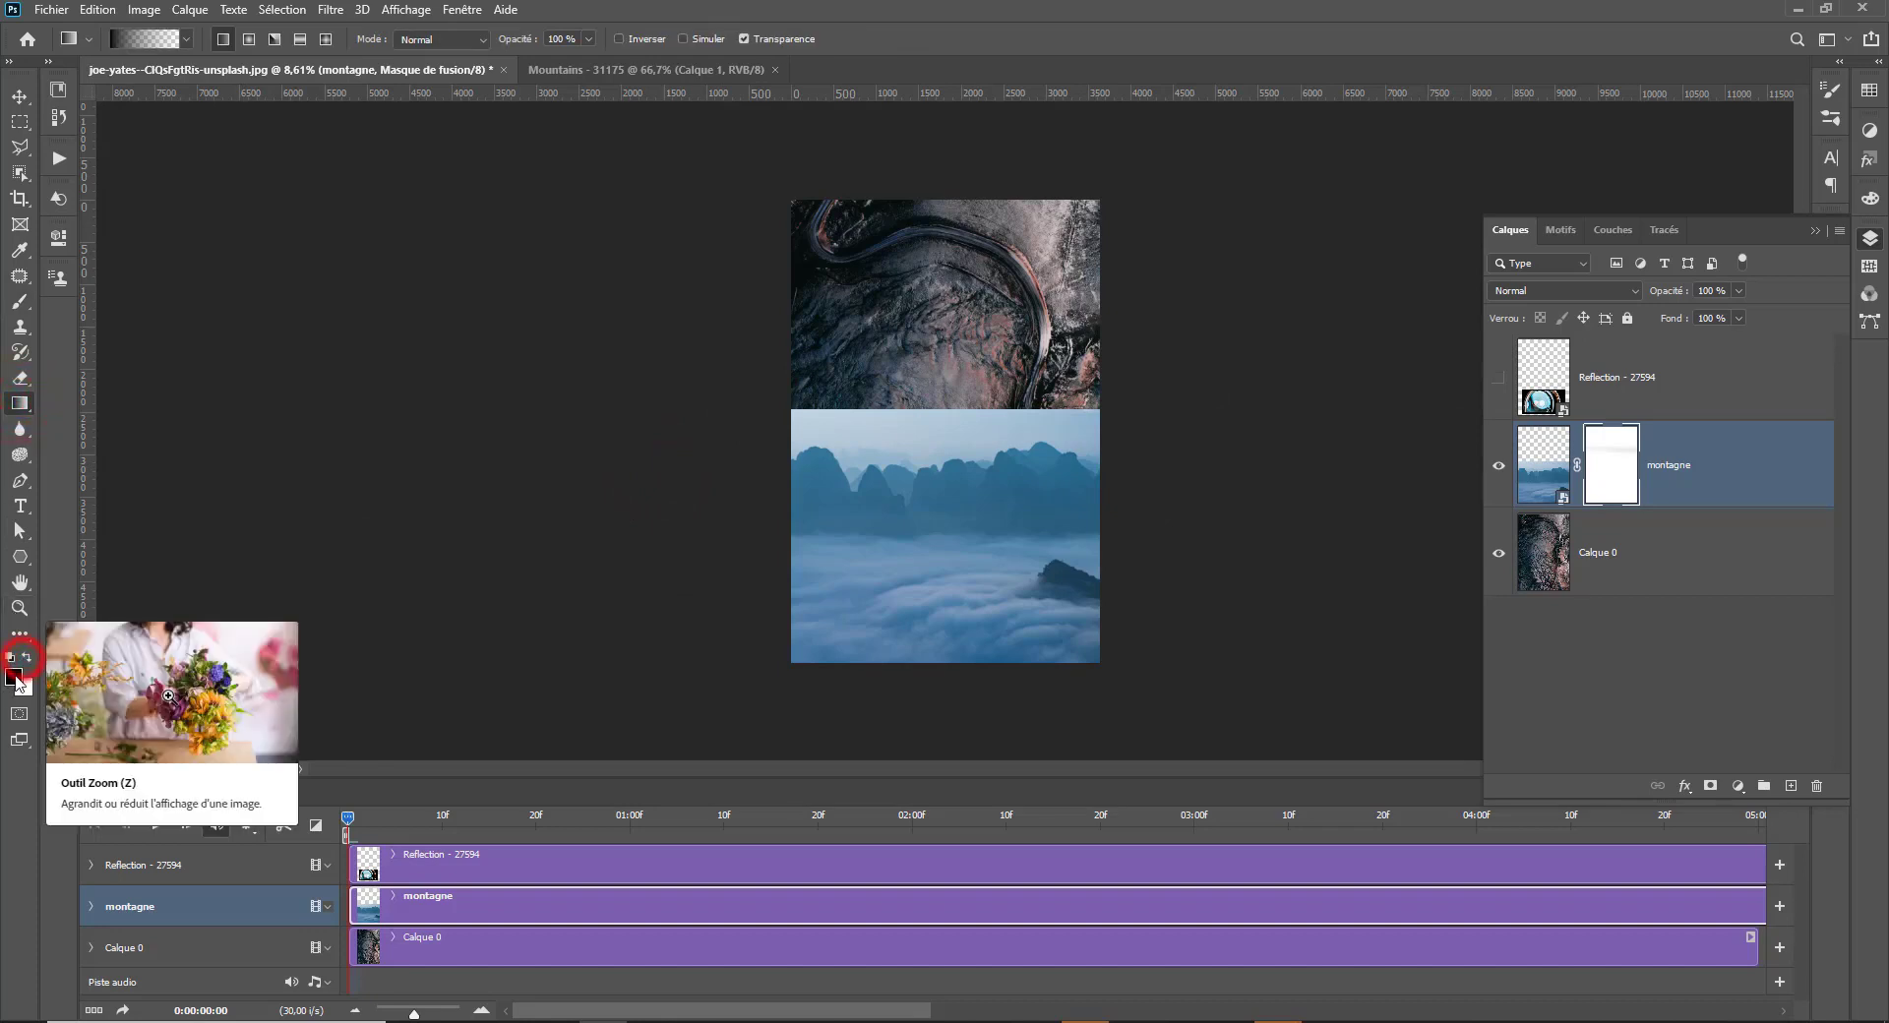
click(26, 658)
click(27, 659)
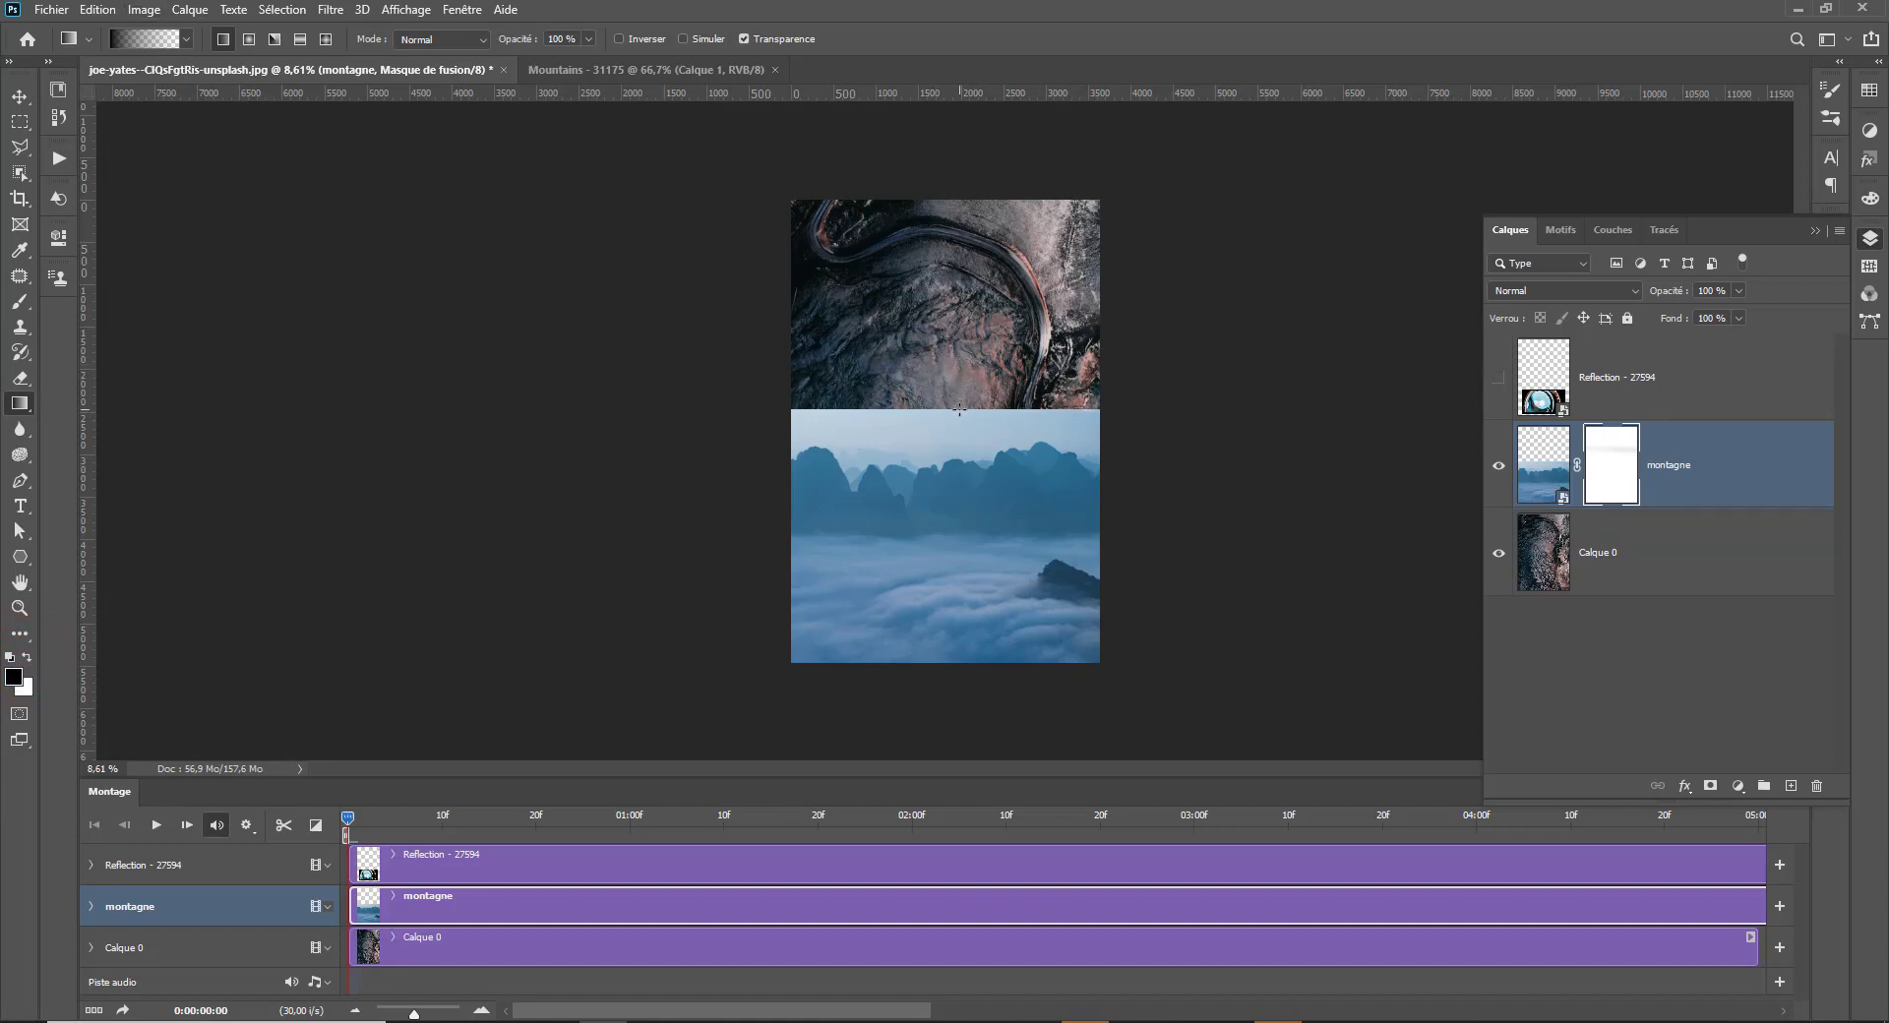
drag(959, 409, 941, 601)
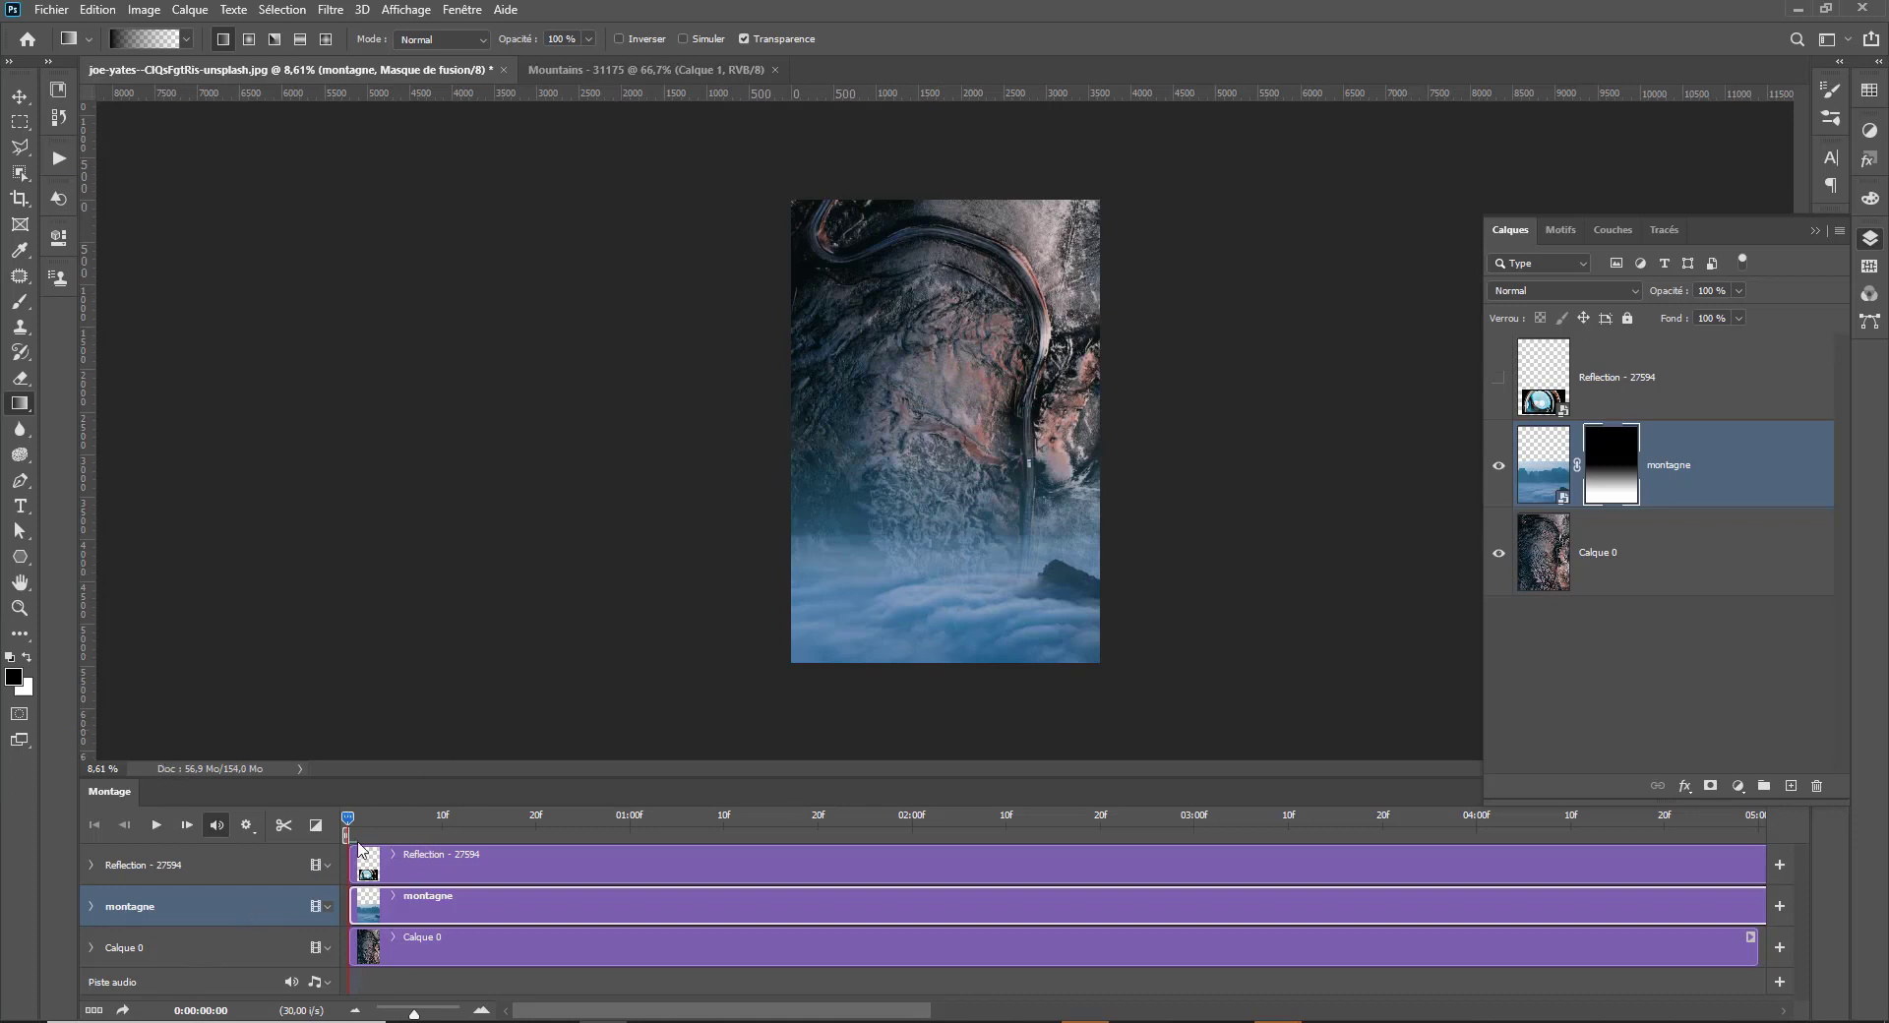
Play the animation to preview the montagne blend, and return the playhead to the start.
key(space)
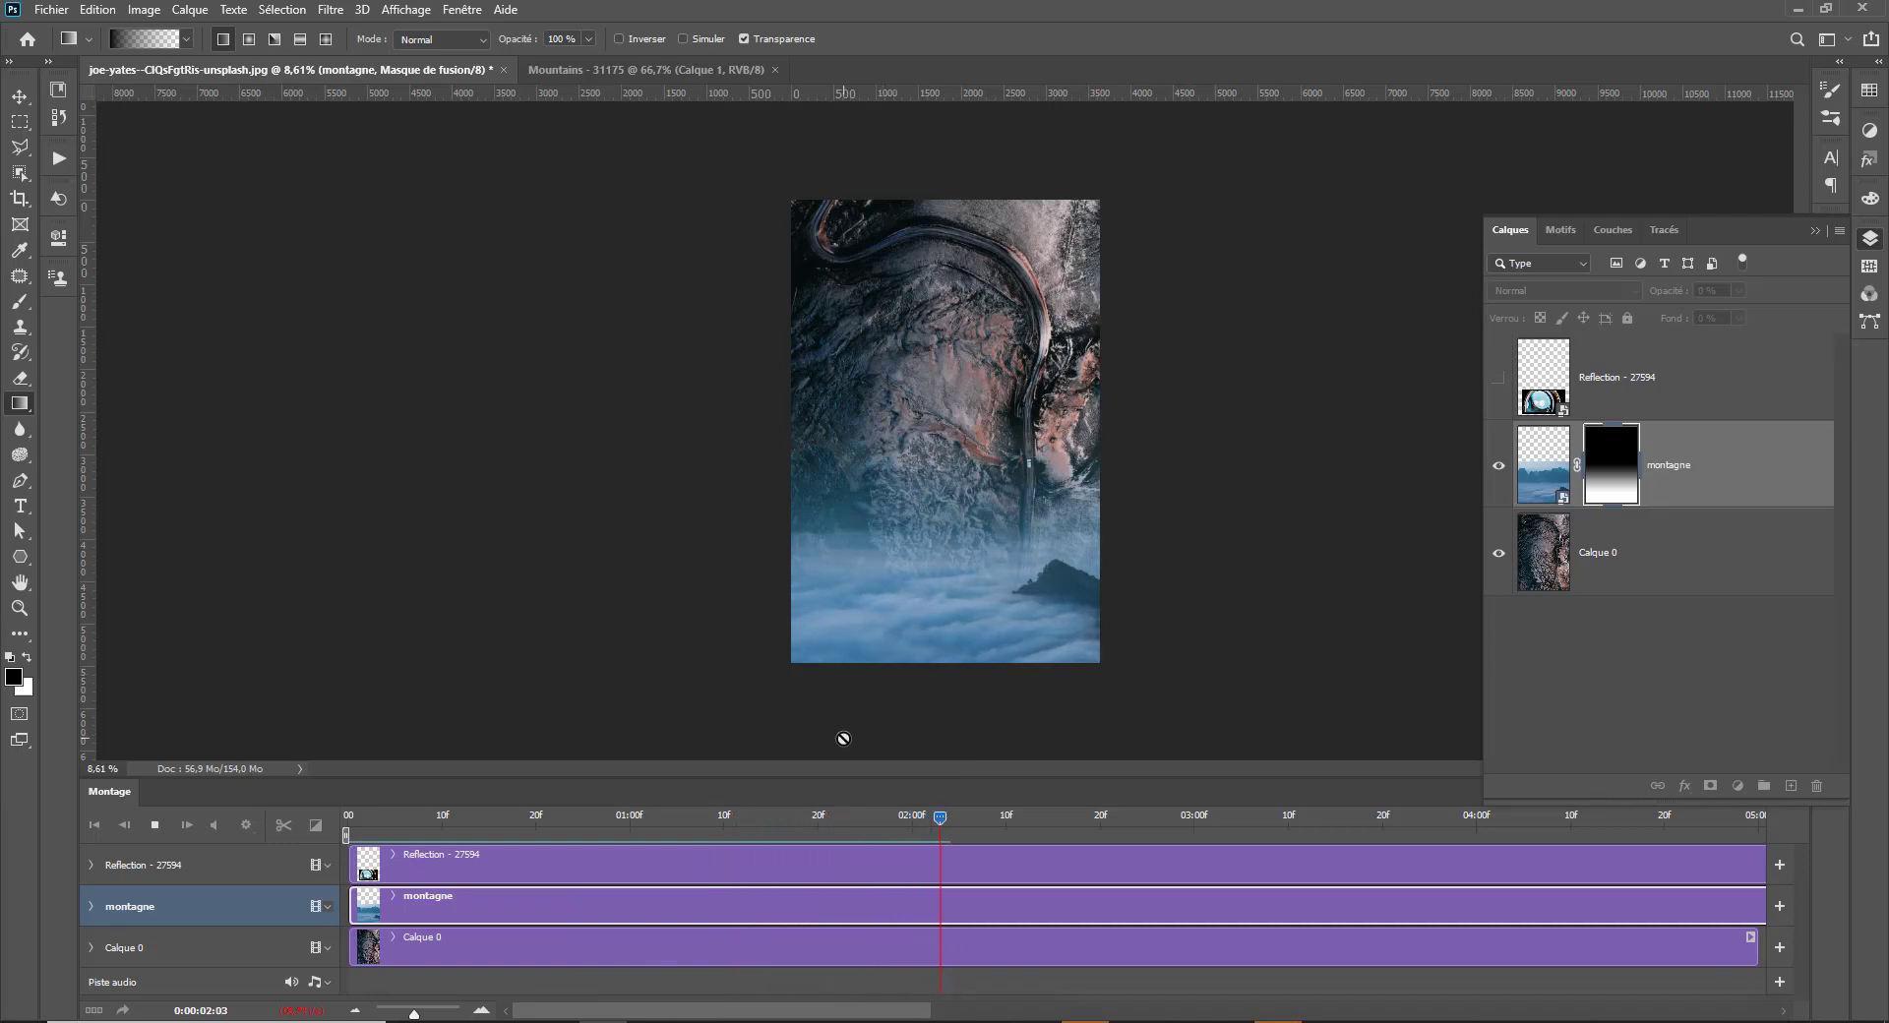
key(space)
drag(982, 819, 298, 830)
Show the Reflection - 27594 layer, move it to the top of the photo and enlarge it to the photo's full width.
click(1496, 376)
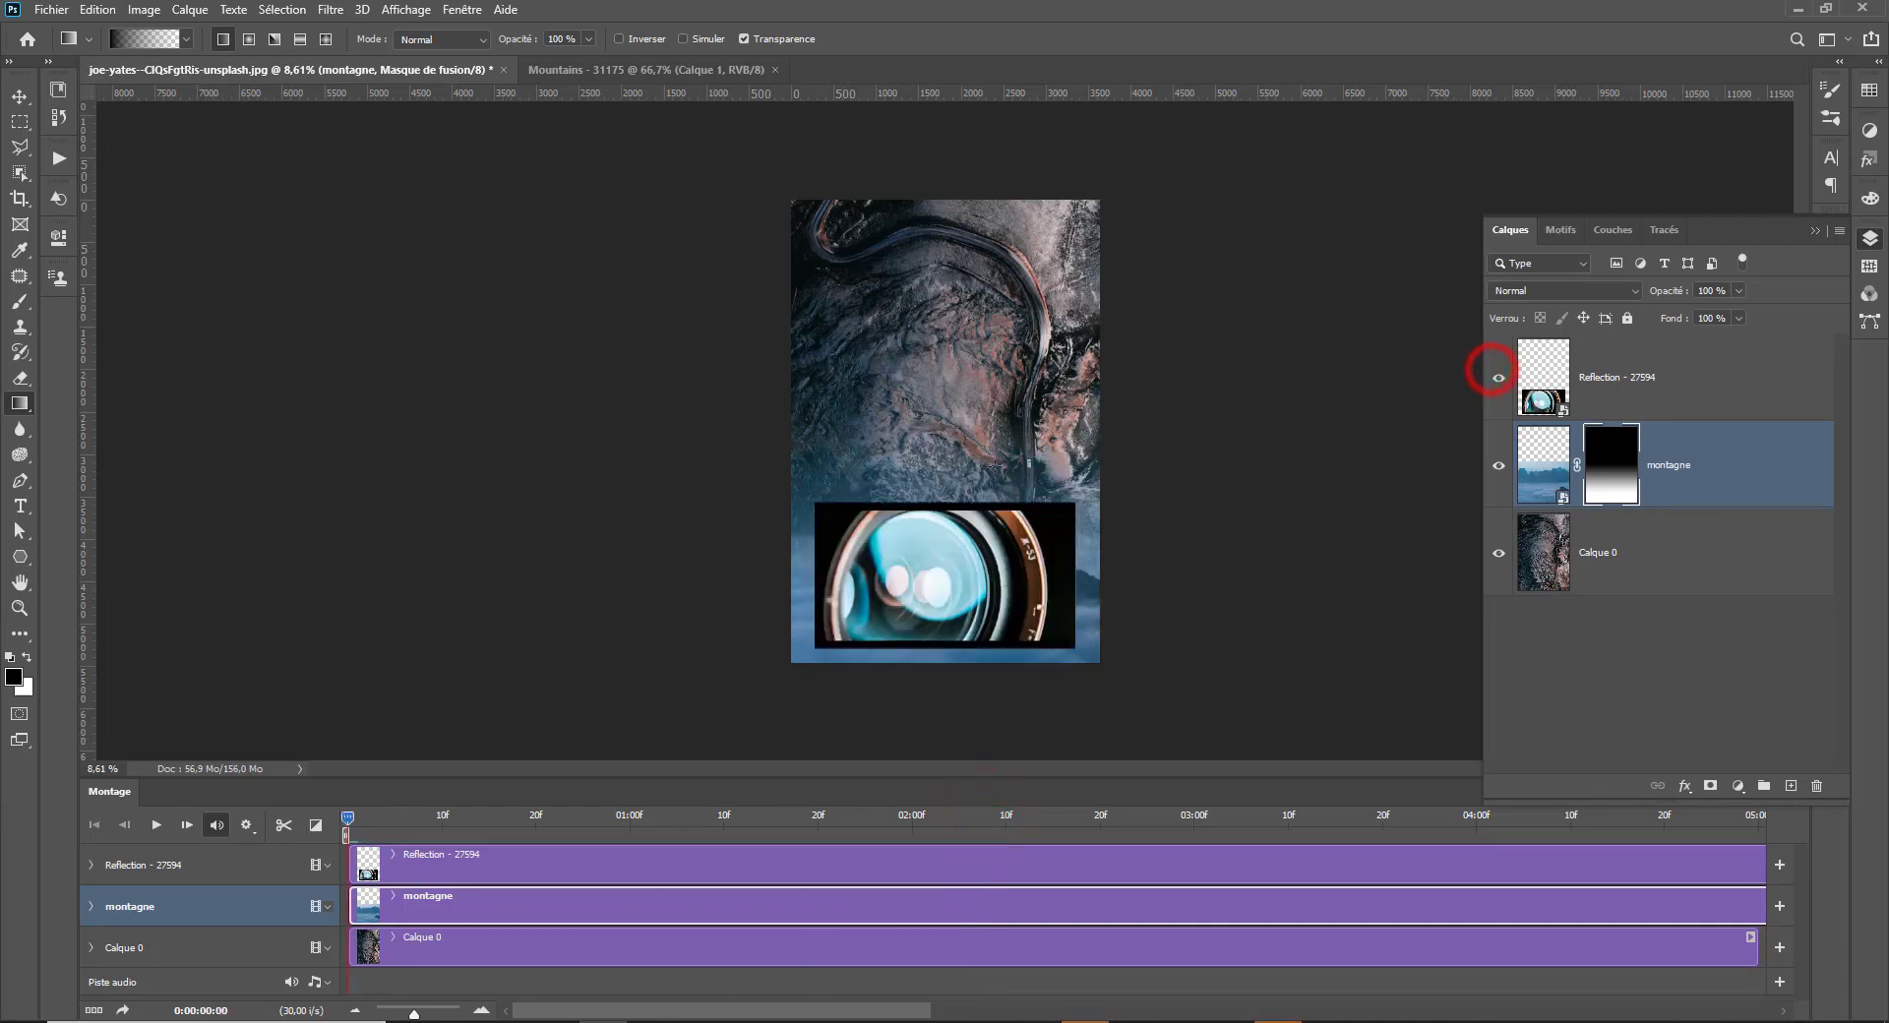
click(1564, 386)
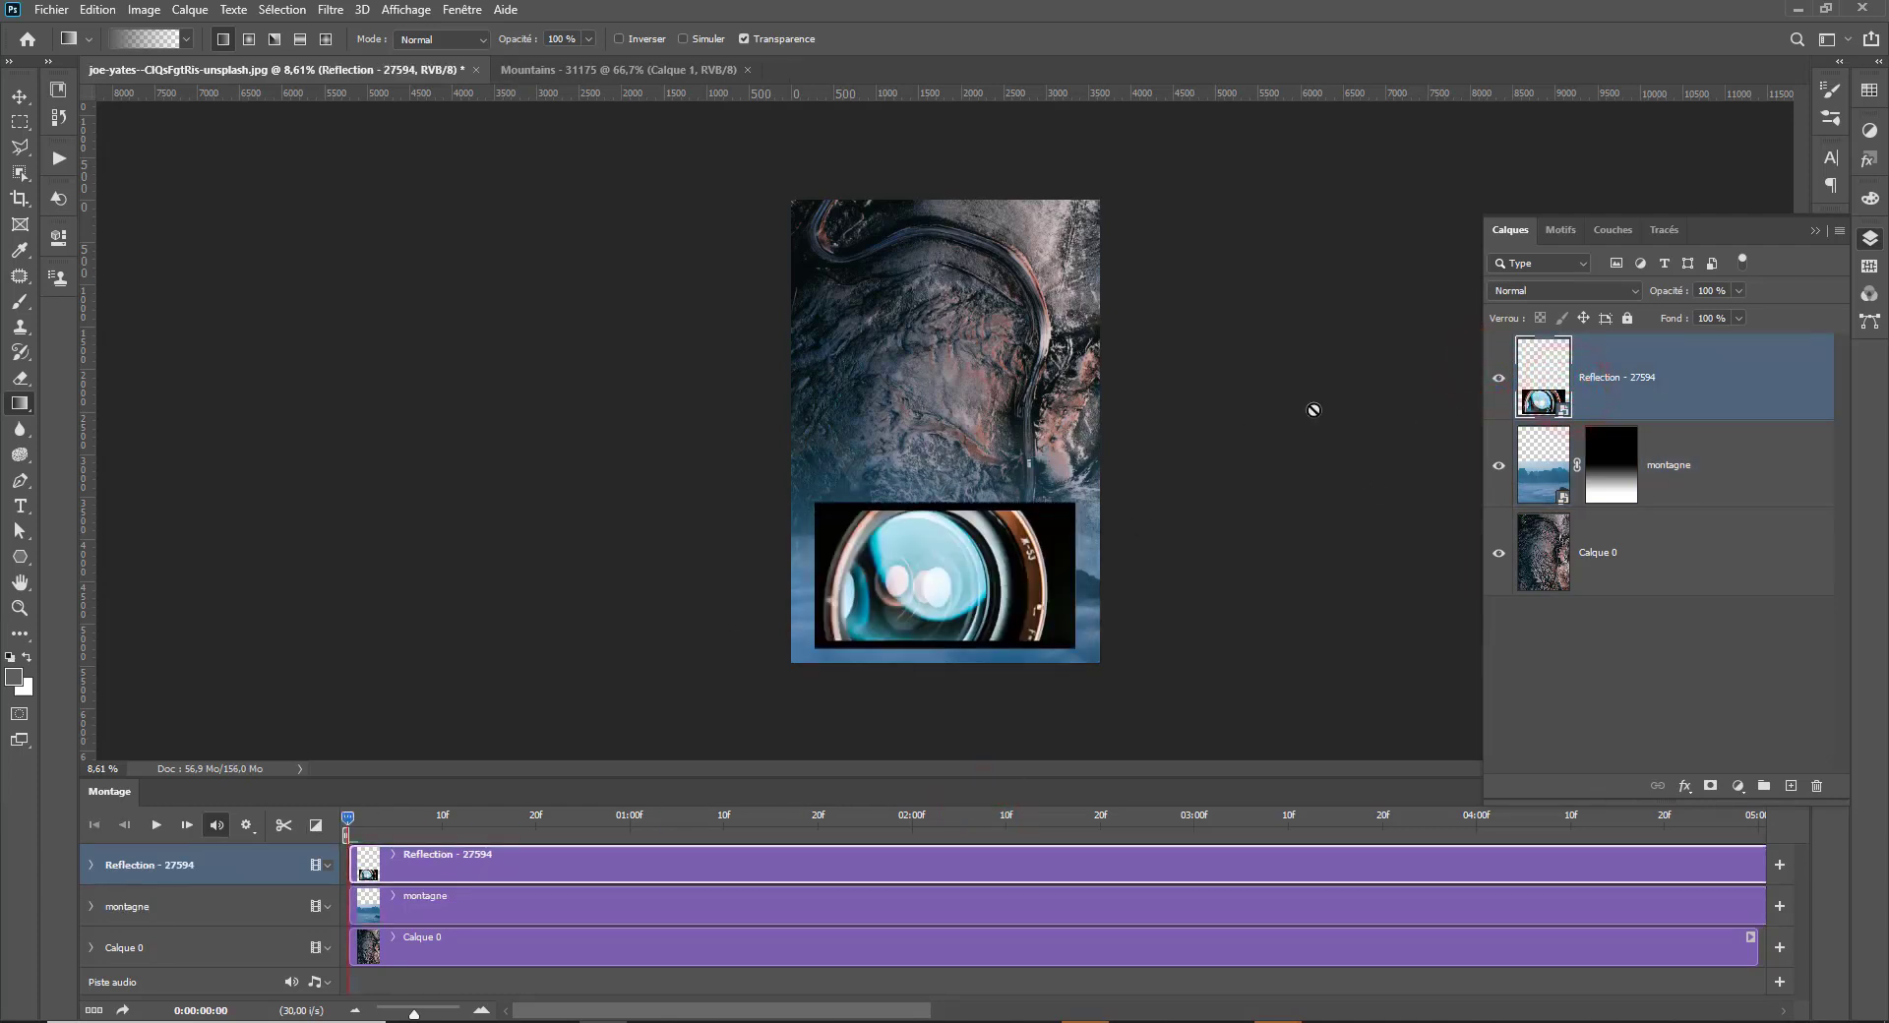
click(19, 95)
drag(986, 568, 973, 276)
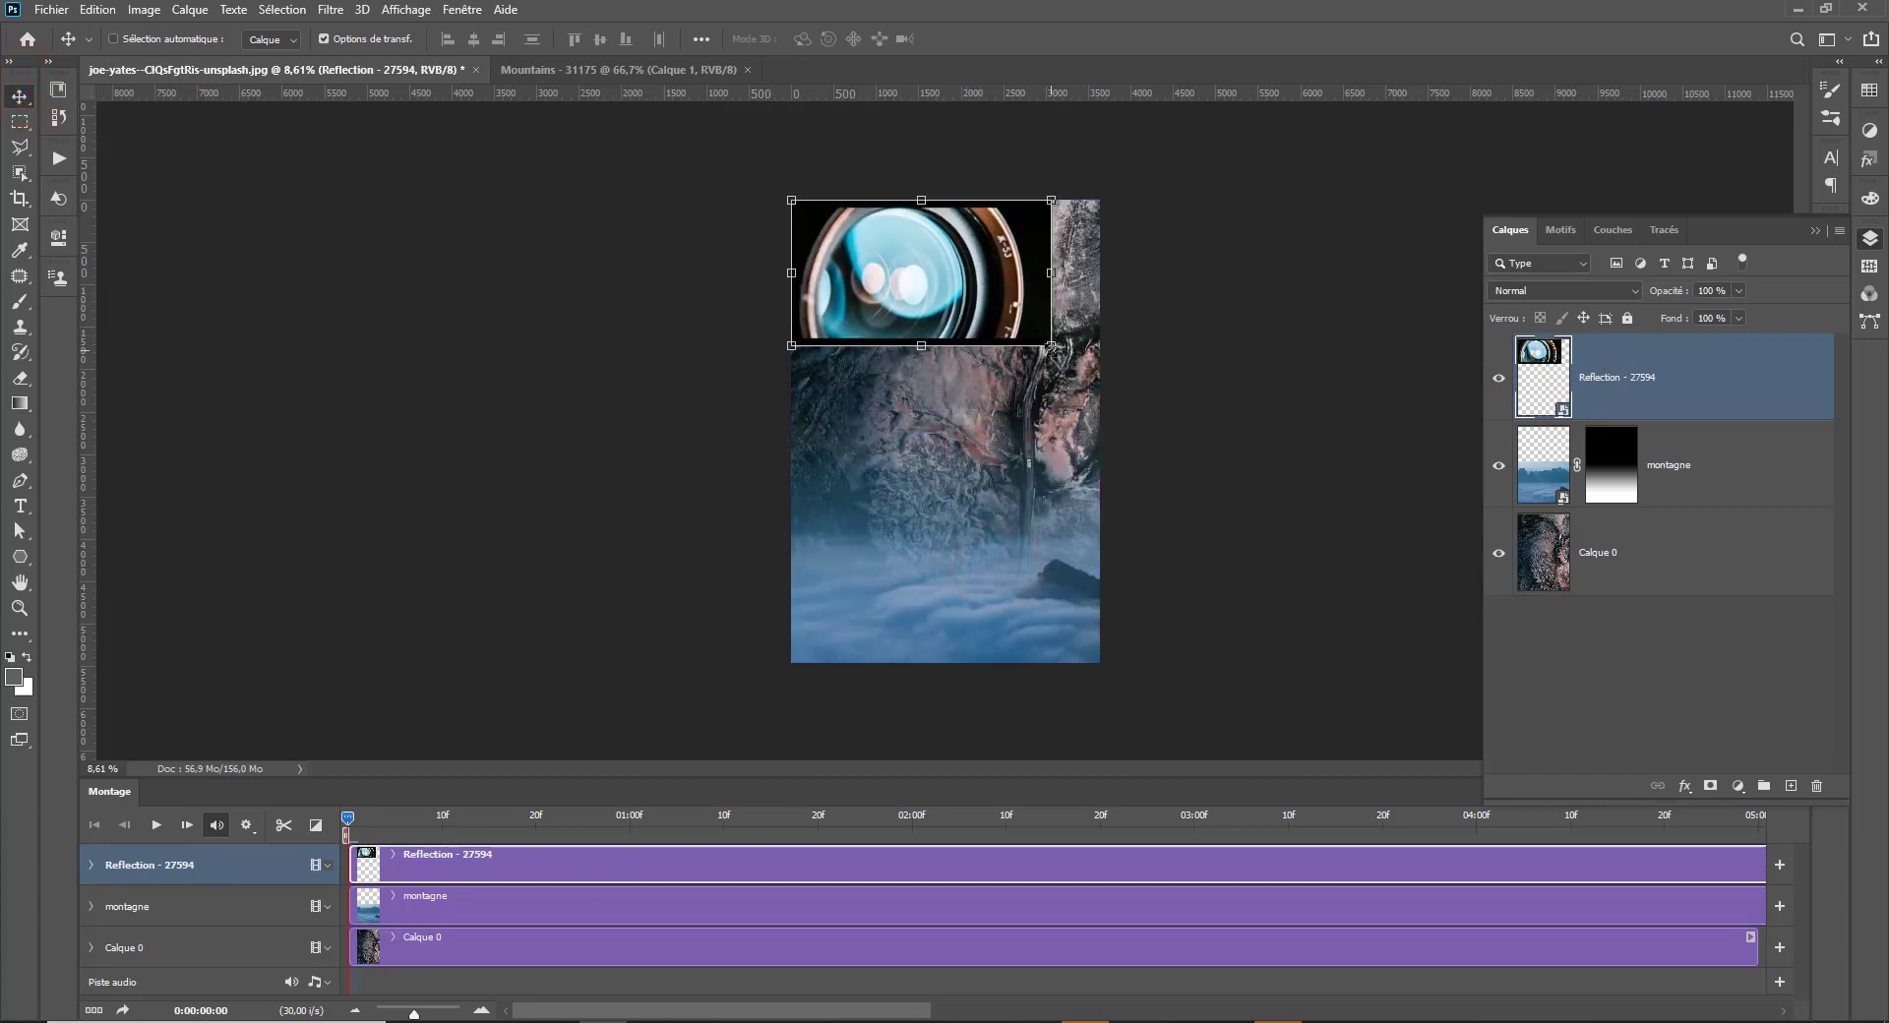
drag(1052, 346, 1099, 375)
mouse_move(1032, 314)
mouse_down()
mouse_move(986, 335)
mouse_move(996, 308)
mouse_move(963, 316)
mouse_move(1039, 316)
mouse_up()
key(Return)
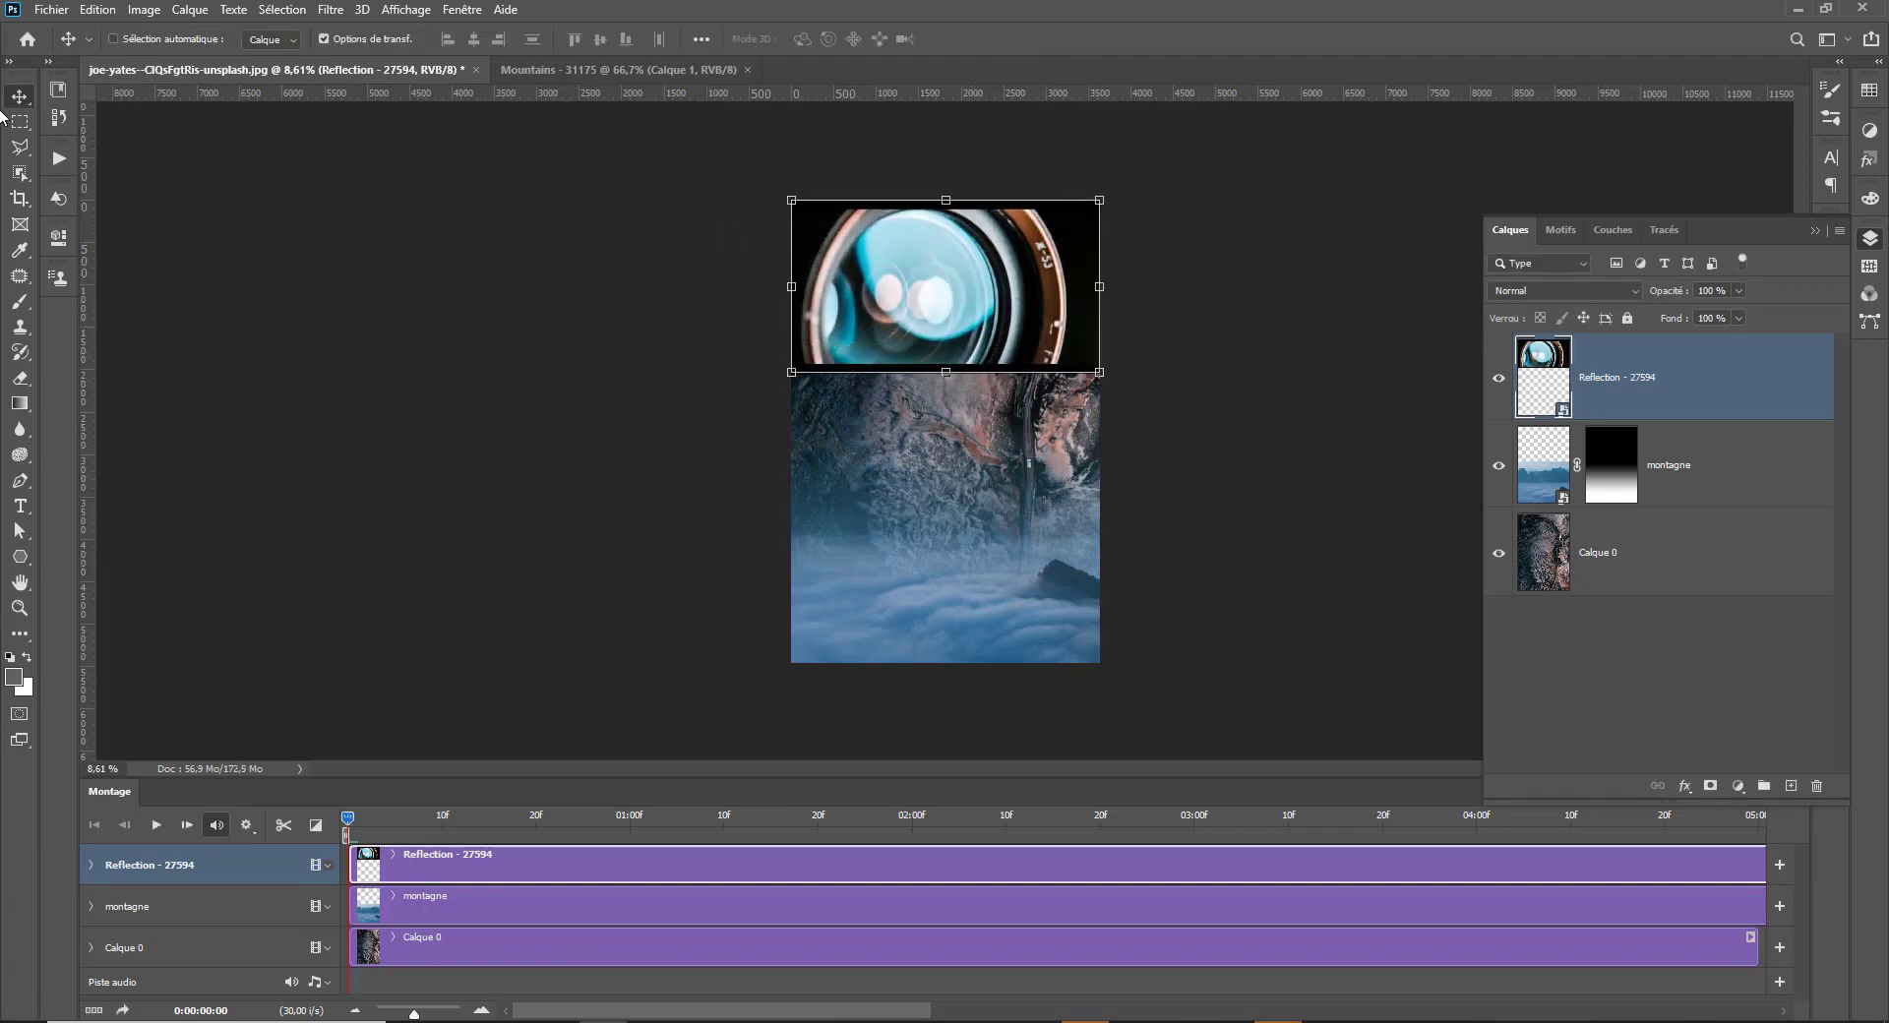
Examine the lengths of the three timeline clips and the frames beyond the end of the Calque 0 clip.
click(91, 868)
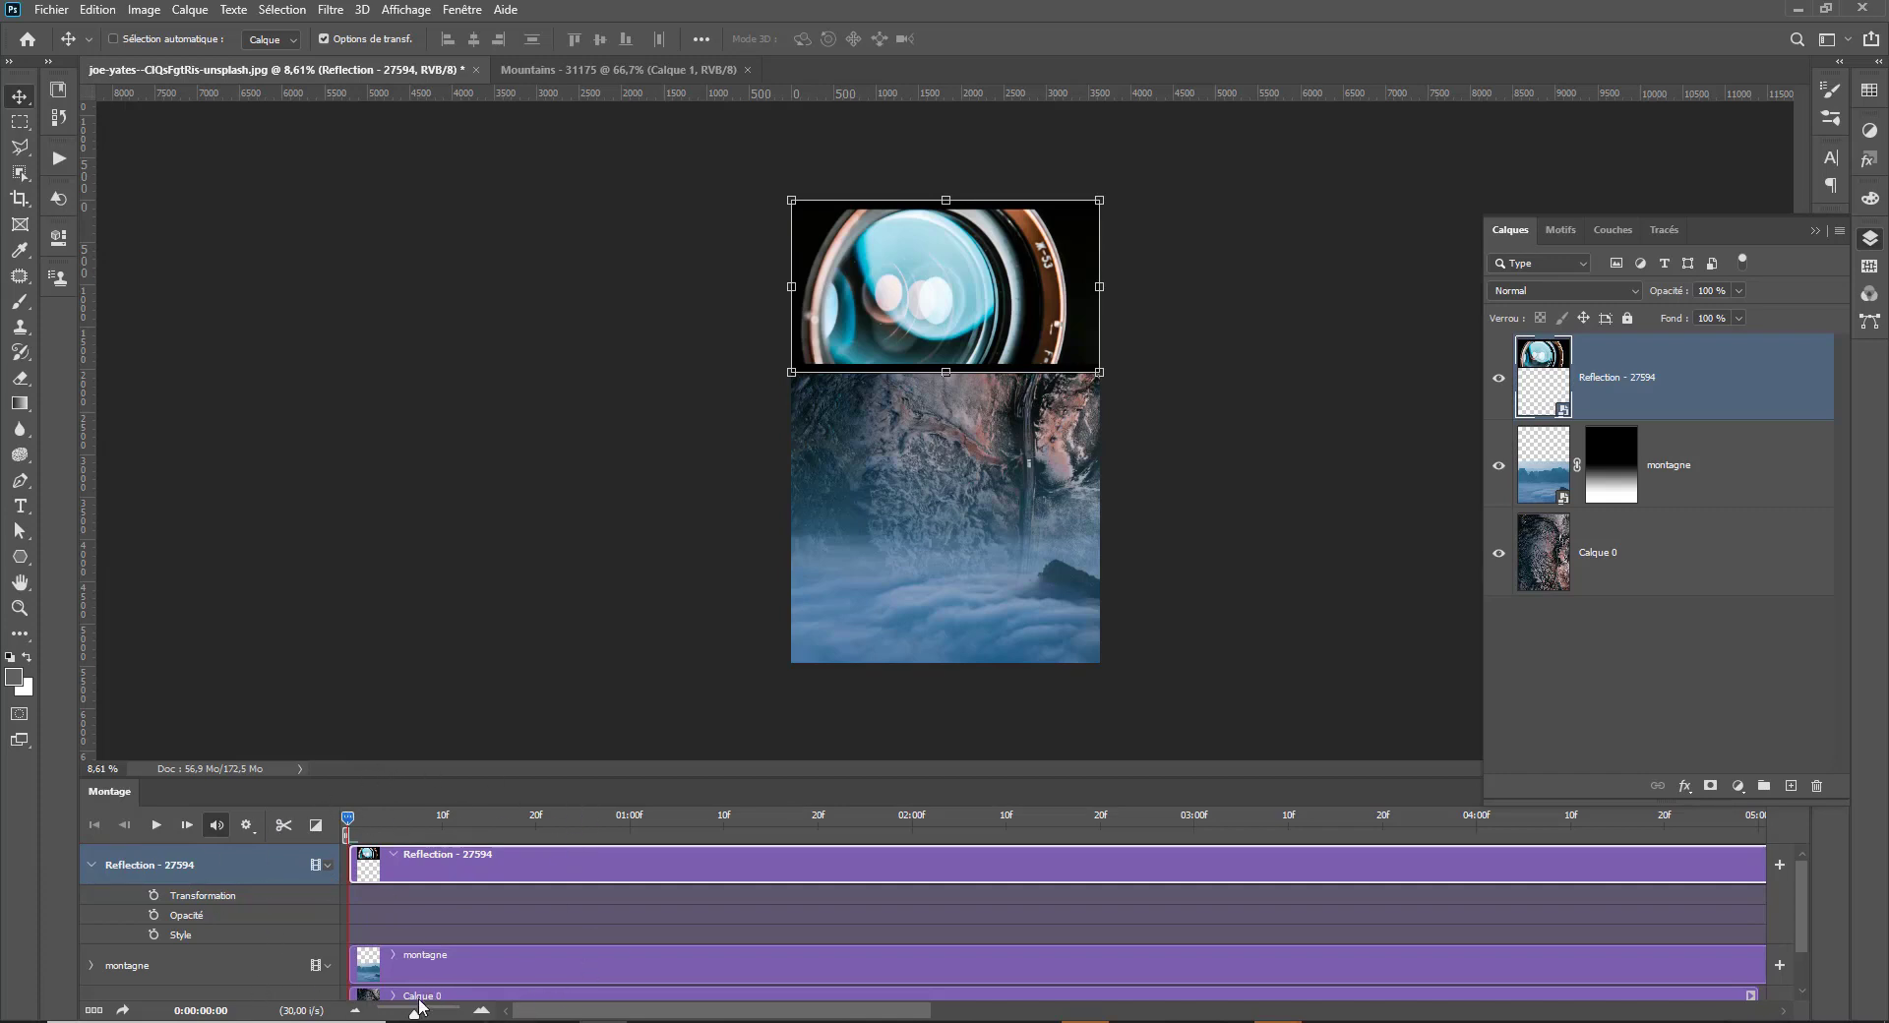
mouse_move(413, 1013)
mouse_down()
mouse_move(384, 1010)
mouse_move(401, 1006)
mouse_up()
scroll(631, 929, down, 1)
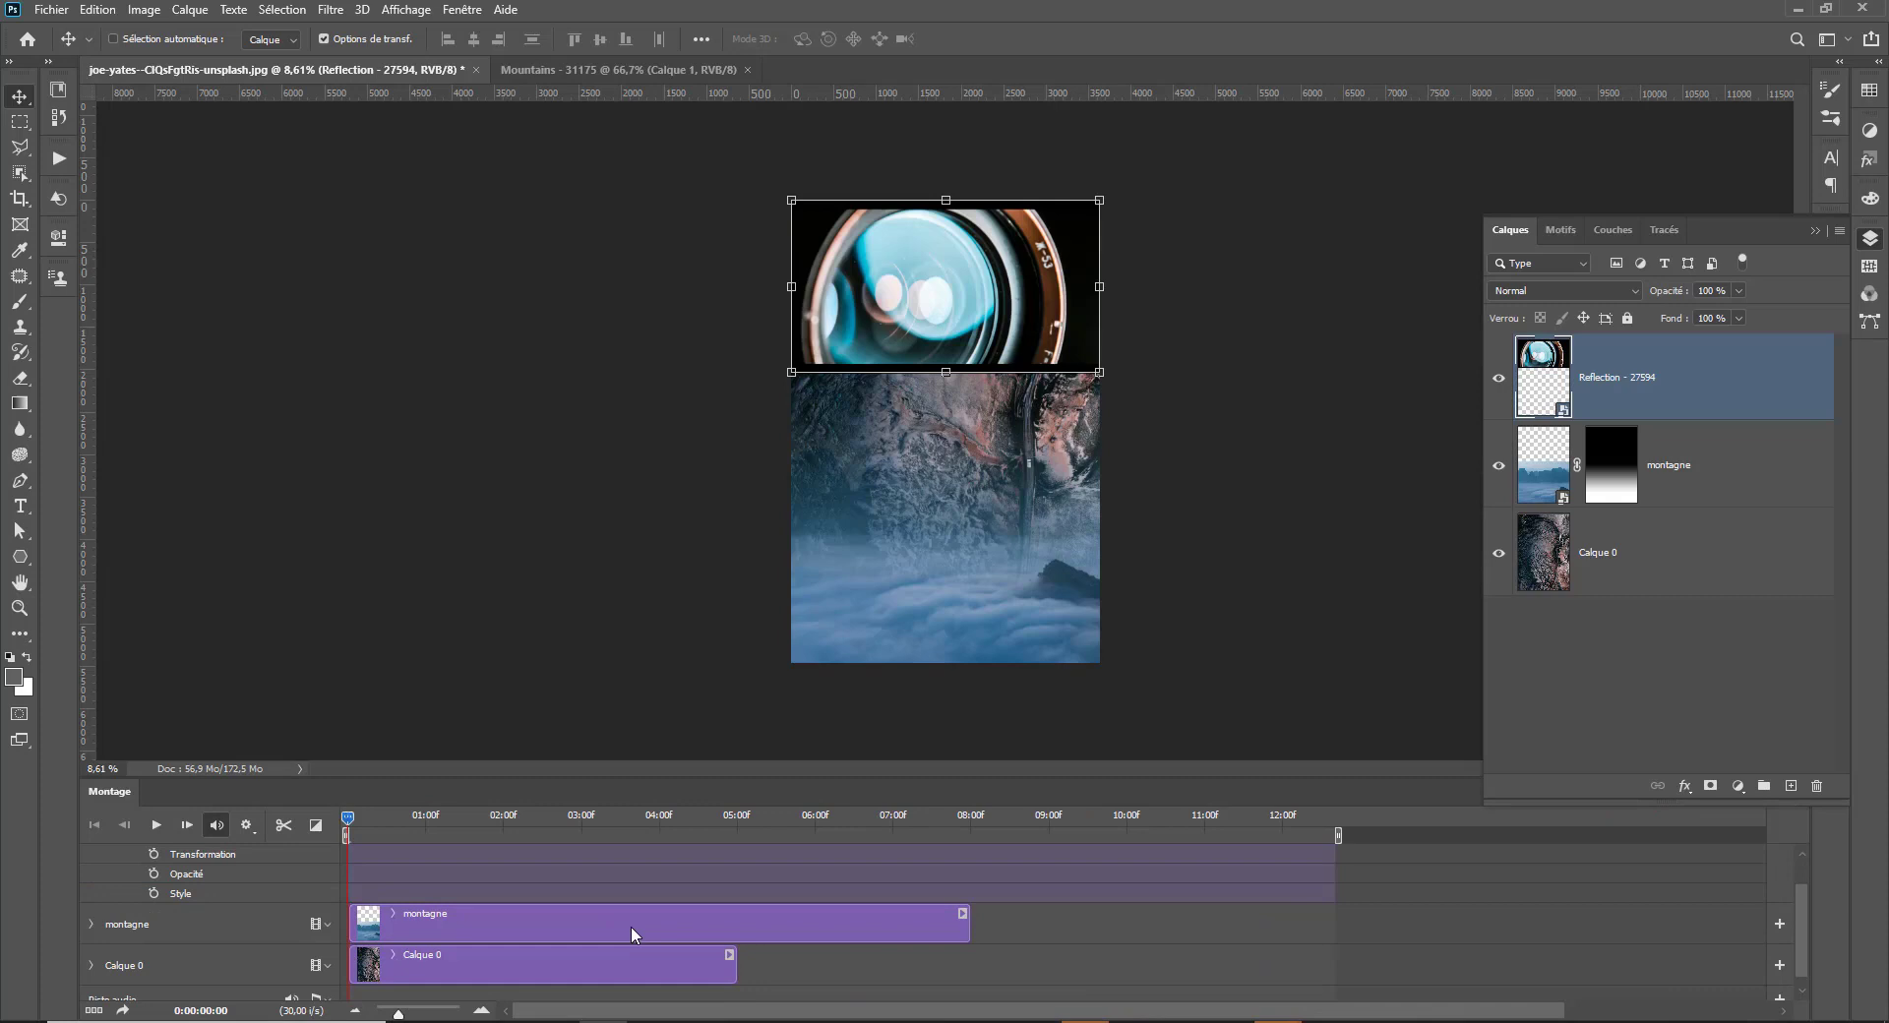
click(423, 966)
click(535, 907)
scroll(628, 915, up, 1)
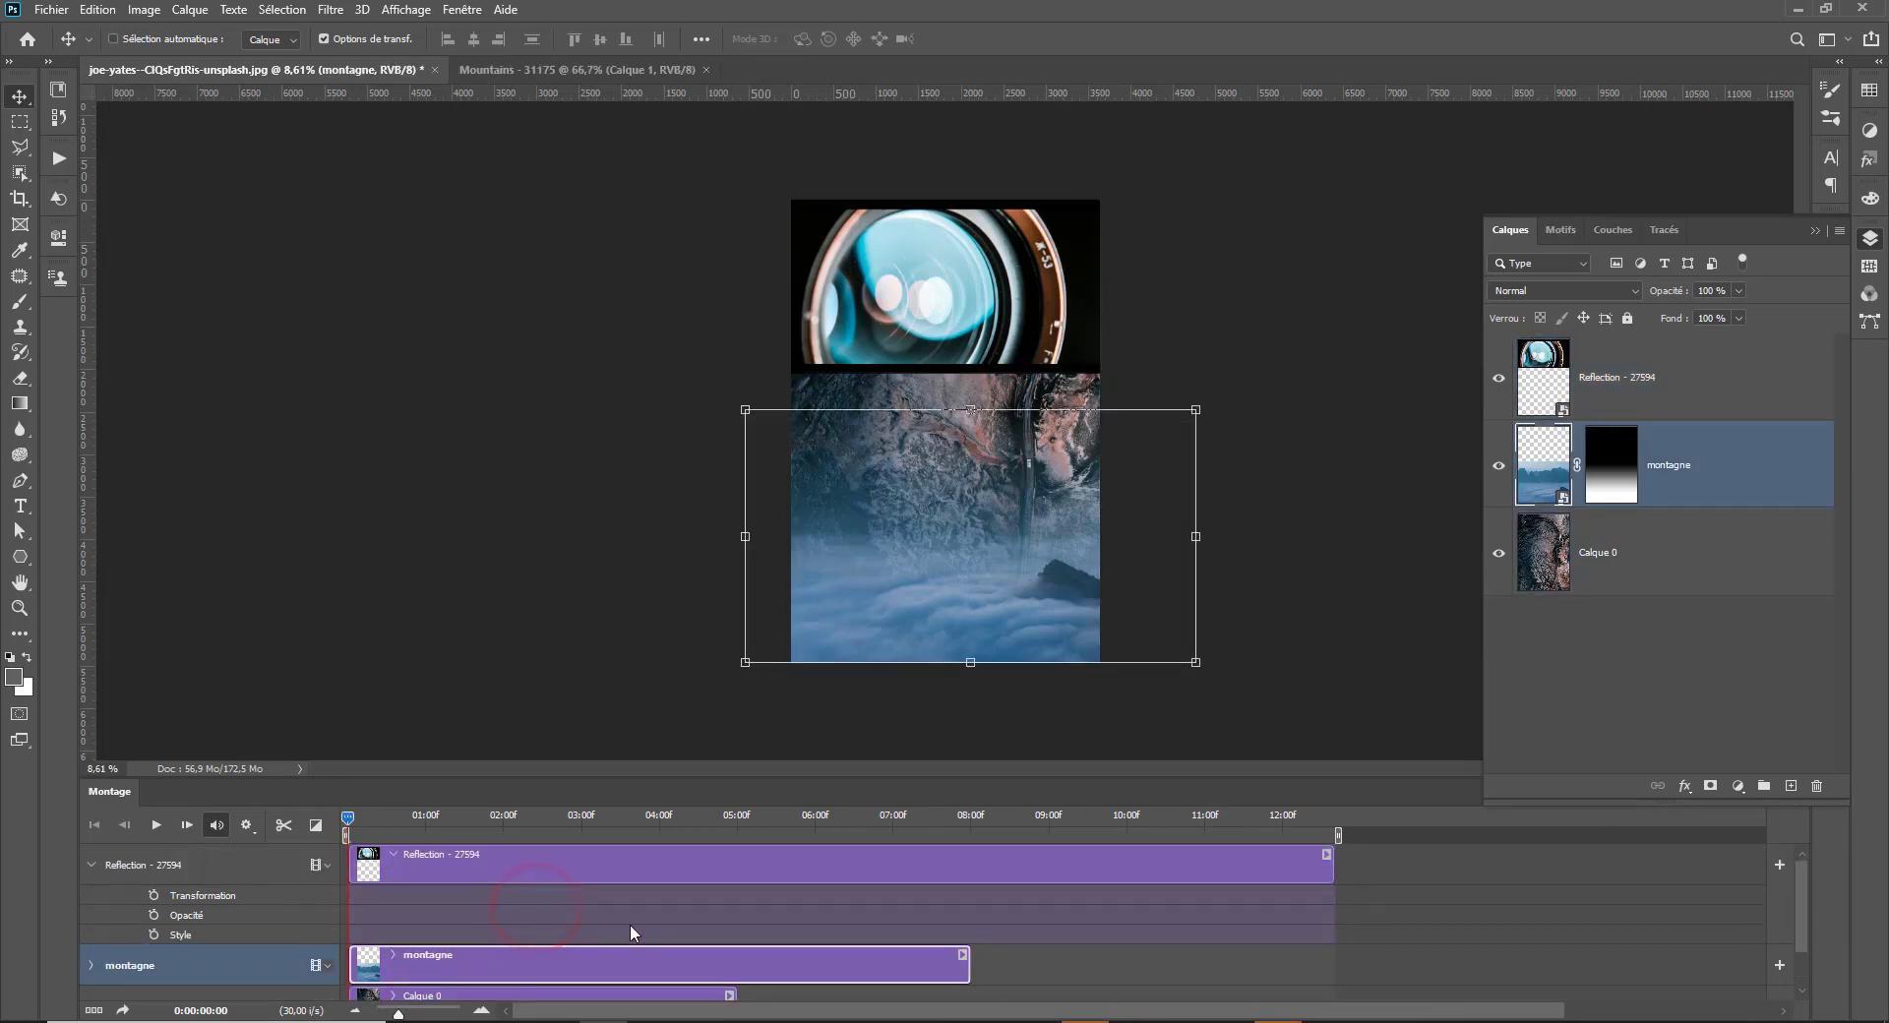
scroll(630, 914, down, 1)
scroll(636, 911, up, 1)
scroll(649, 885, down, 1)
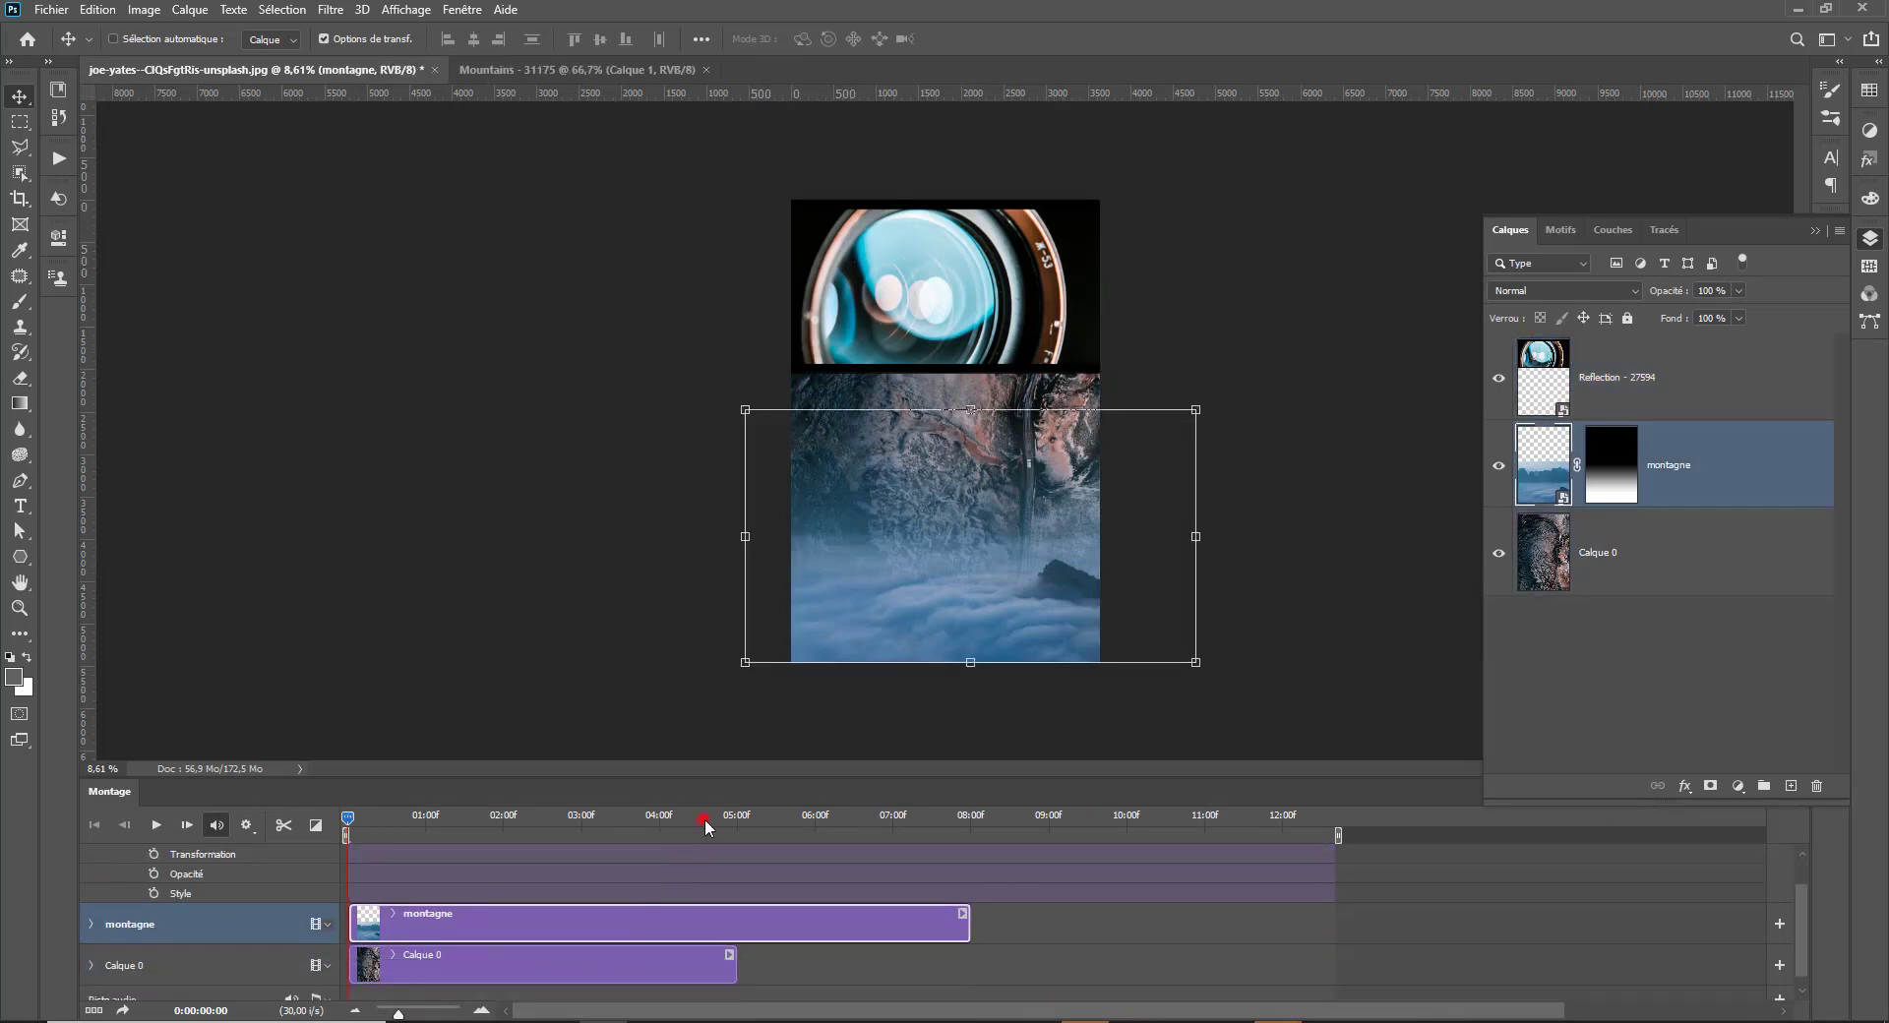
drag(705, 821, 778, 823)
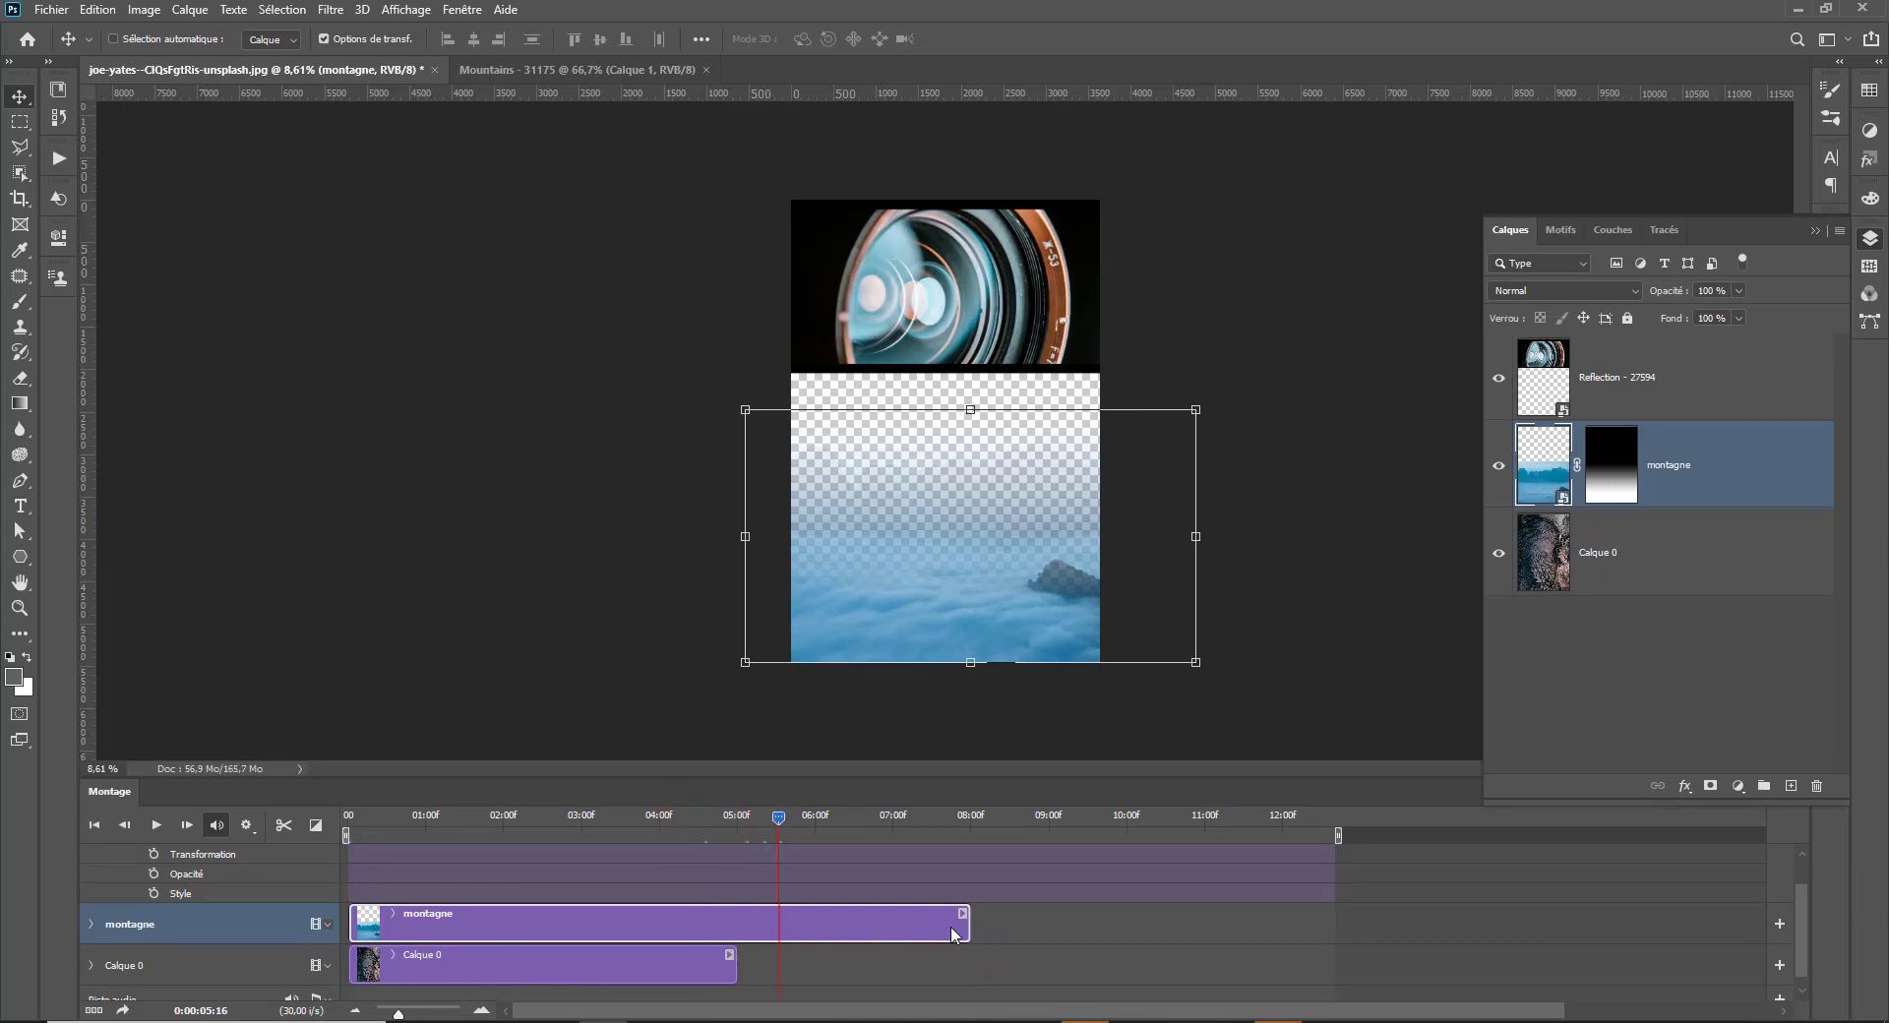
Extend the Calque 0 clip and trim the Reflection - 27594 clip so both end with the montagne clip at 08:00f.
click(733, 969)
drag(733, 969, 969, 969)
scroll(816, 948, up, 1)
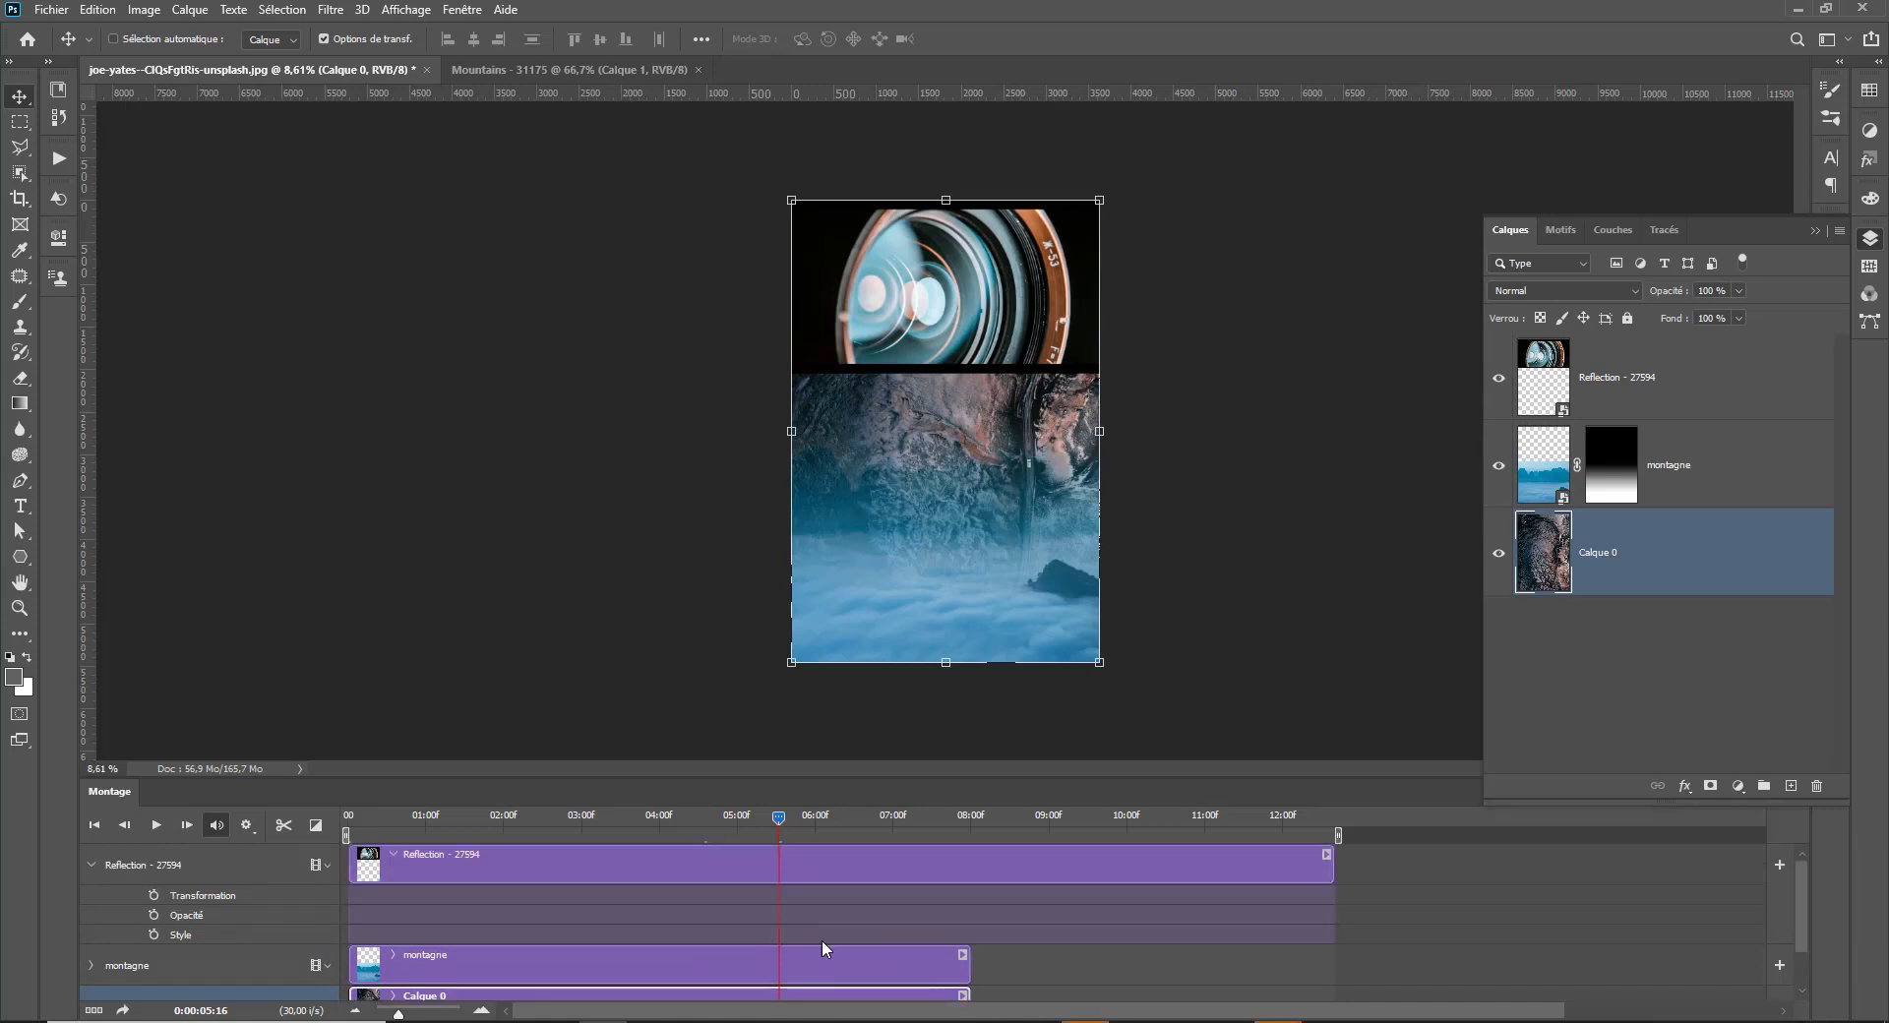
drag(1336, 868, 974, 884)
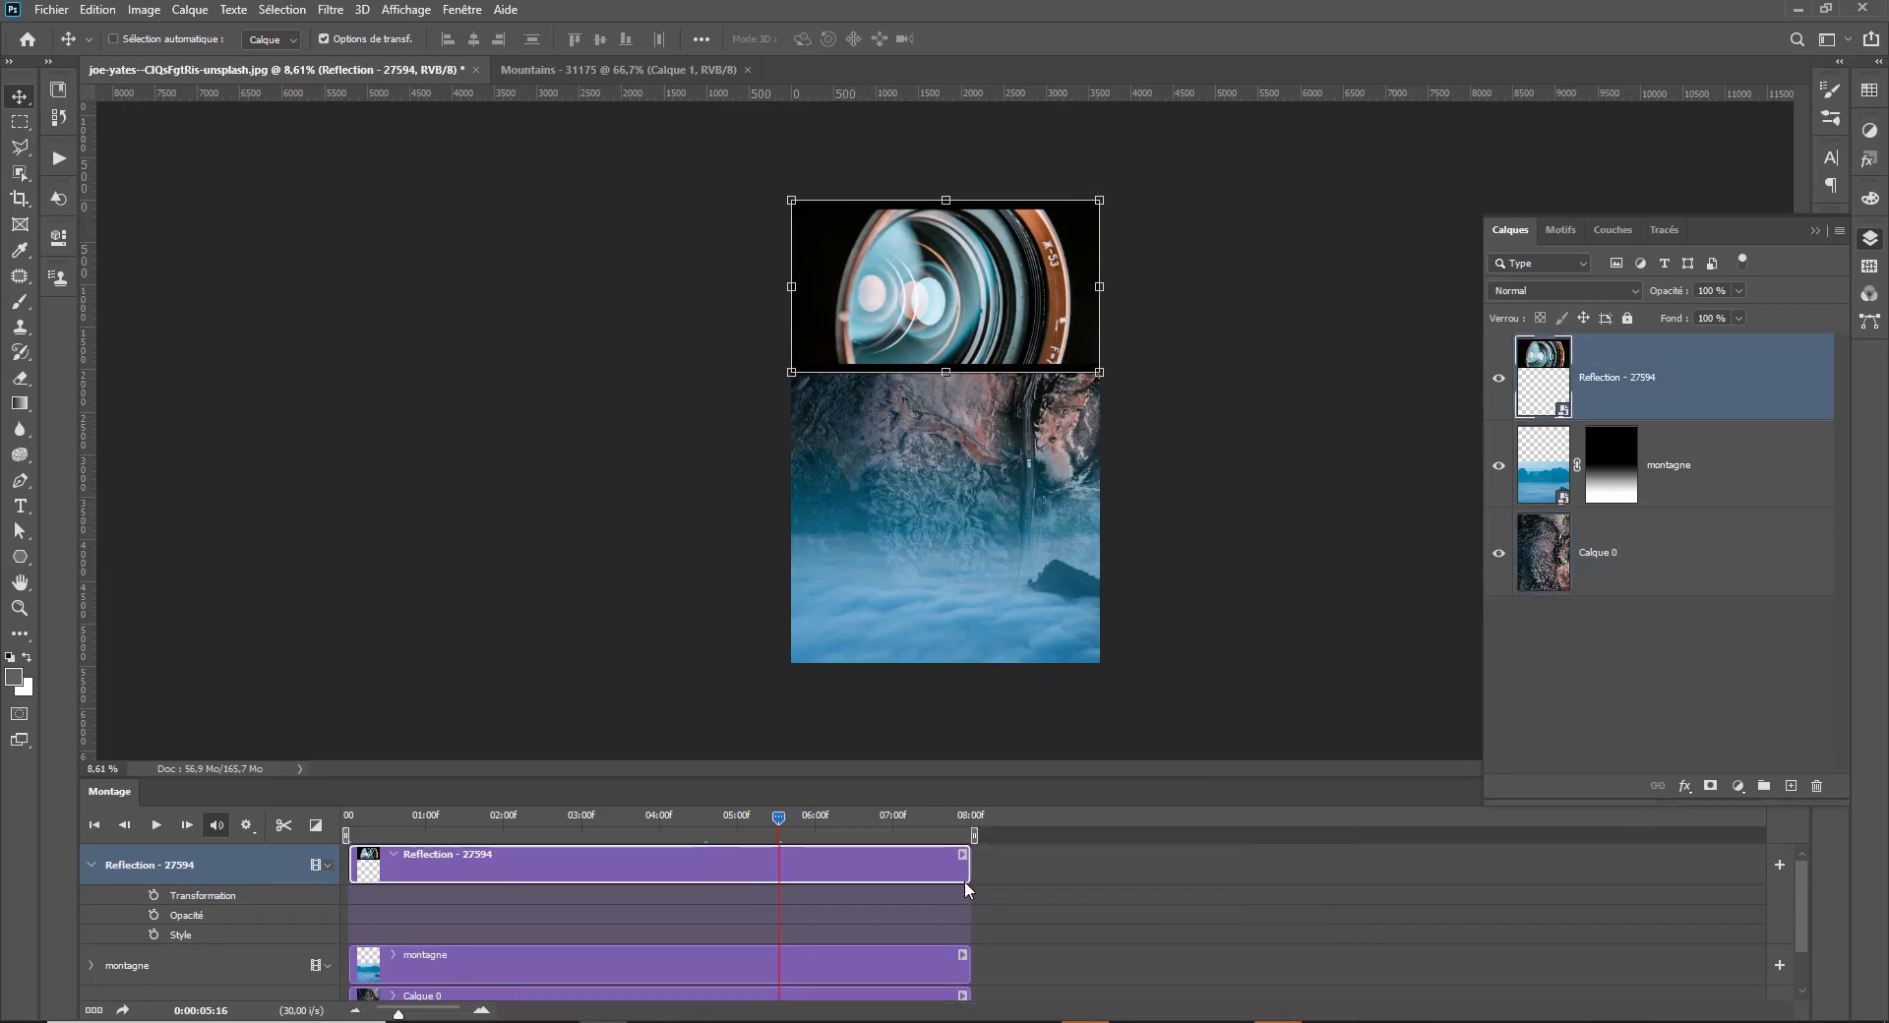
scroll(965, 888, down, 1)
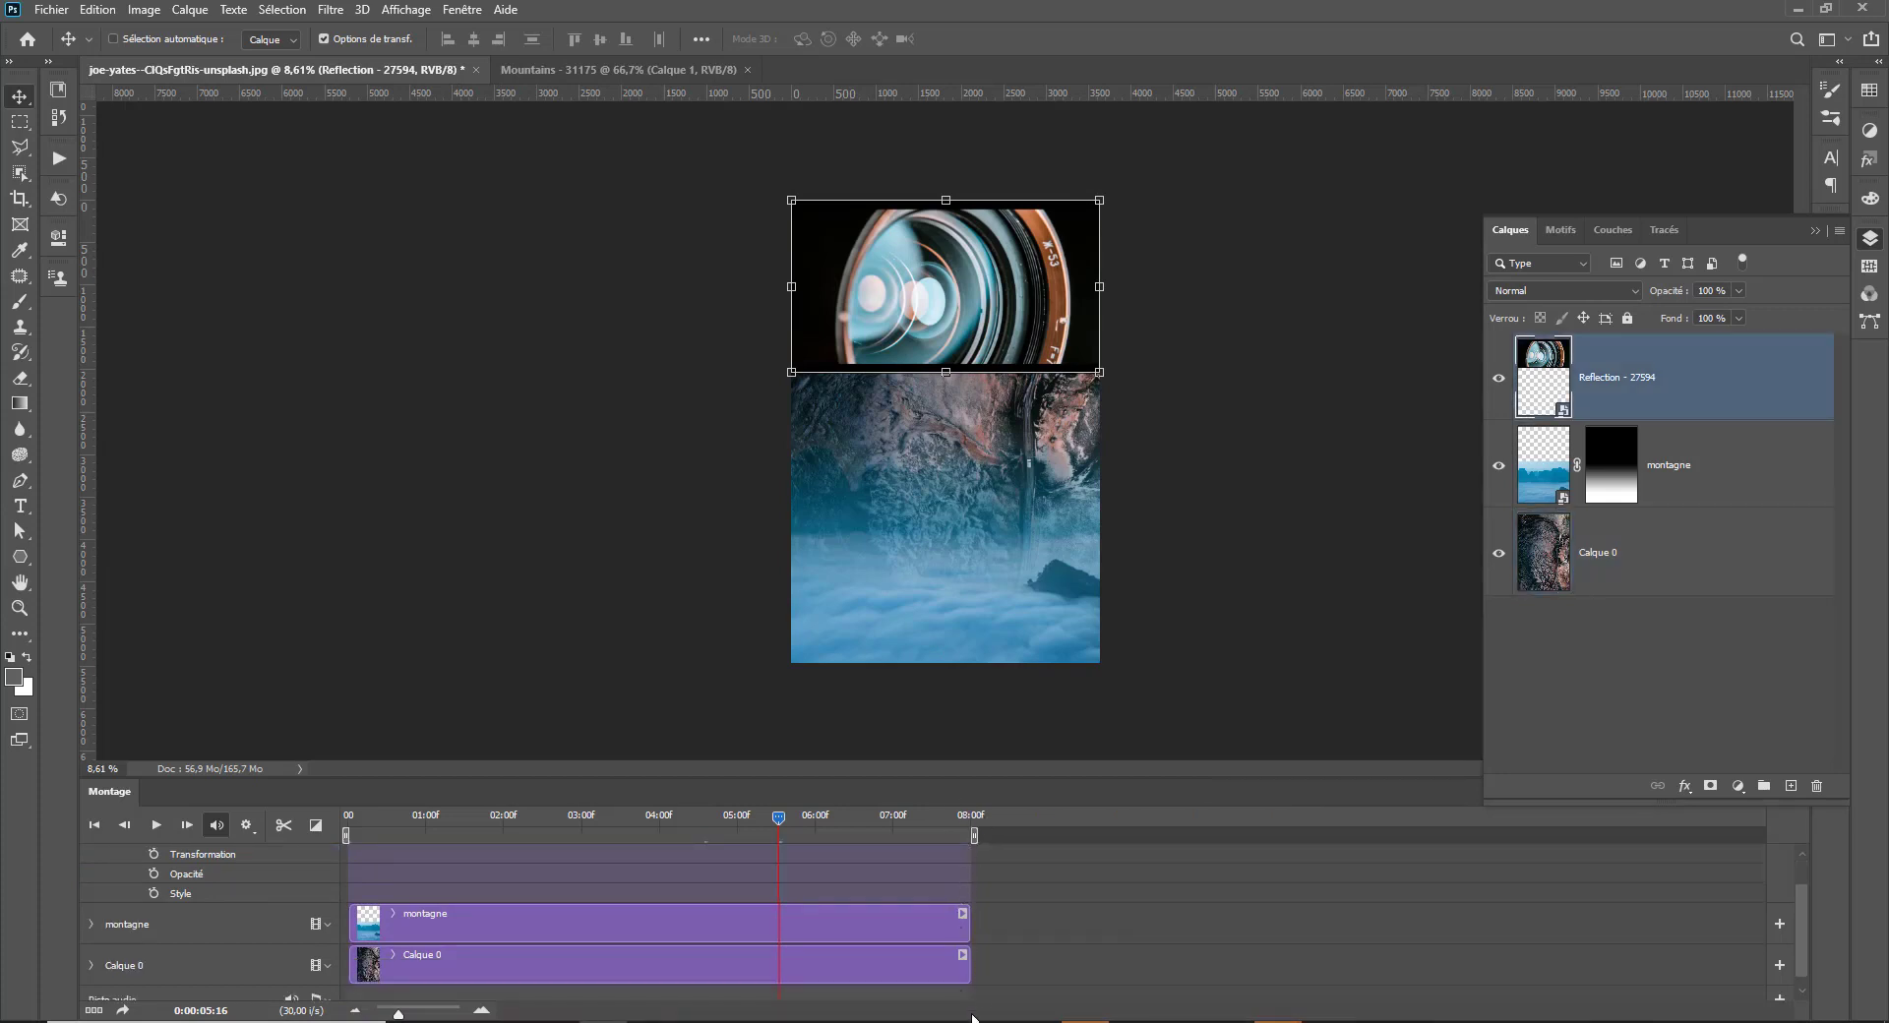
scroll(481, 851, up, 1)
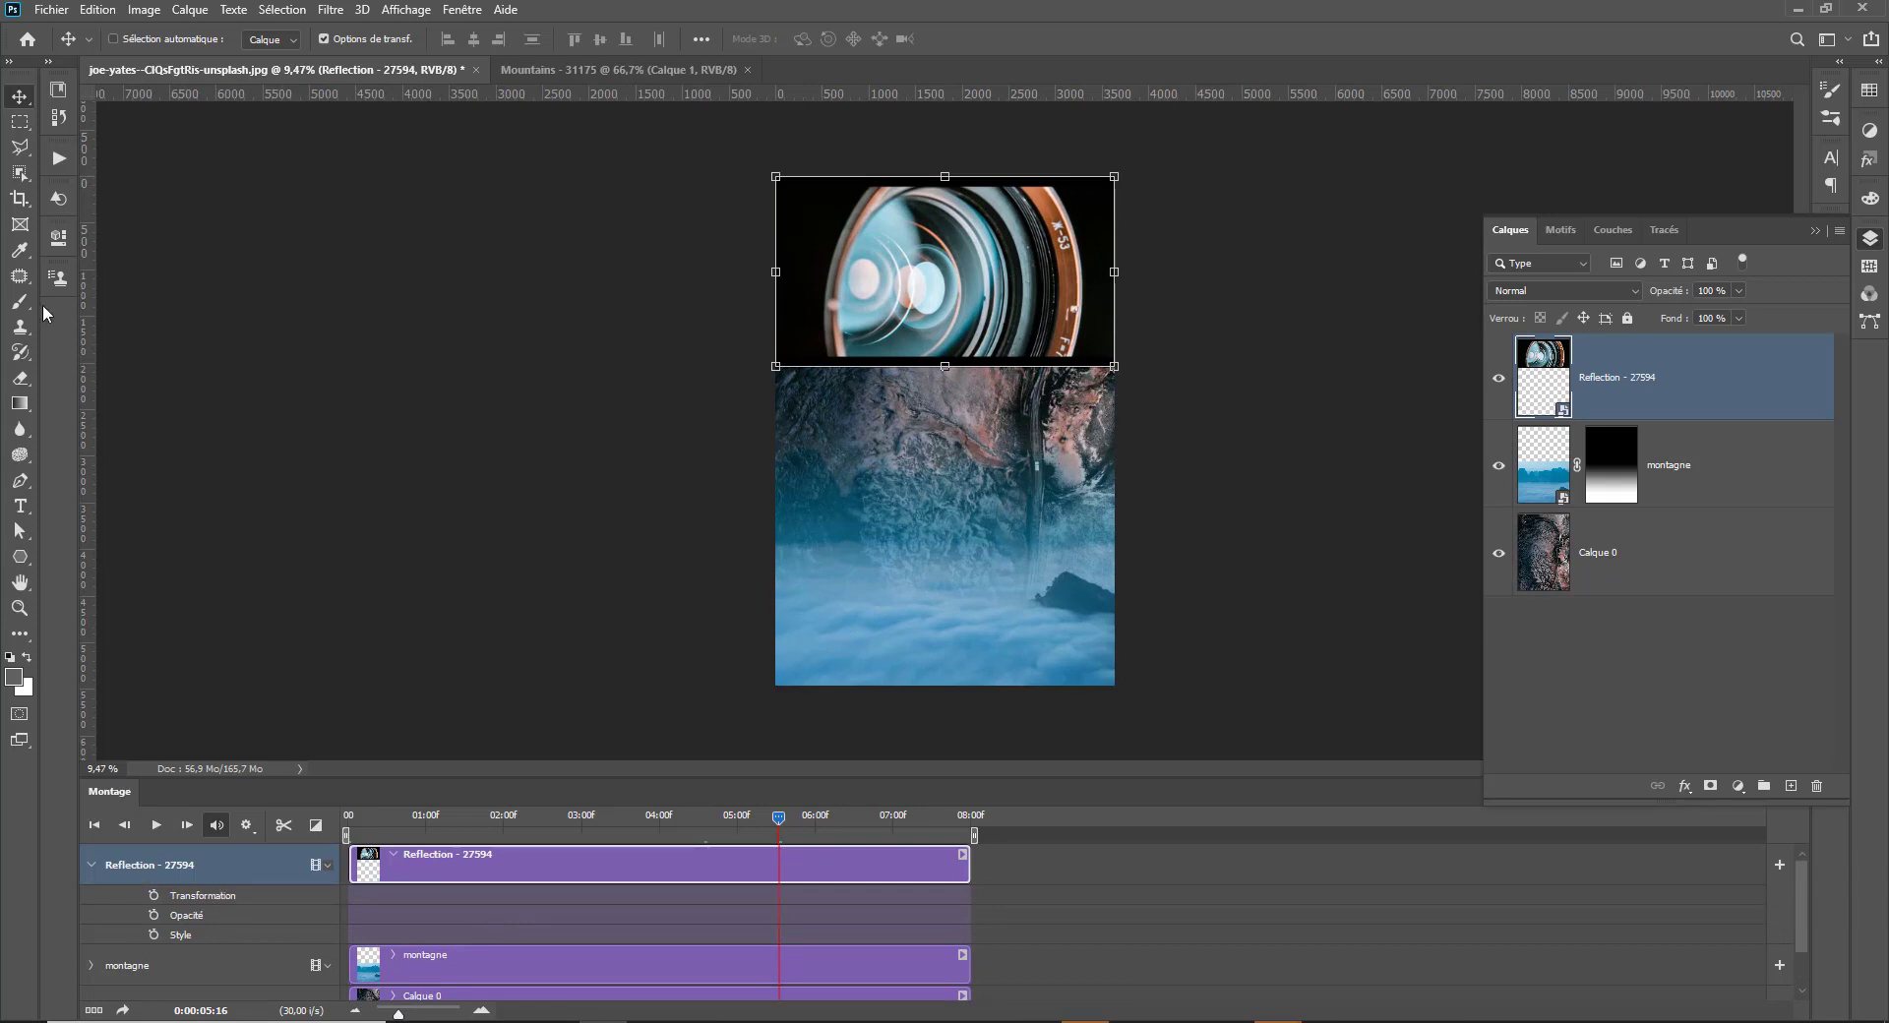
Draw a circular selection with the Elliptical Marquee tool and position it over the camera lens in the Reflection video.
click(20, 121)
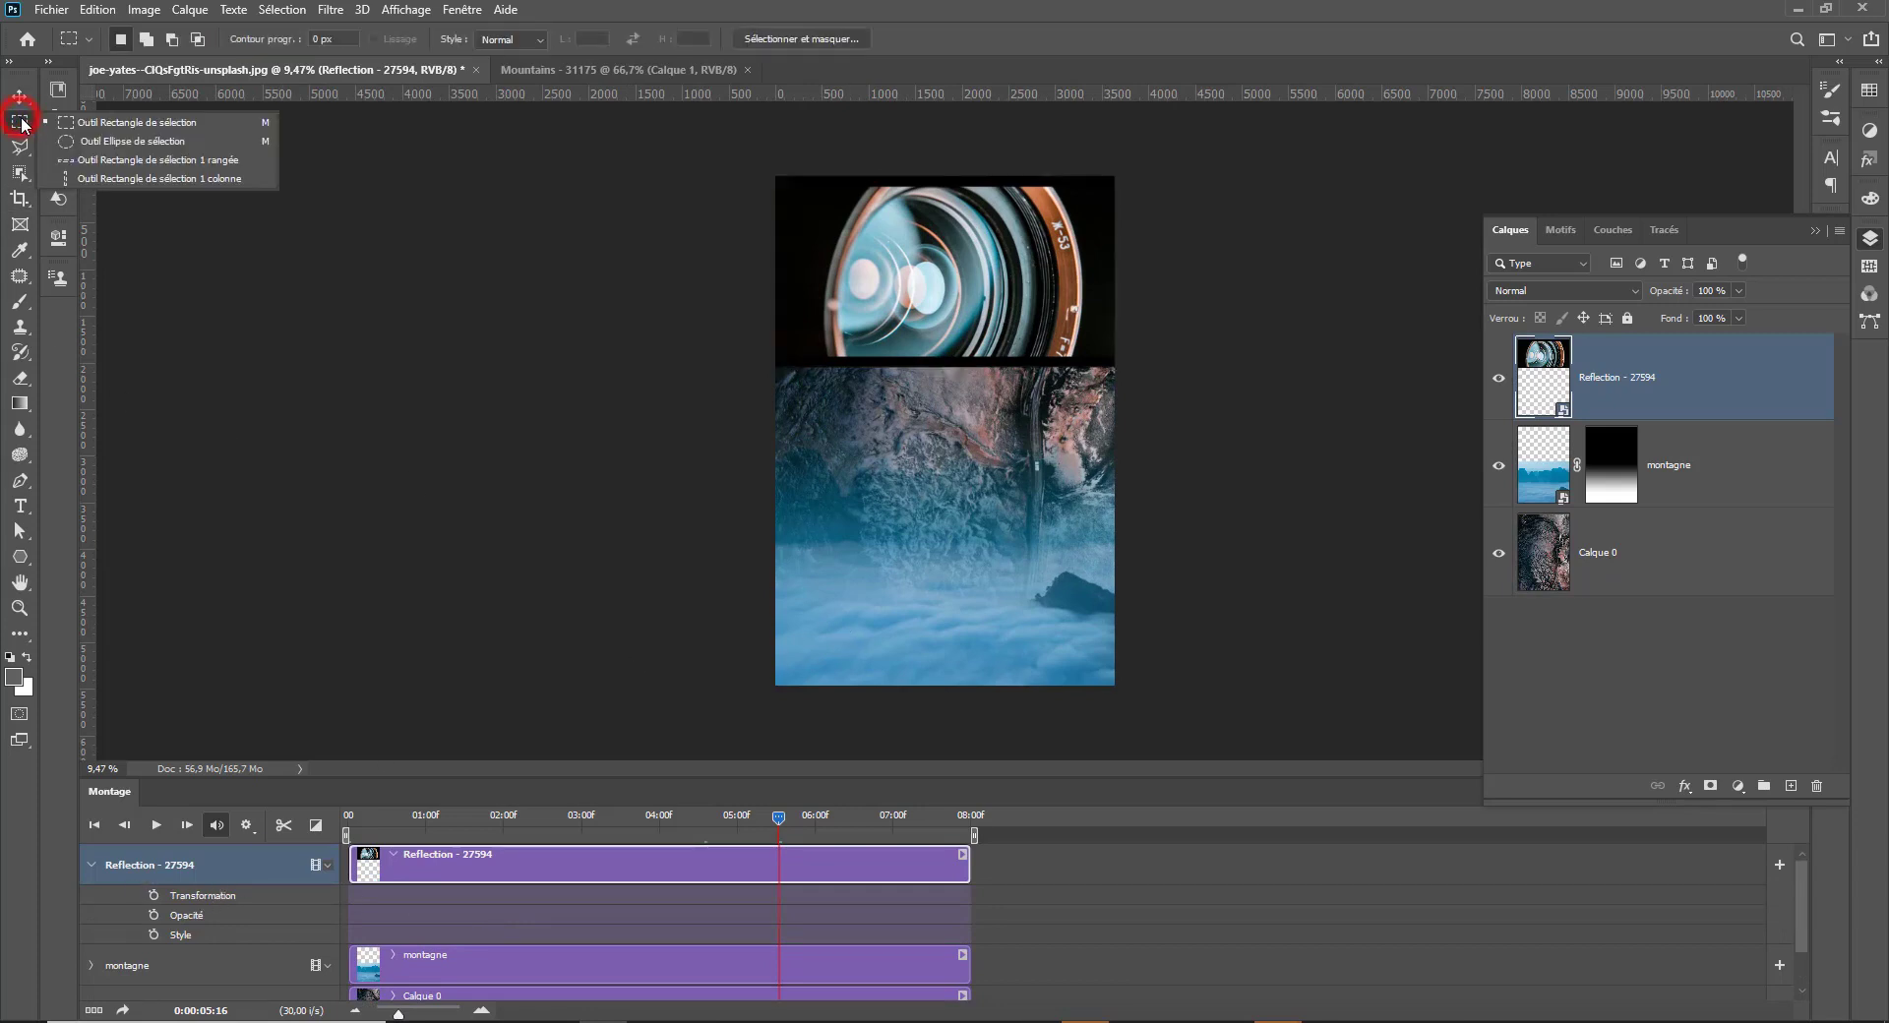
click(71, 141)
scroll(836, 162, up, 1)
drag(836, 162, 1174, 384)
drag(1000, 333, 923, 313)
drag(927, 316, 964, 340)
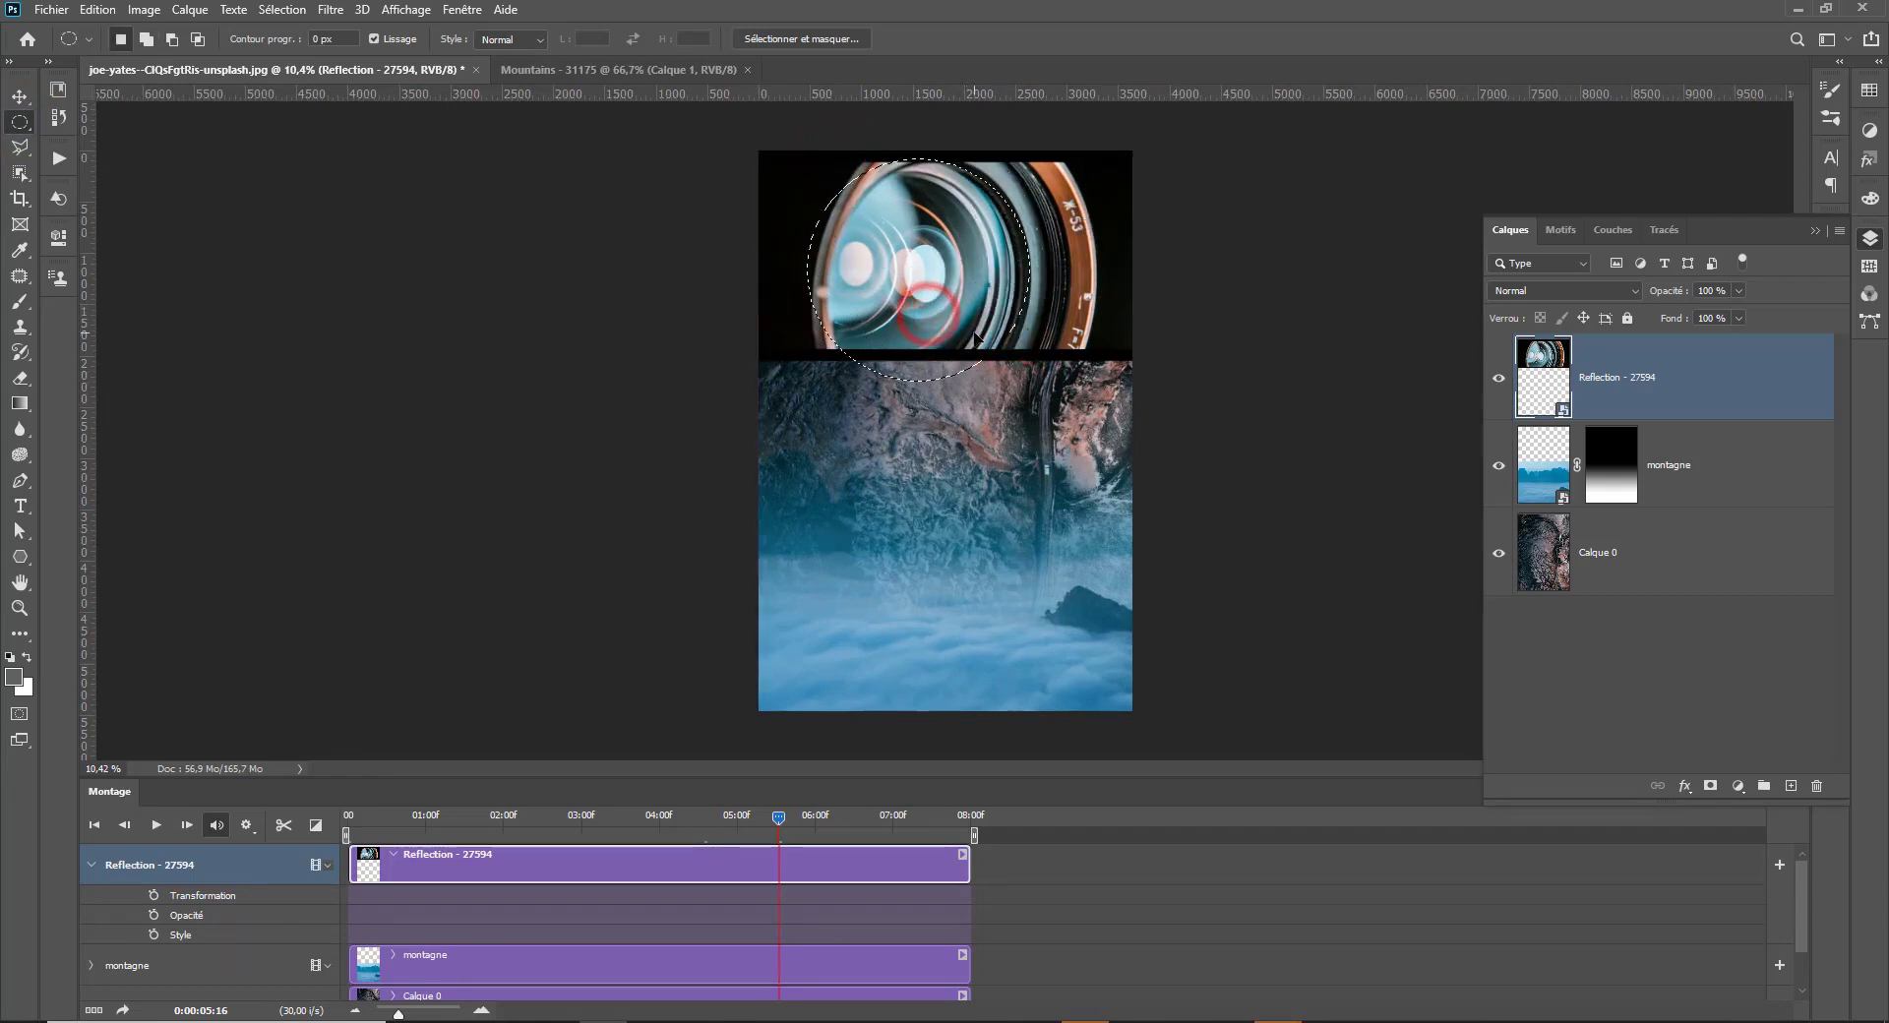
Scale the circular selection down to about 1817 px across and centre it on the lens glass.
right_click(969, 315)
click(1101, 528)
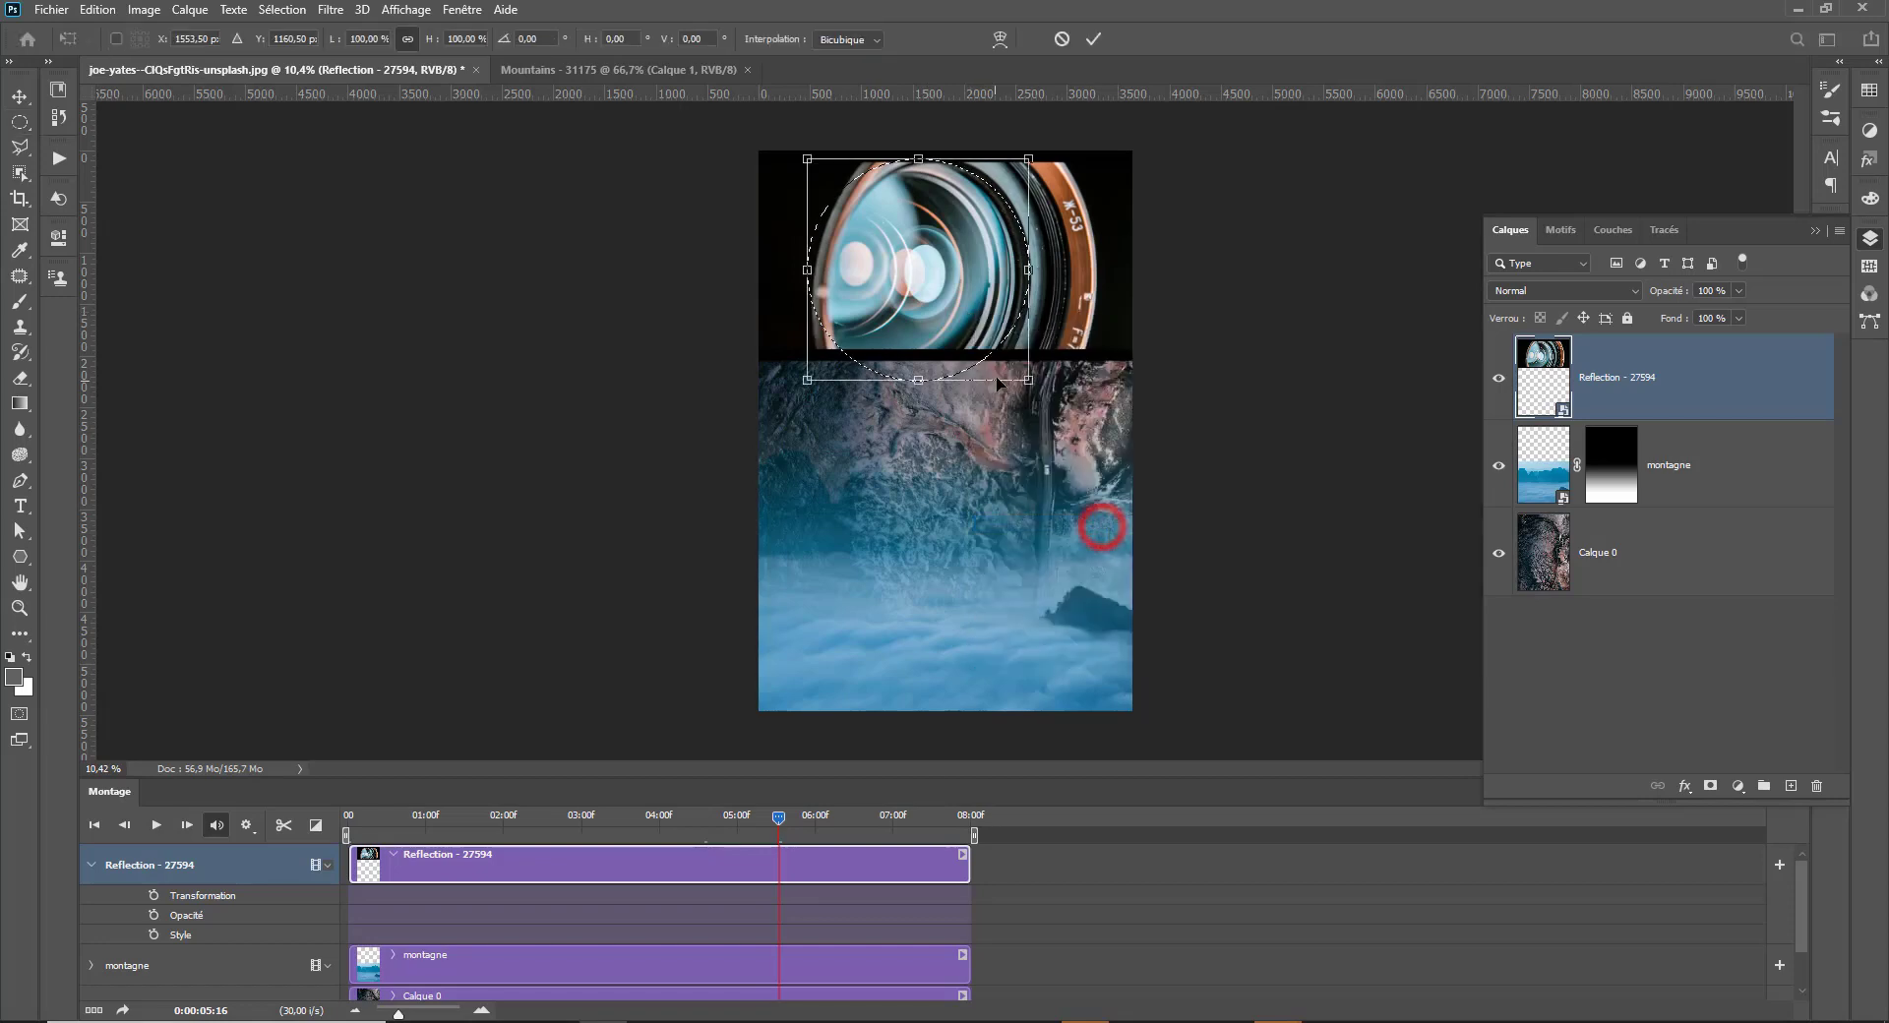
drag(1028, 379, 1019, 349)
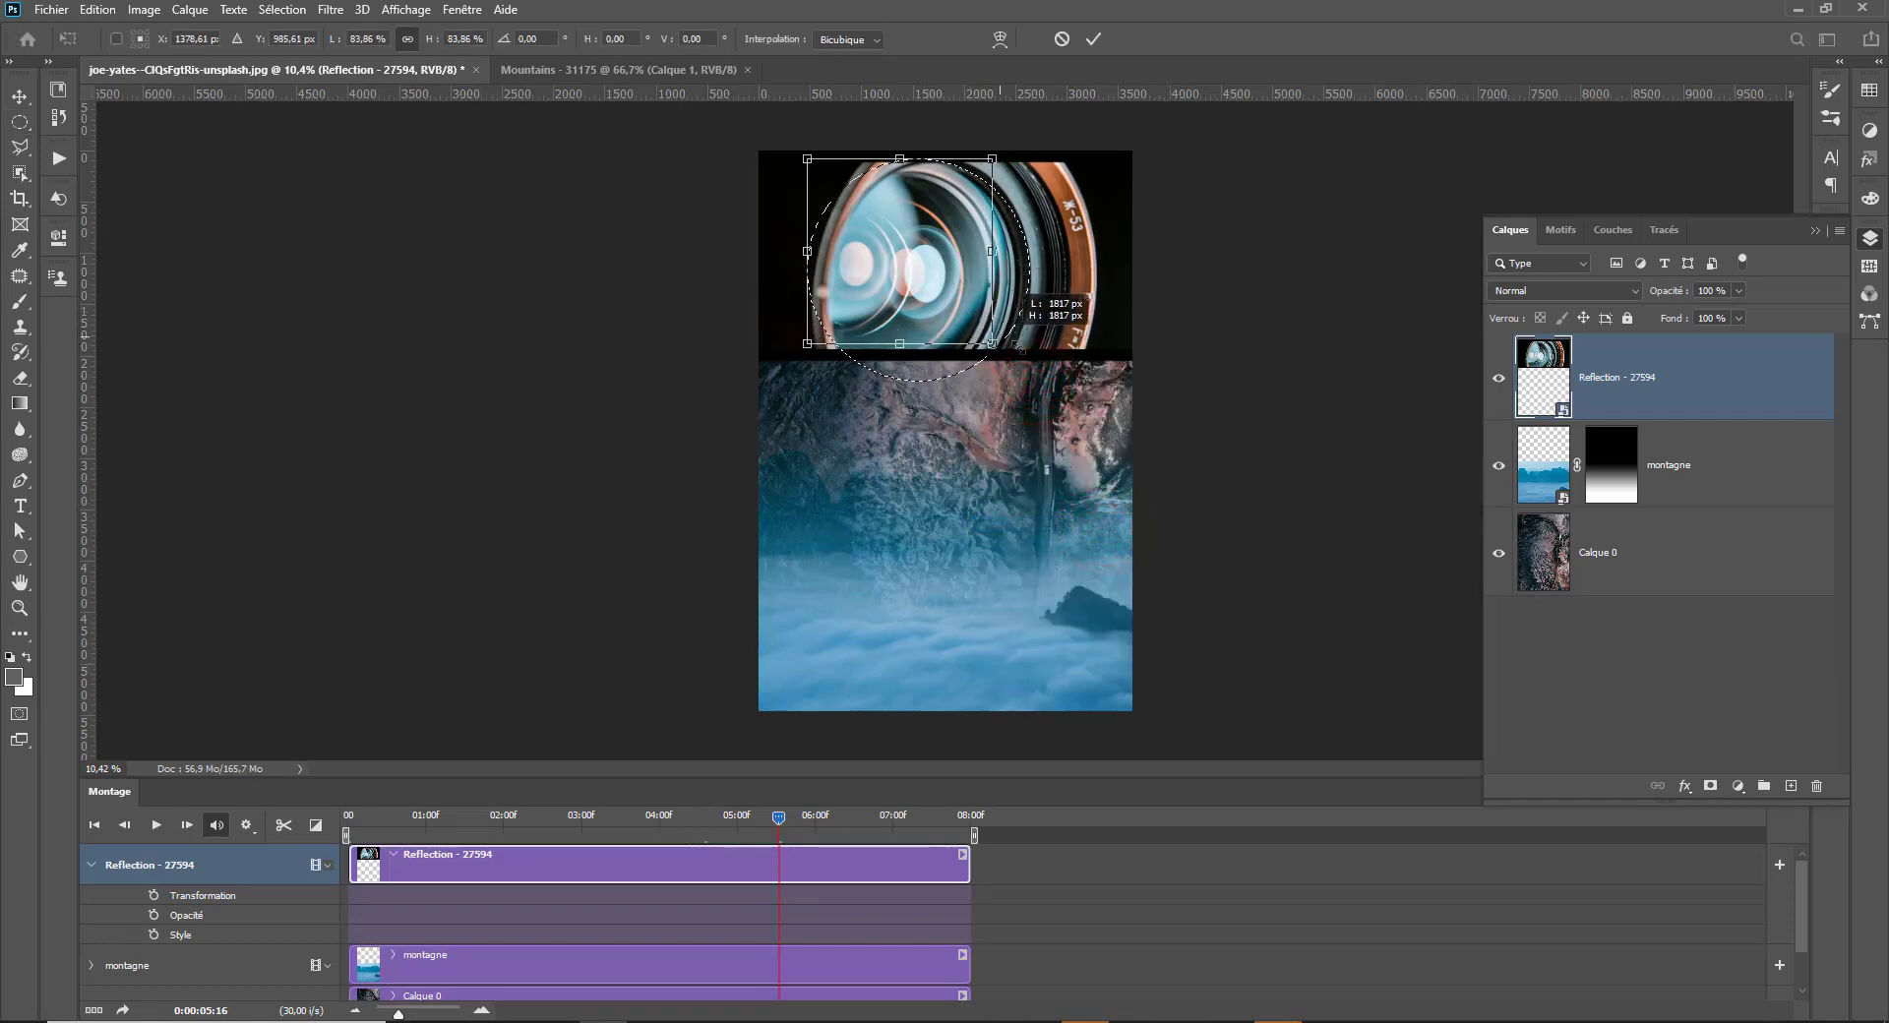
key(Return)
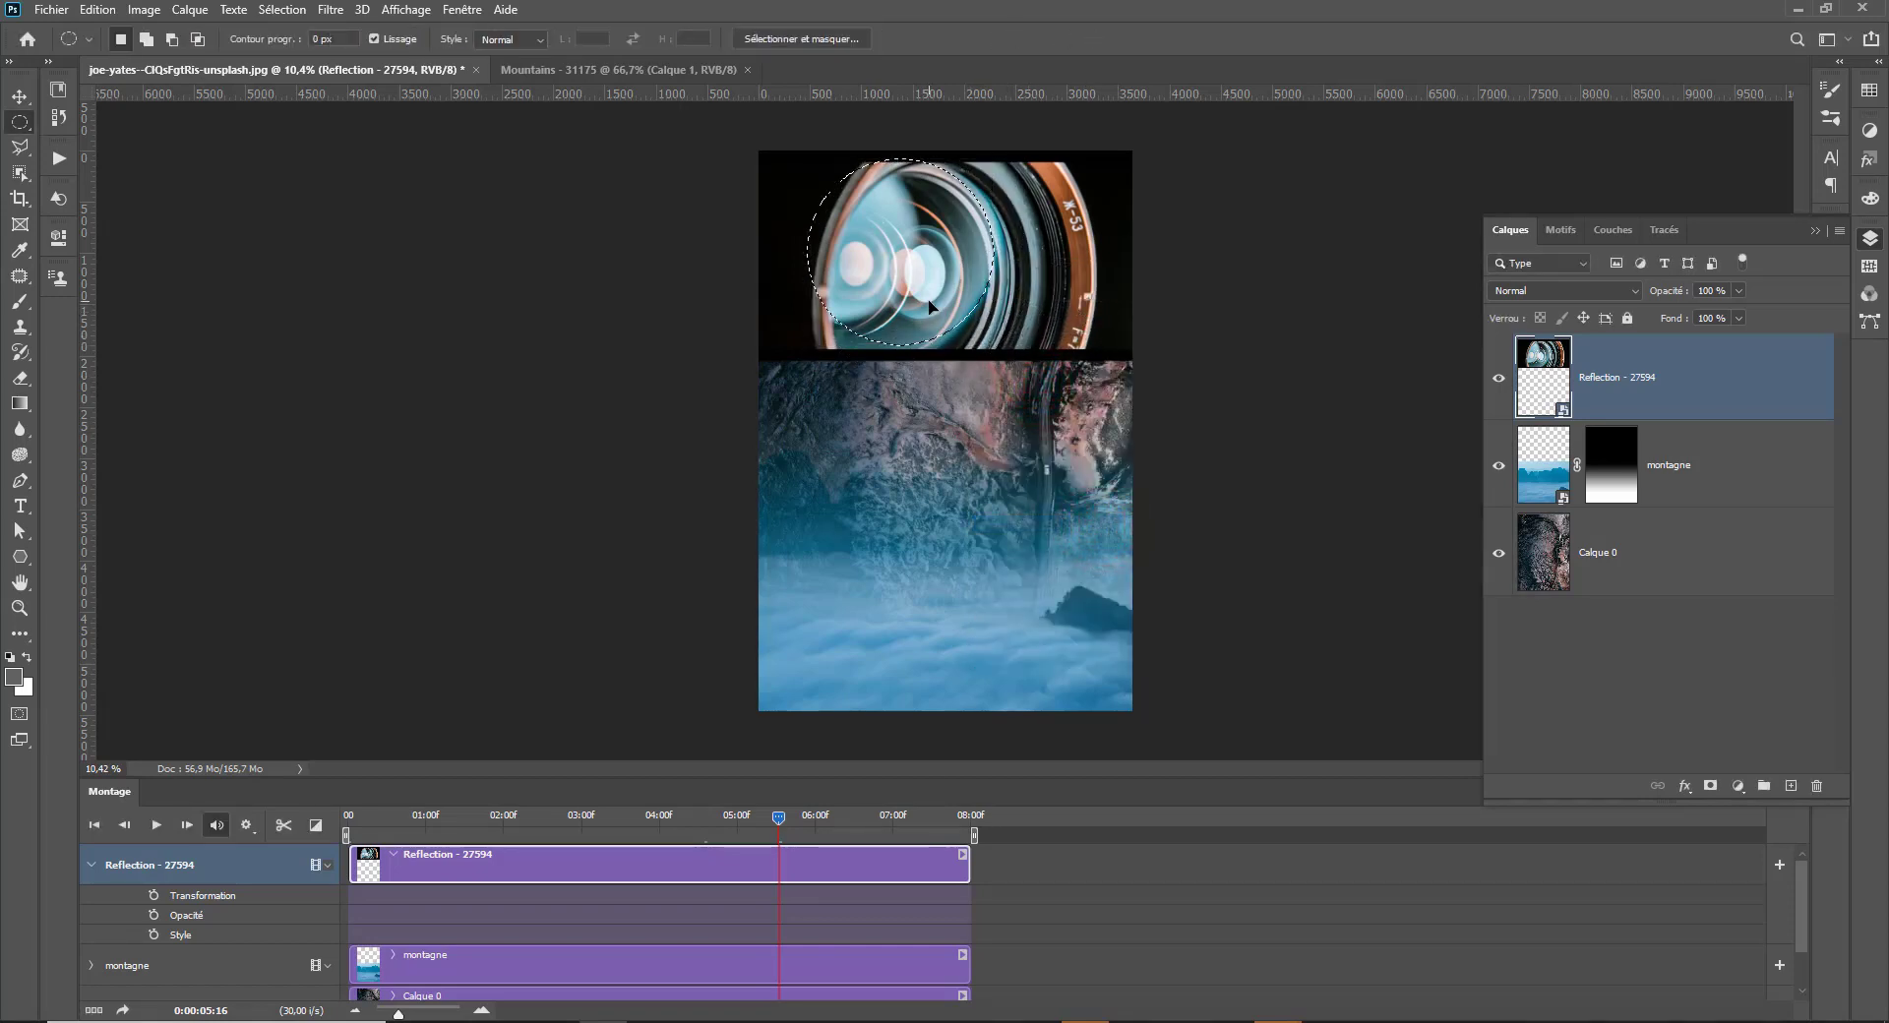
drag(863, 304, 898, 303)
Add a layer mask to the Reflection - 27594 layer from the circular selection at the timeline start, and play the animation.
drag(777, 822, 278, 843)
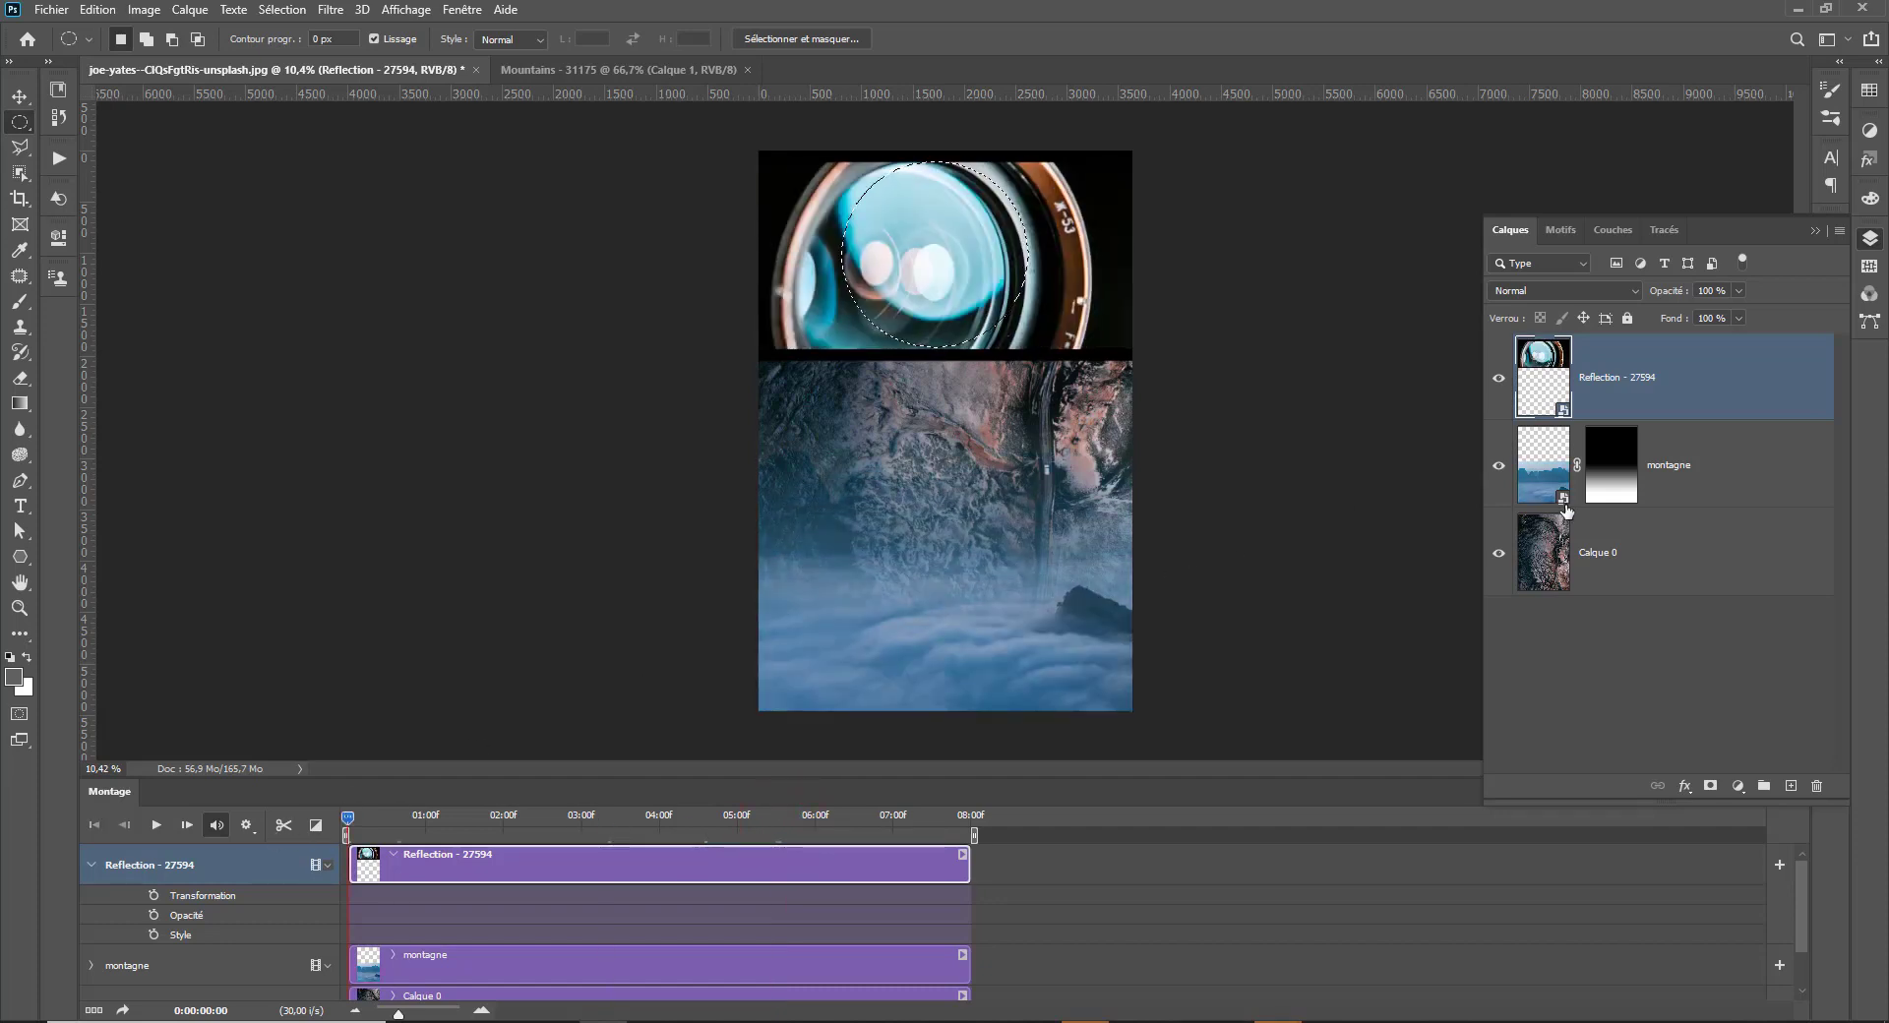
click(1713, 785)
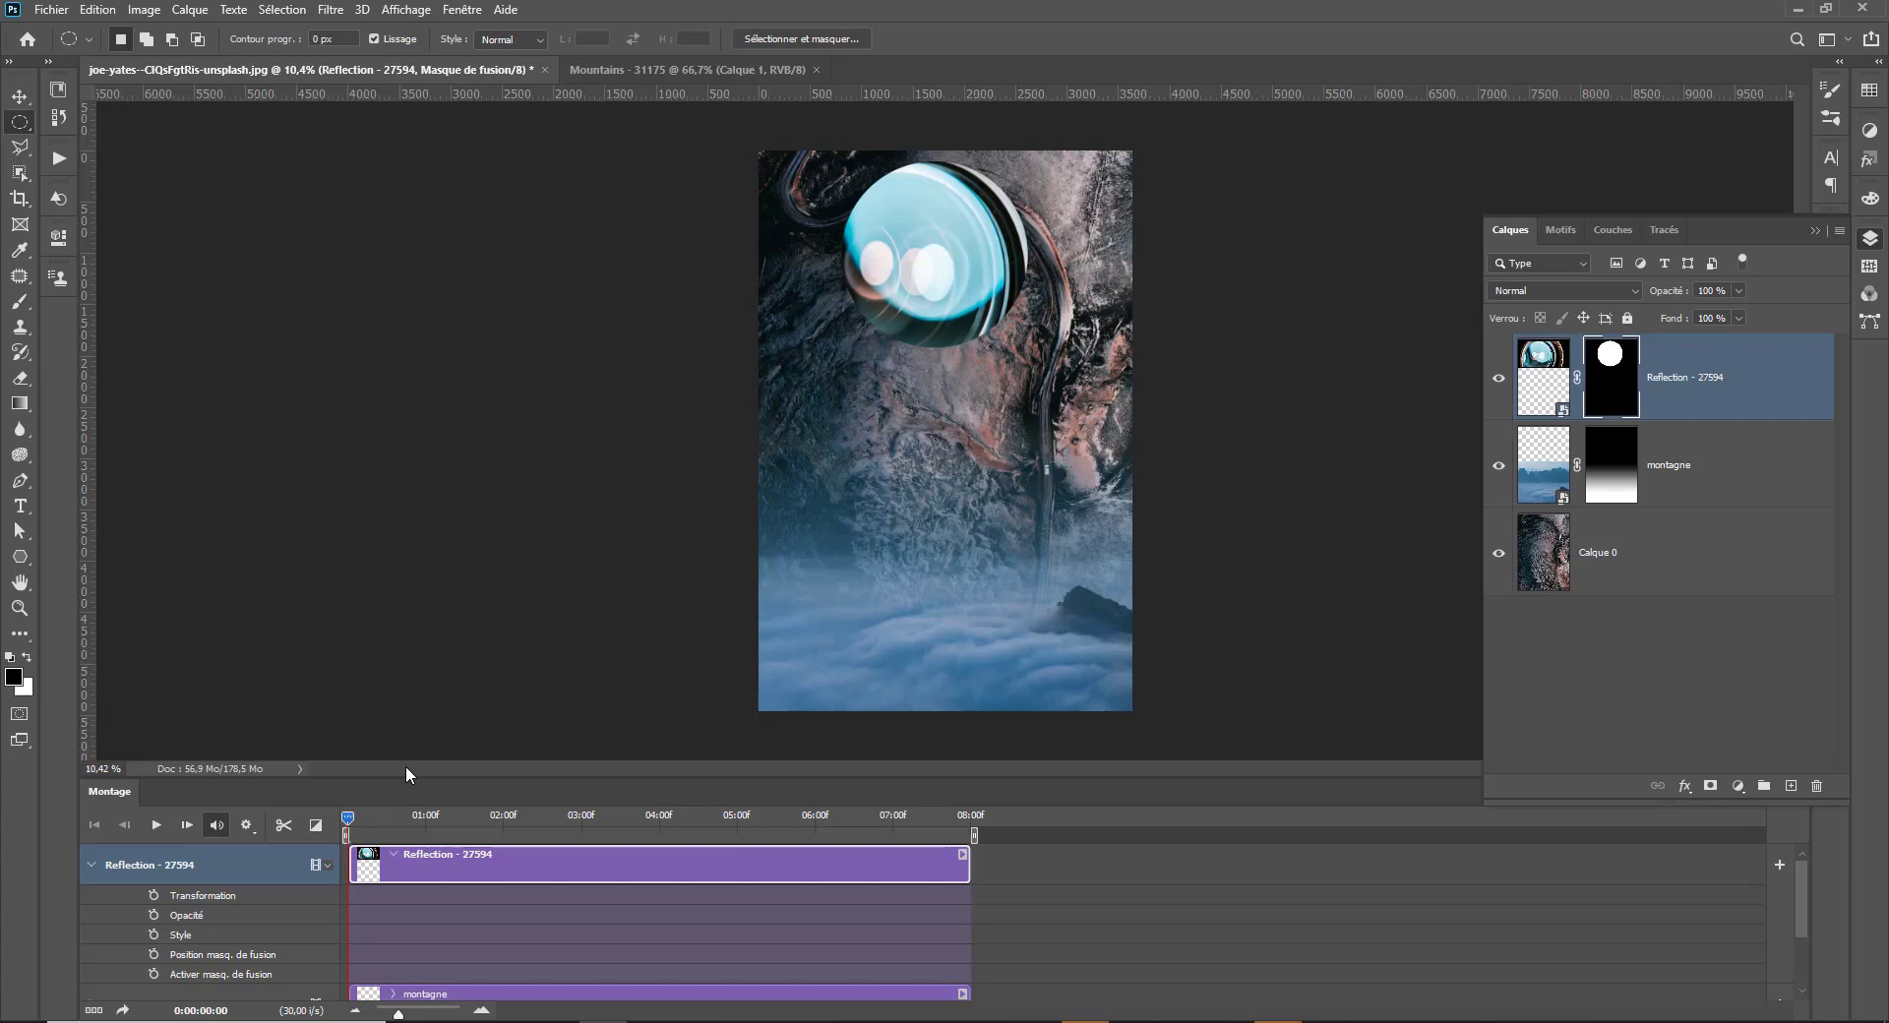
key(space)
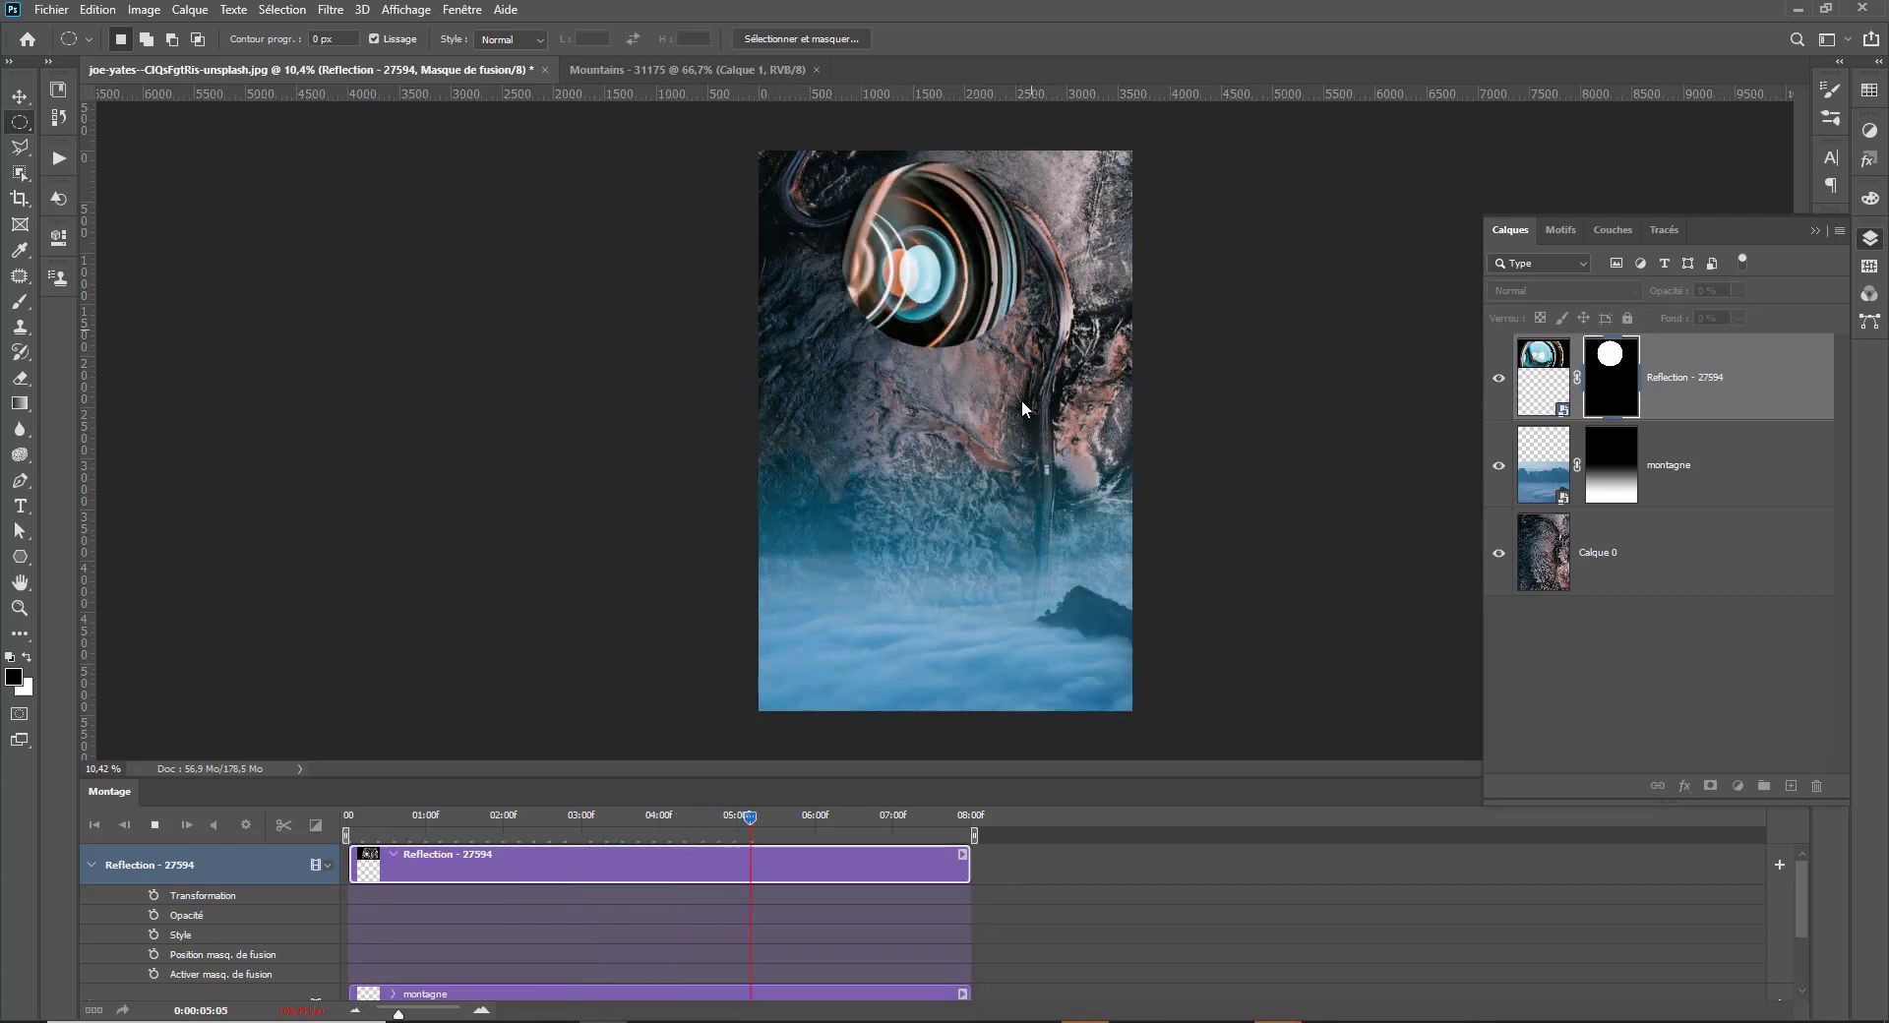
key(space)
Place the Reflection - 27594 layer below montagne, enlarge it to about 158.73% and move the lens partly past the photo's lower left edge.
key(v)
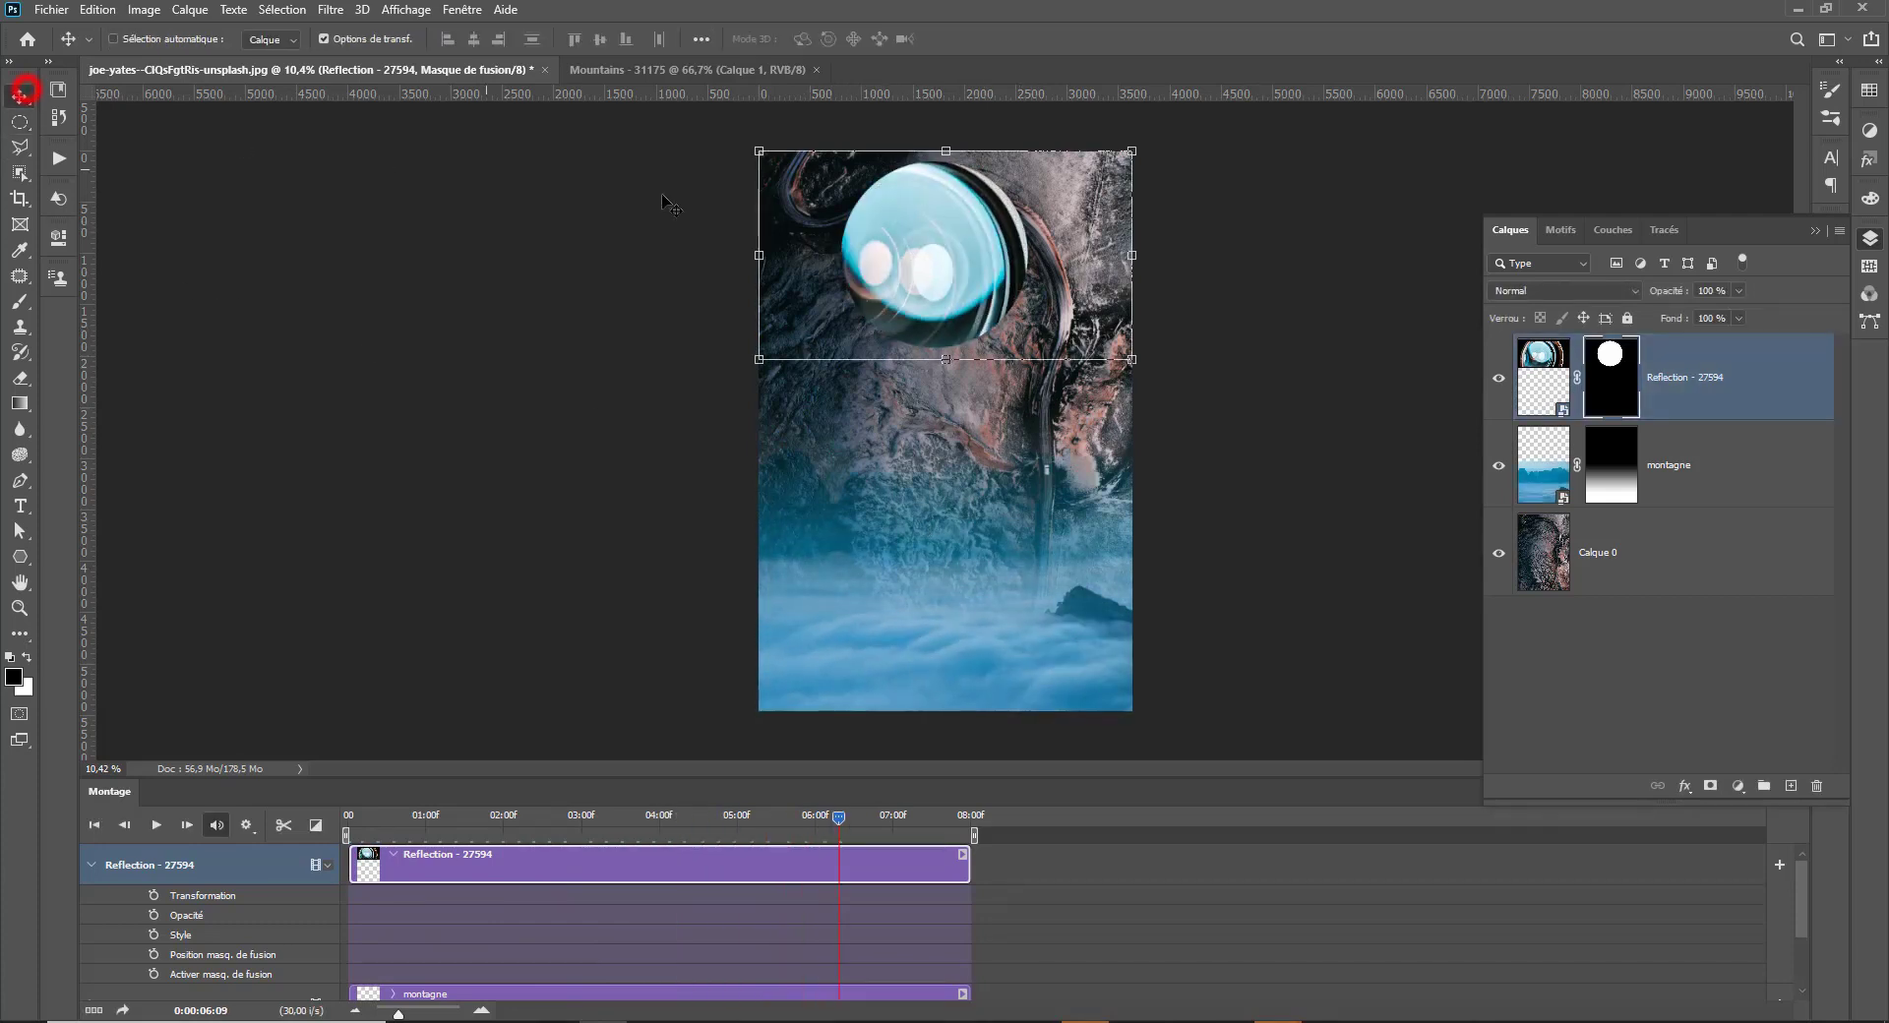
drag(964, 297, 956, 362)
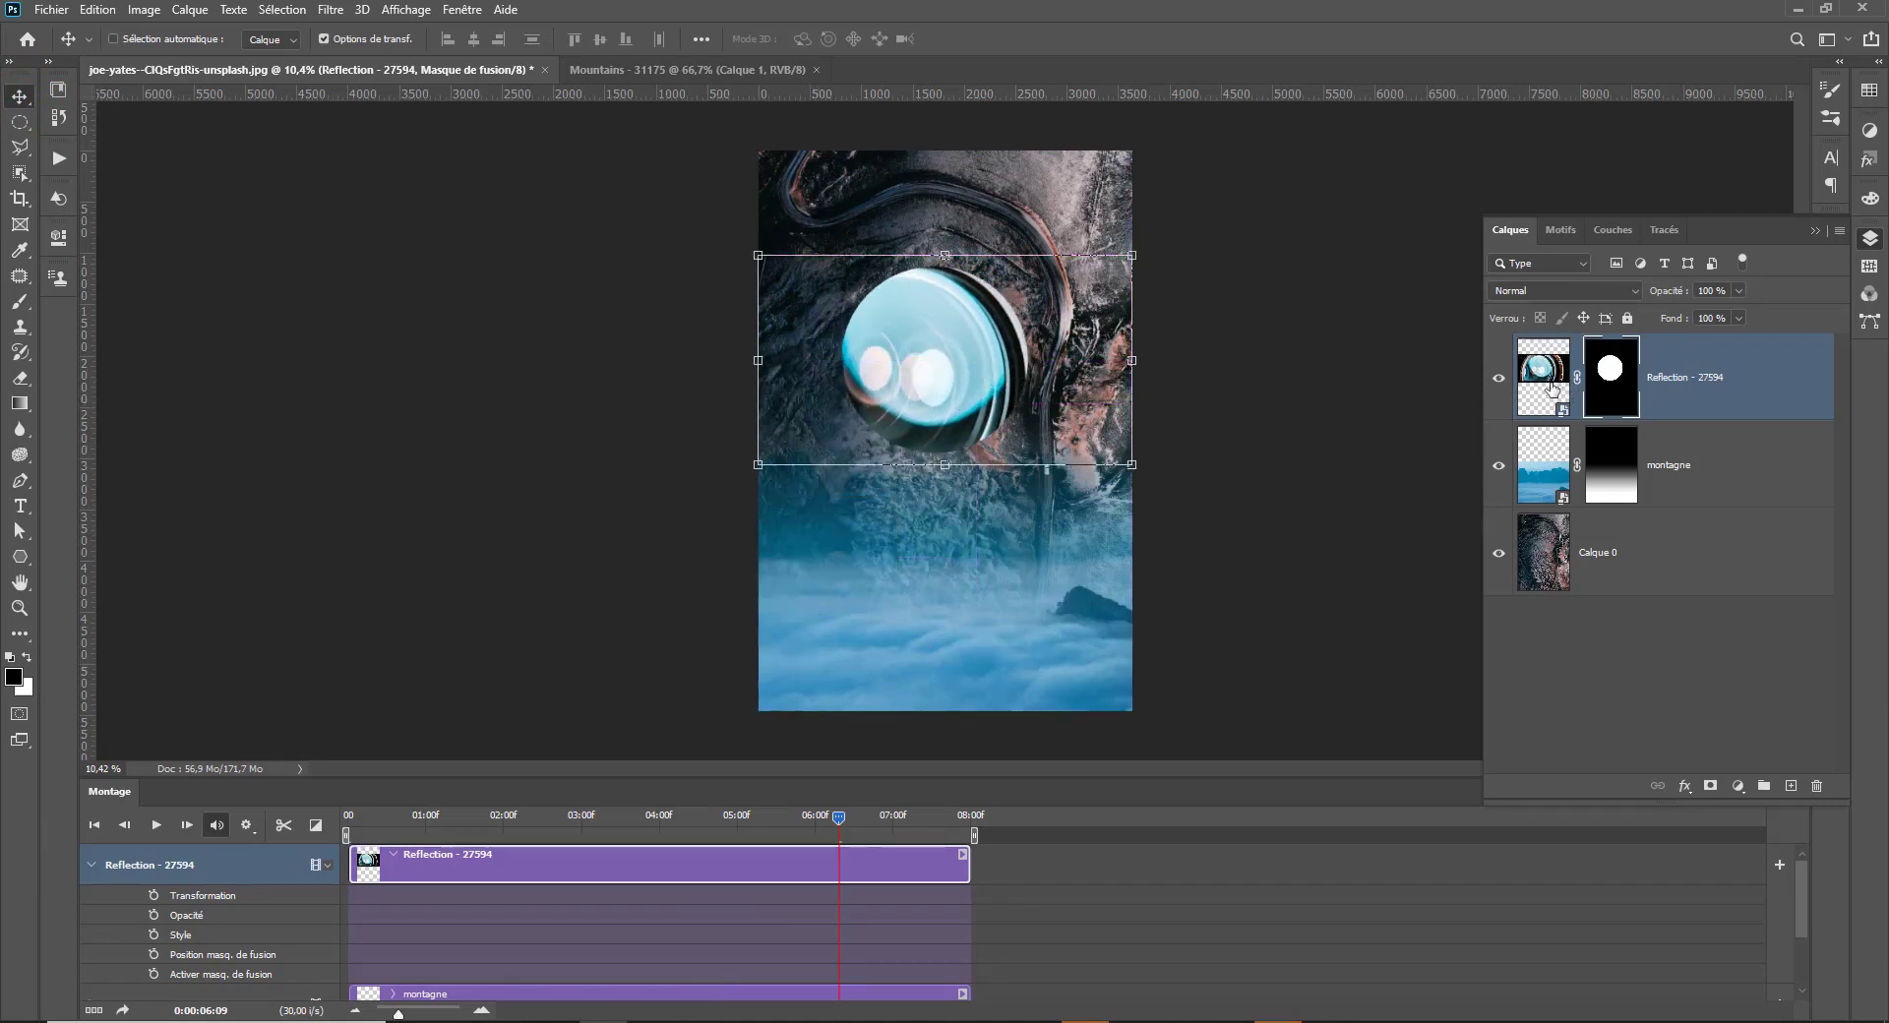
drag(1552, 389, 1545, 512)
drag(928, 404, 823, 543)
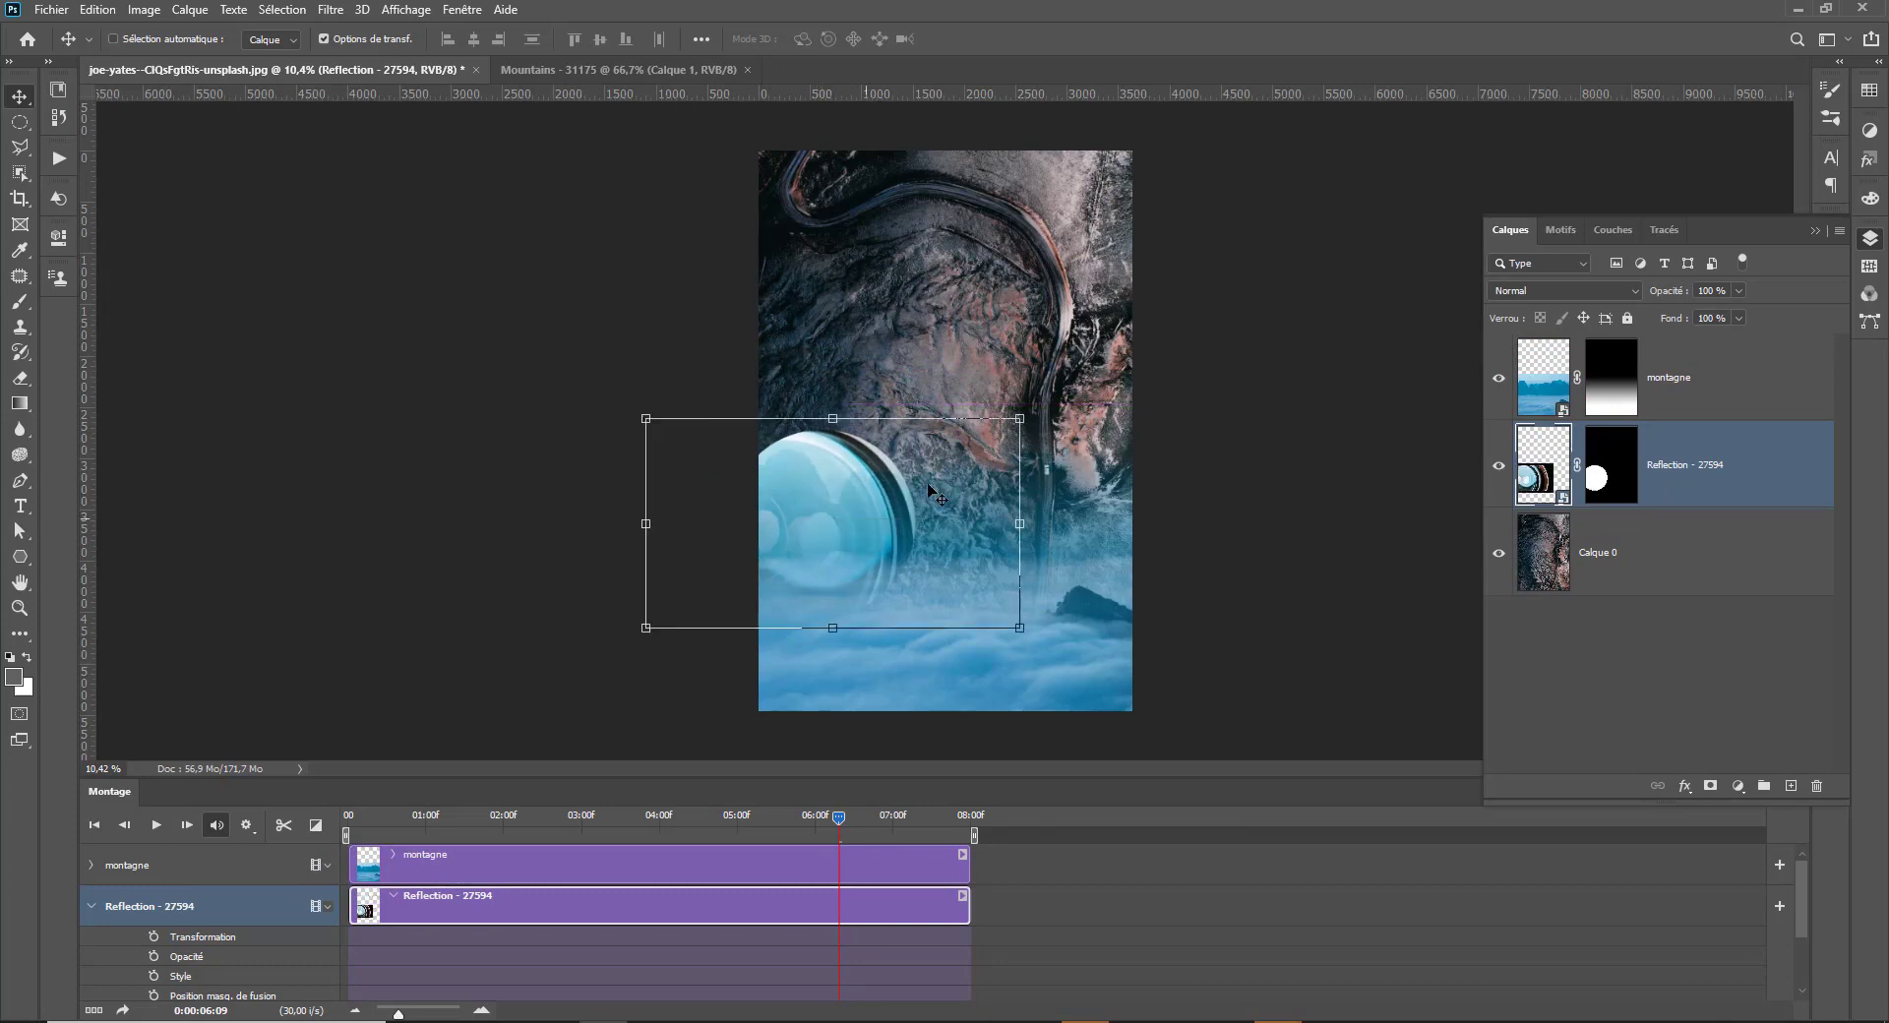
drag(1019, 418, 1243, 295)
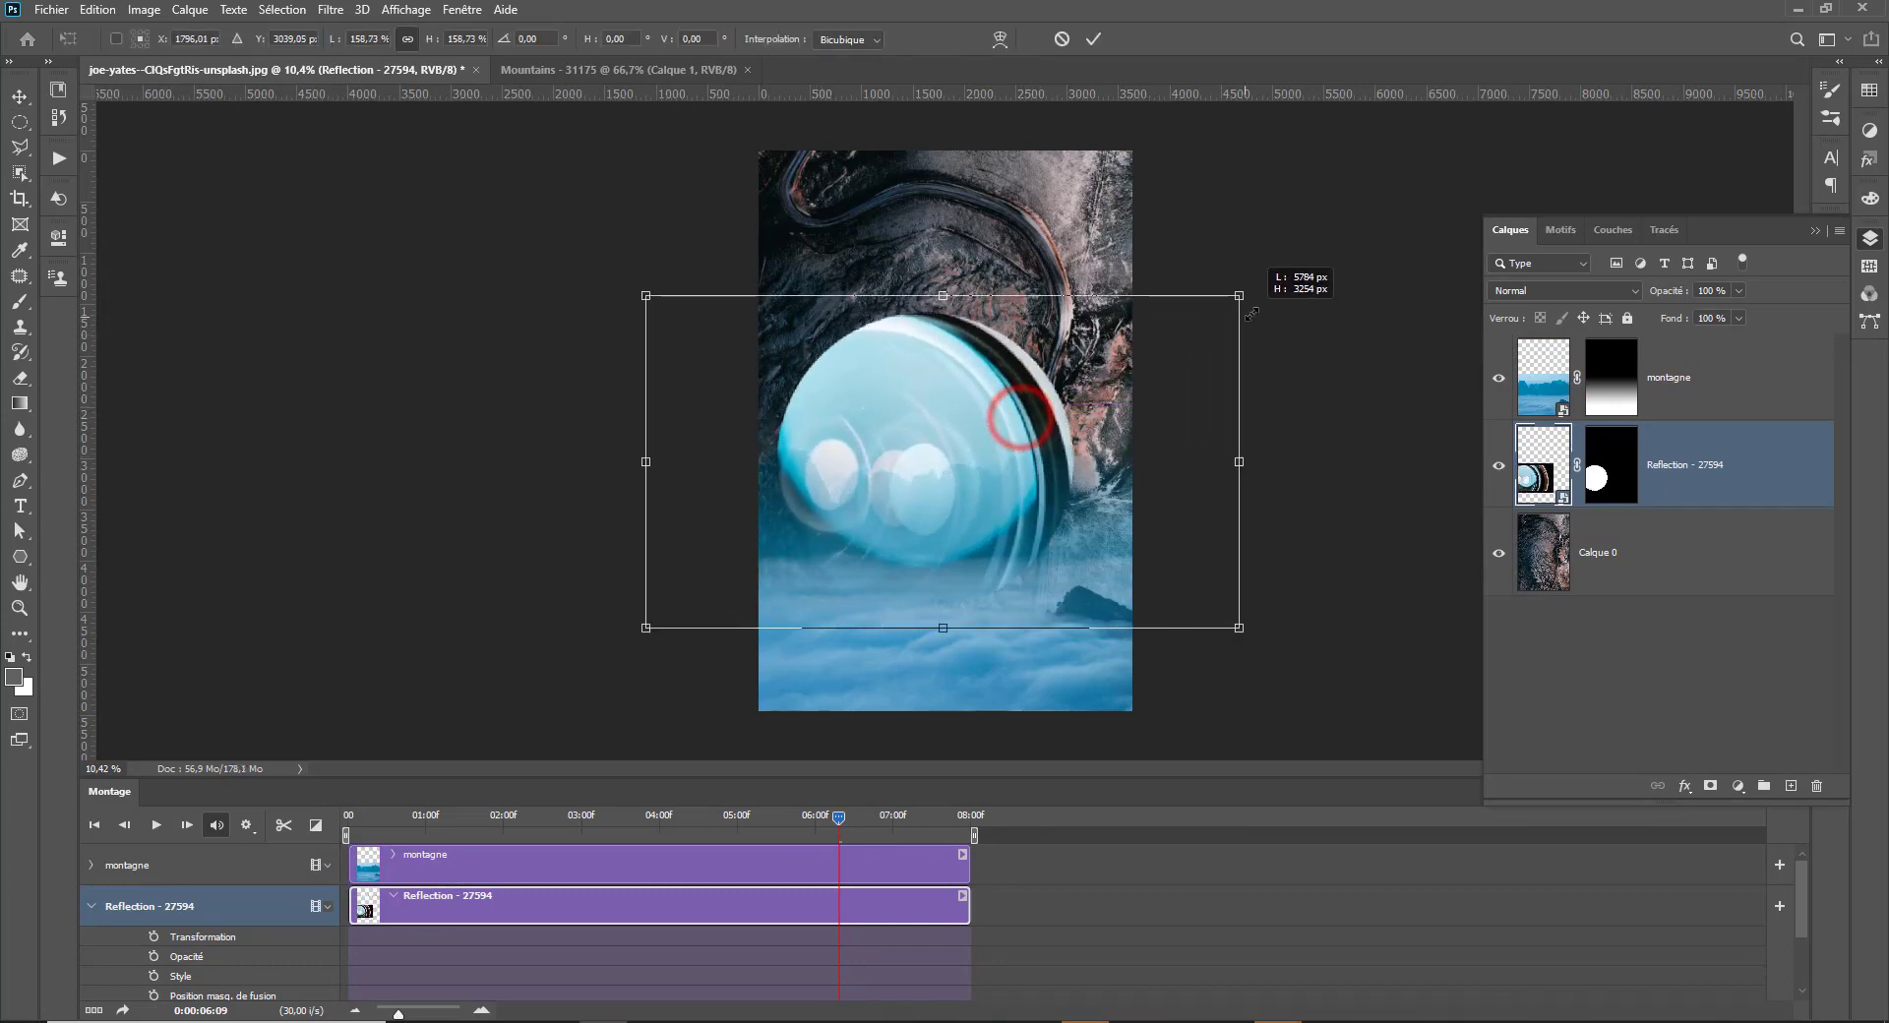
drag(958, 506, 873, 550)
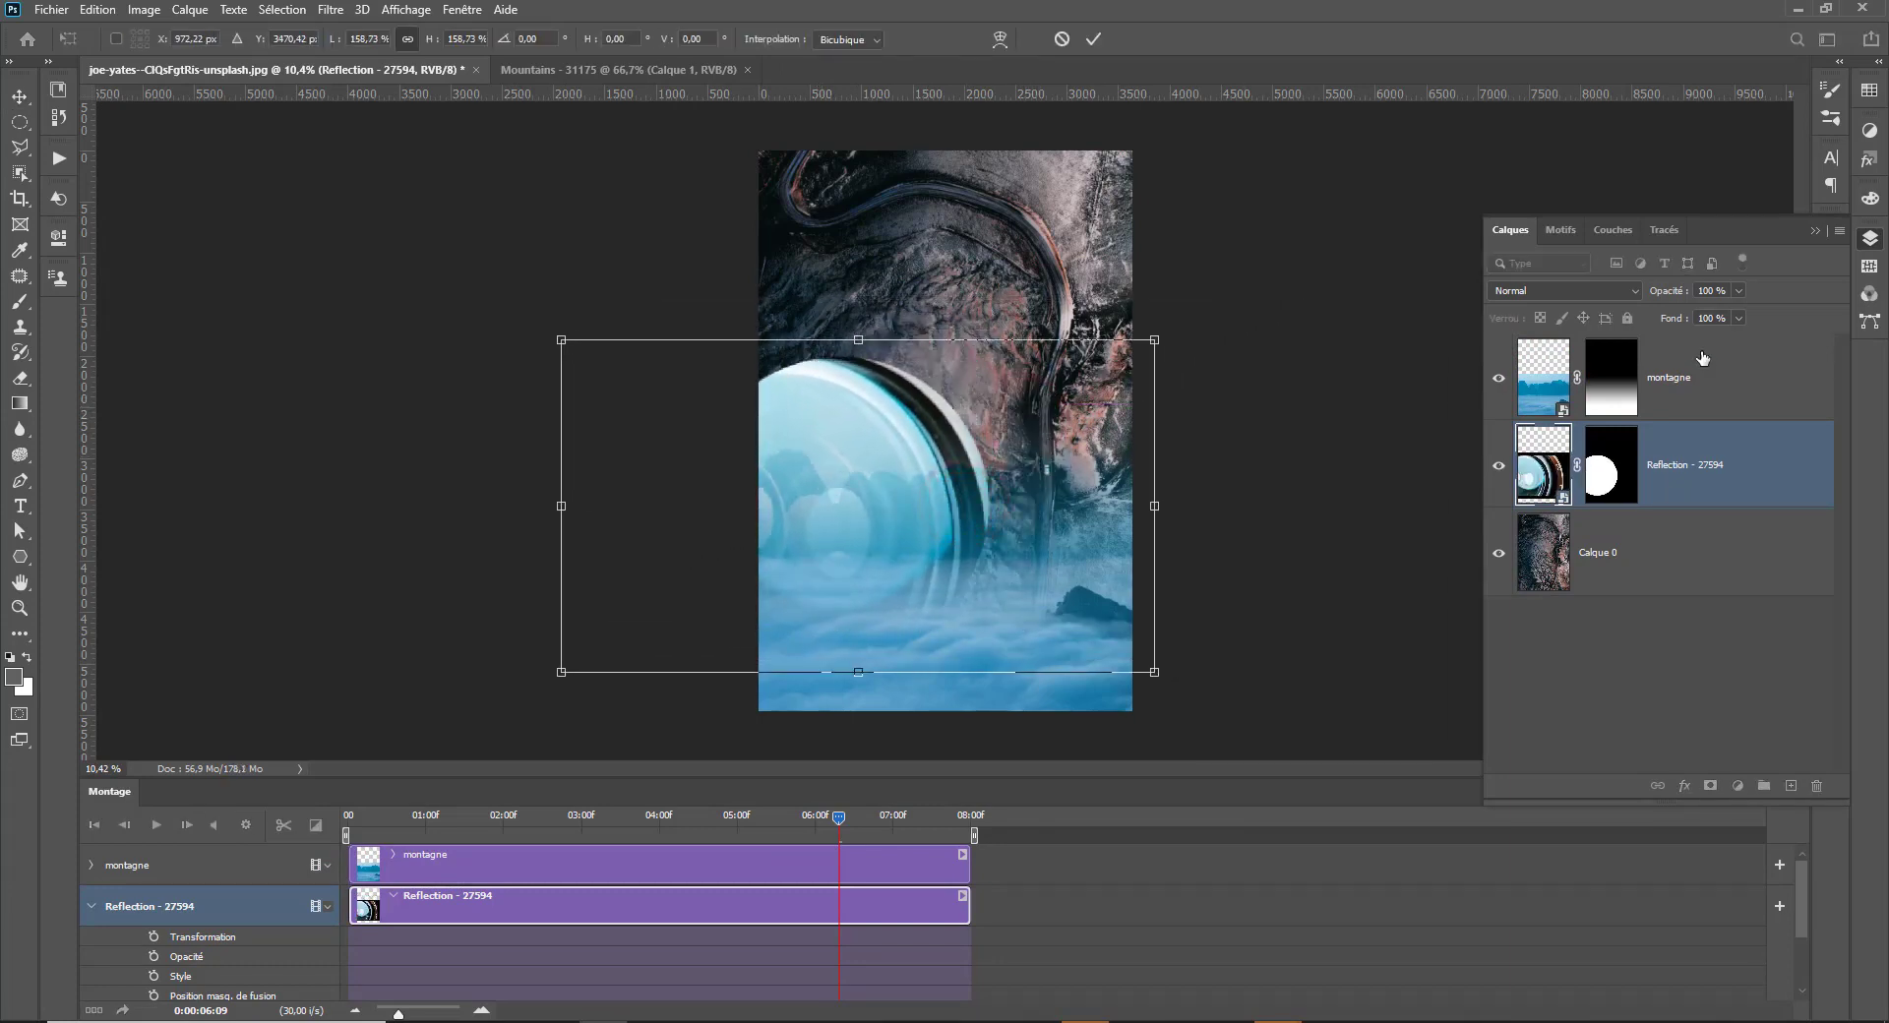
Set the Reflection - 27594 layer's blend mode to Incrustation with 100% opacity and apply its transformation.
click(1737, 290)
drag(1692, 315, 1740, 313)
click(1531, 292)
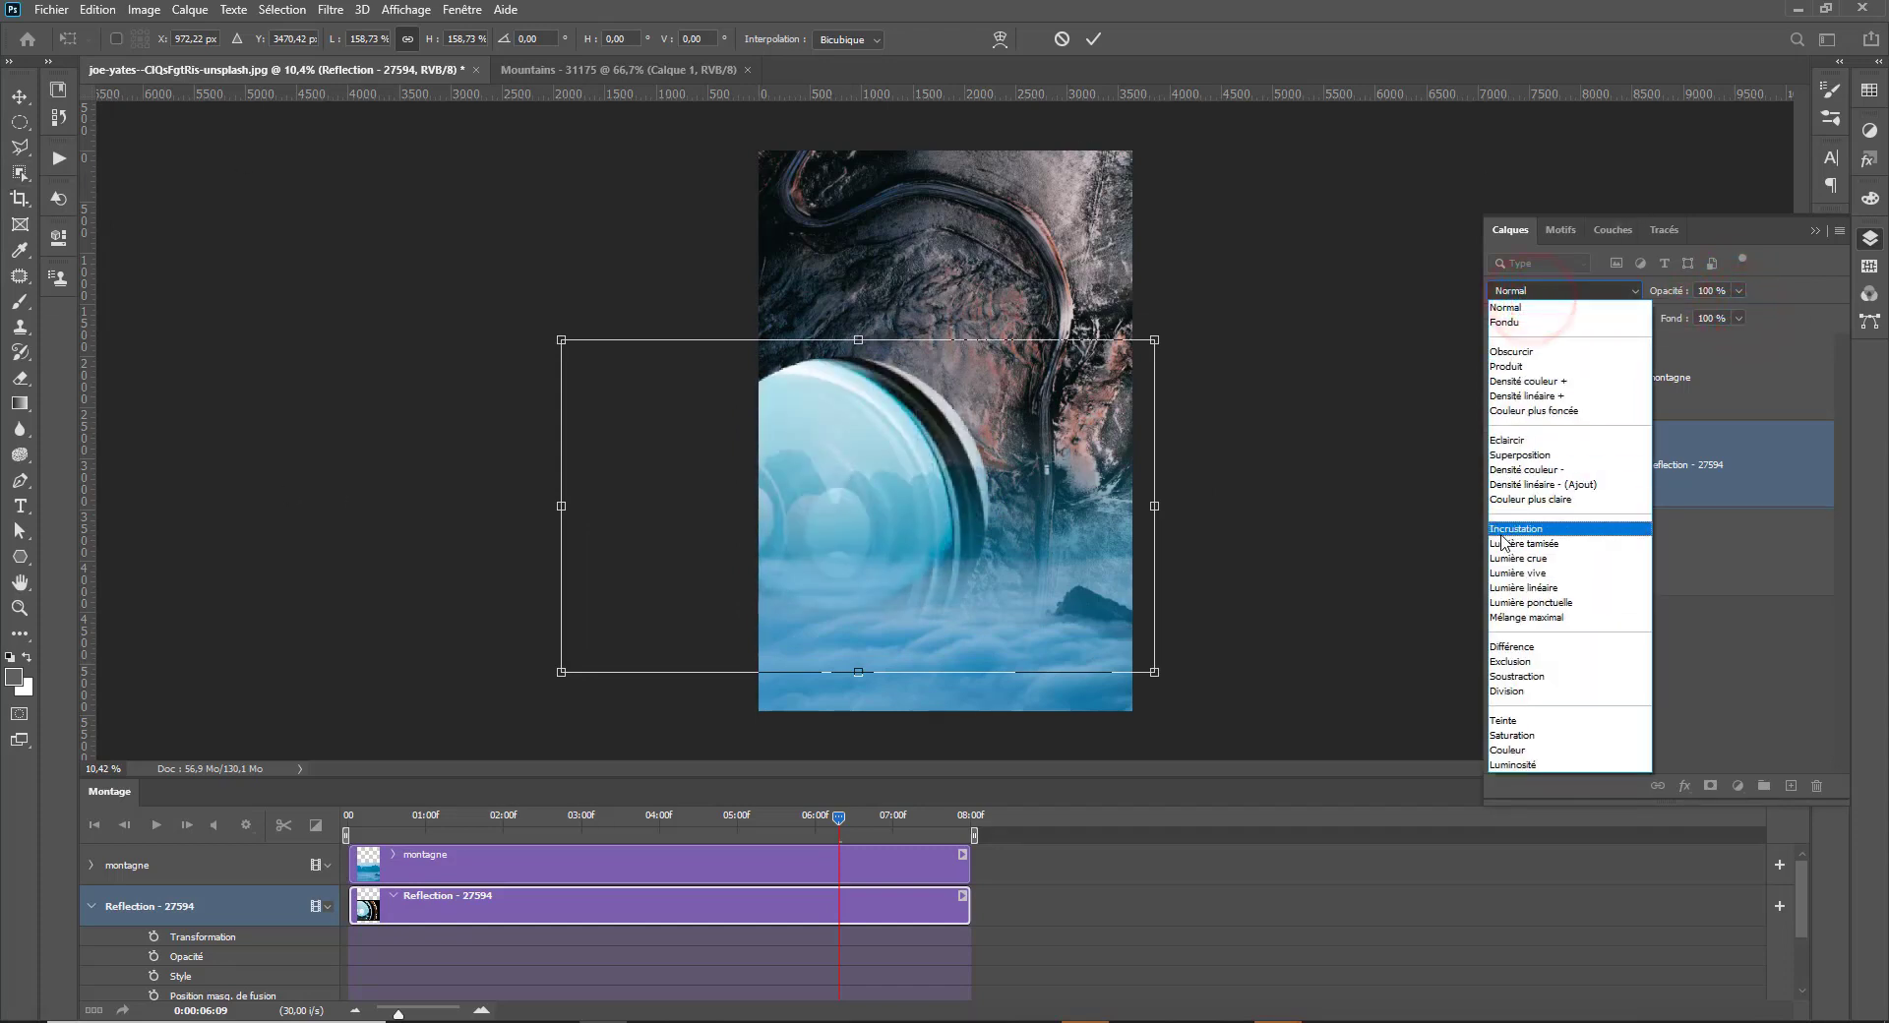
click(1503, 536)
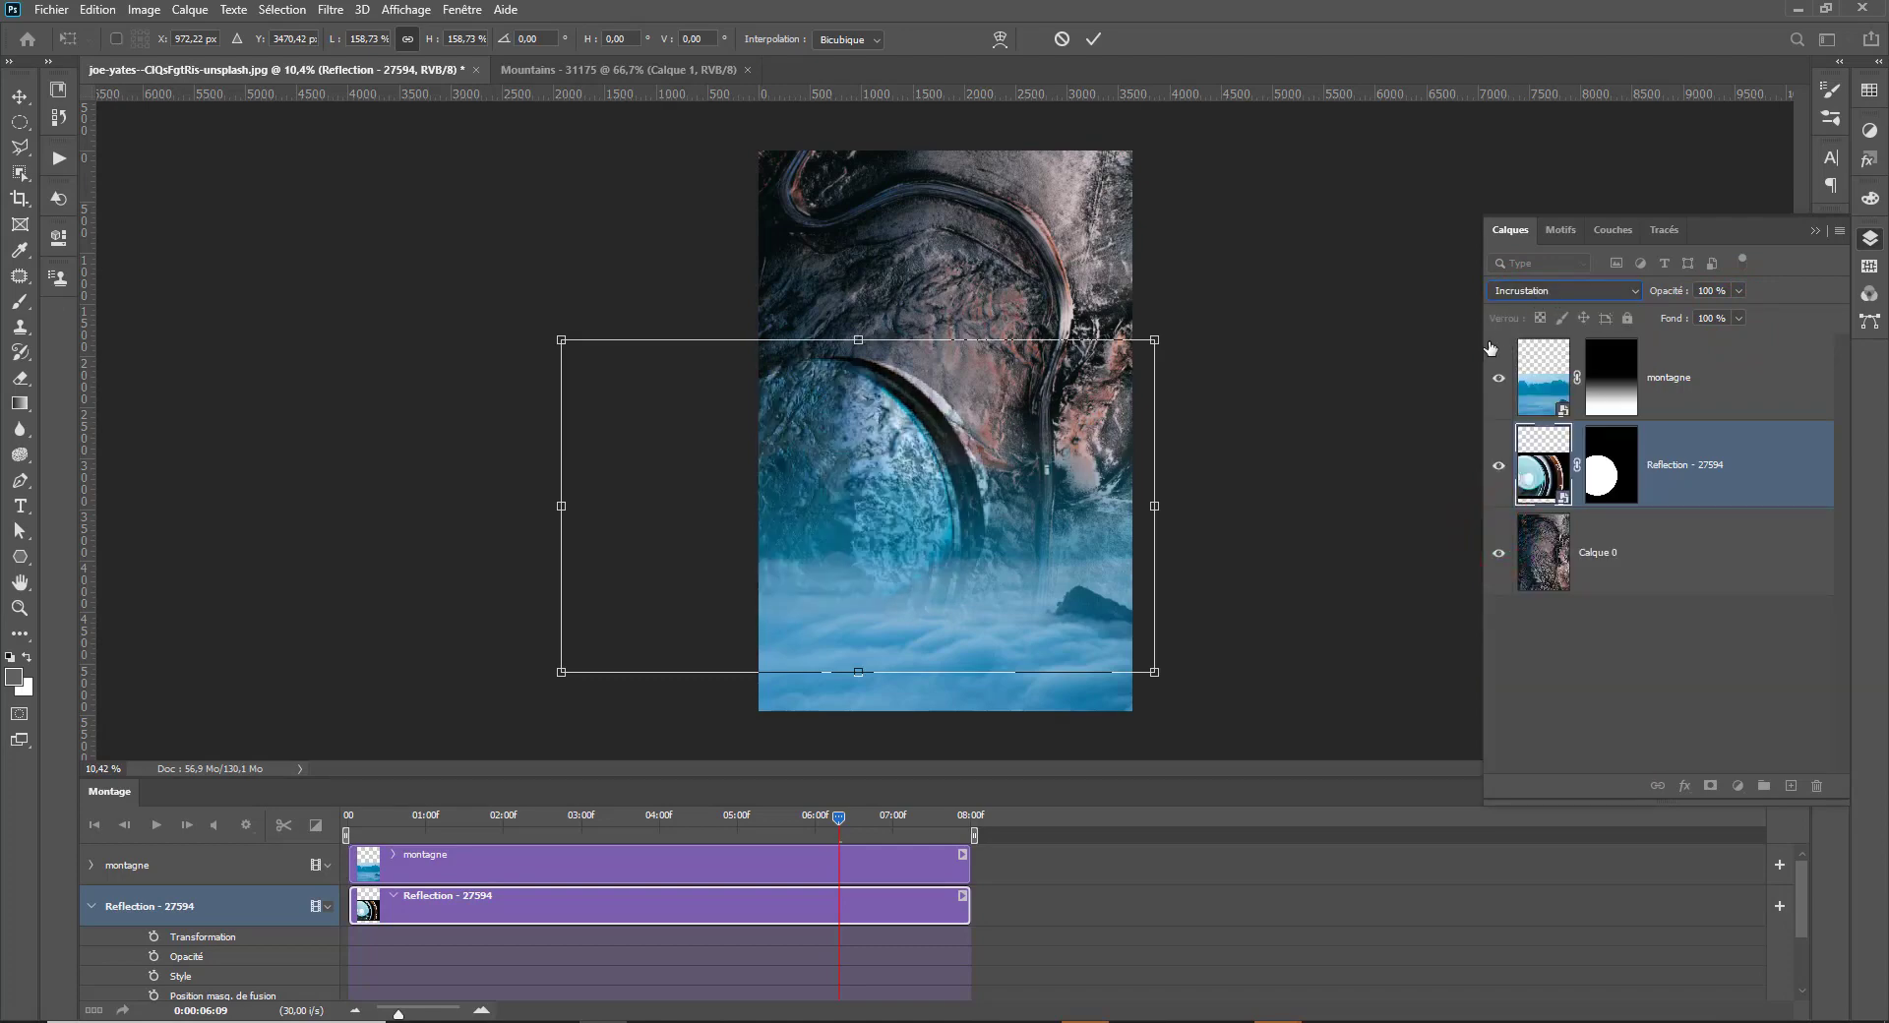
click(1557, 297)
key(Return)
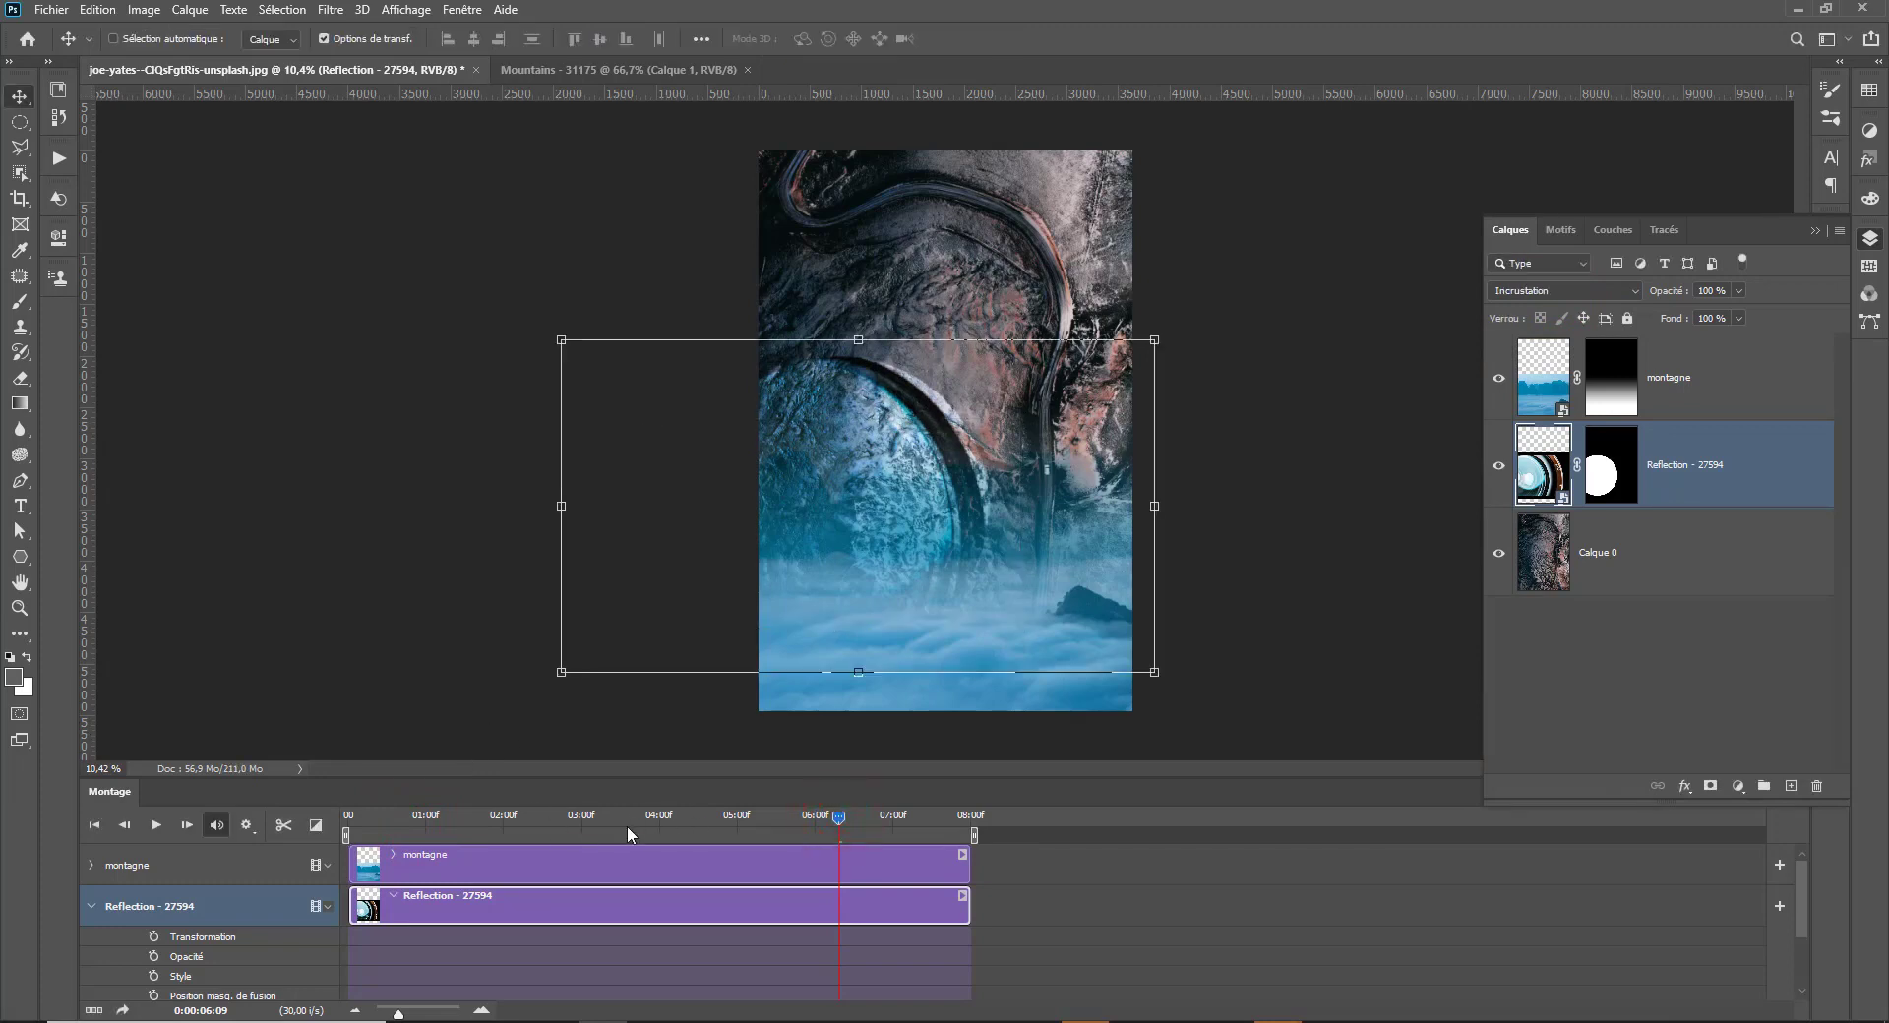
Play the animation from the start to preview the blended lens reflection.
click(351, 818)
key(space)
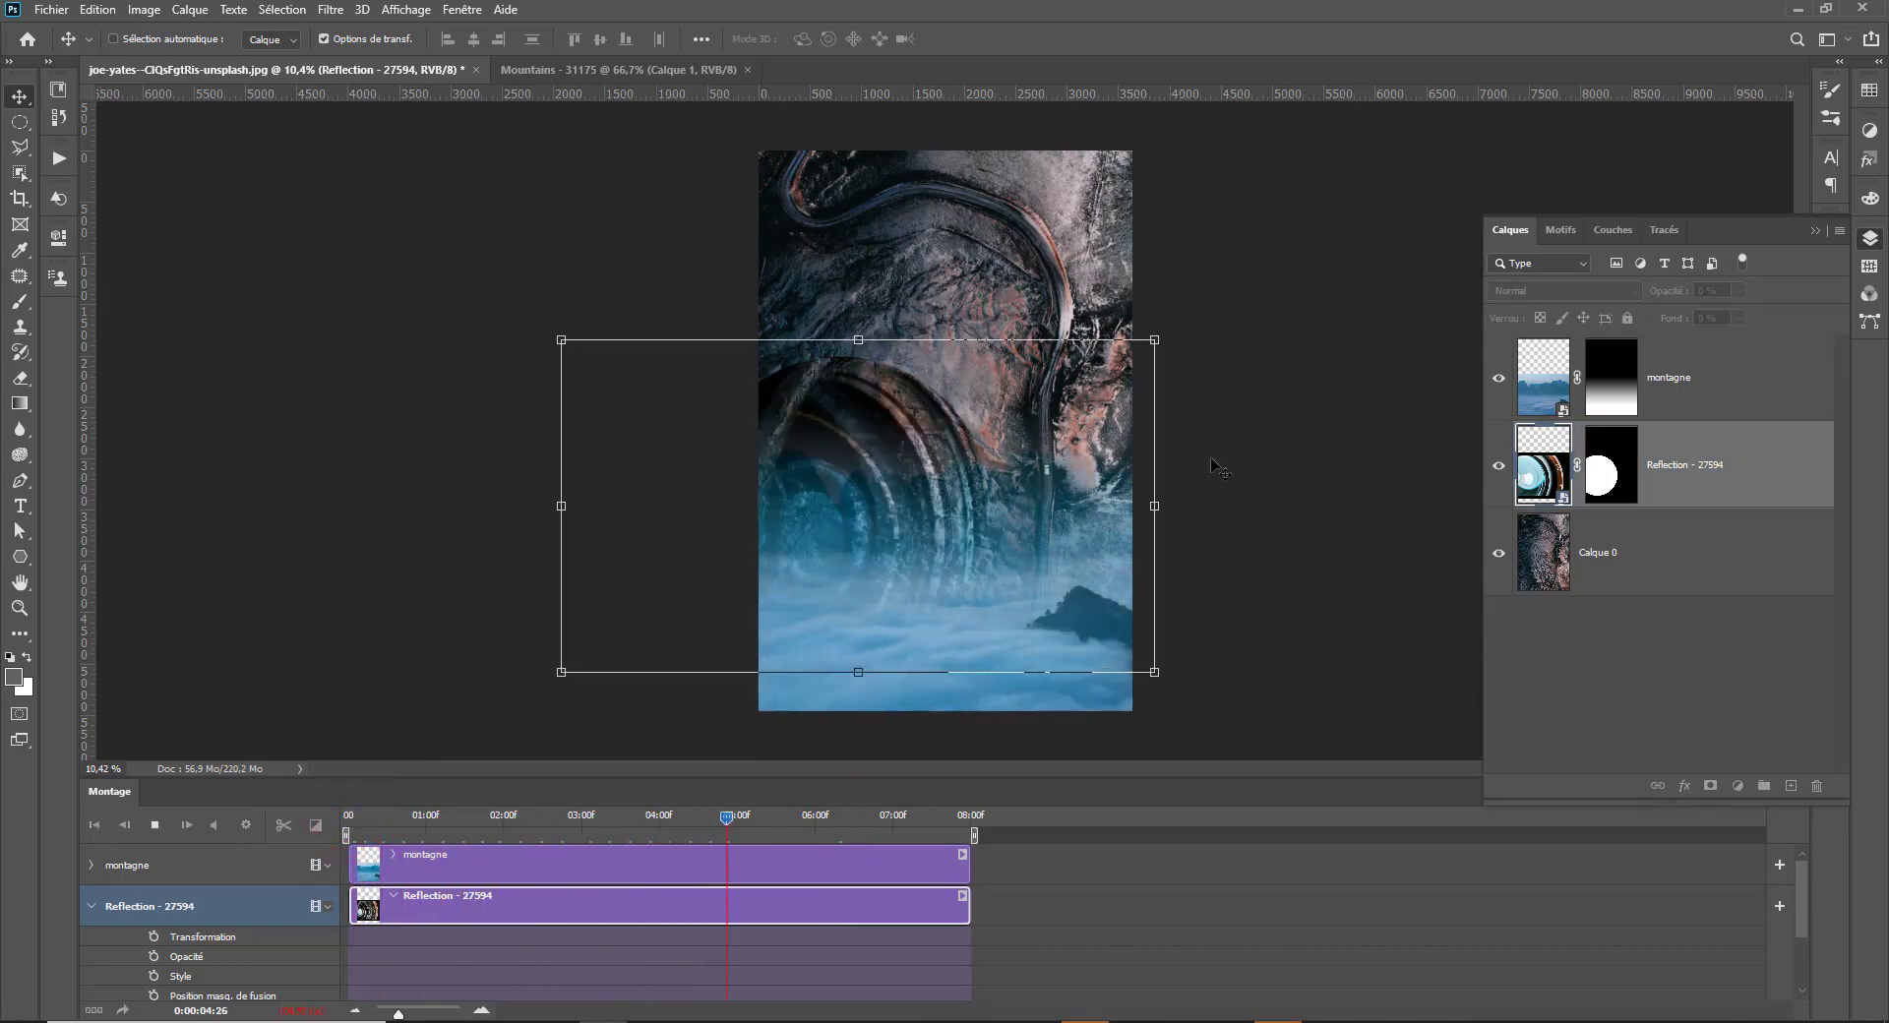
Play the rest of the animation to its end with the transform controls off the canvas.
click(20, 121)
key(space)
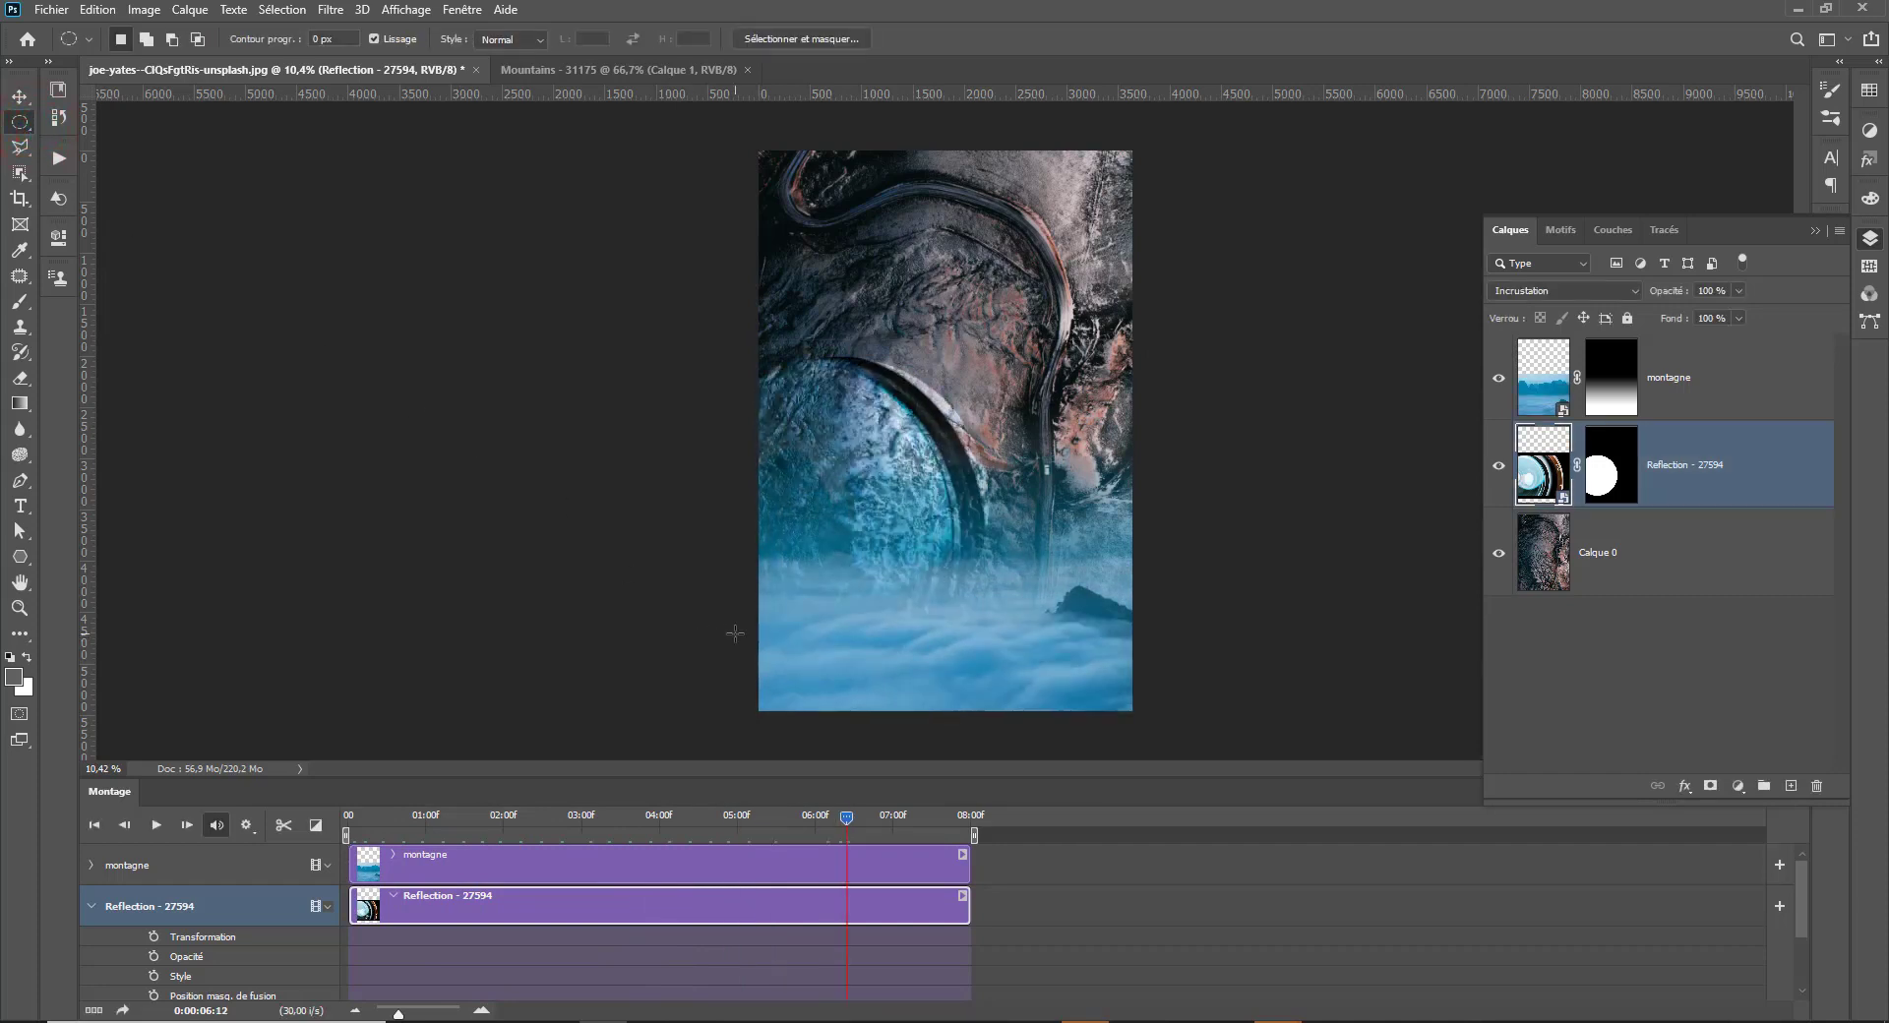
key(space)
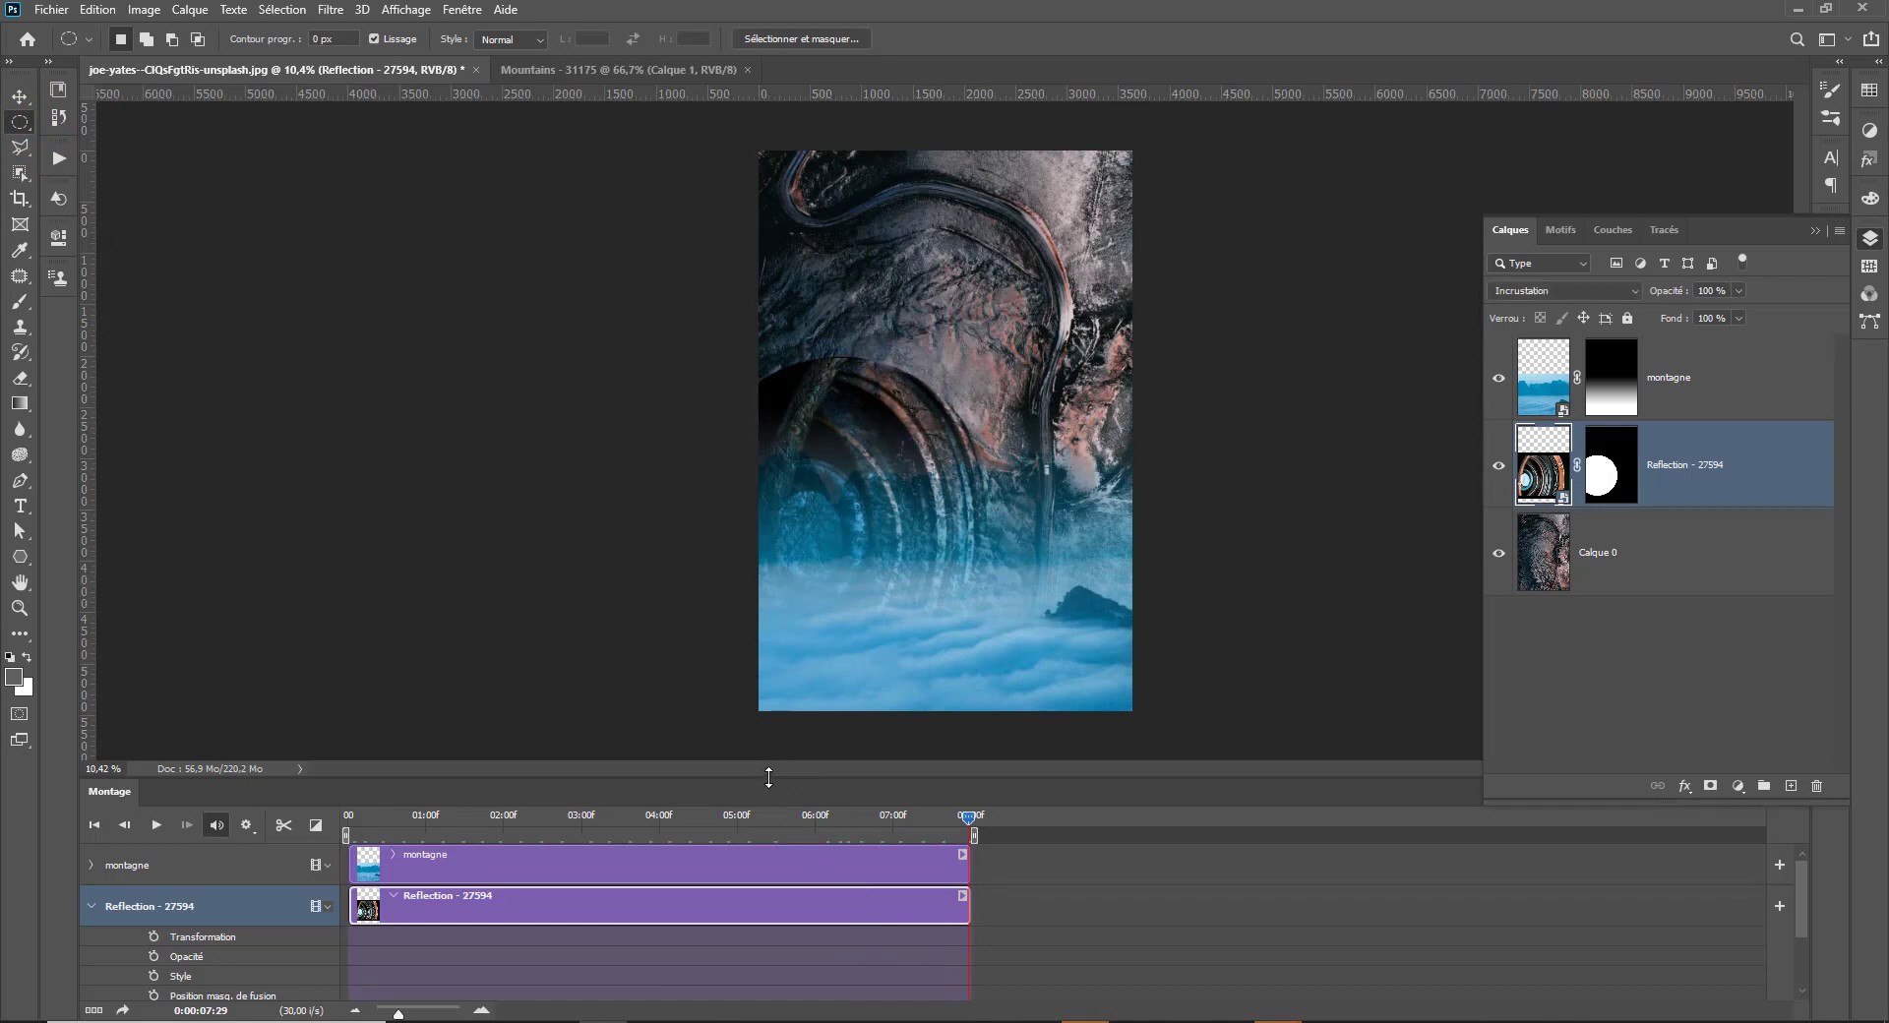
Duplicate the Reflection - 27594 layer, move the copy to the photo's upper right corner rotated about 136.81°, and preview the animation.
click(20, 95)
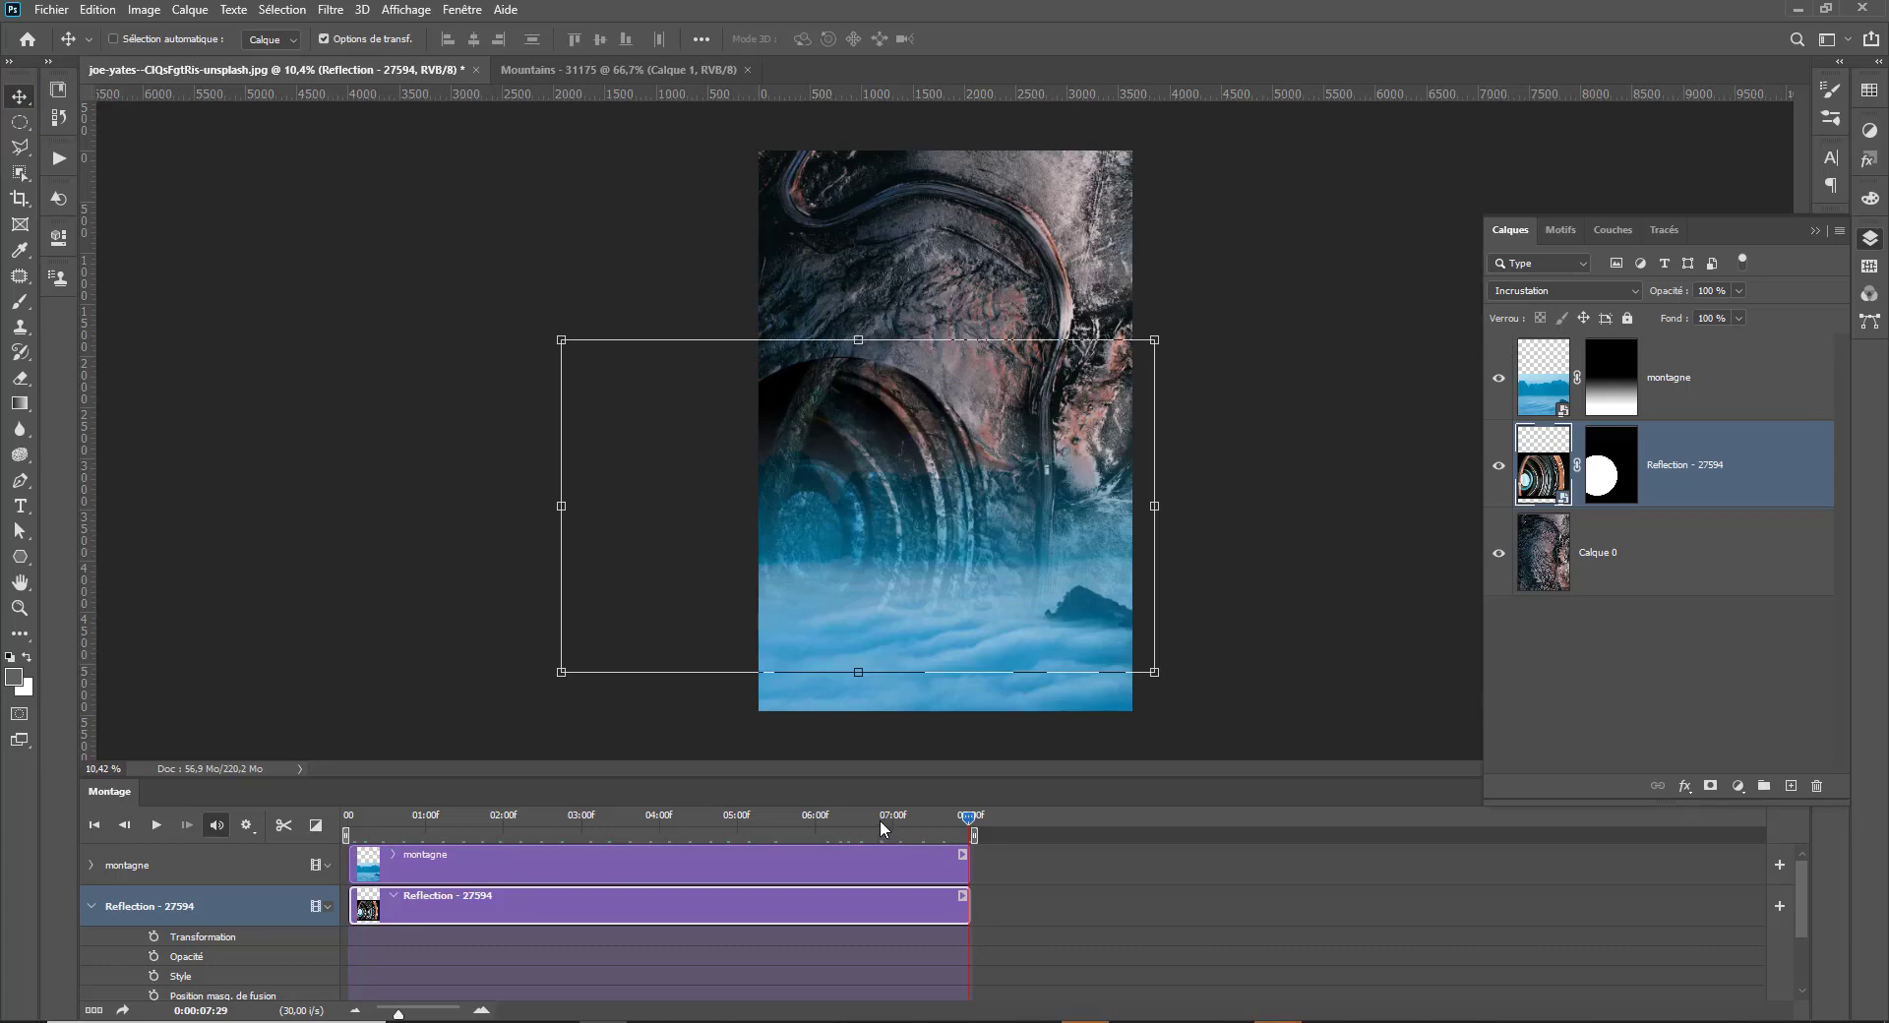
mouse_move(824, 592)
mouse_down()
mouse_move(844, 523)
mouse_move(1069, 284)
mouse_up()
drag(1407, 378, 626, 327)
drag(1025, 275, 1012, 286)
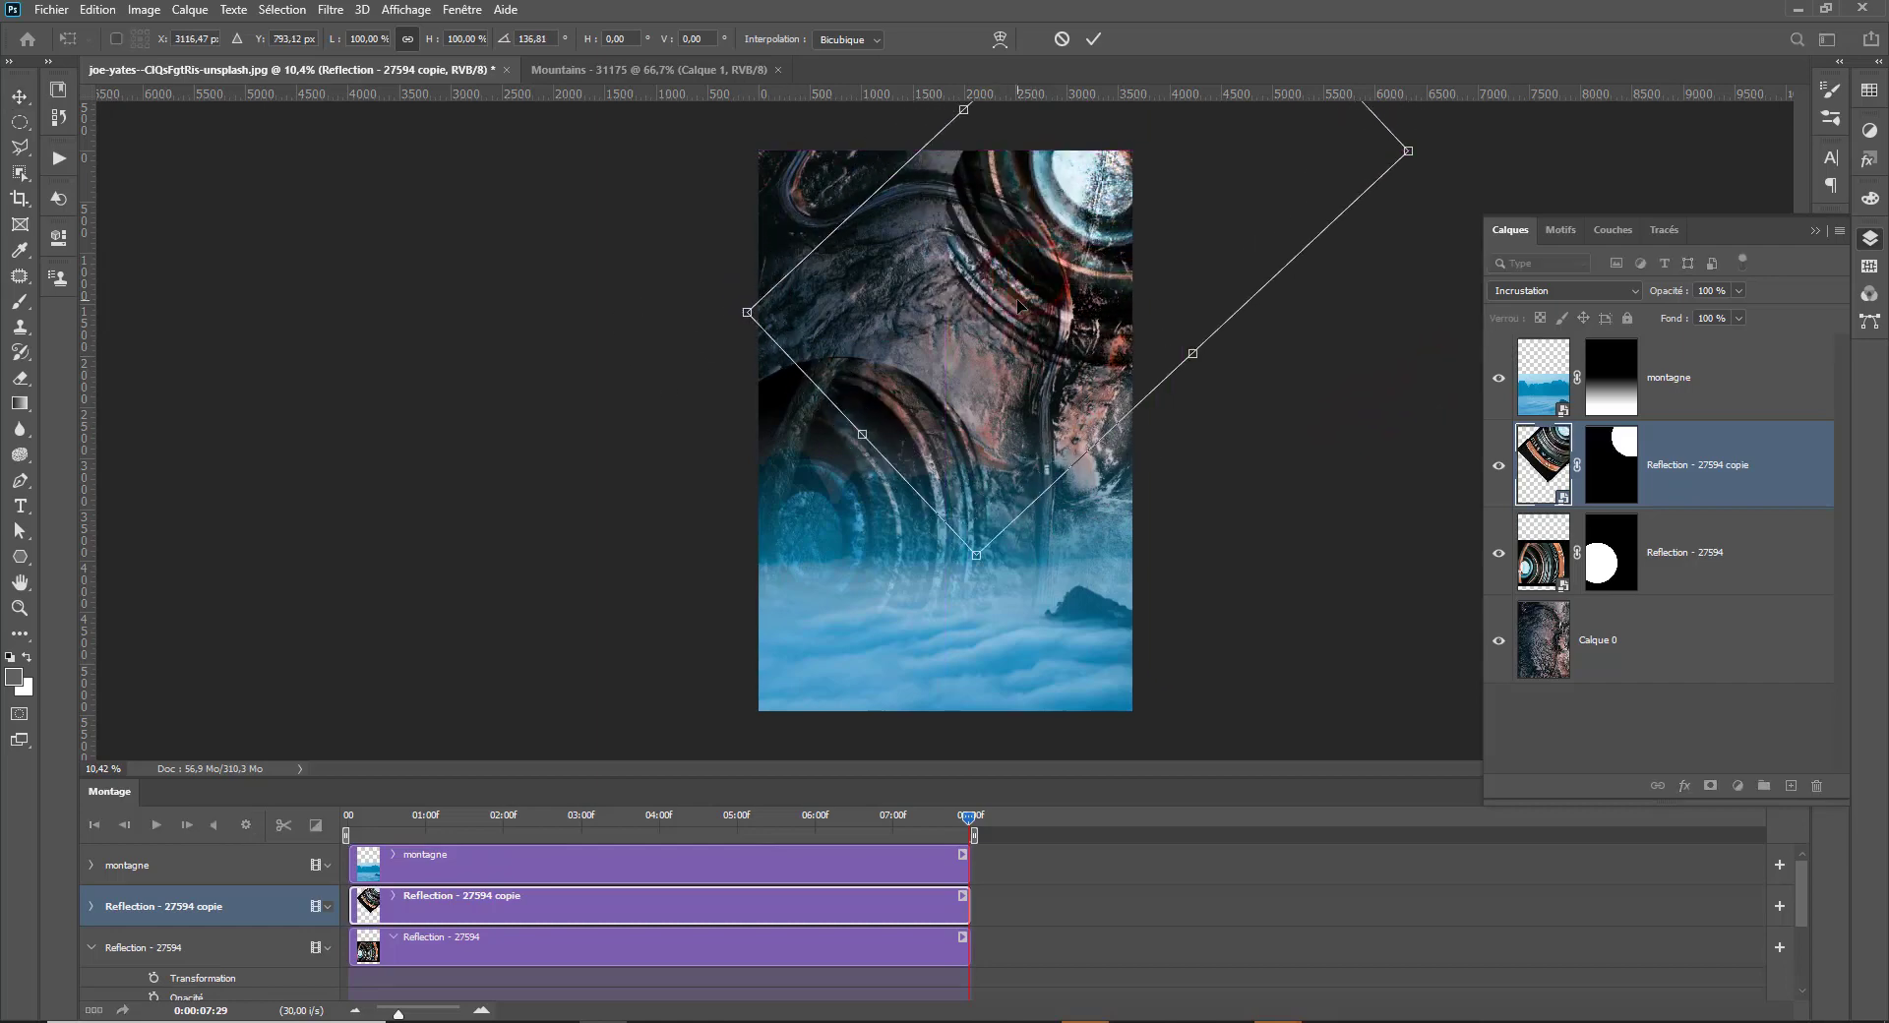
key(Return)
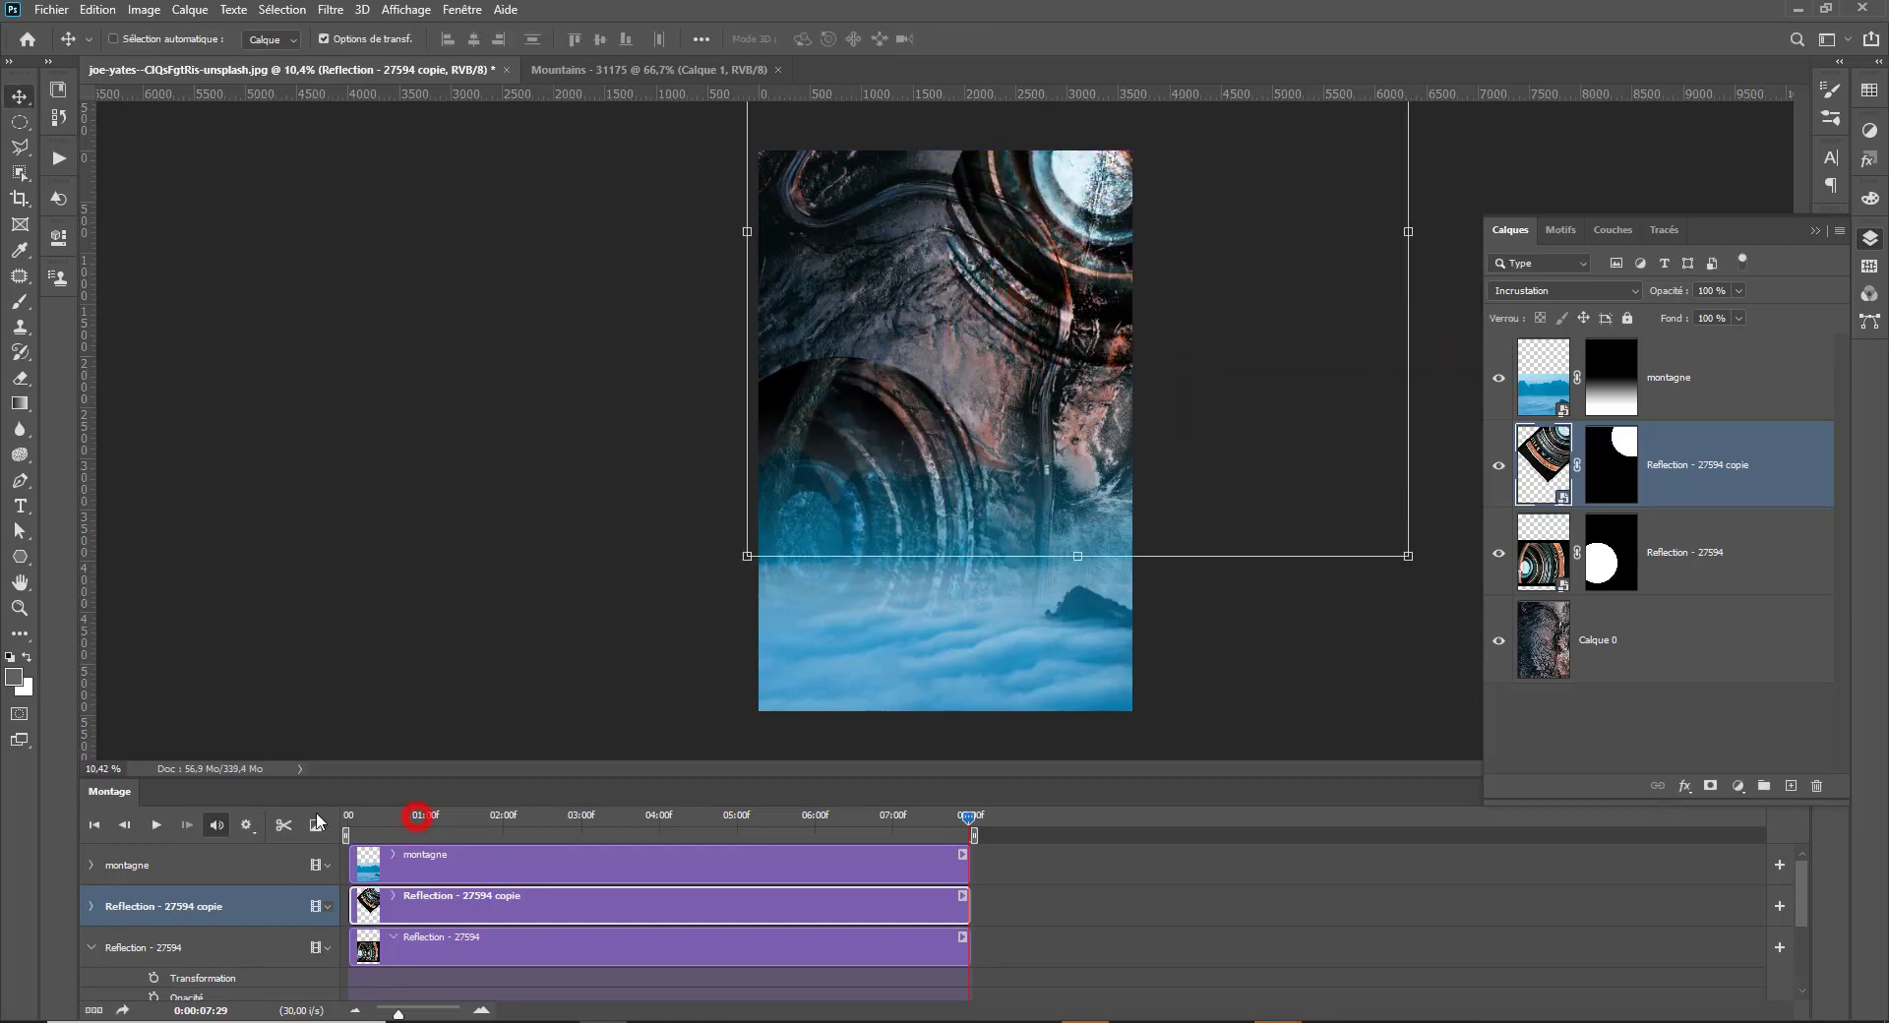
key(space)
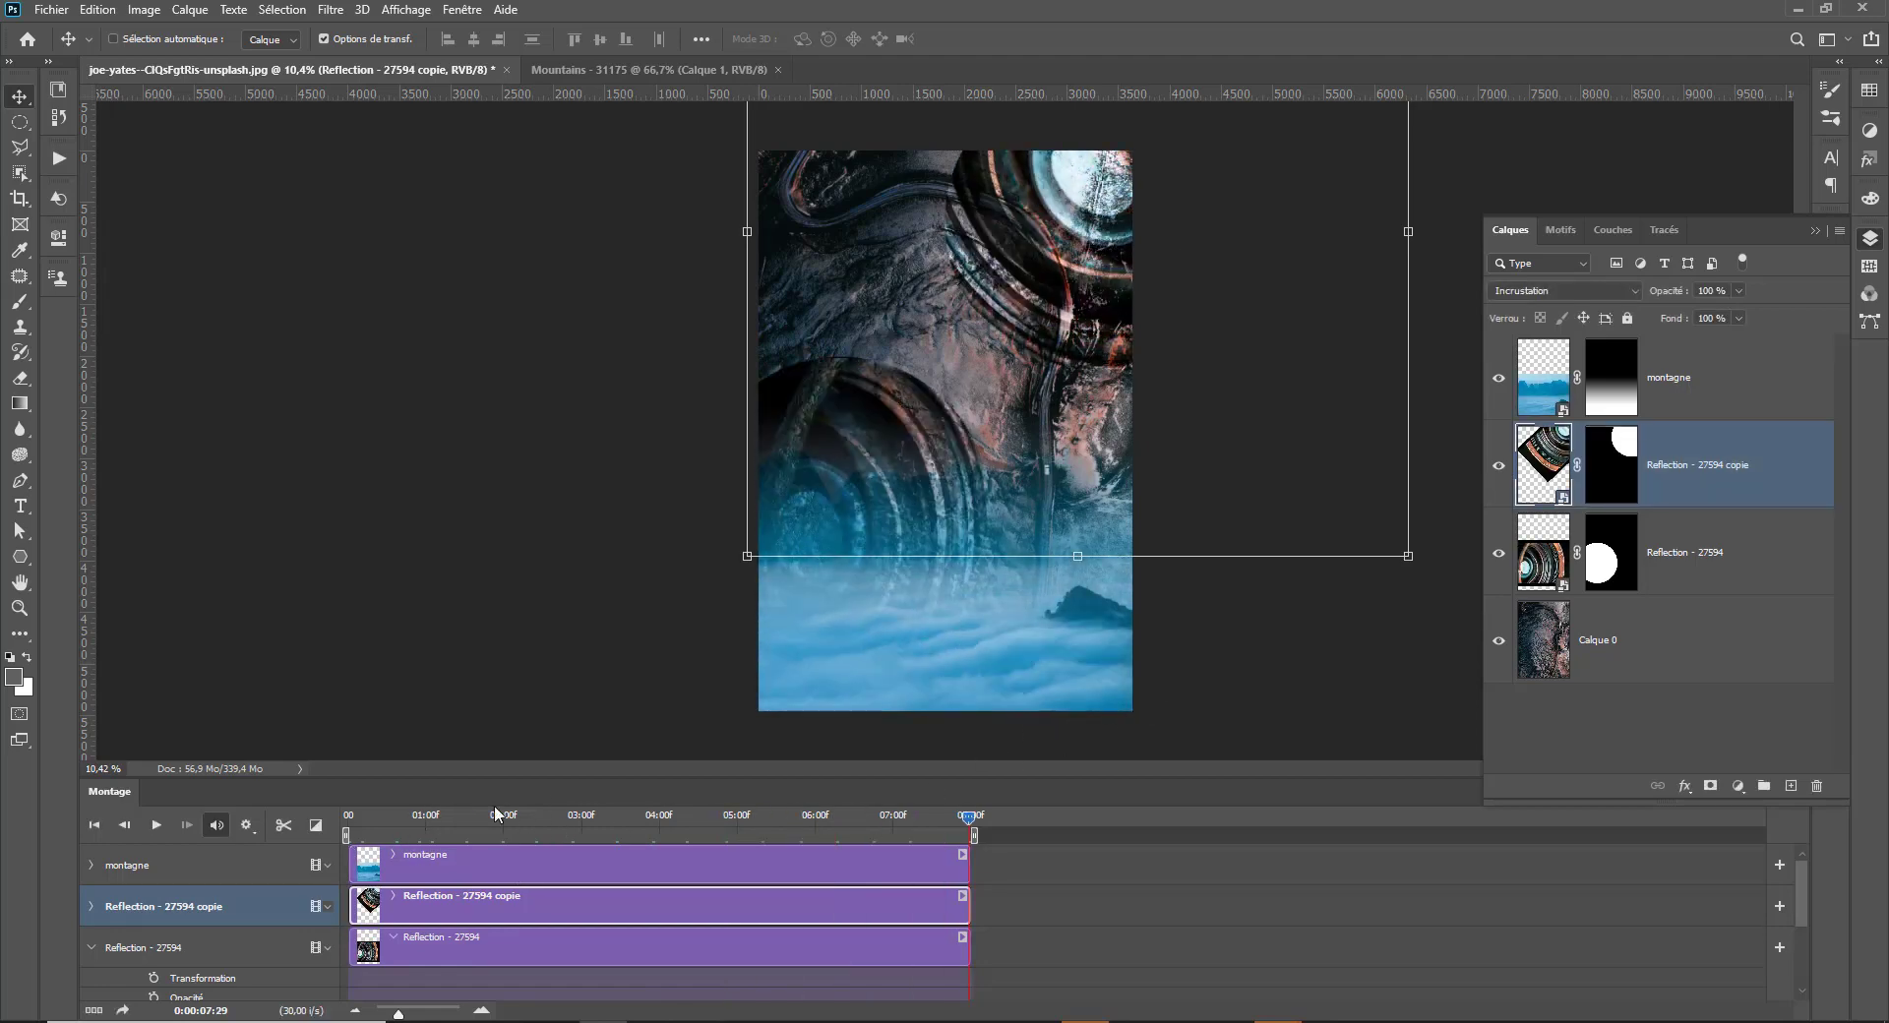
key(space)
Resize the image proportionally to a width of 1000 pixels.
key(ctrl+alt+i)
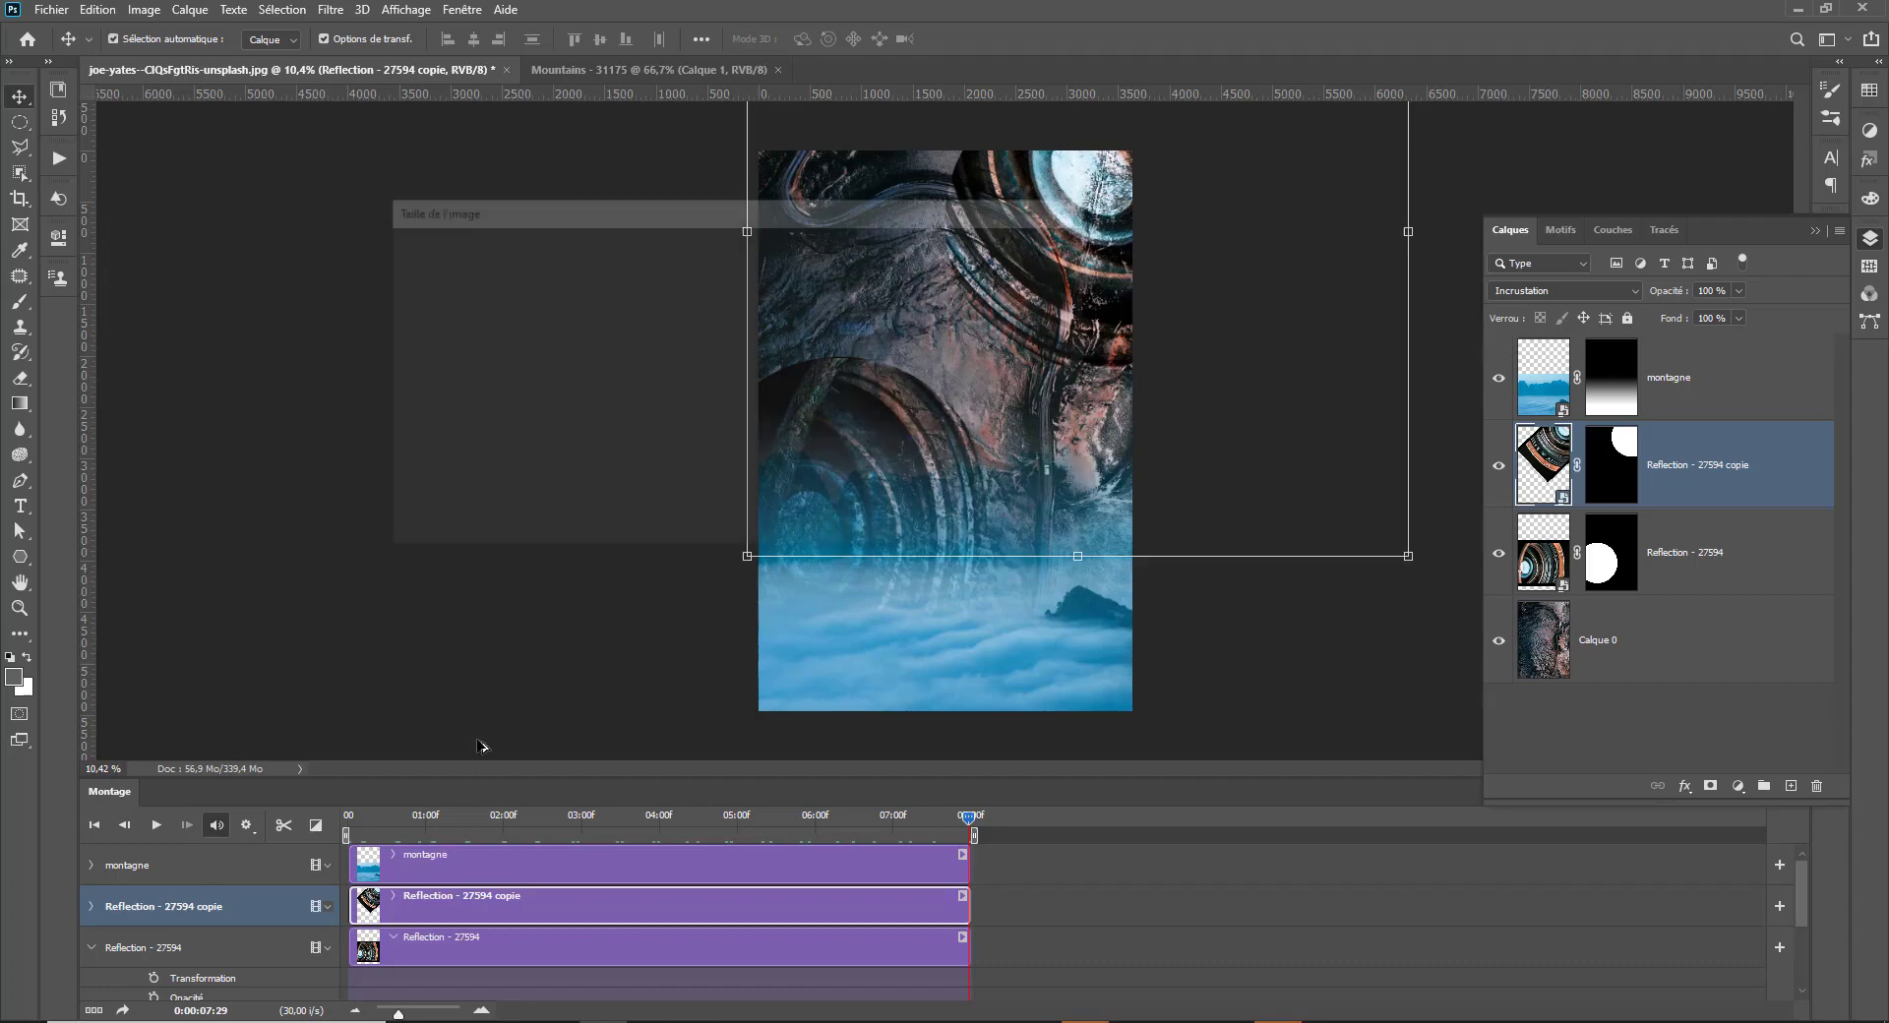
click(993, 330)
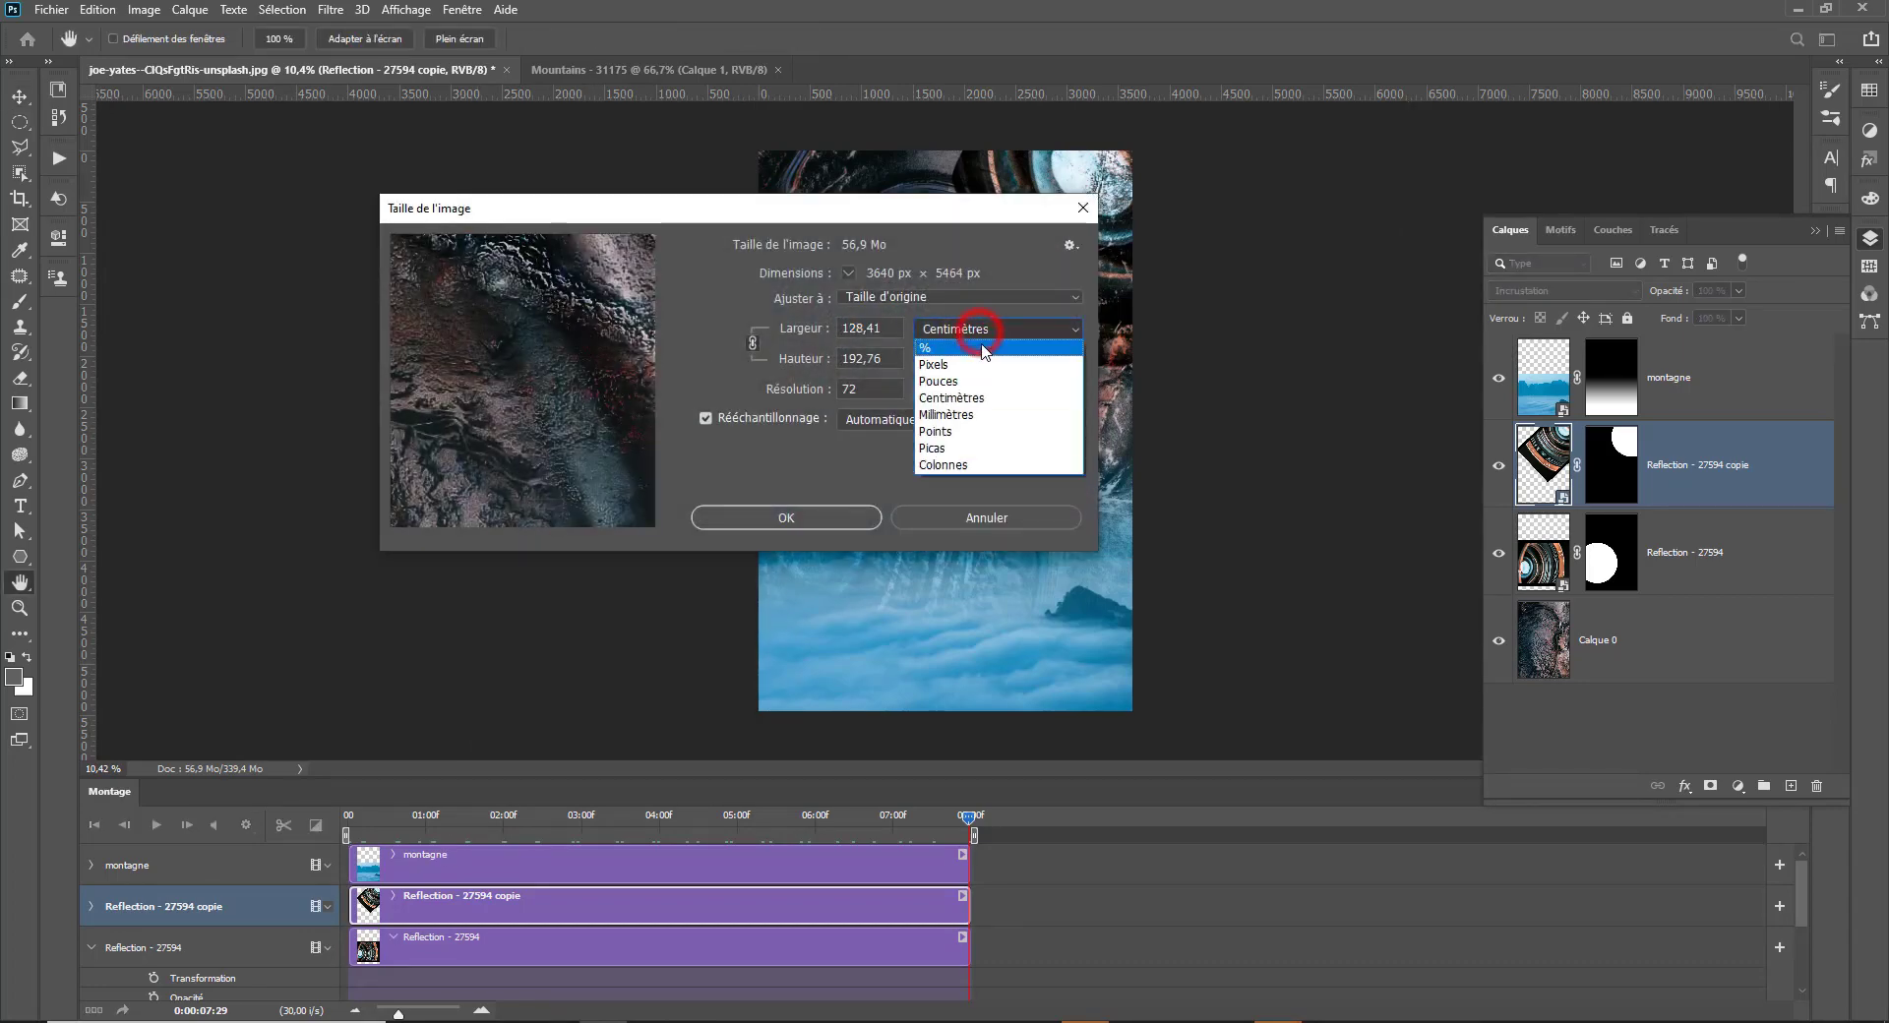
click(972, 359)
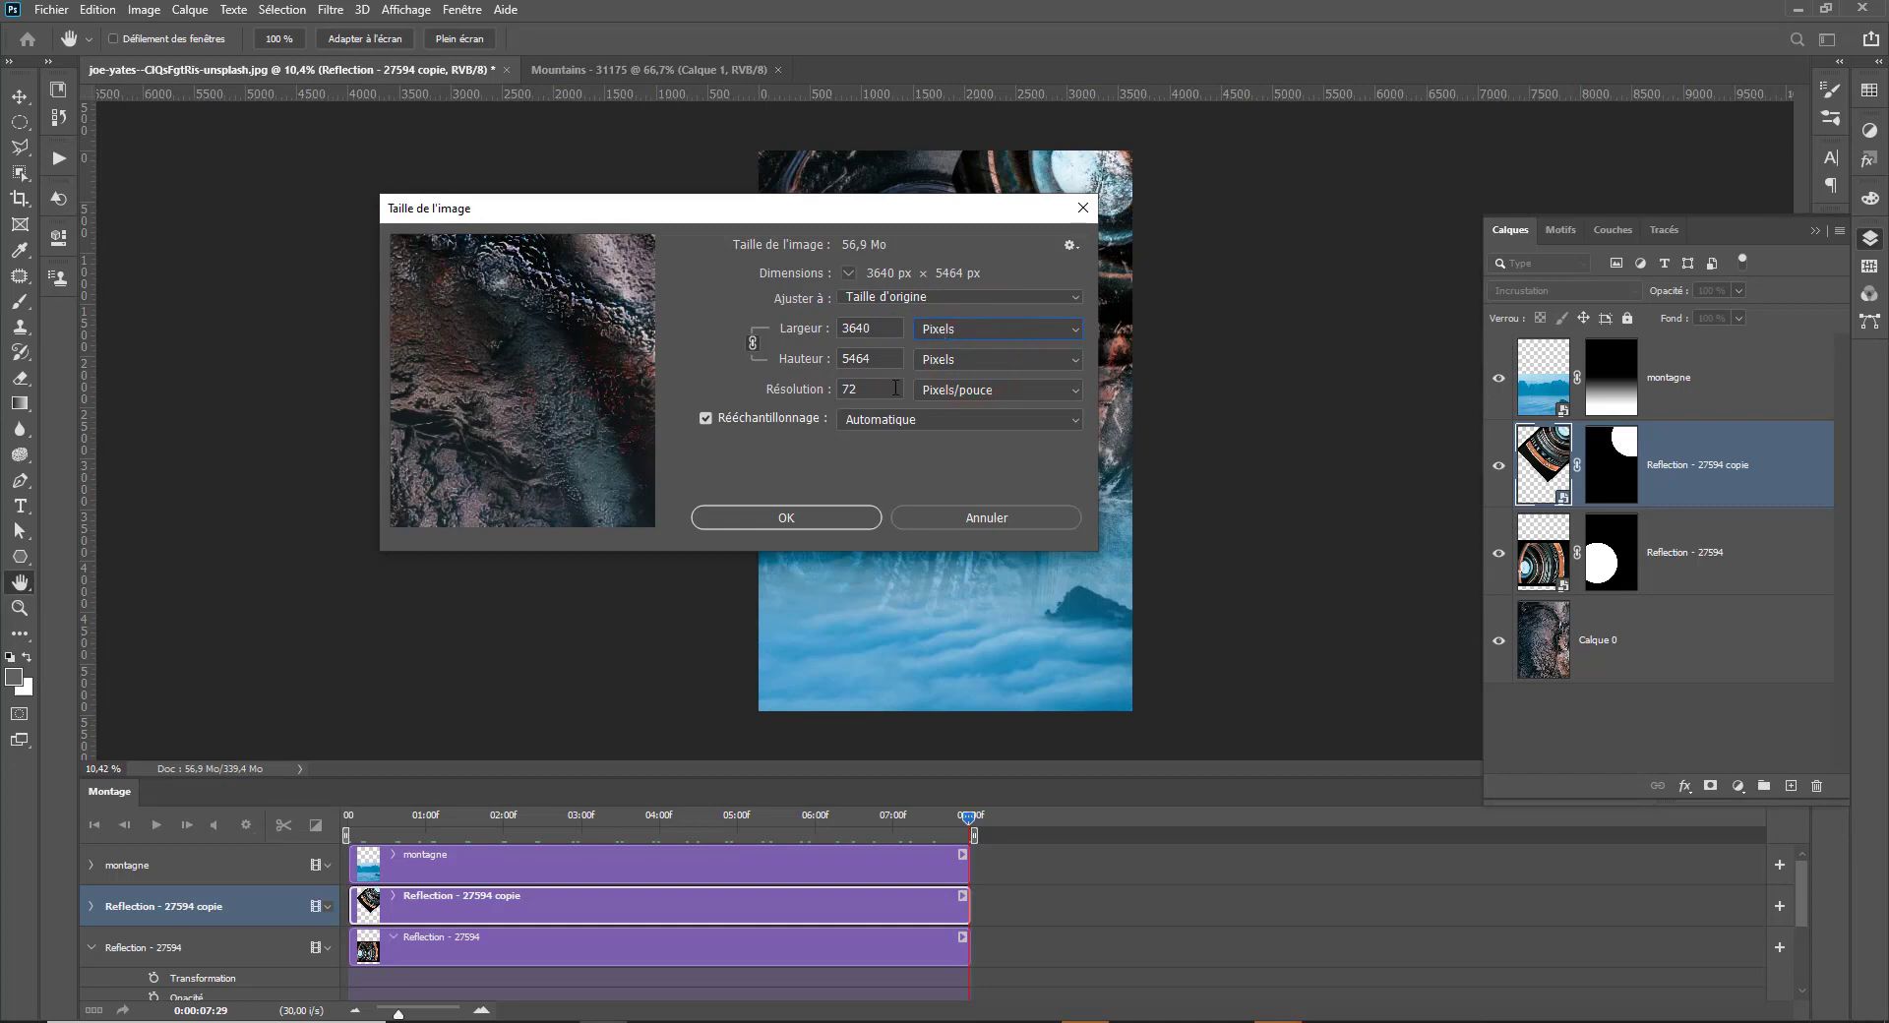
double_click(884, 331)
text(1000)
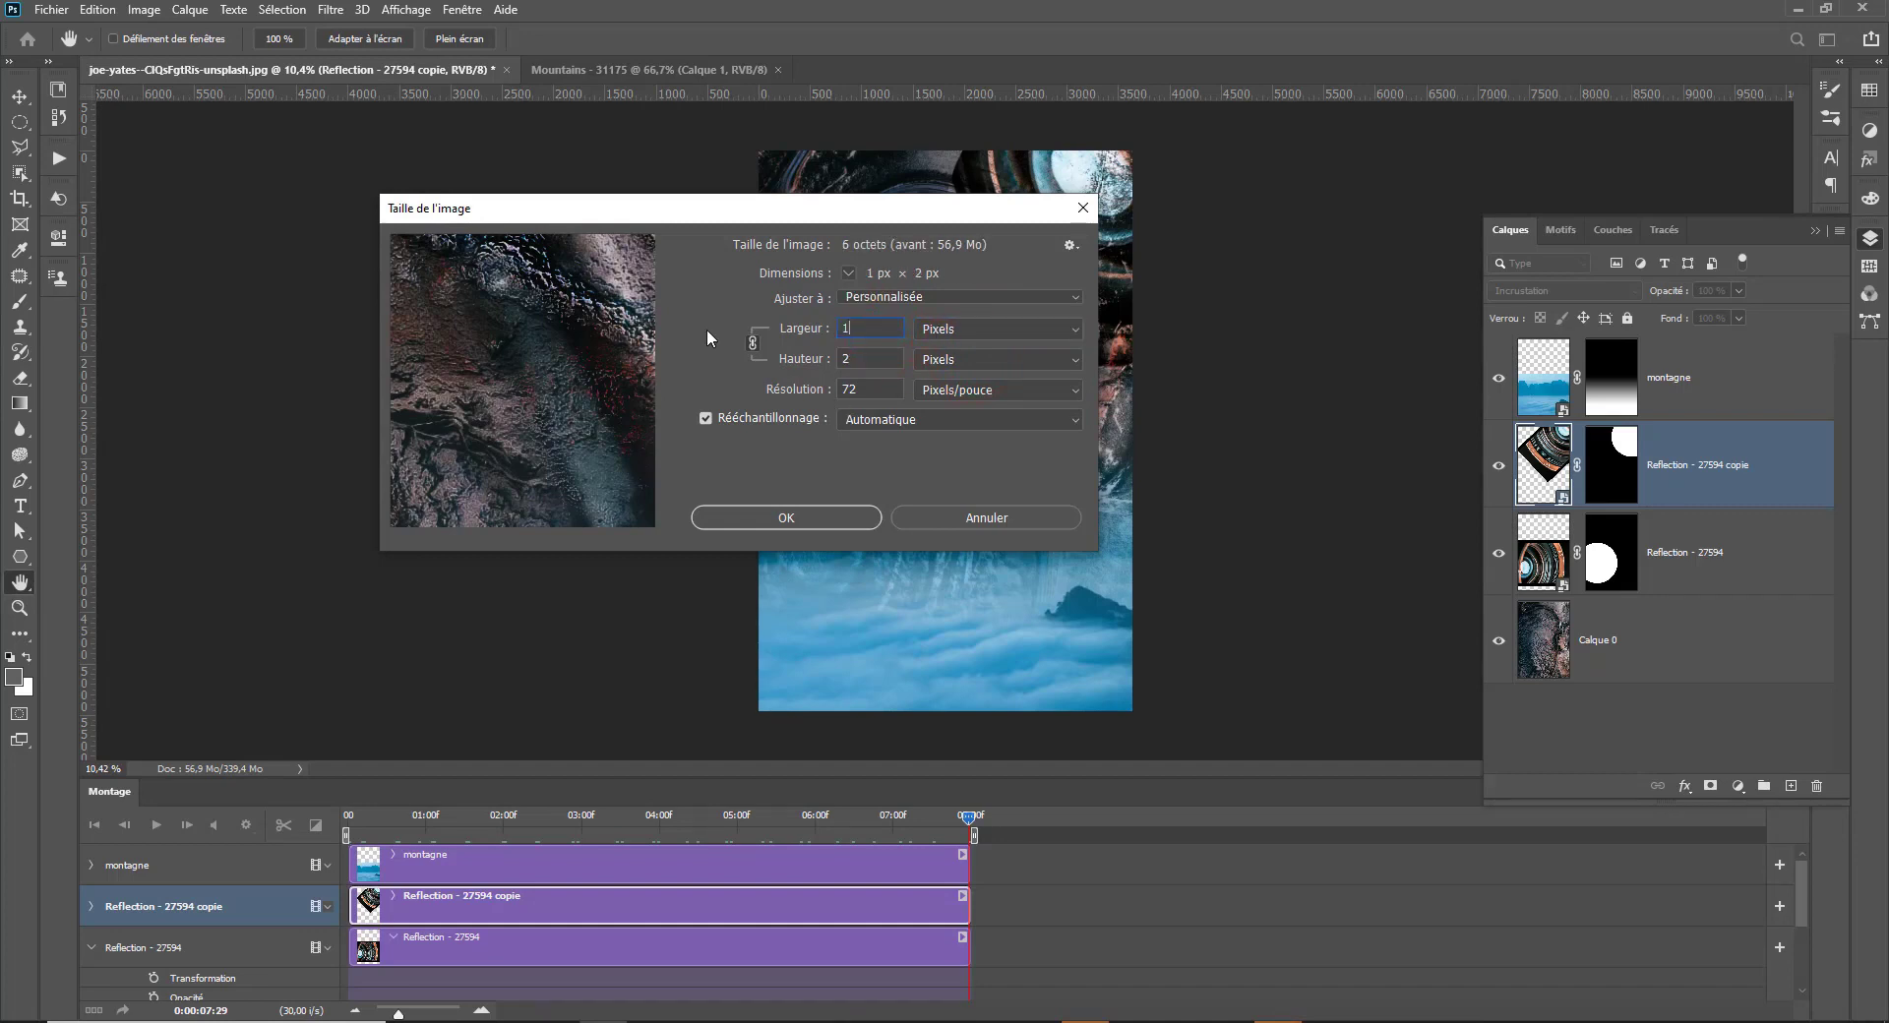
click(773, 518)
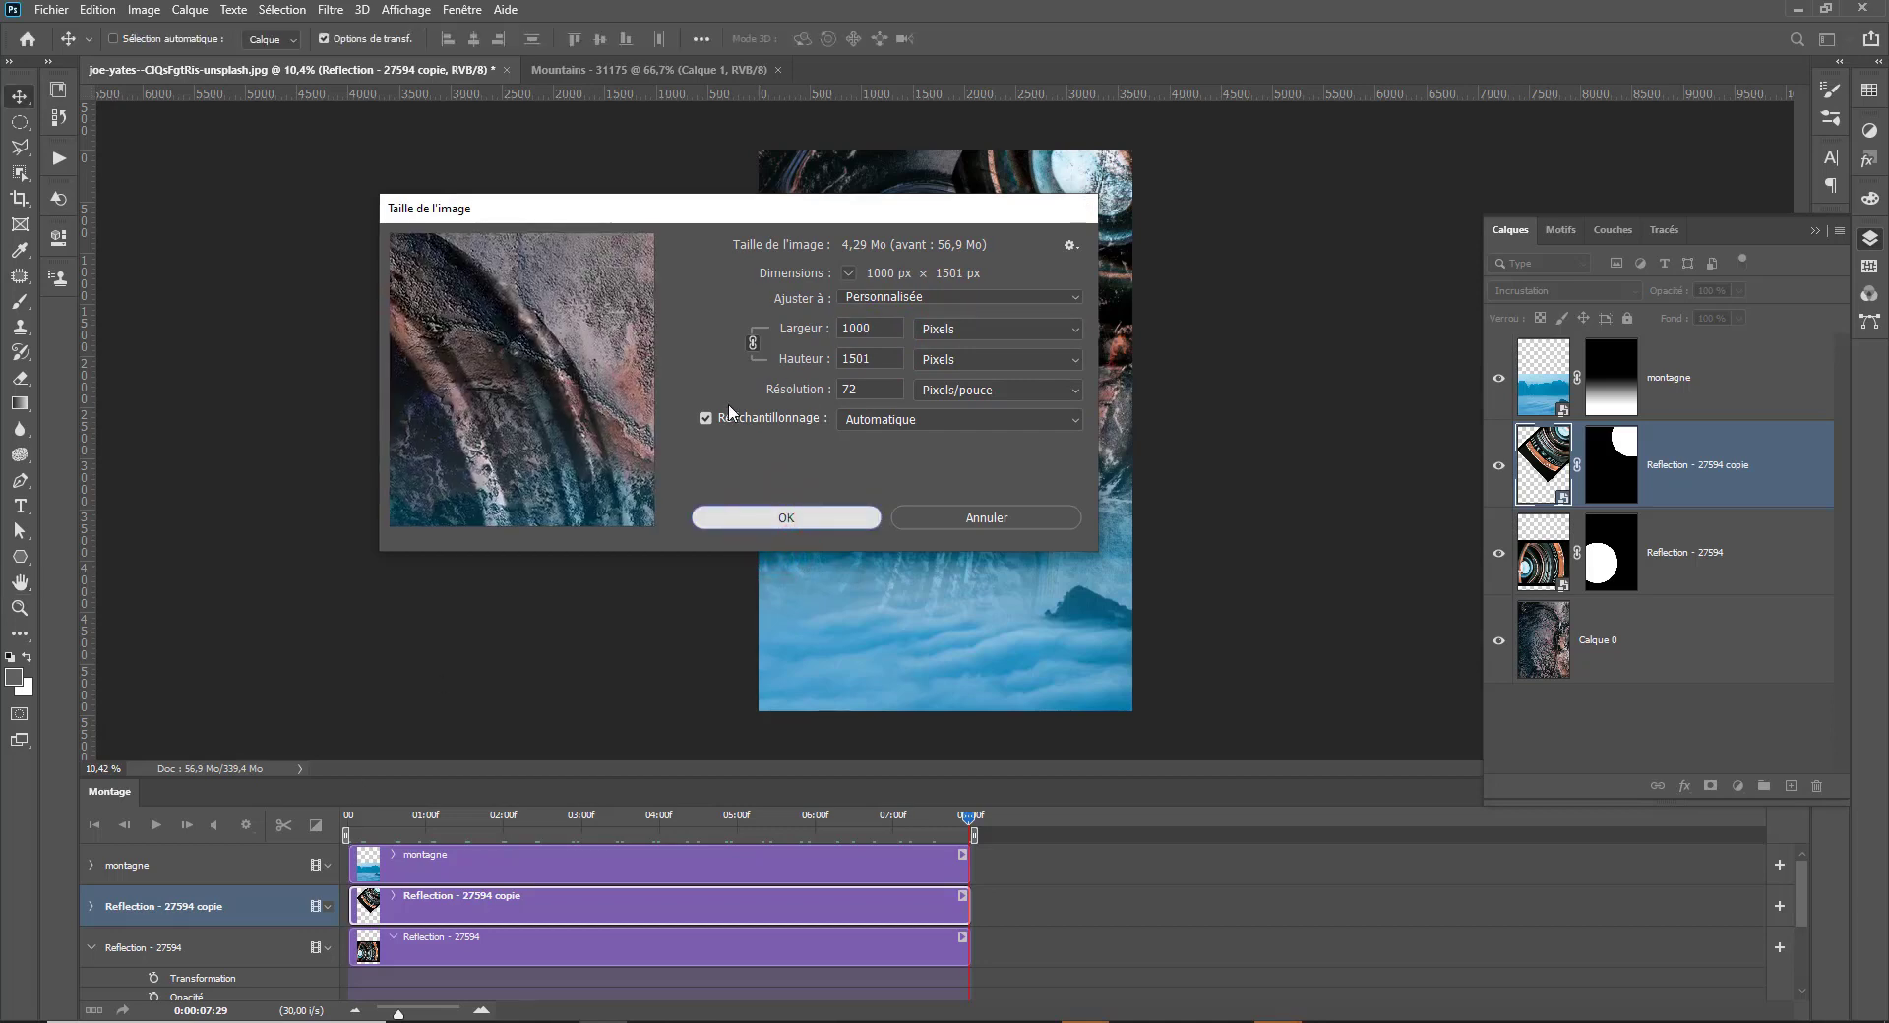
click(752, 521)
Return the timeline to the start and play the resized composite with the Reflection - 27594 copie layer selected.
key(ctrl+plus)
key(ctrl+plus)
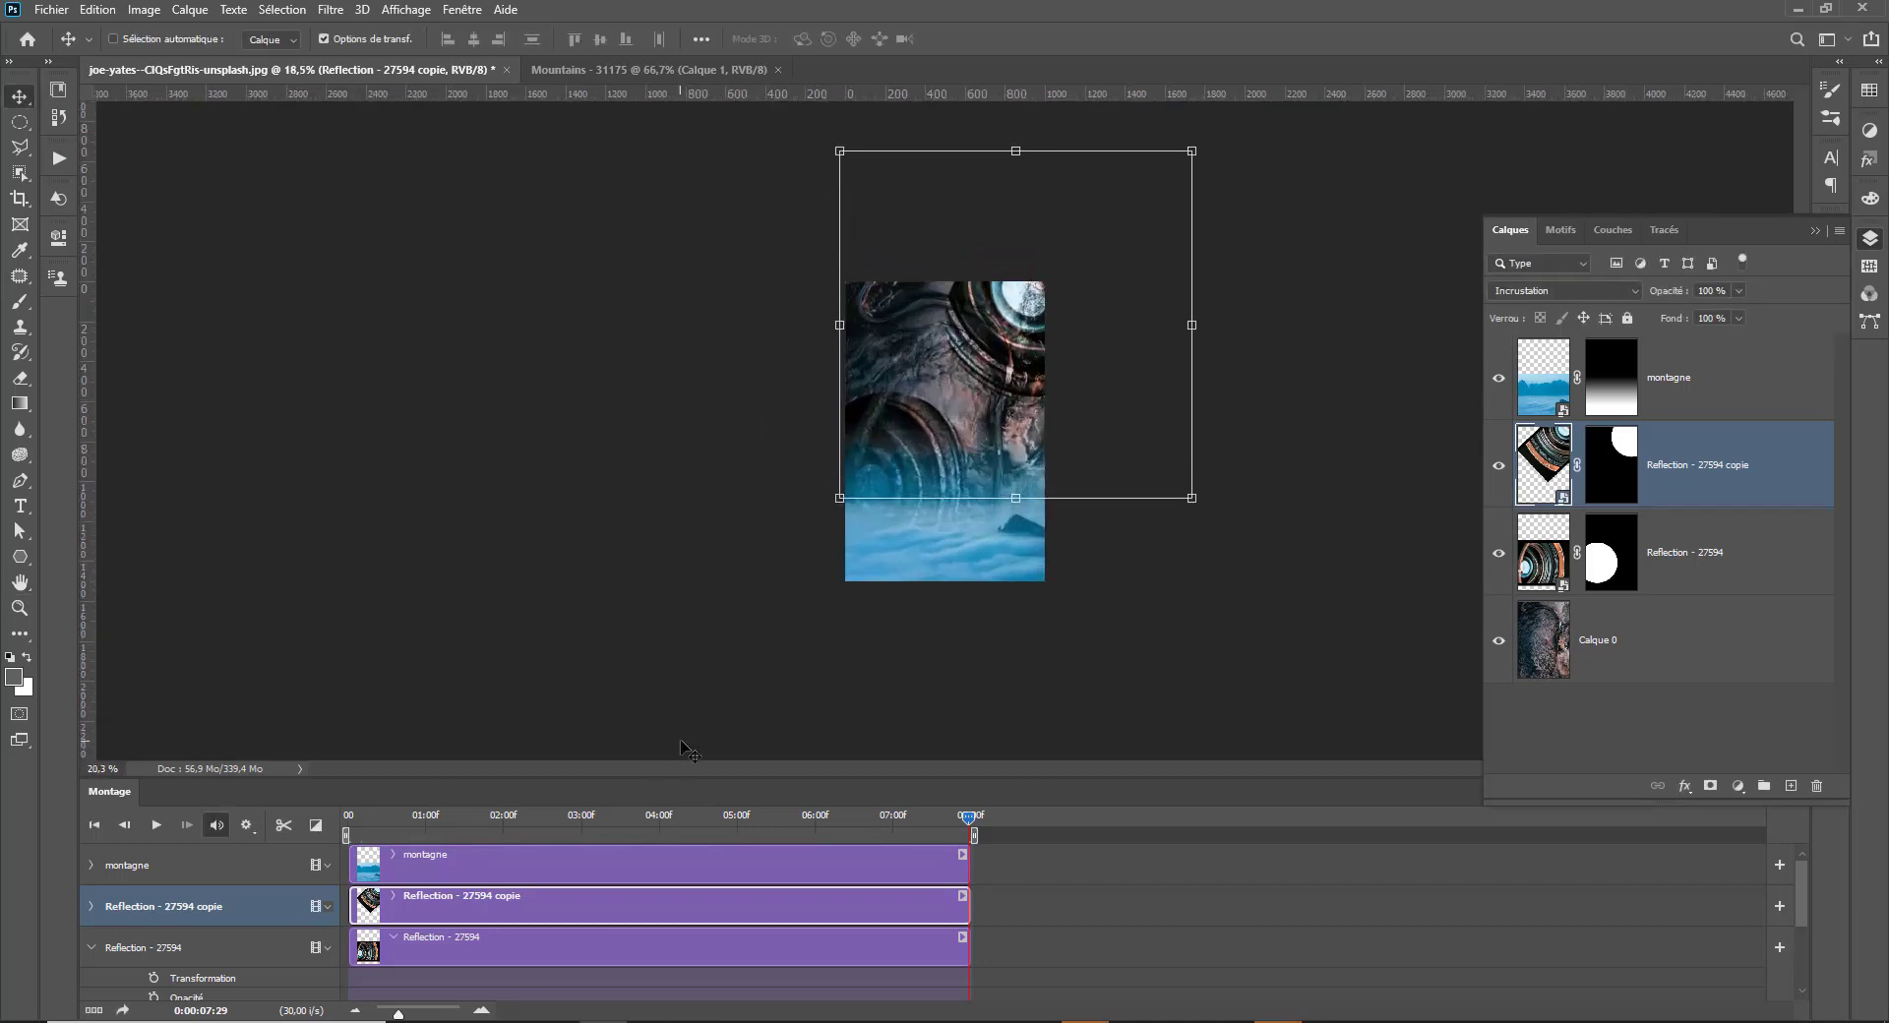
click(1562, 405)
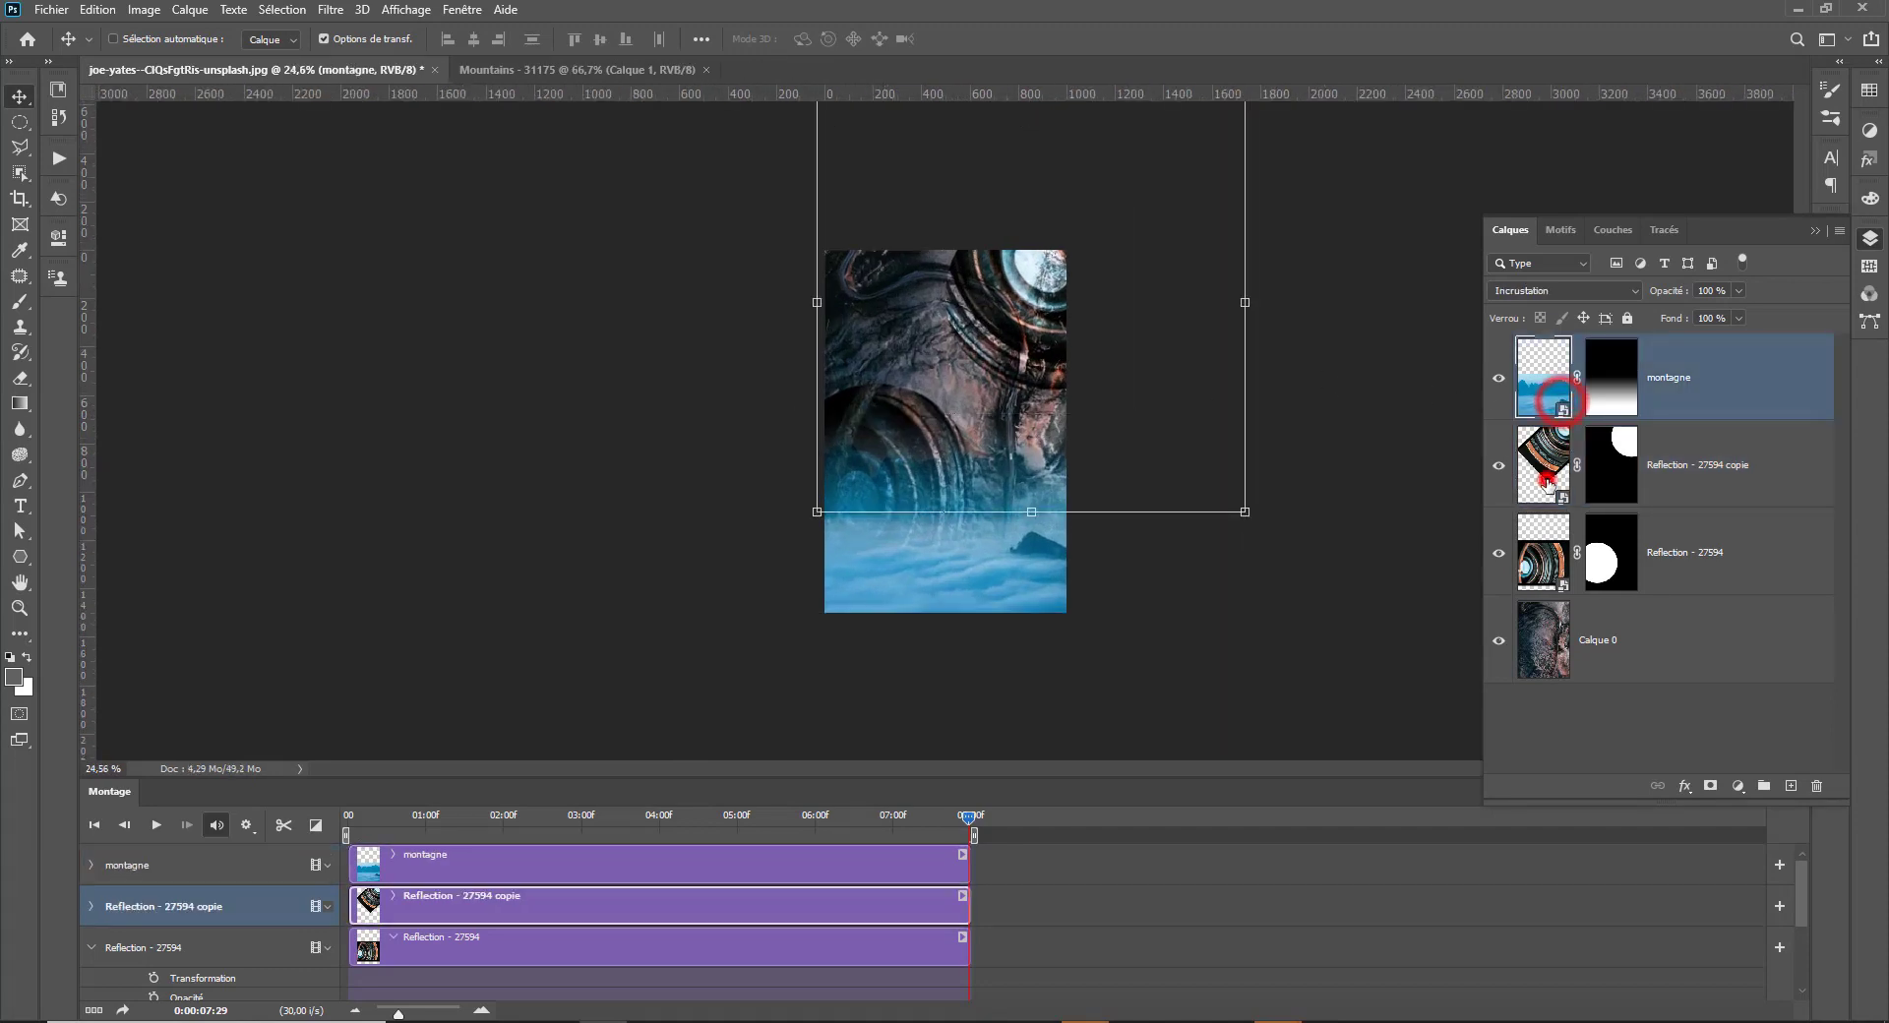
click(1547, 478)
drag(399, 825, 331, 820)
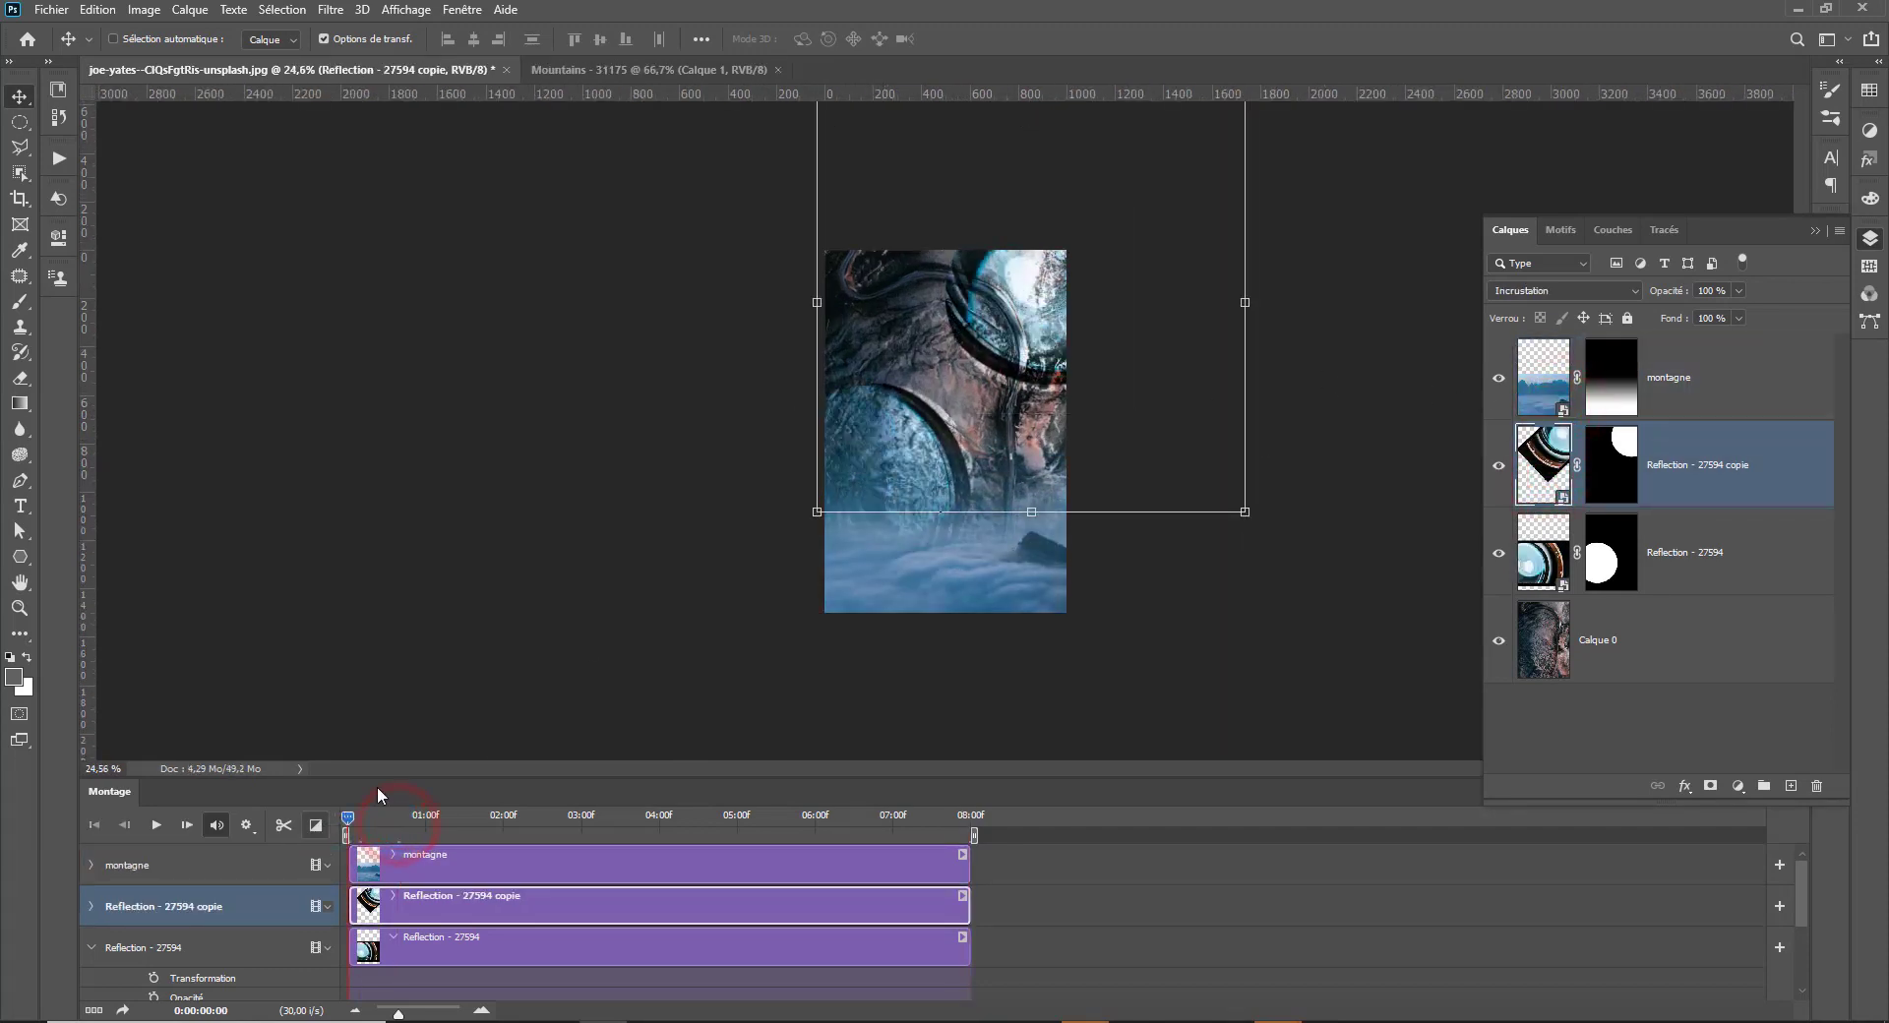
key(space)
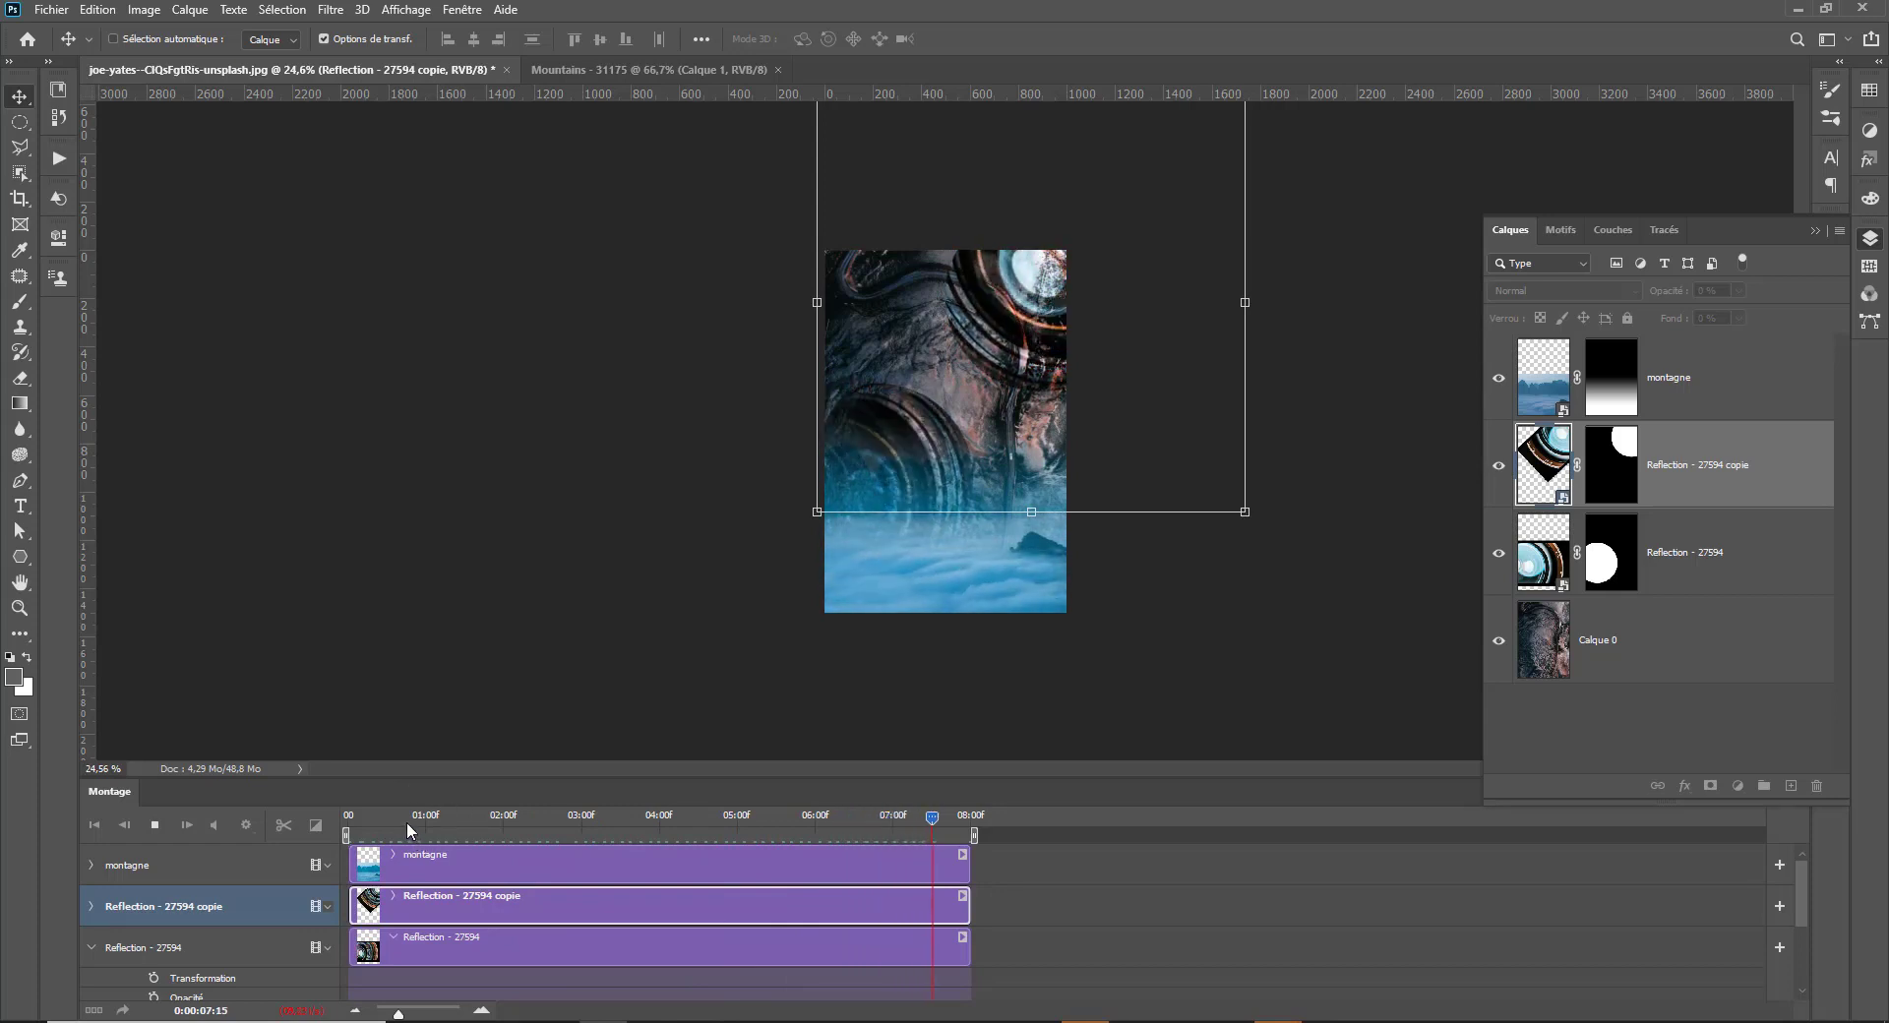
Paint the Reflection - 27594 copie layer's mask with a soft black brush, size 164, along the upper lens's outer edge.
click(392, 828)
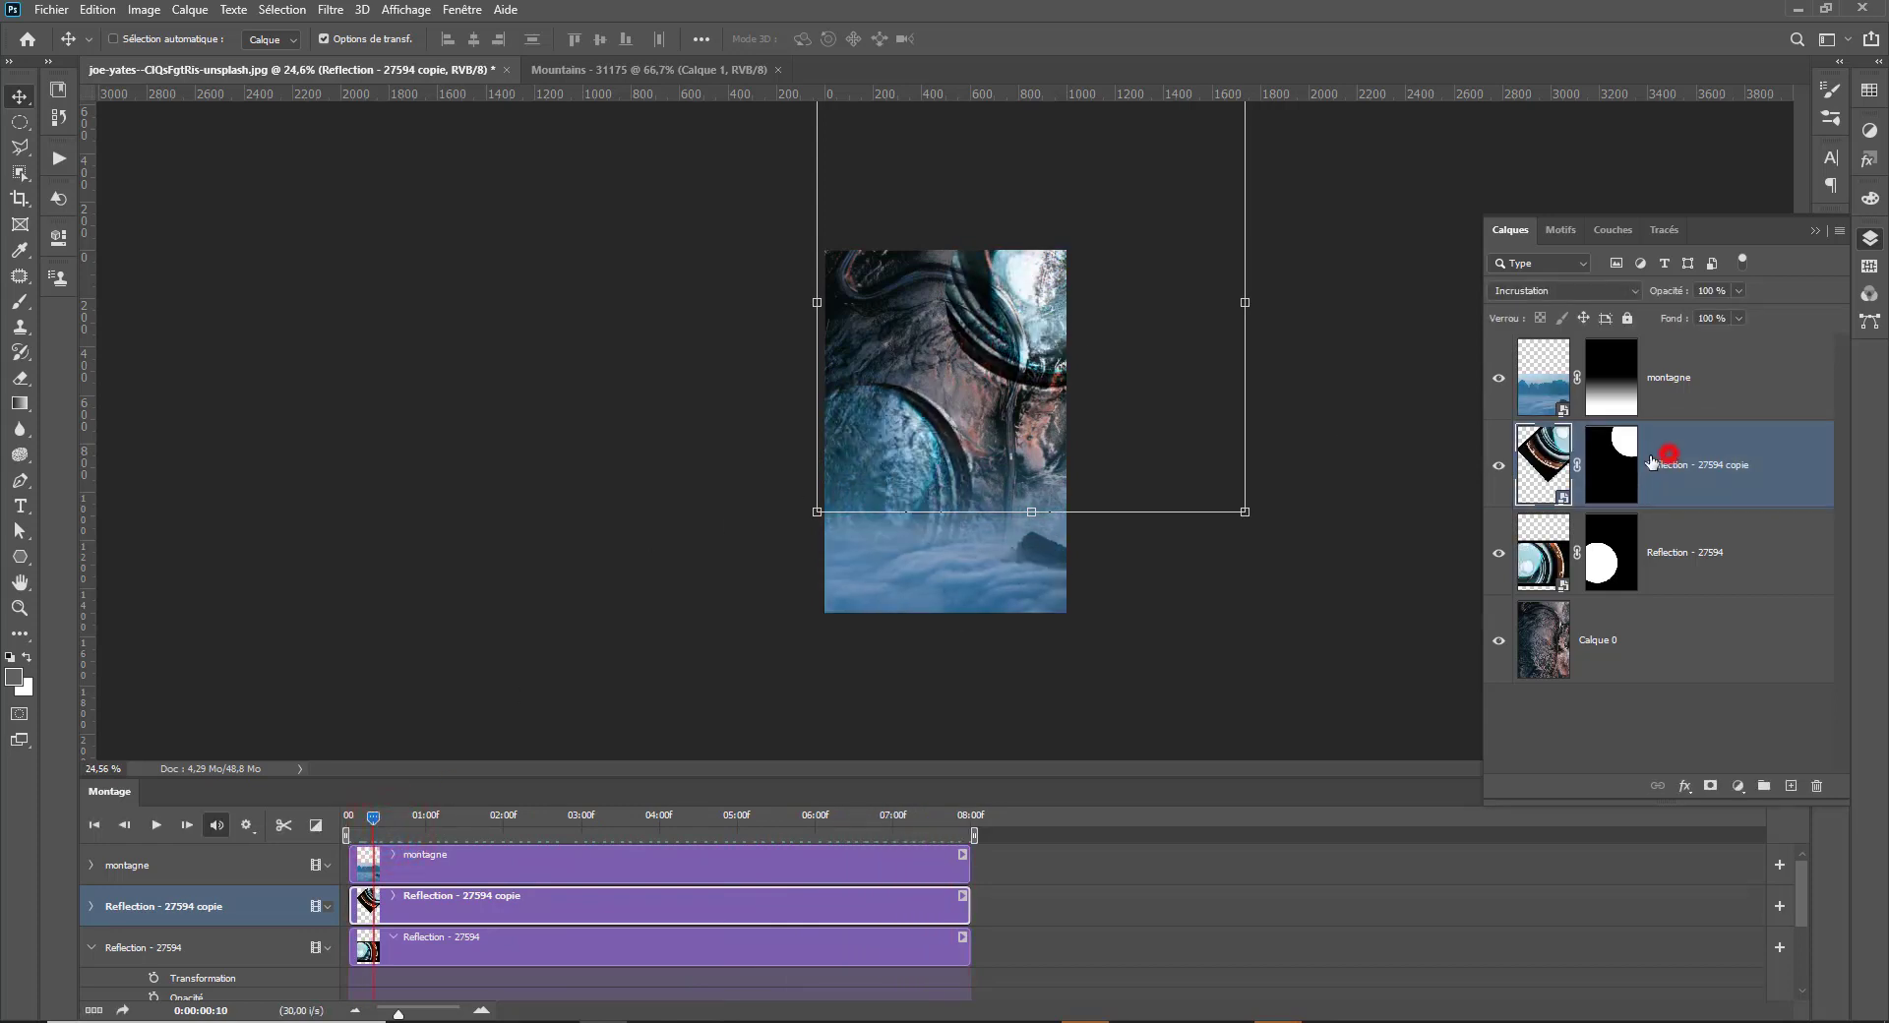
click(1621, 461)
click(24, 303)
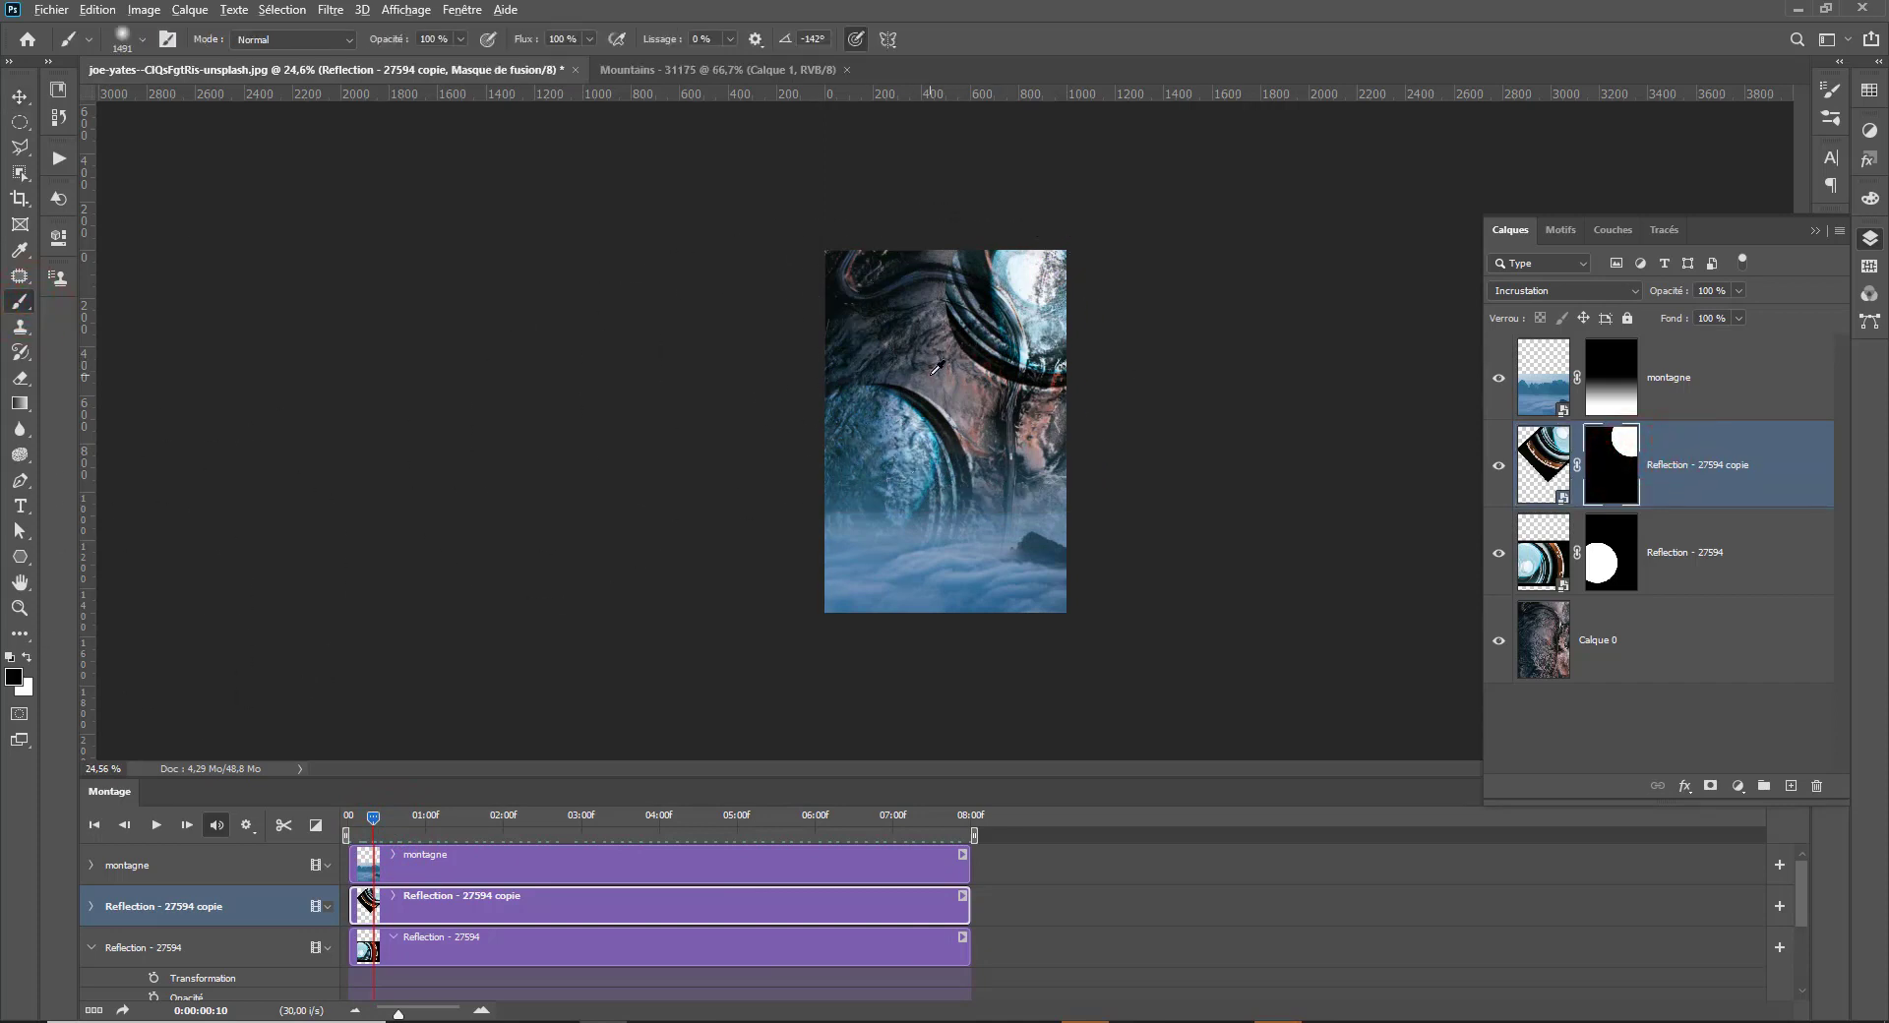
drag(928, 375, 770, 411)
drag(935, 254, 948, 254)
drag(960, 244, 934, 324)
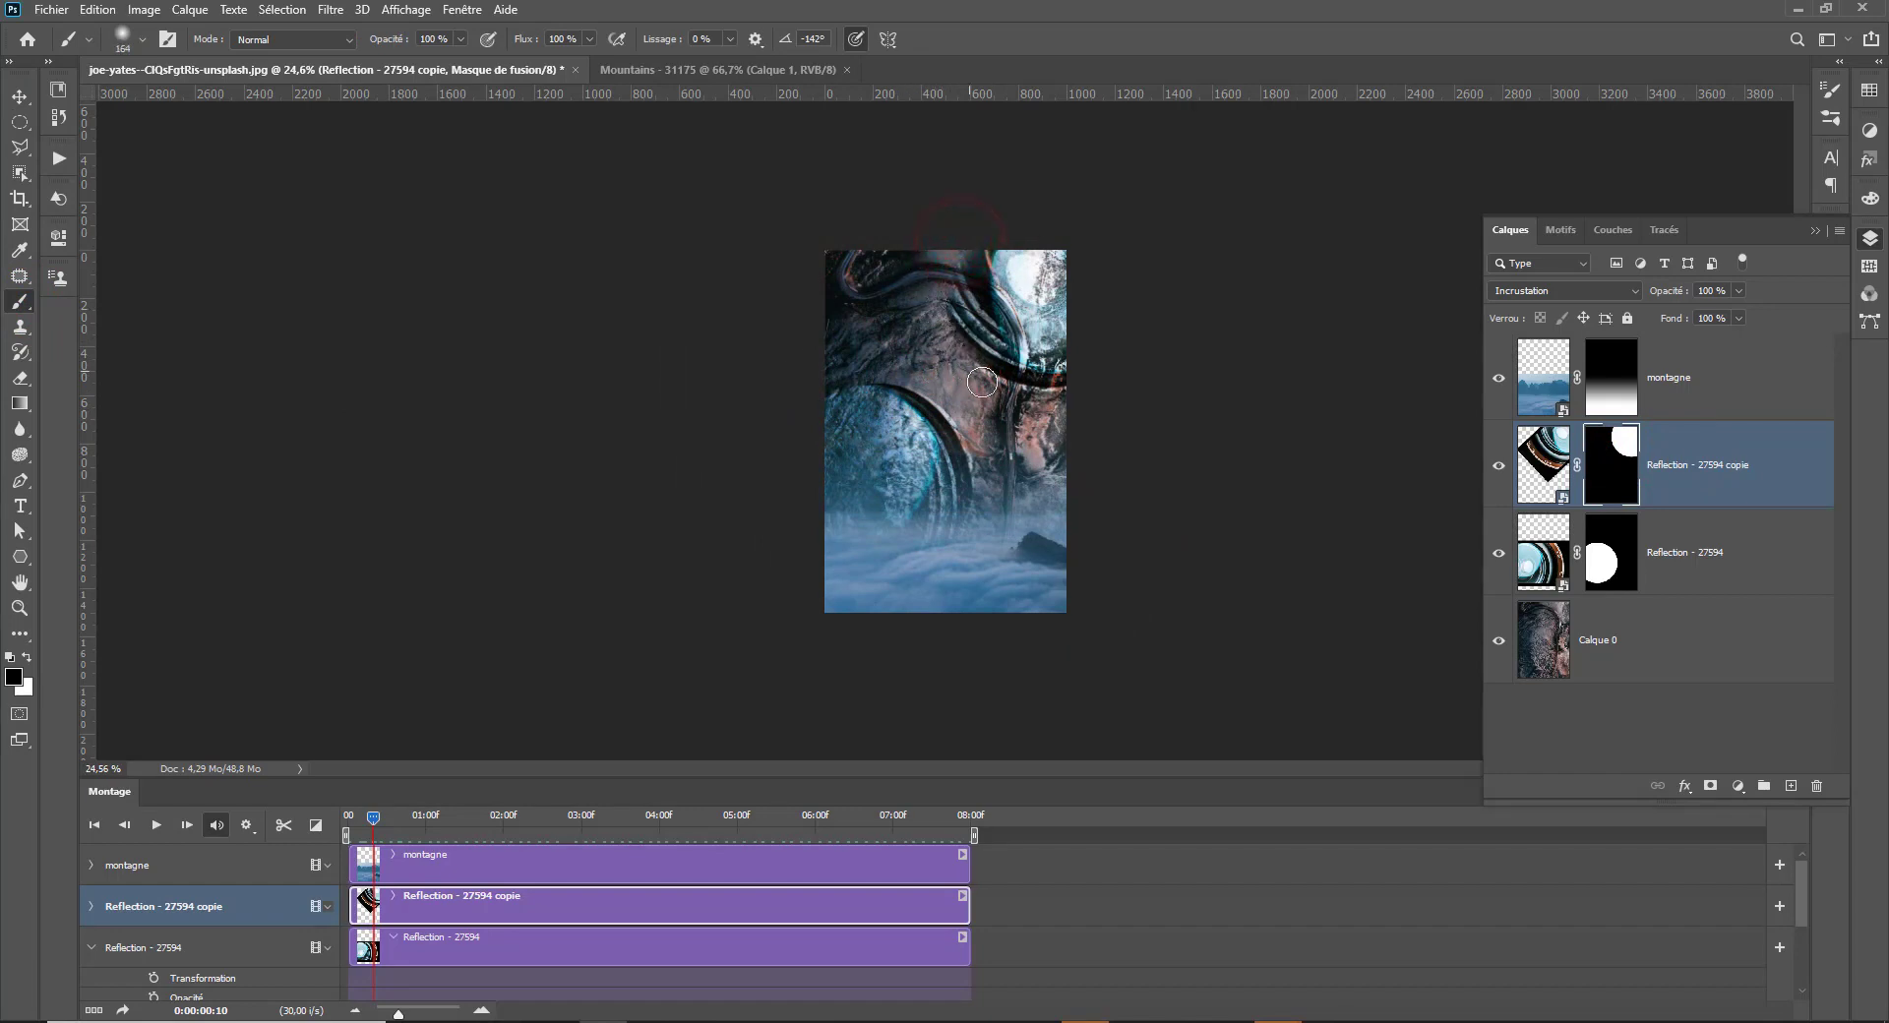
Brush black on the Reflection - 27594 layer's mask at the lower lens's edge, and dab white near the photo's upper edge.
click(1602, 573)
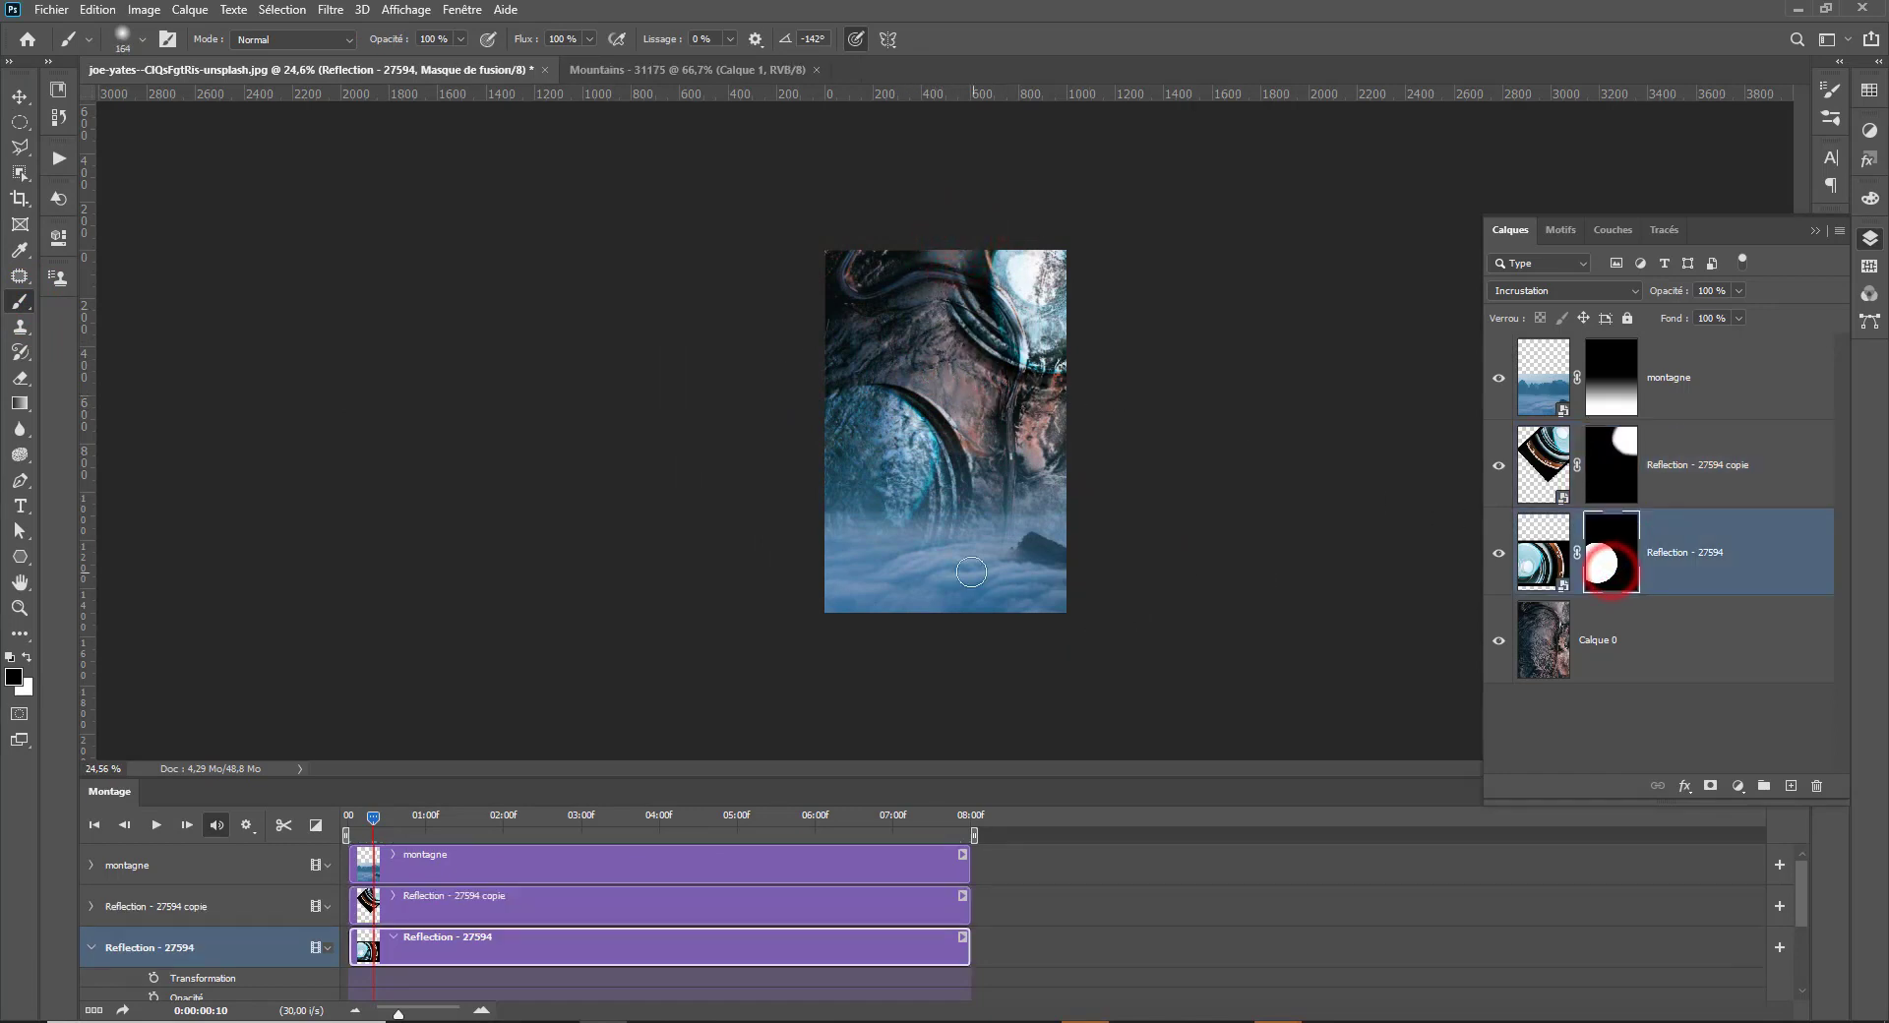
click(972, 536)
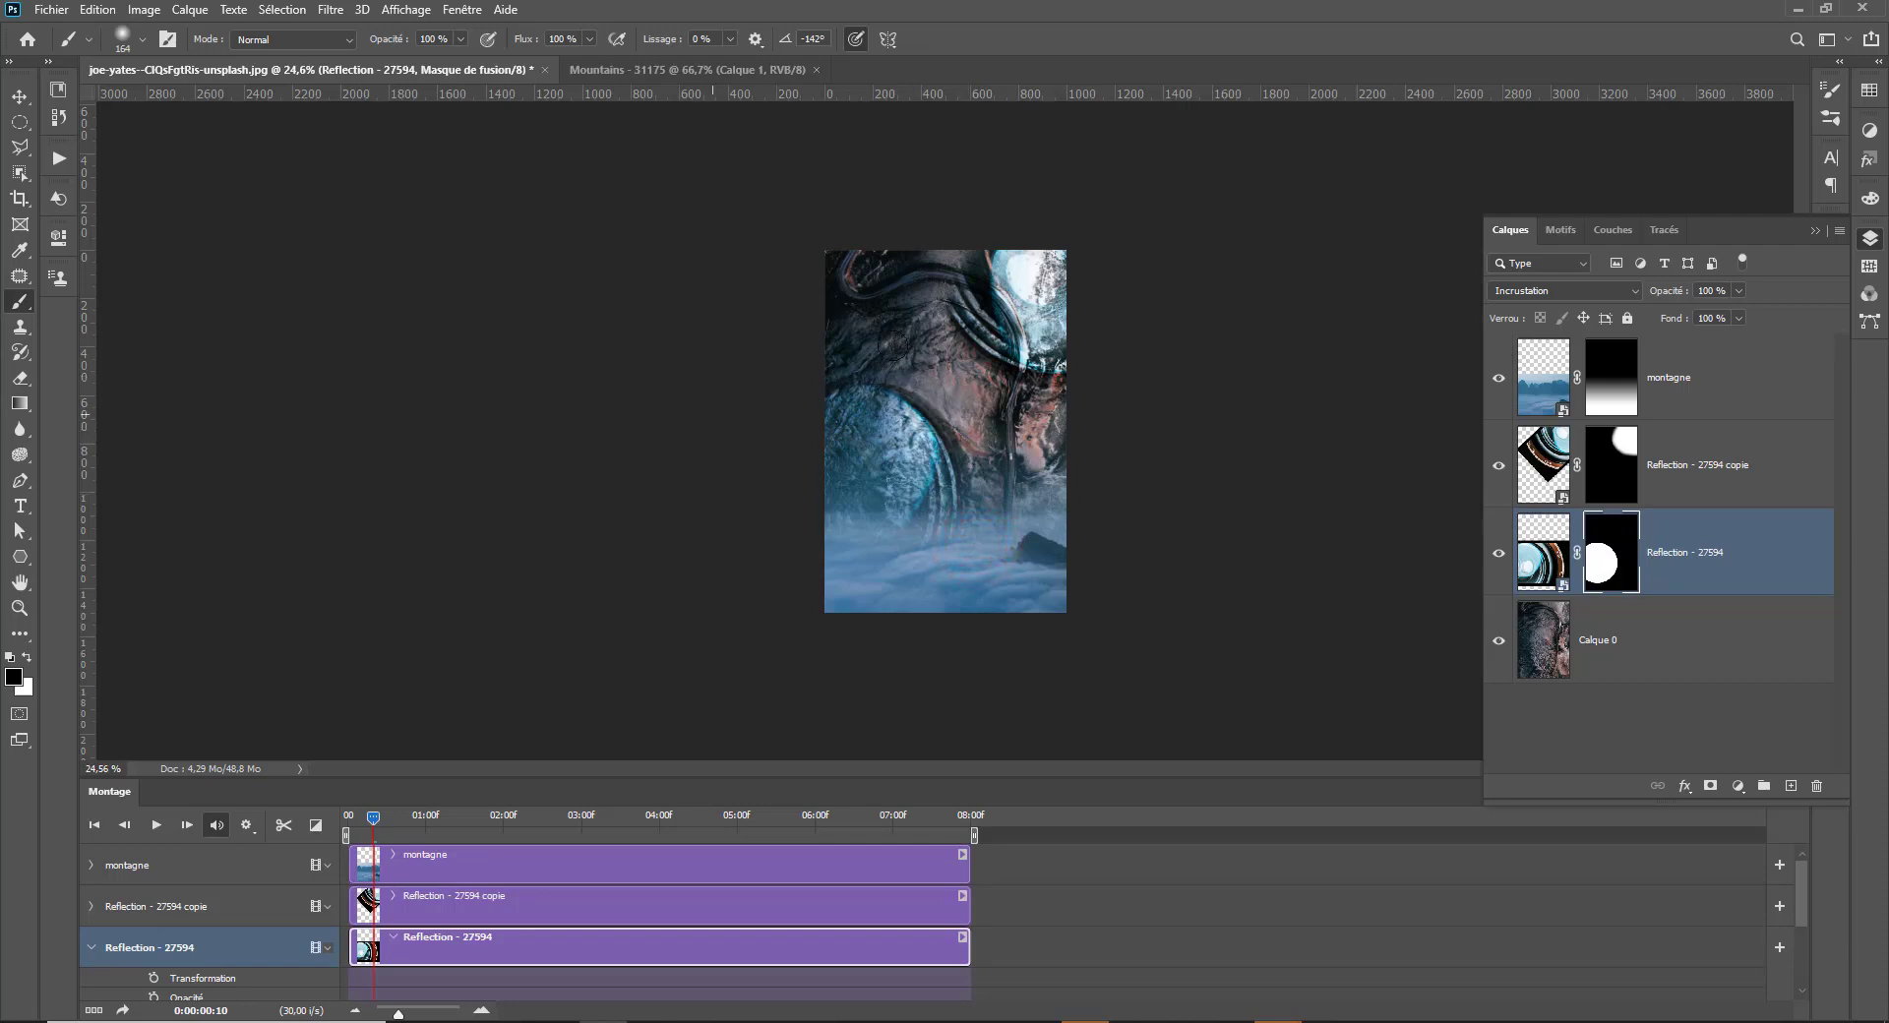
key(x)
click(961, 261)
Play the animation from the start to check the softened lens masks.
click(350, 816)
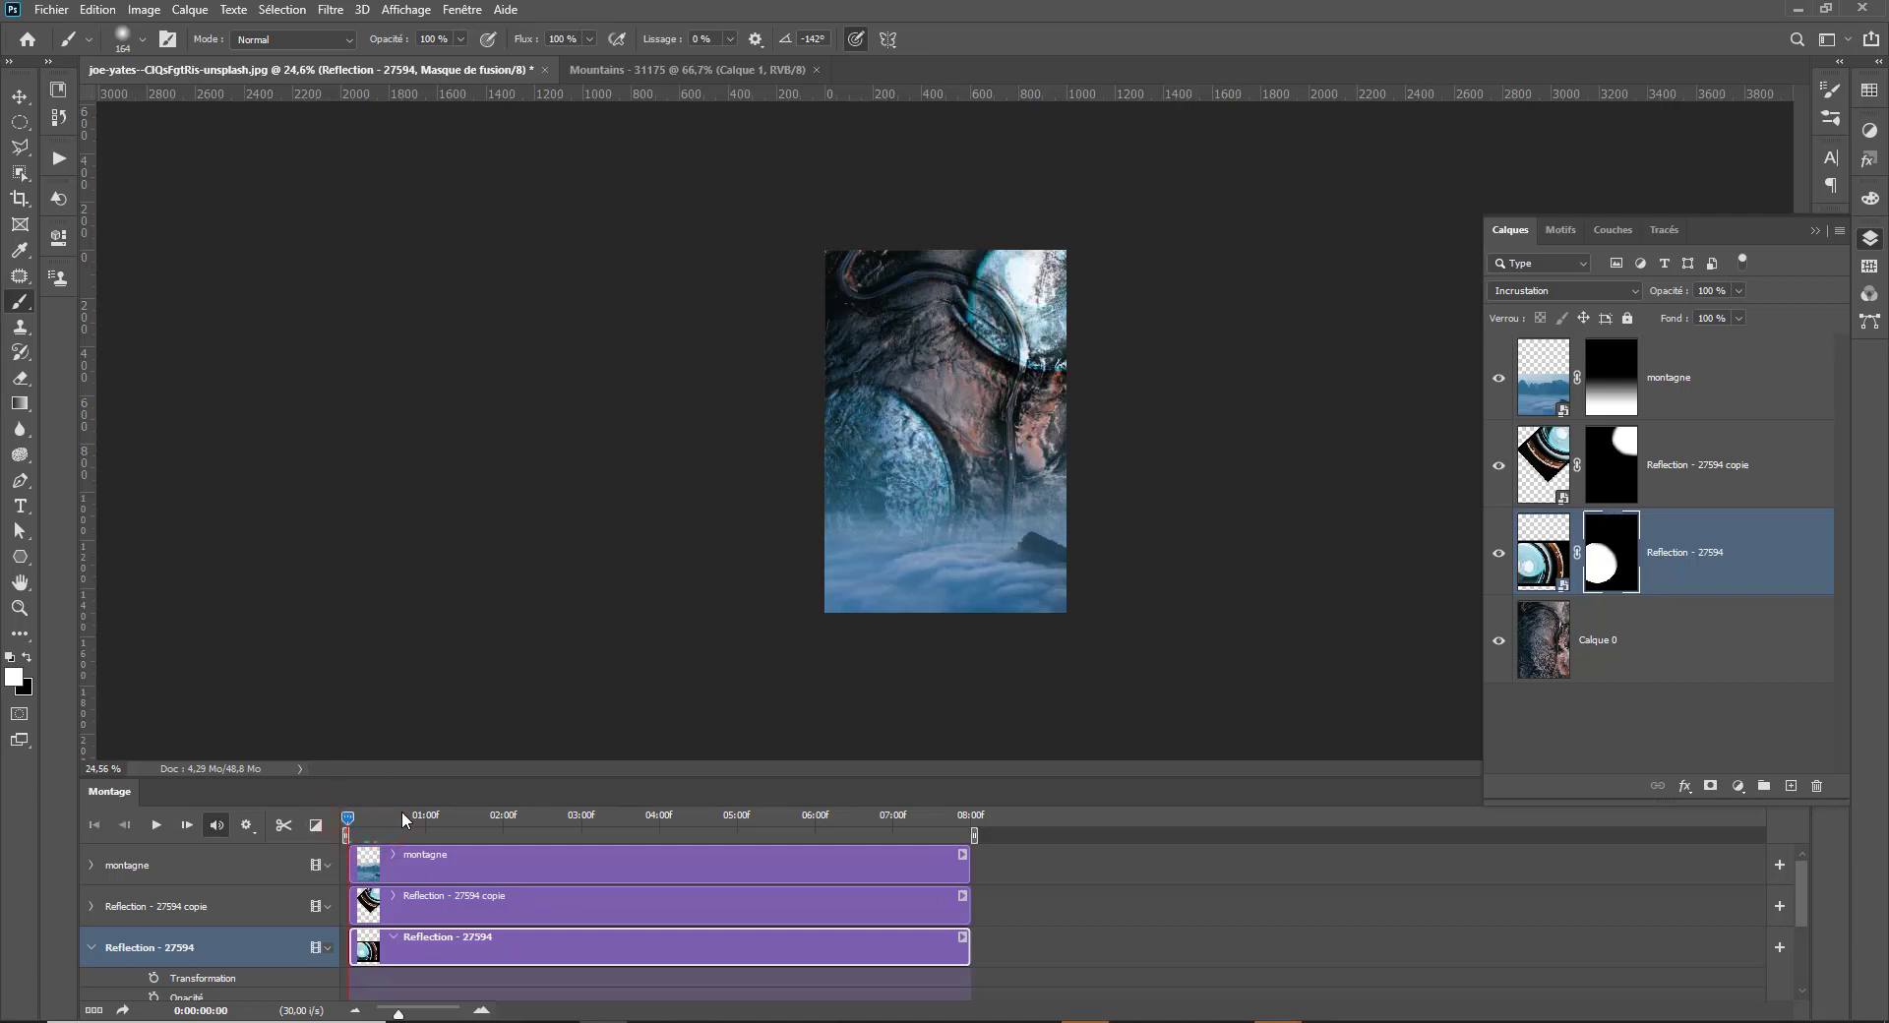
key(space)
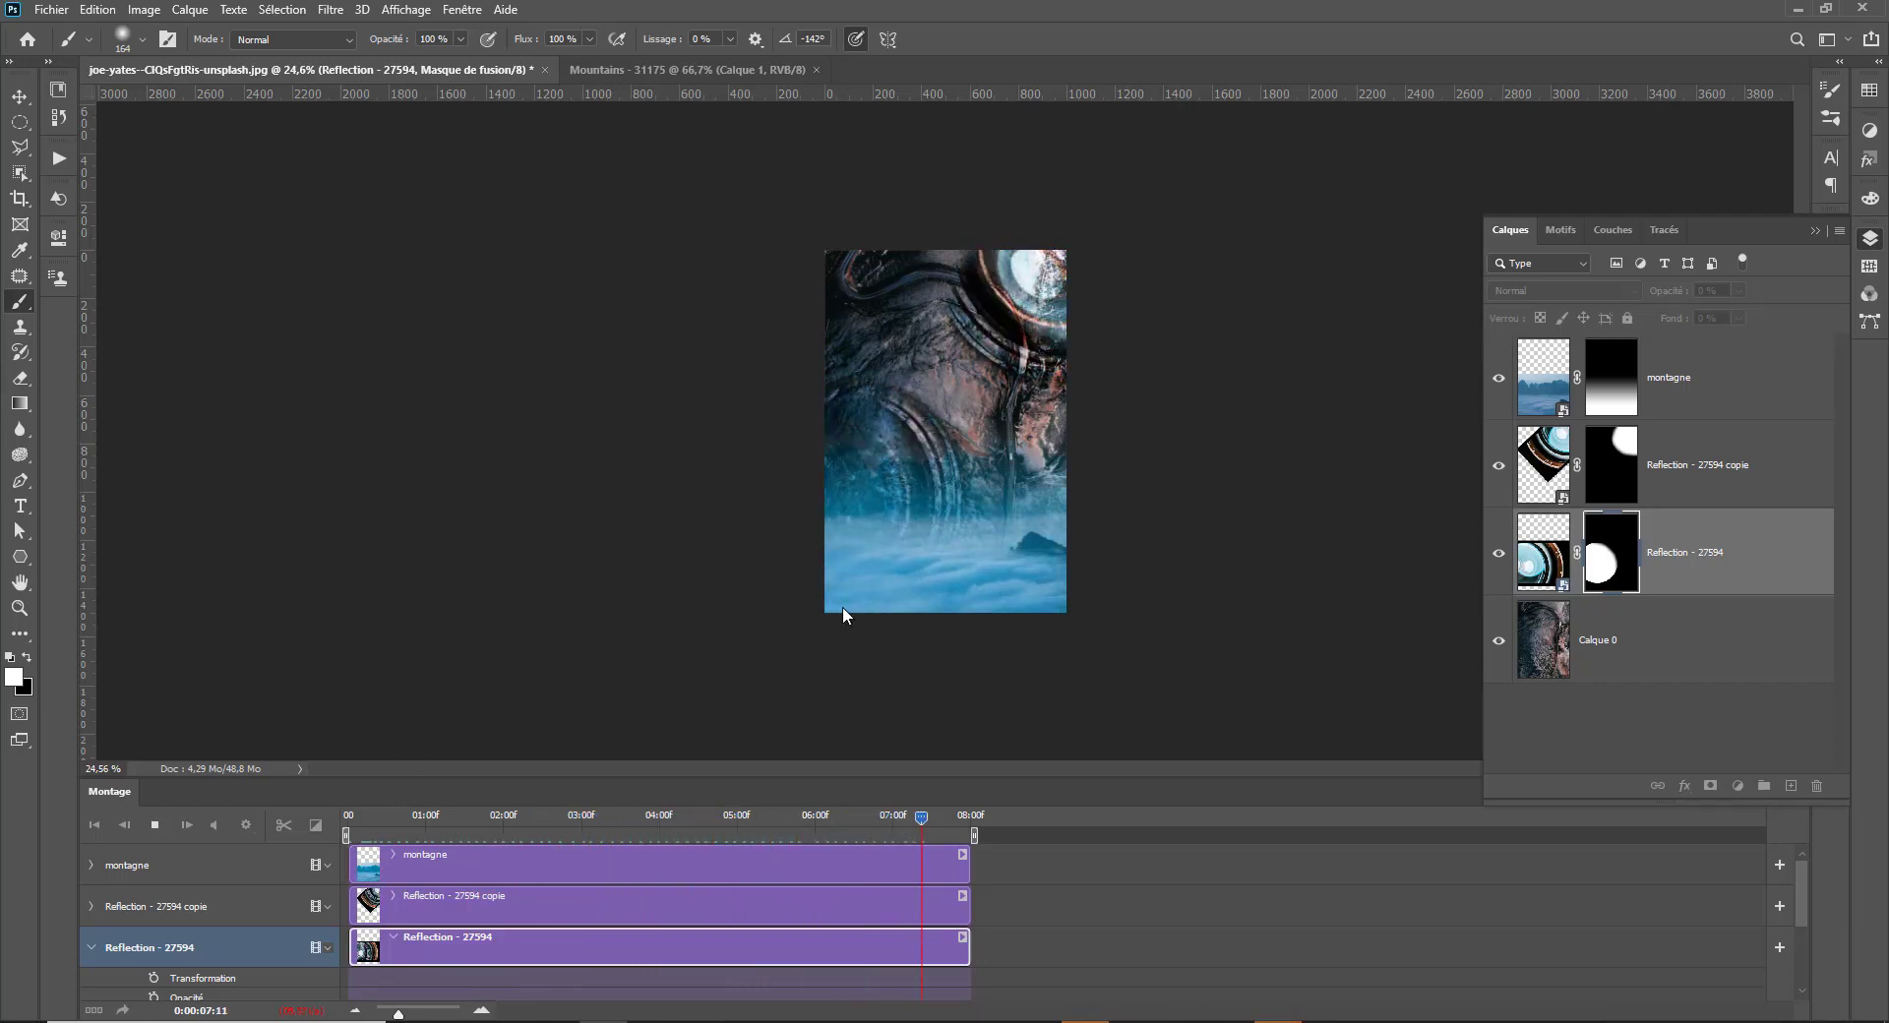
scroll(842, 606, up, 1)
Collapse the Reflection - 27594 track's animation properties in the timeline and bring the Calque 0 track into view.
scroll(477, 858, down, 1)
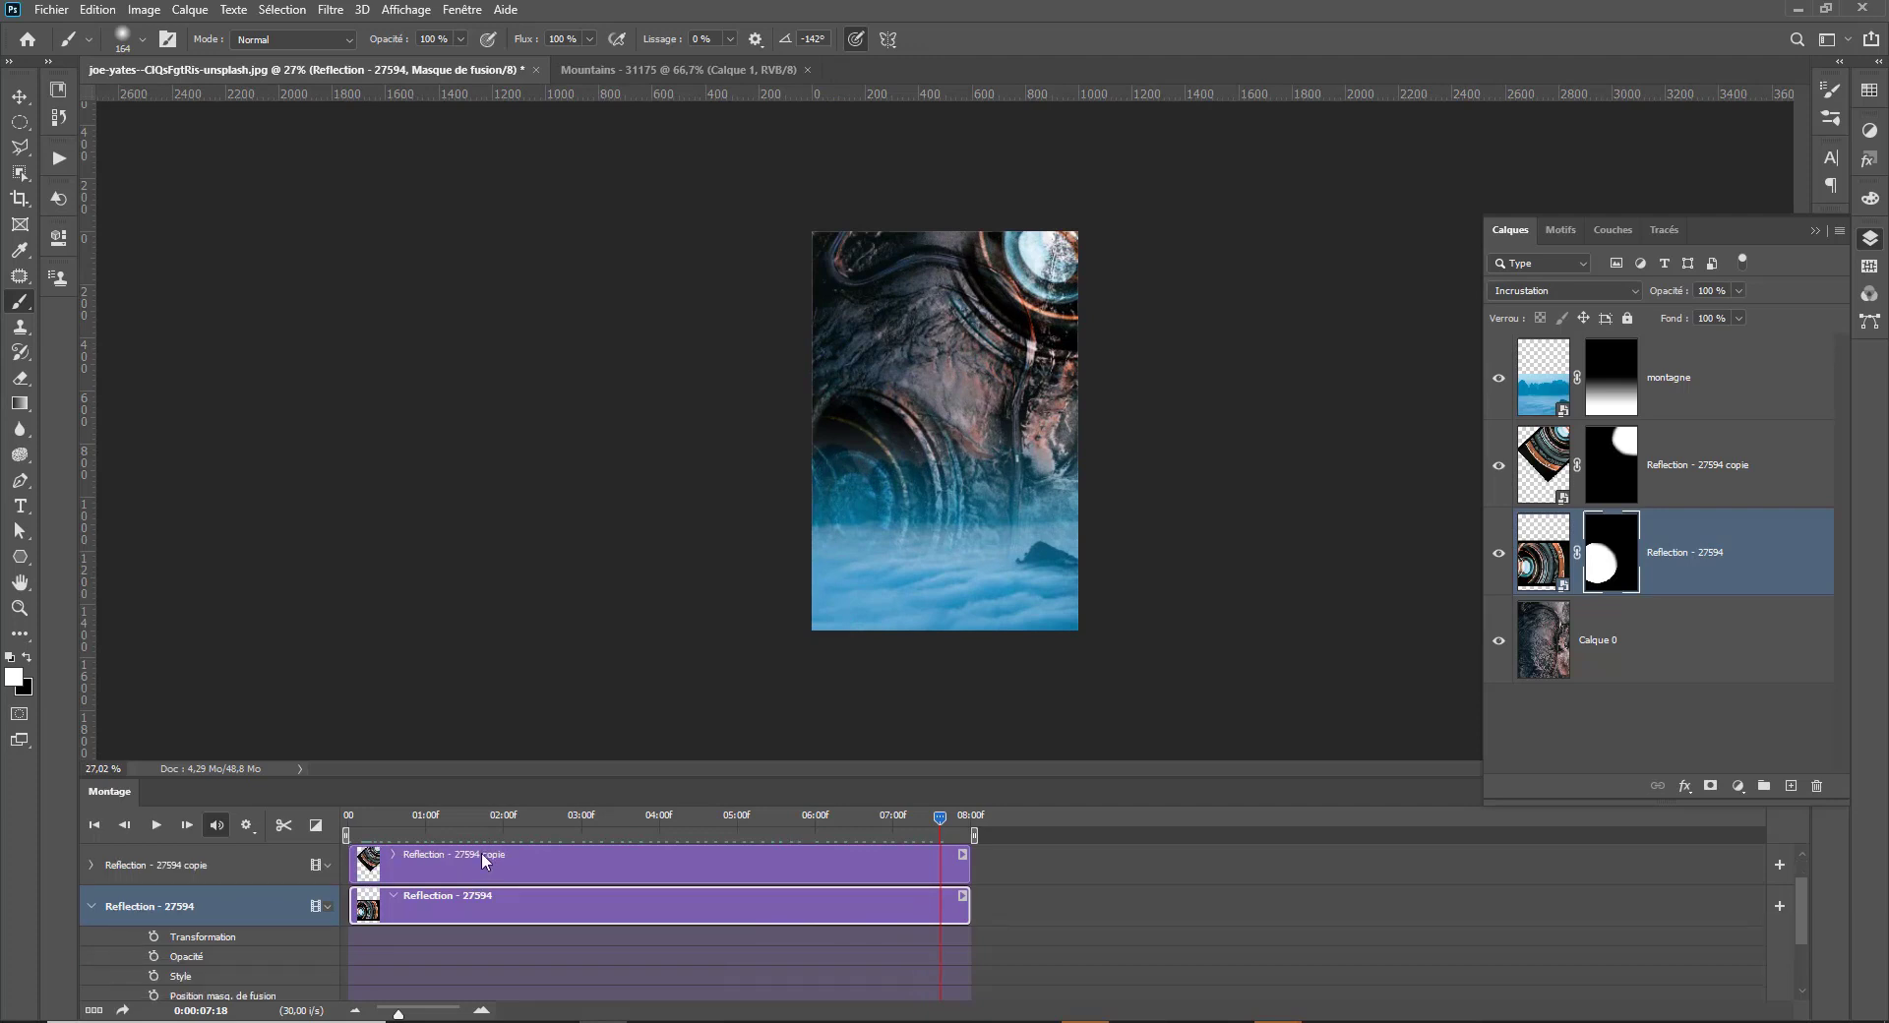
scroll(481, 852, up, 1)
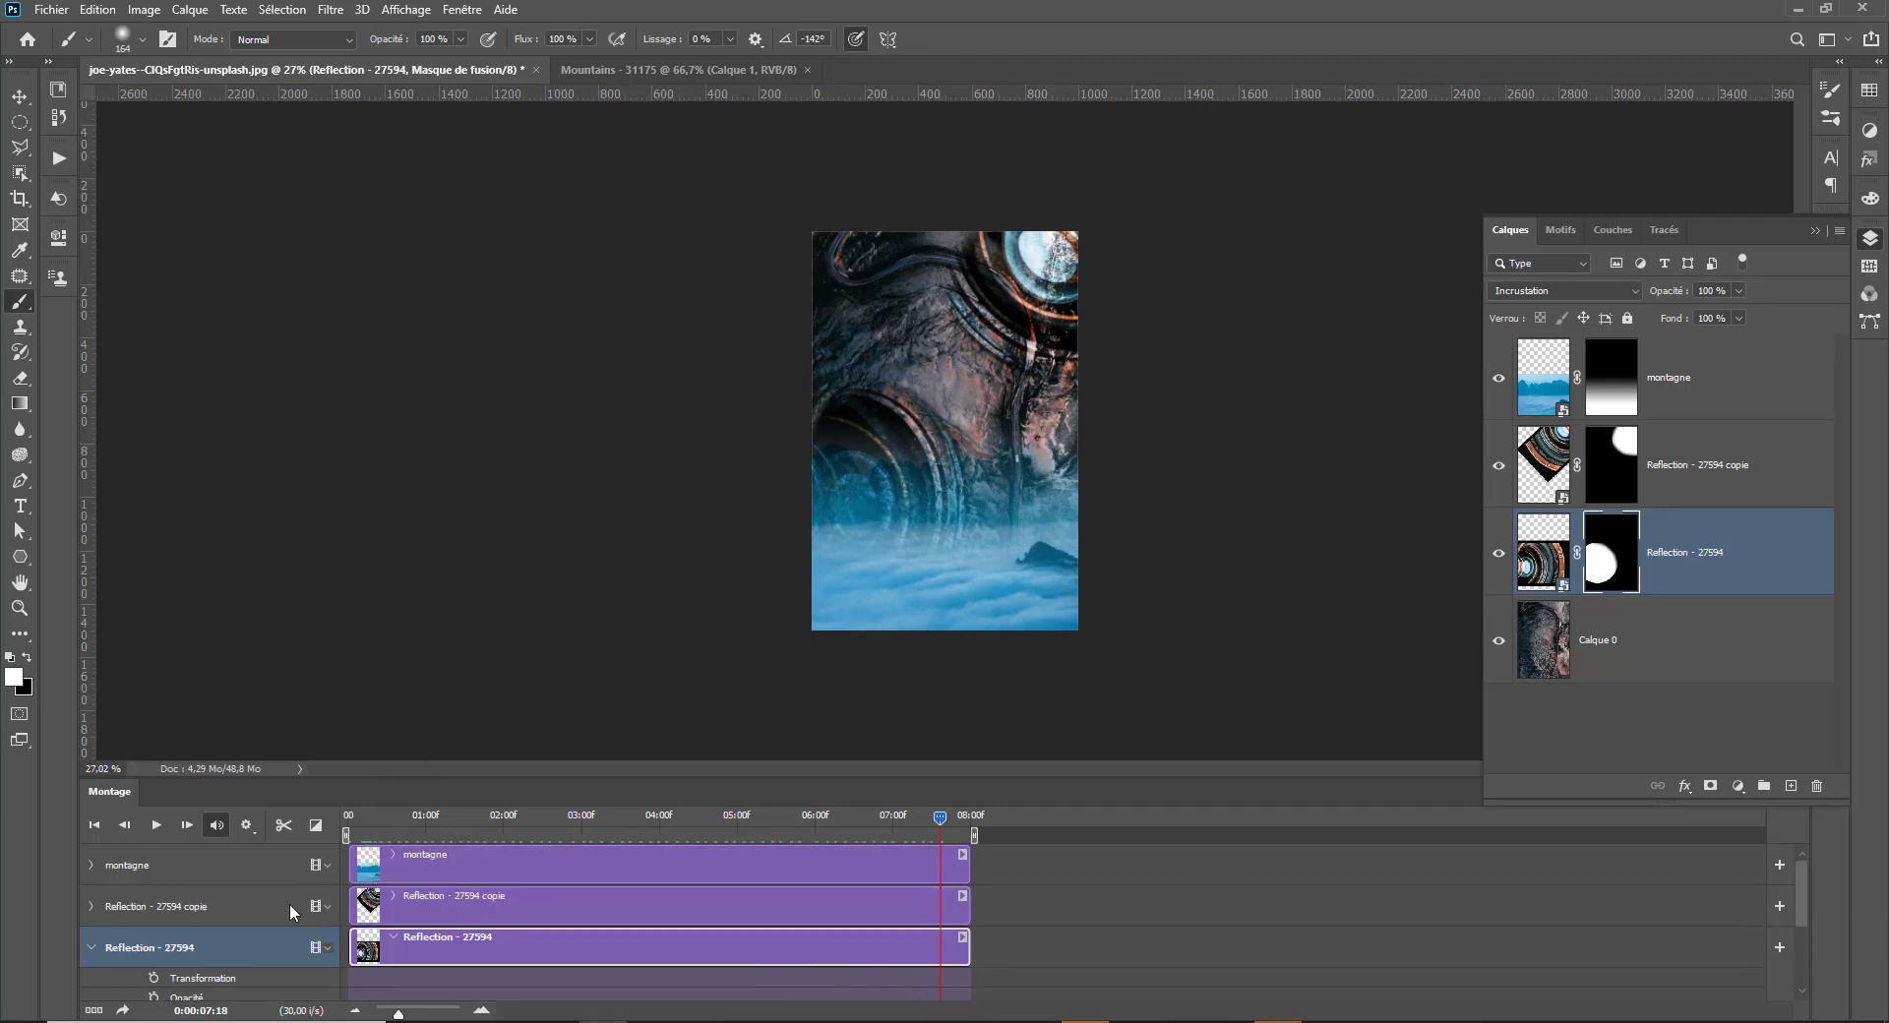
click(86, 948)
scroll(433, 888, down, 1)
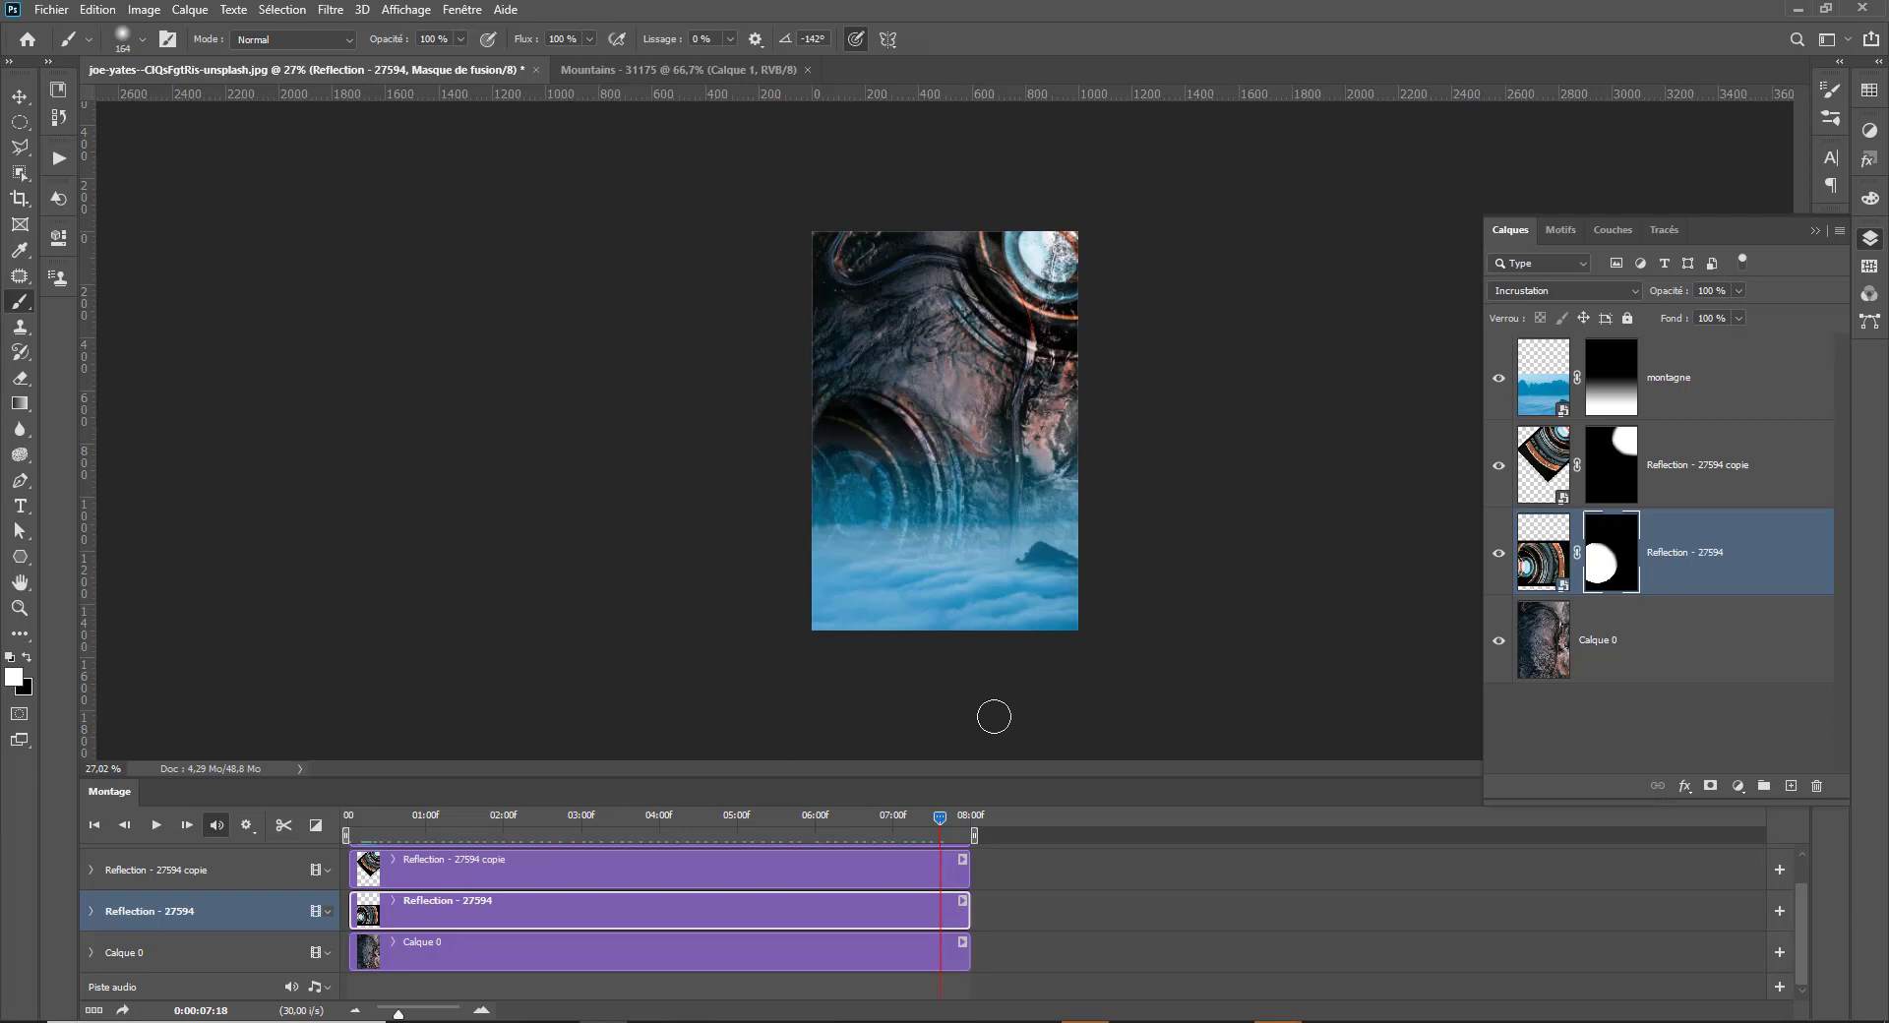
Hide the Reflection - 27594 copie and Reflection - 27594 layers and scrub the timeline to 0:00:02:29.
drag(1498, 470, 1498, 552)
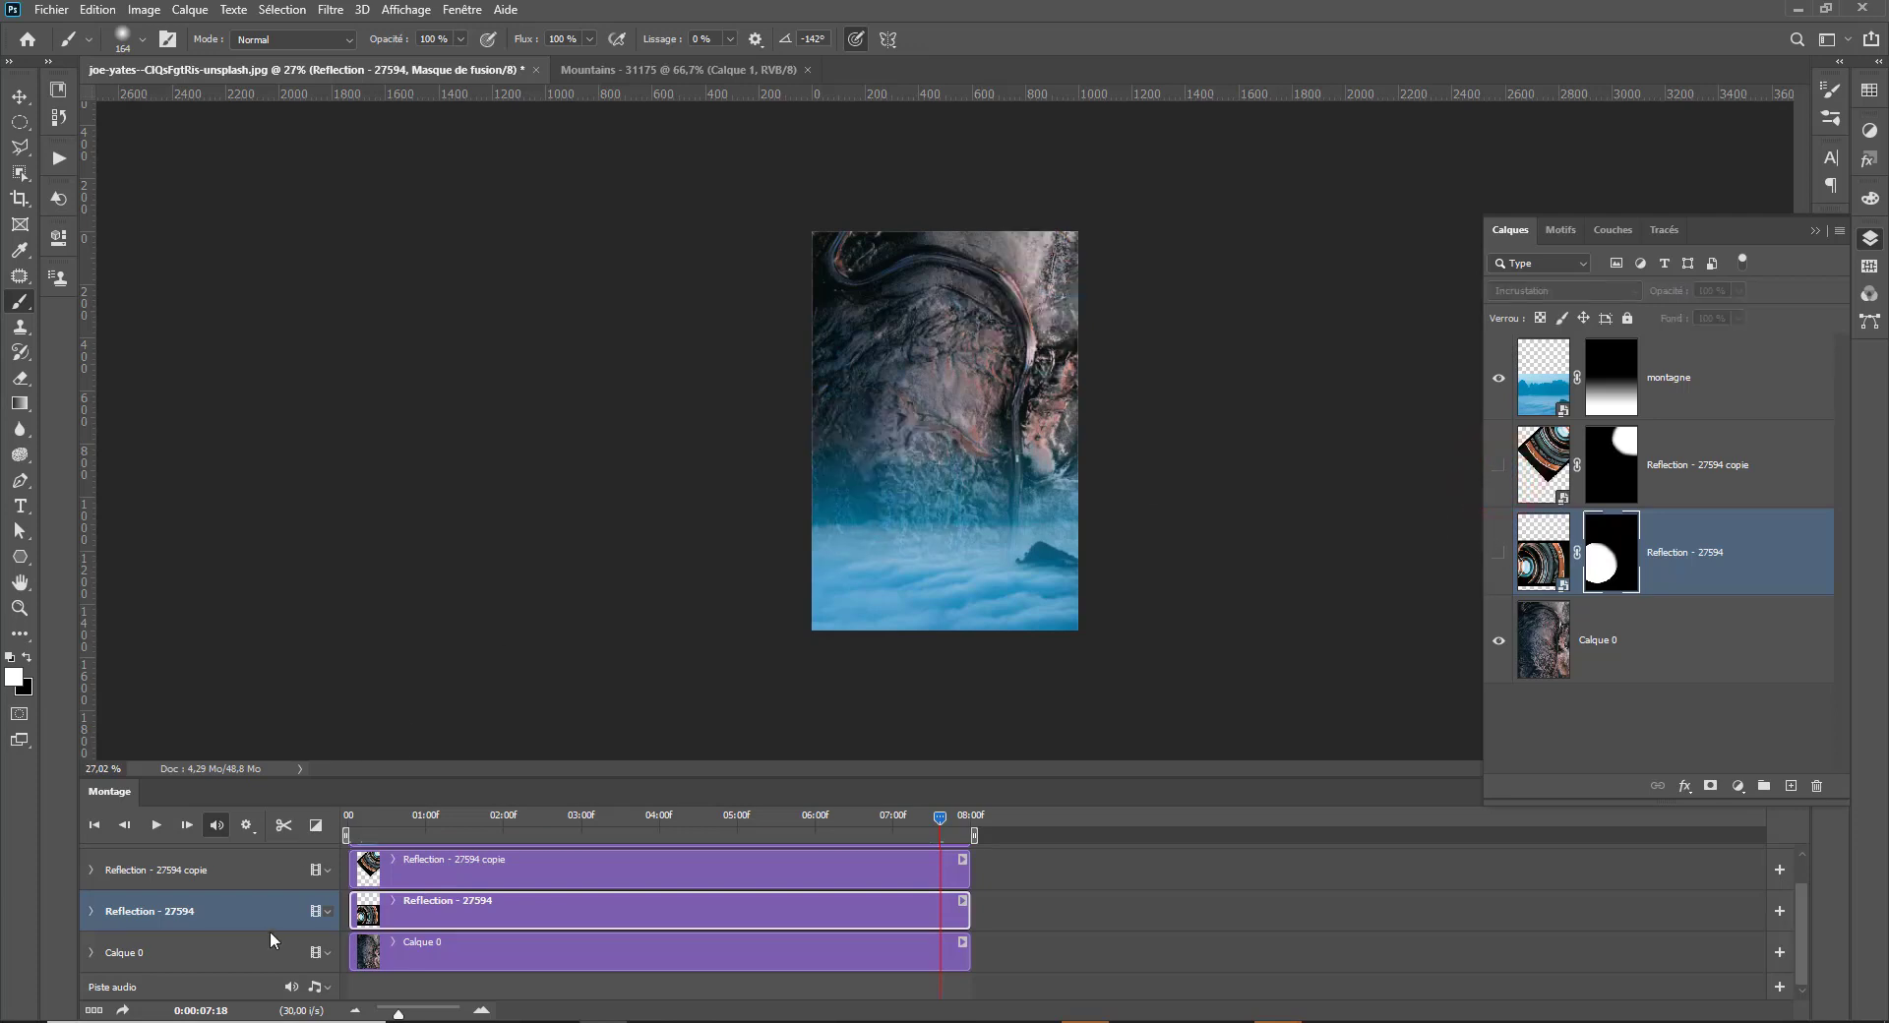
drag(403, 816, 583, 824)
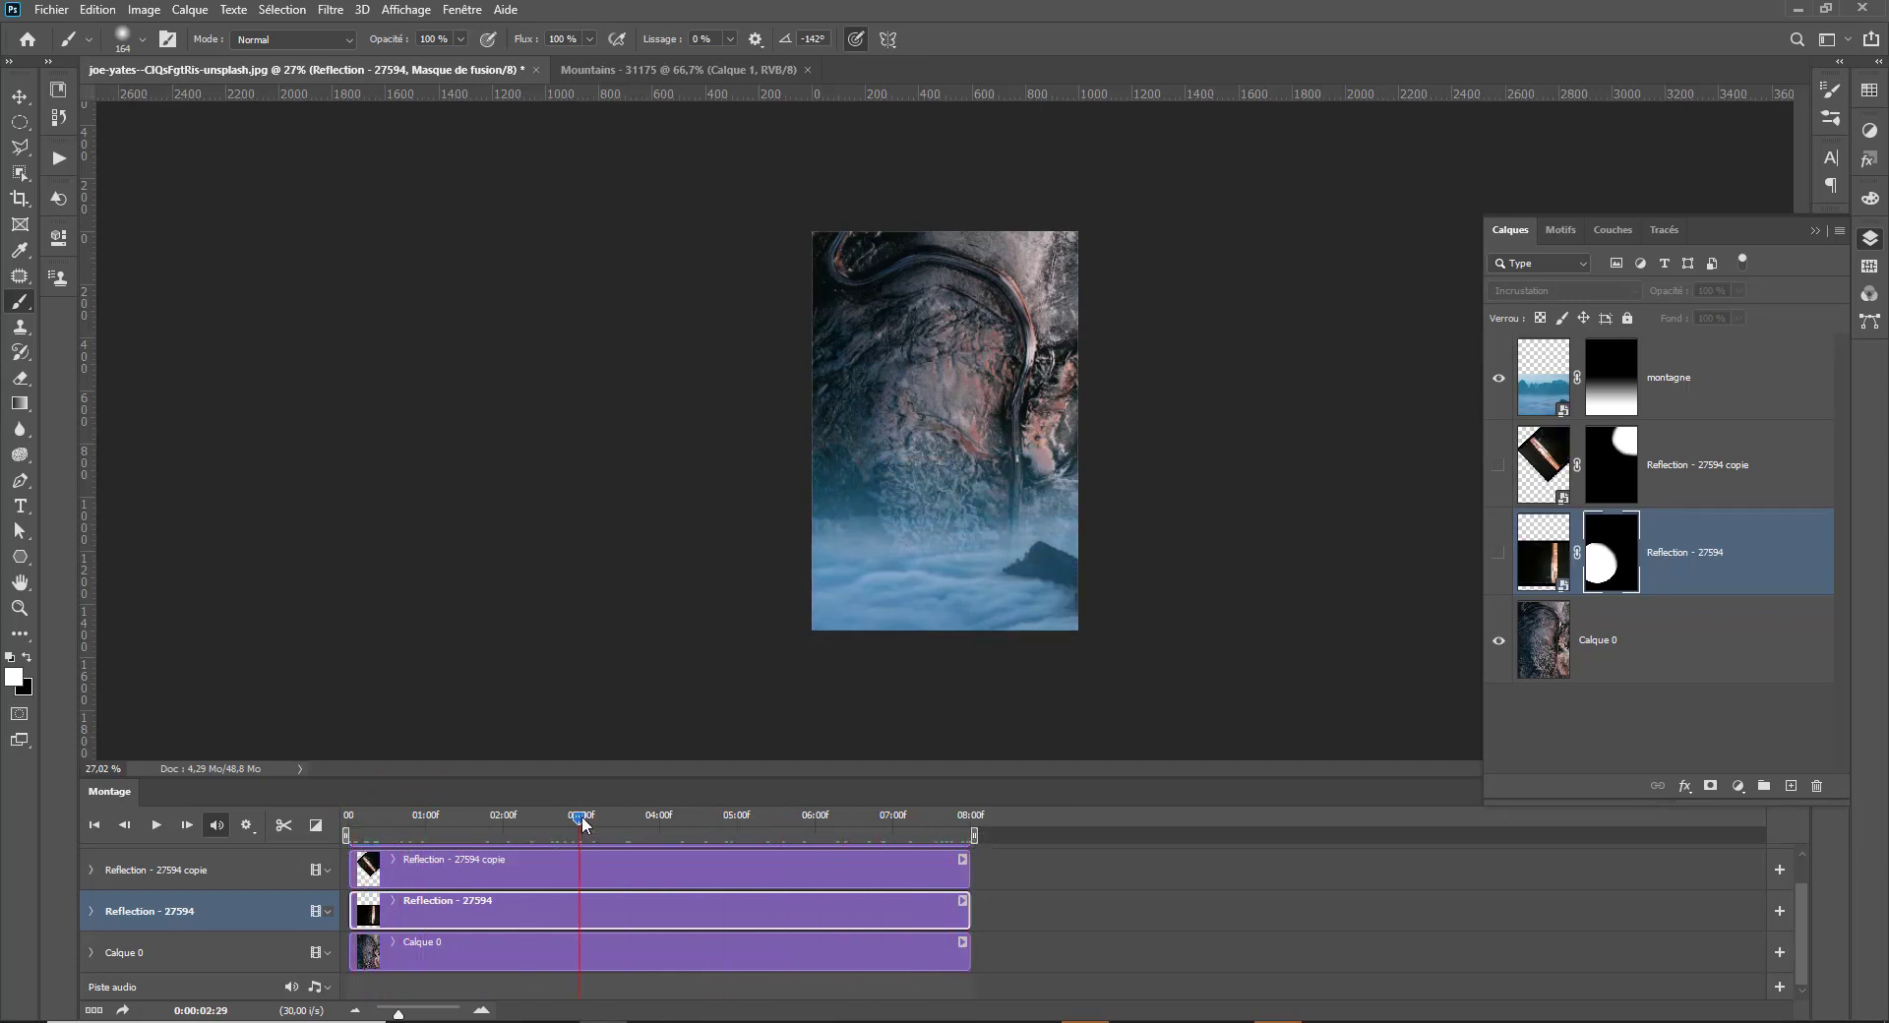